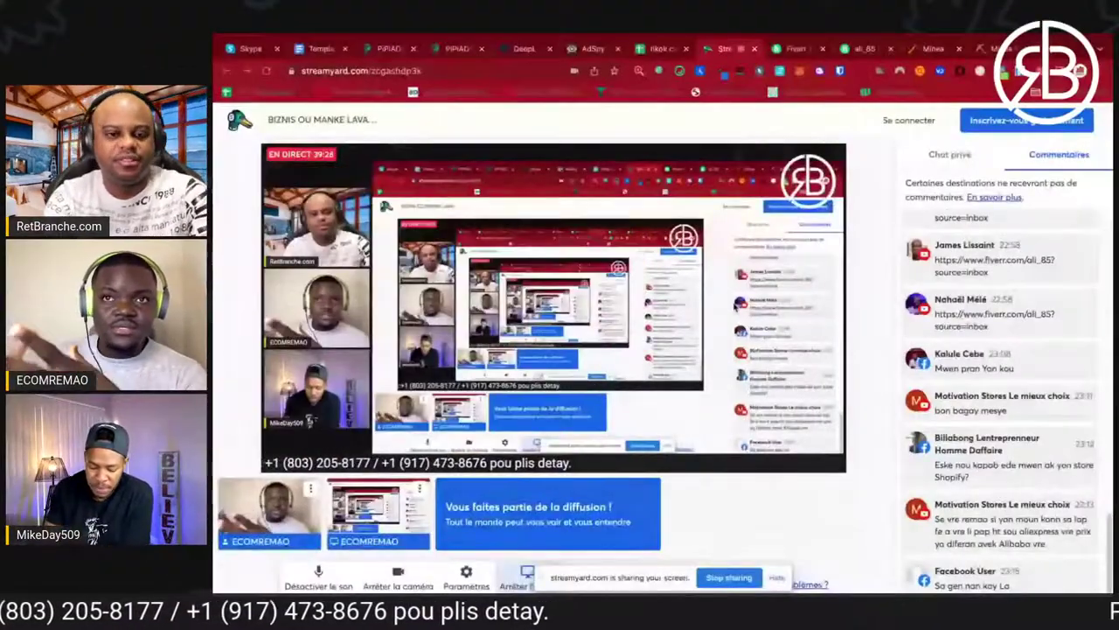
- On Fiverr, open krakendz's seller profile from the inbox conversation and view the personalized Shopify dropshipping Facebook video ads gig
{"action": "left_click", "coordinate": [794, 48]}
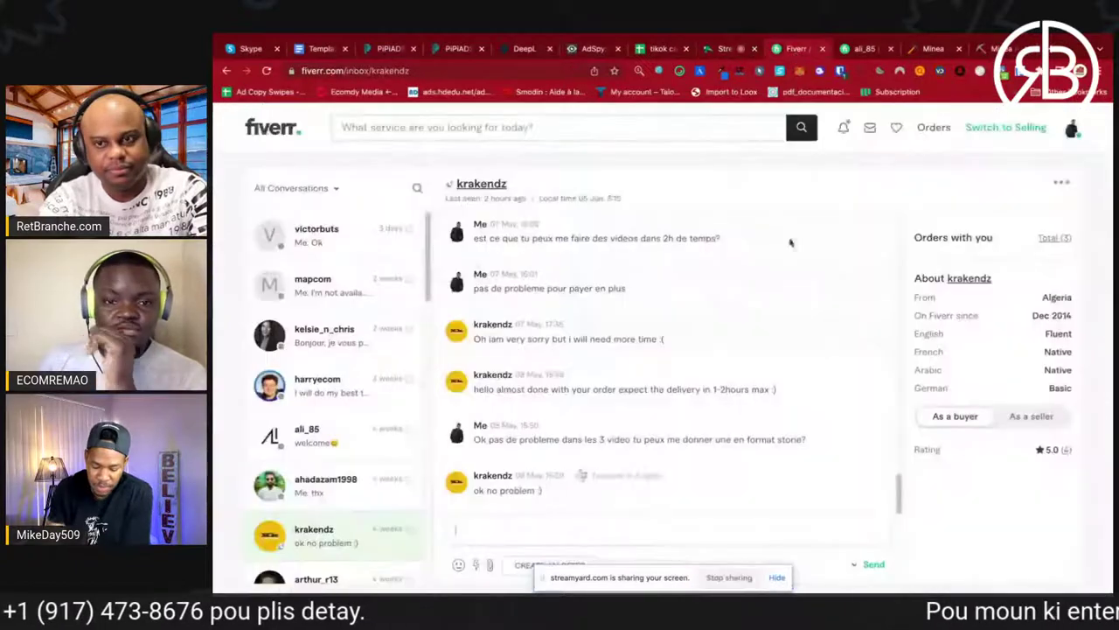
{"action": "left_click", "coordinate": [473, 185]}
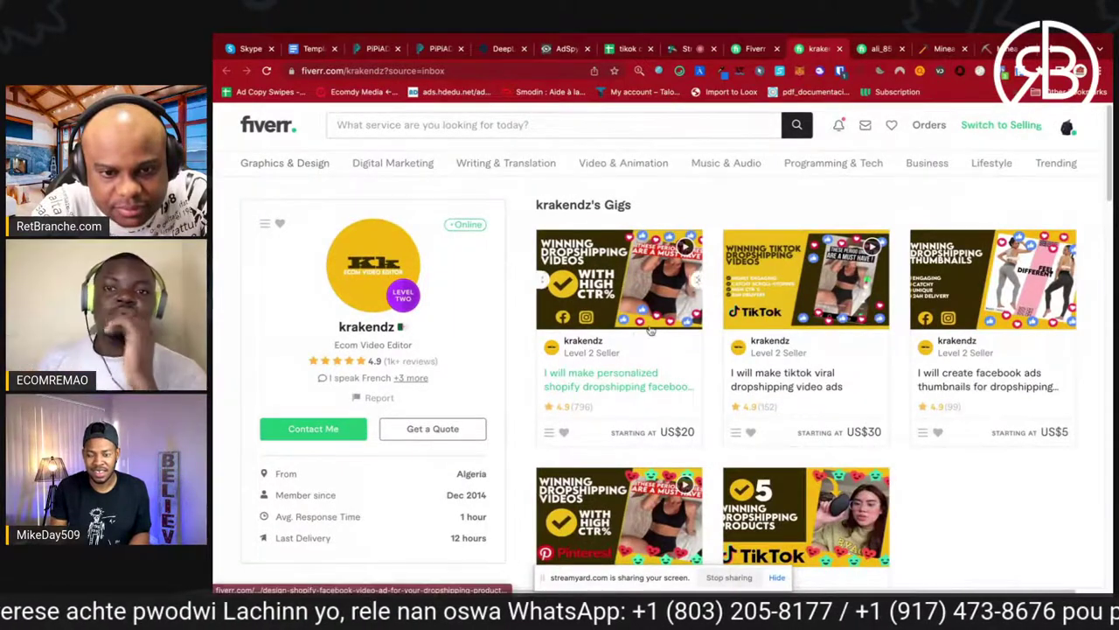
{"action": "left_click", "coordinate": [601, 382]}
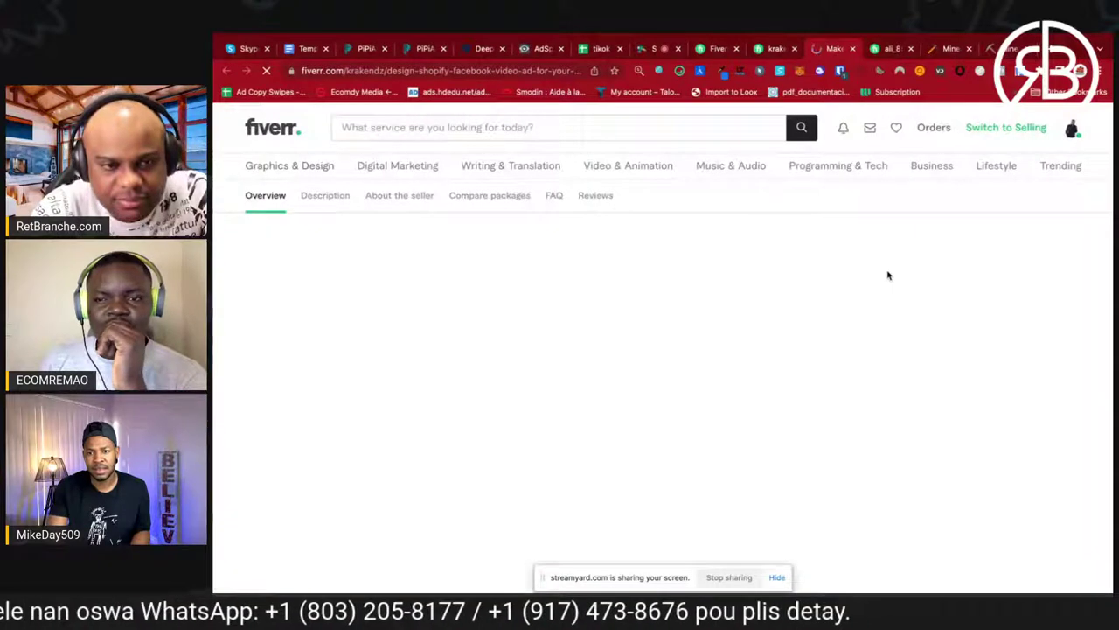
- Examine the gig's Standard and Premium packages, dismissing the subscription offer and highlighting "3 Intro Variations" in the Premium description
{"action": "left_click", "coordinate": [920, 253]}
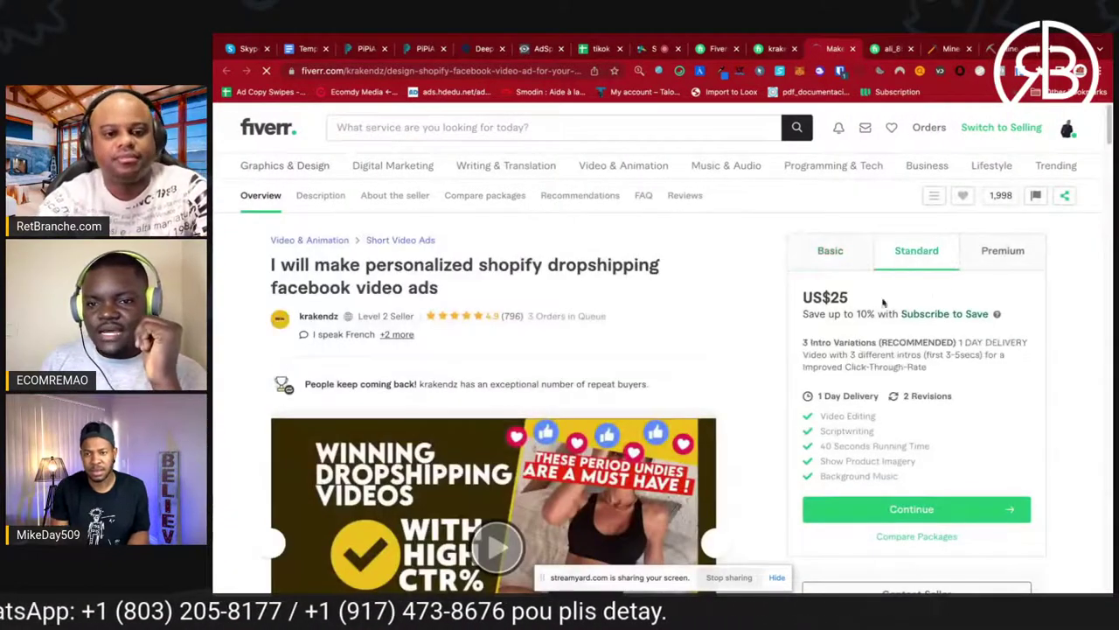
{"action": "left_click", "coordinate": [995, 256]}
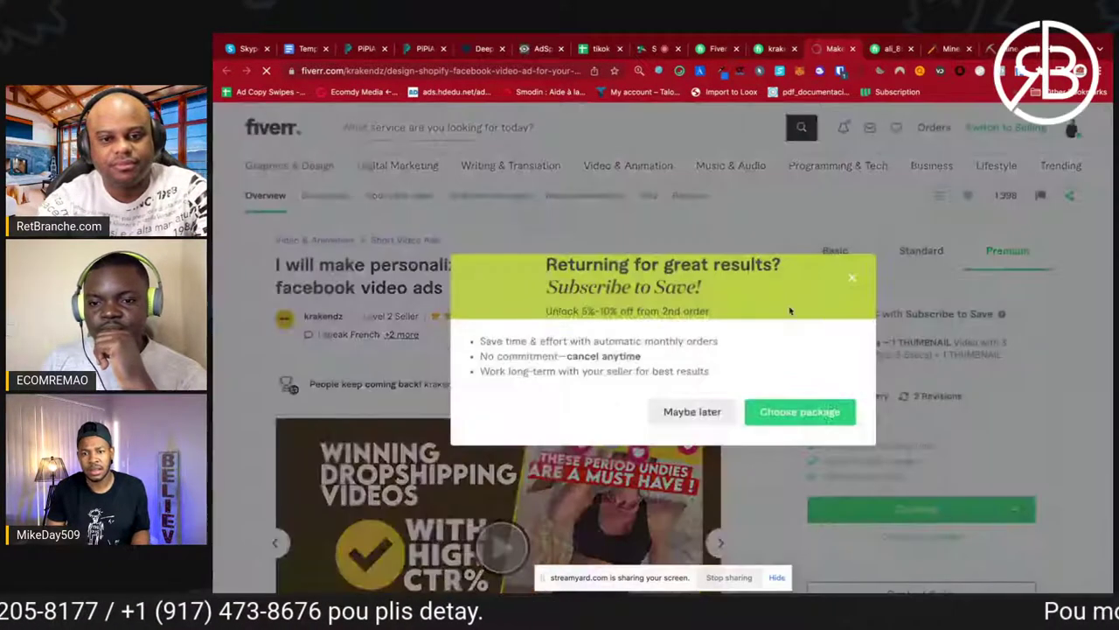
{"action": "left_click", "coordinate": [851, 241]}
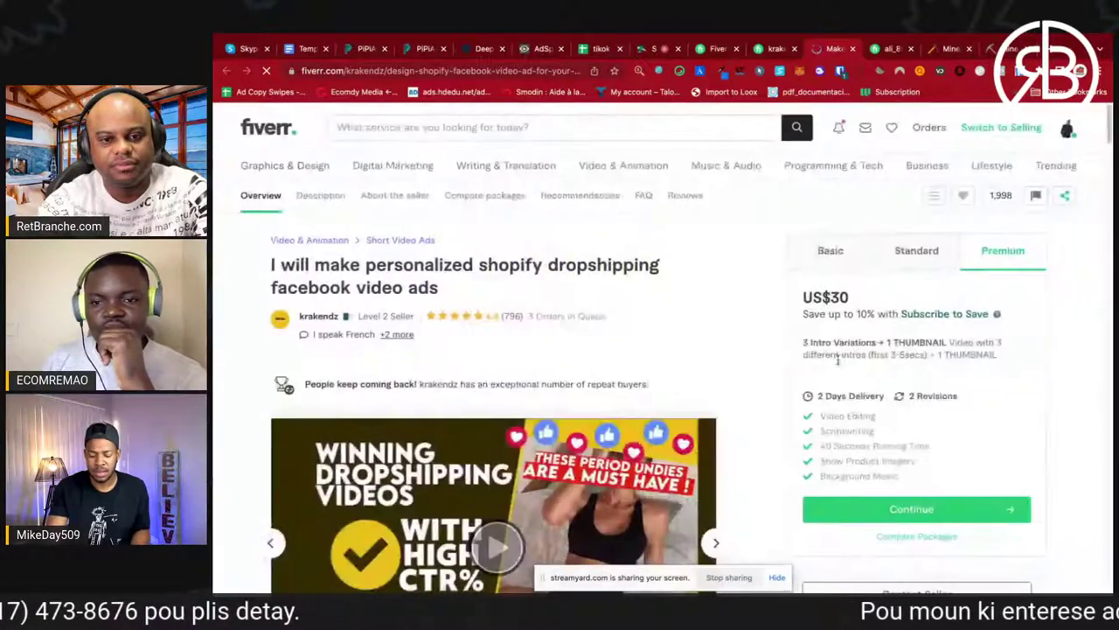
{"action": "left_click_drag", "start_coordinate": [803, 342], "coordinate": [880, 342]}
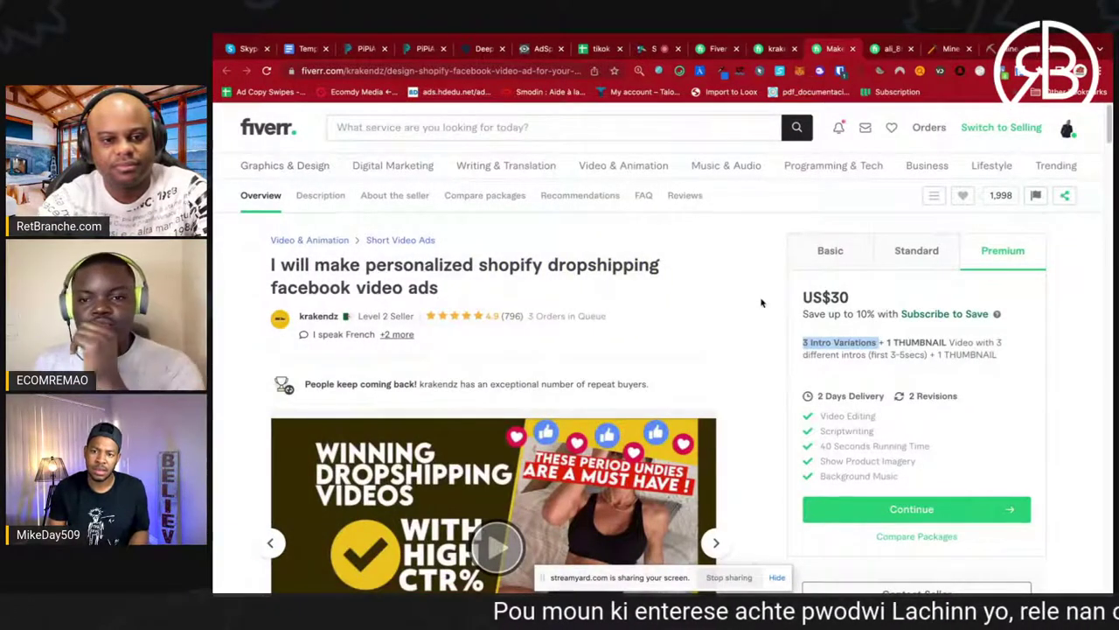
{"action": "left_click", "coordinate": [790, 313]}
- Open harryecom's profile from the Fiverr inbox conversation and view the personalized dropshipping Facebook video ad gig
{"action": "left_click", "coordinate": [779, 50]}
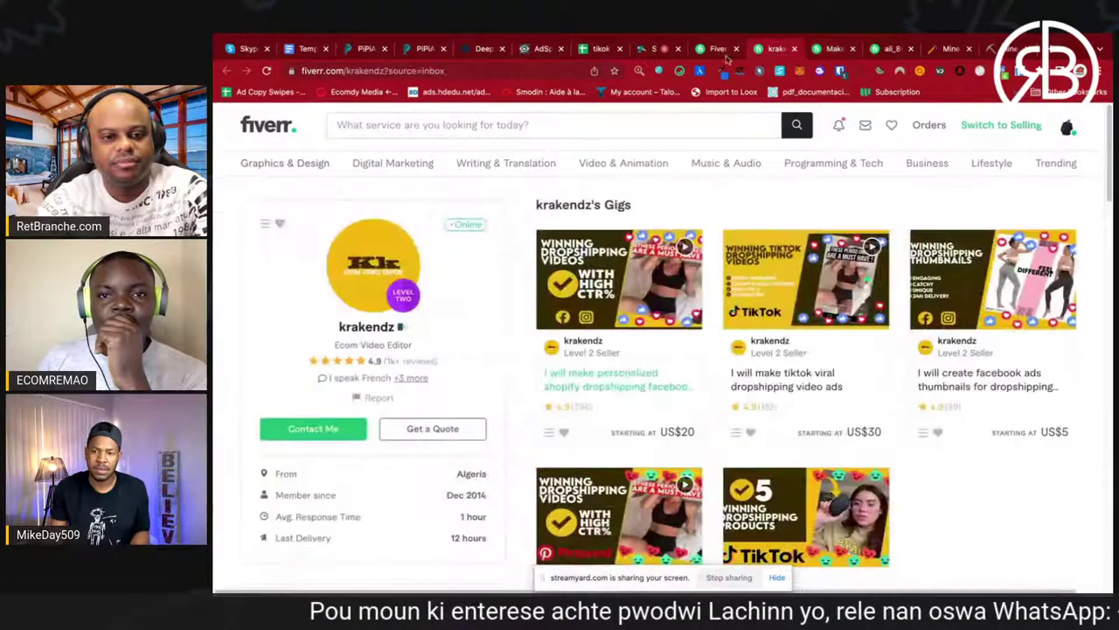
{"action": "left_click", "coordinate": [717, 49]}
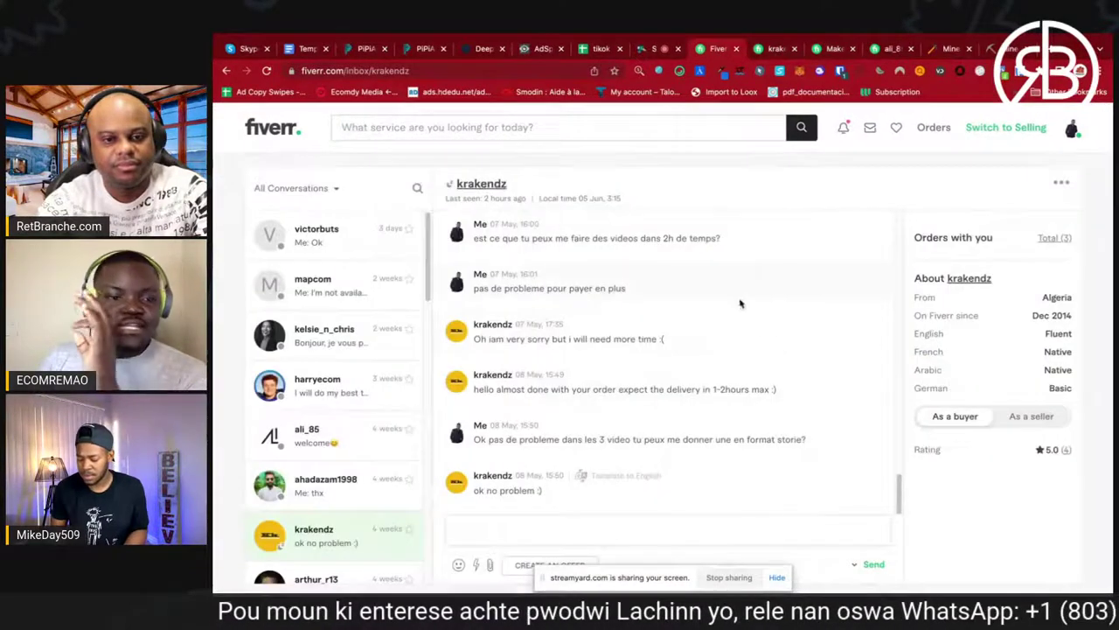
{"action": "left_click", "coordinate": [306, 390]}
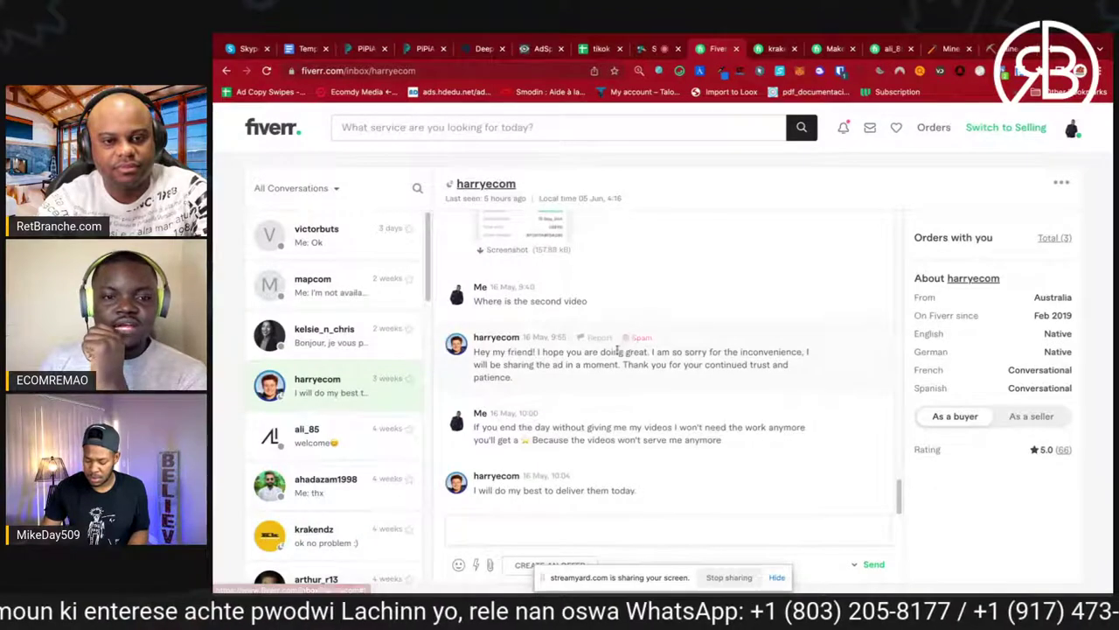
{"action": "scroll", "coordinate": [609, 341], "scroll_direction": "up", "scroll_amount": 3}
{"action": "scroll", "coordinate": [610, 341], "scroll_direction": "up", "scroll_amount": 5}
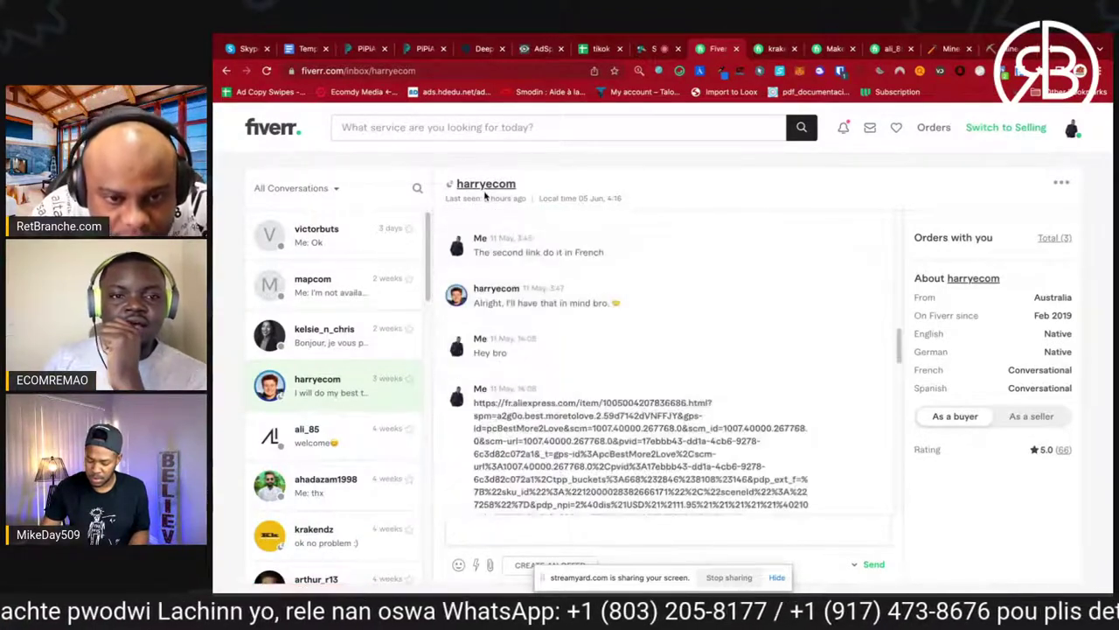
{"action": "left_click", "coordinate": [486, 185]}
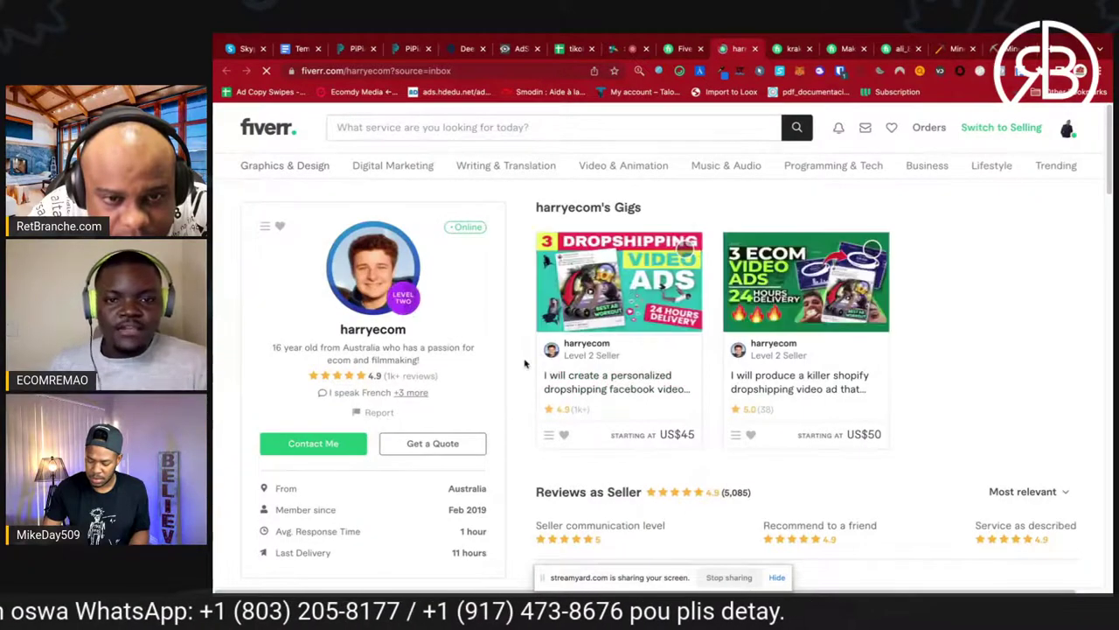
{"action": "left_click", "coordinate": [608, 379]}
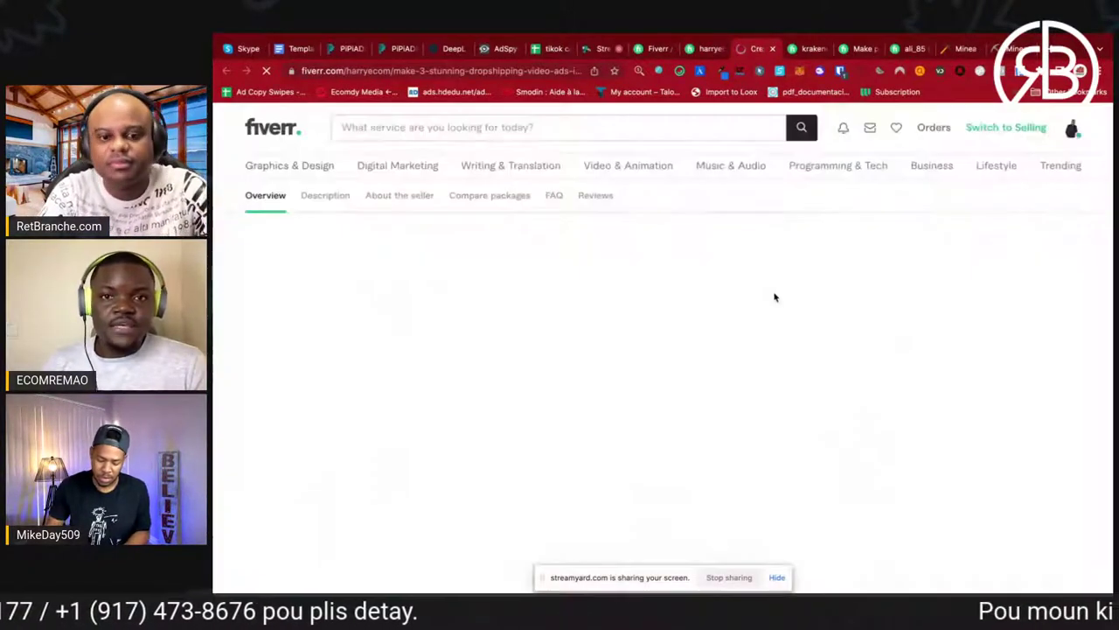
- Examine the Standard package of the gig, highlighting its price and the description of intros, thumbnail, script, audio and effects
{"action": "left_click", "coordinate": [931, 252]}
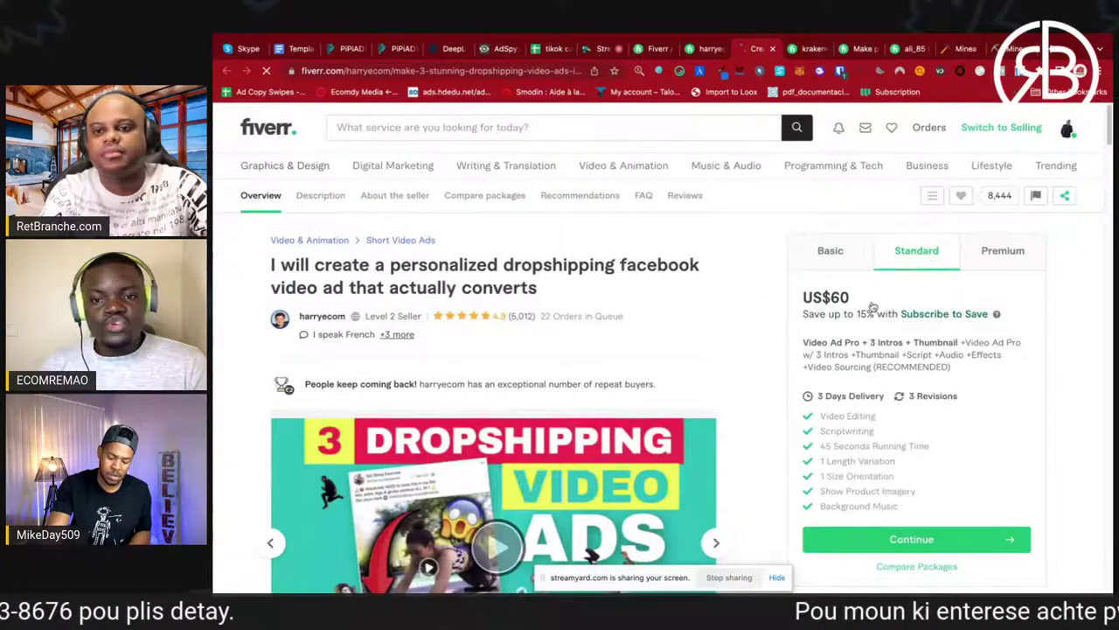
{"action": "double_click", "coordinate": [836, 297]}
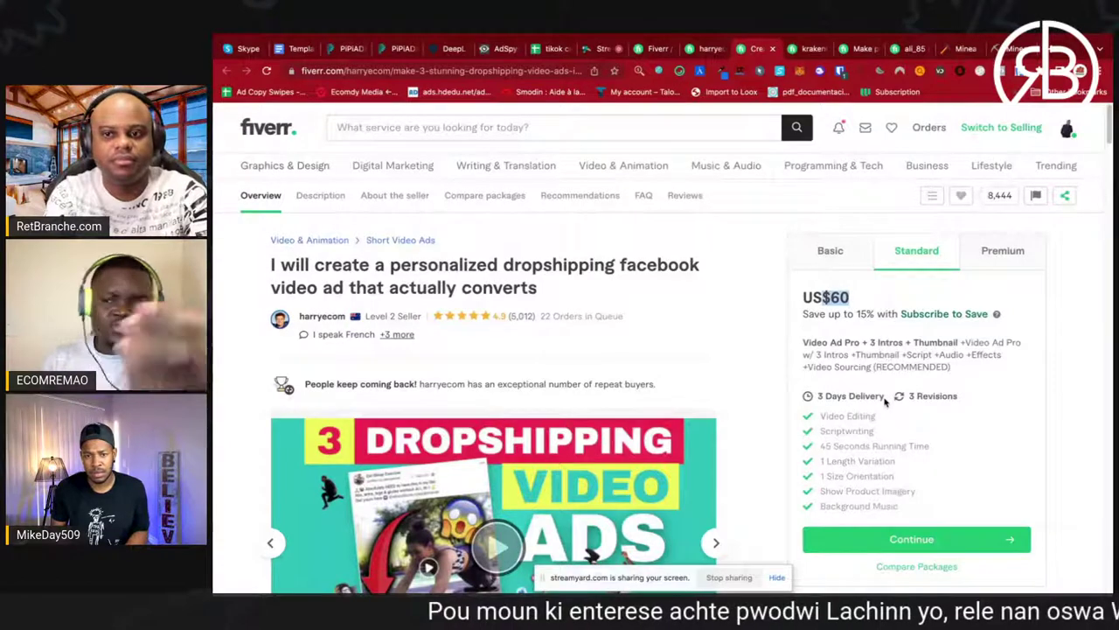
{"action": "left_click_drag", "start_coordinate": [953, 367], "coordinate": [824, 355]}
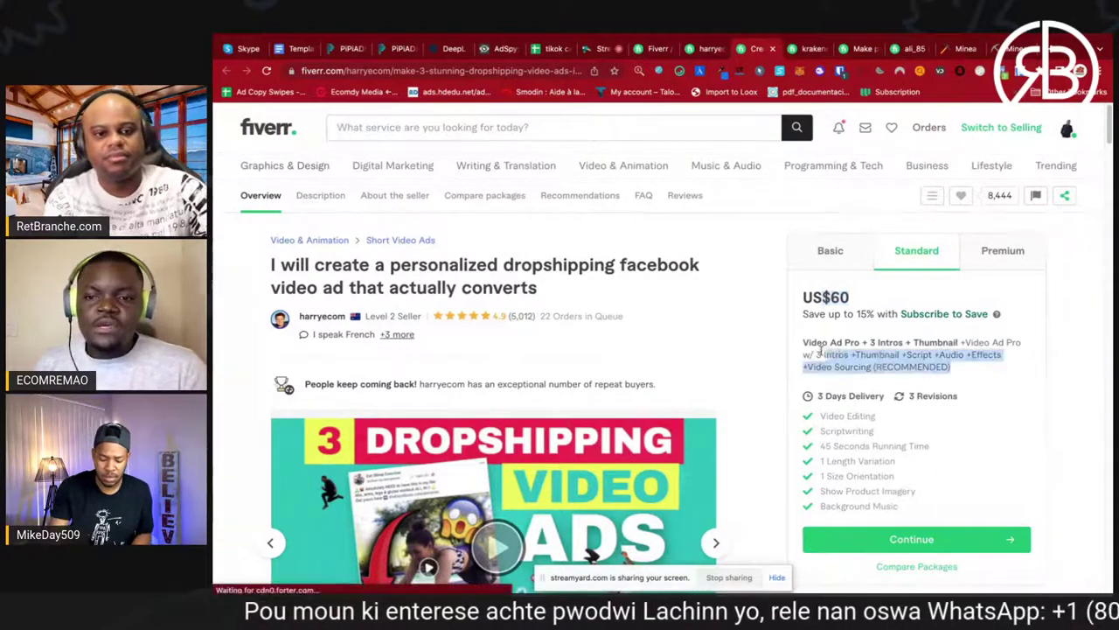
{"action": "scroll", "coordinate": [953, 401], "scroll_direction": "down", "scroll_amount": 1}
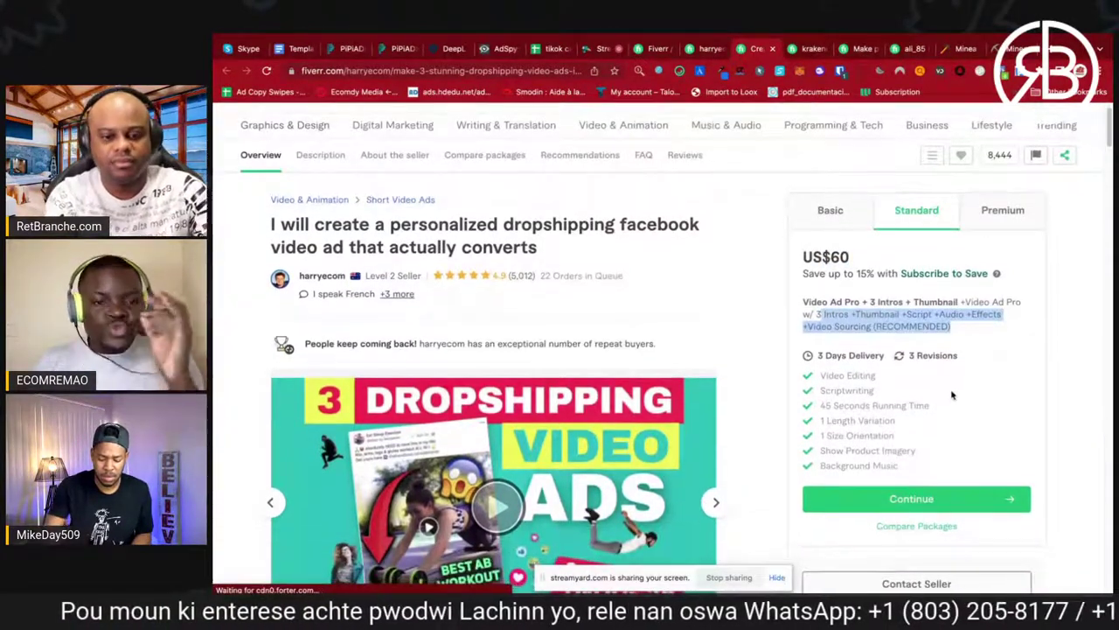
{"action": "scroll", "coordinate": [953, 401], "scroll_direction": "down", "scroll_amount": 1}
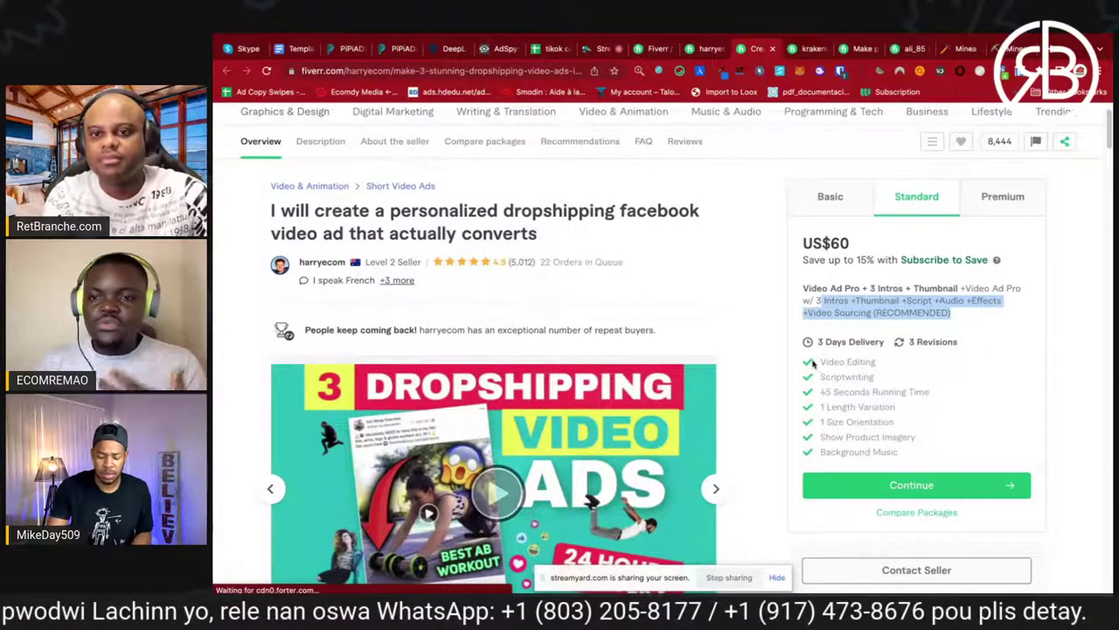
{"action": "scroll", "coordinate": [963, 374], "scroll_direction": "down", "scroll_amount": 2}
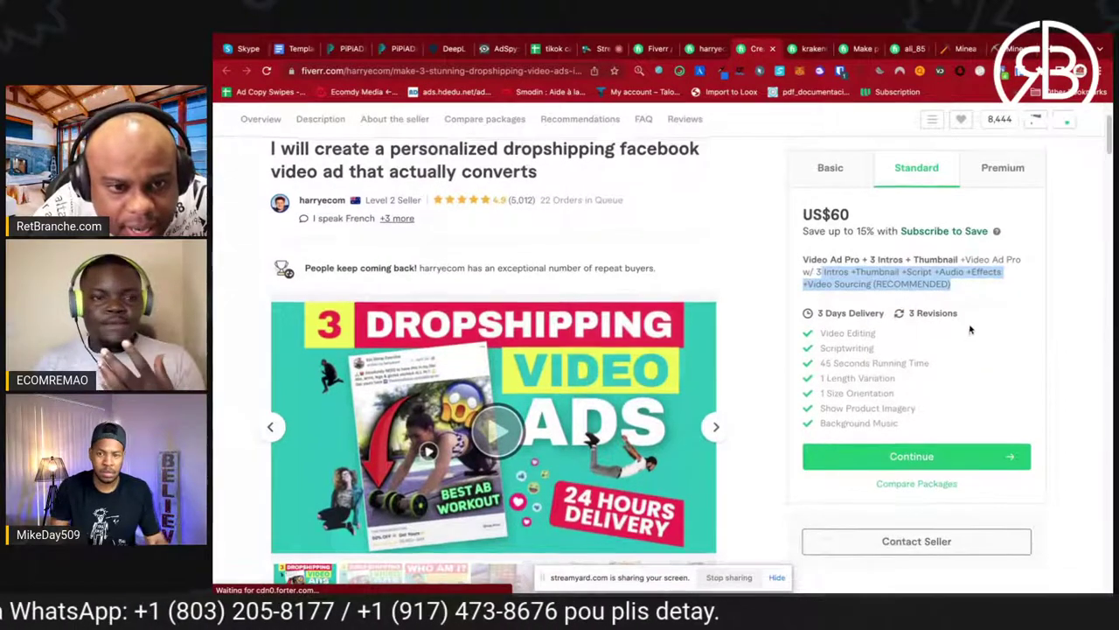
{"action": "scroll", "coordinate": [659, 287], "scroll_direction": "up", "scroll_amount": 2}
- Copy the gig page's link and post it in StreamYard's private chat
{"action": "left_click", "coordinate": [451, 70]}
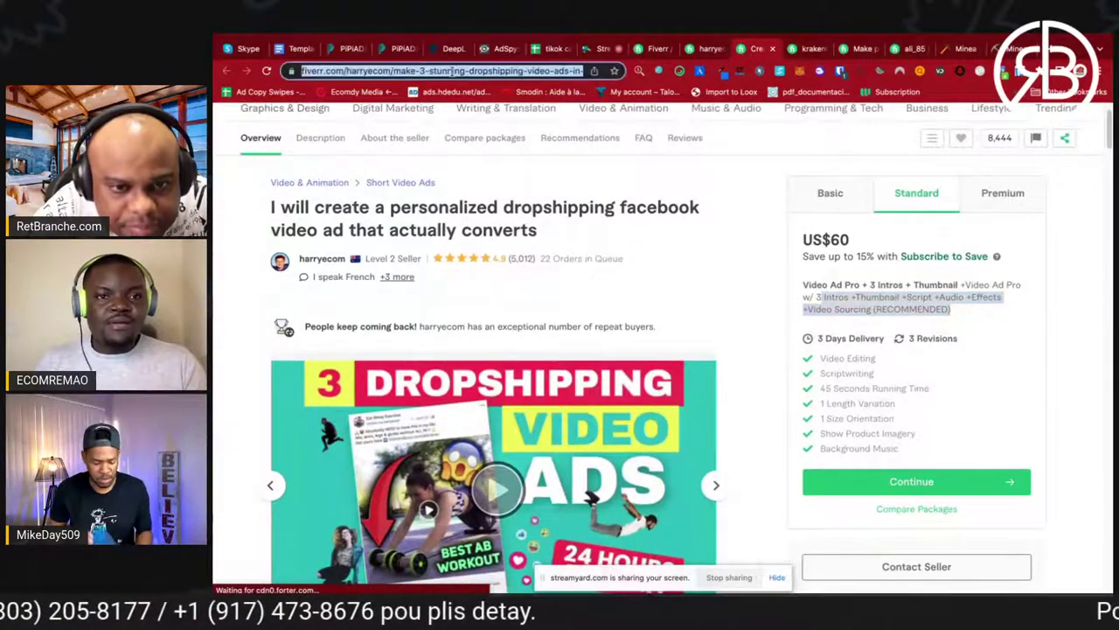
{"action": "left_click", "coordinate": [601, 48]}
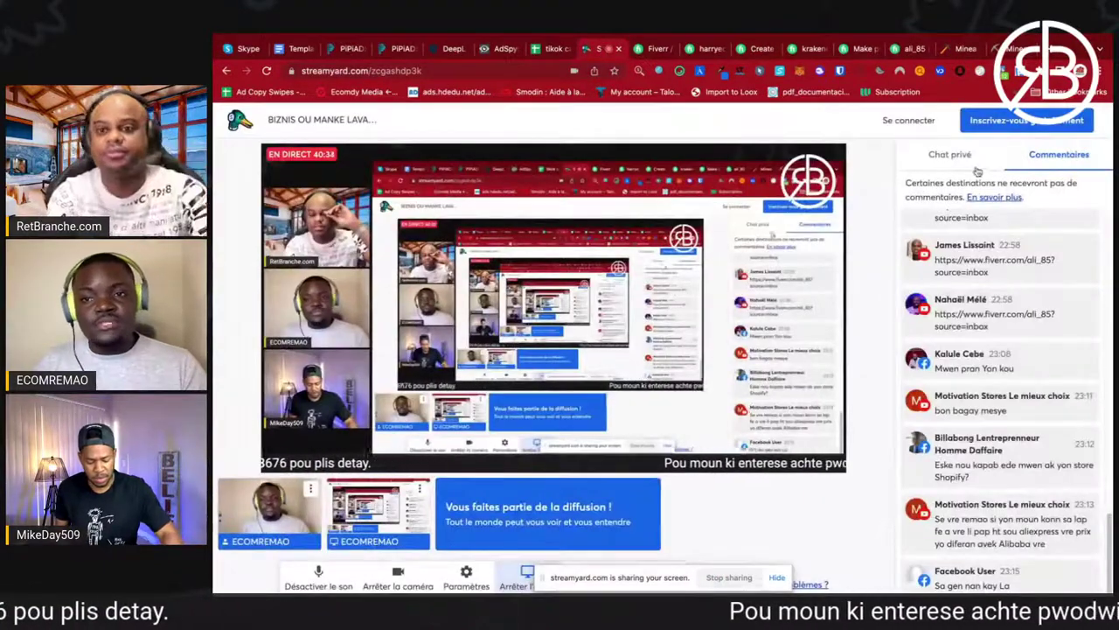
{"action": "left_click", "coordinate": [953, 157]}
{"action": "left_click", "coordinate": [996, 564]}
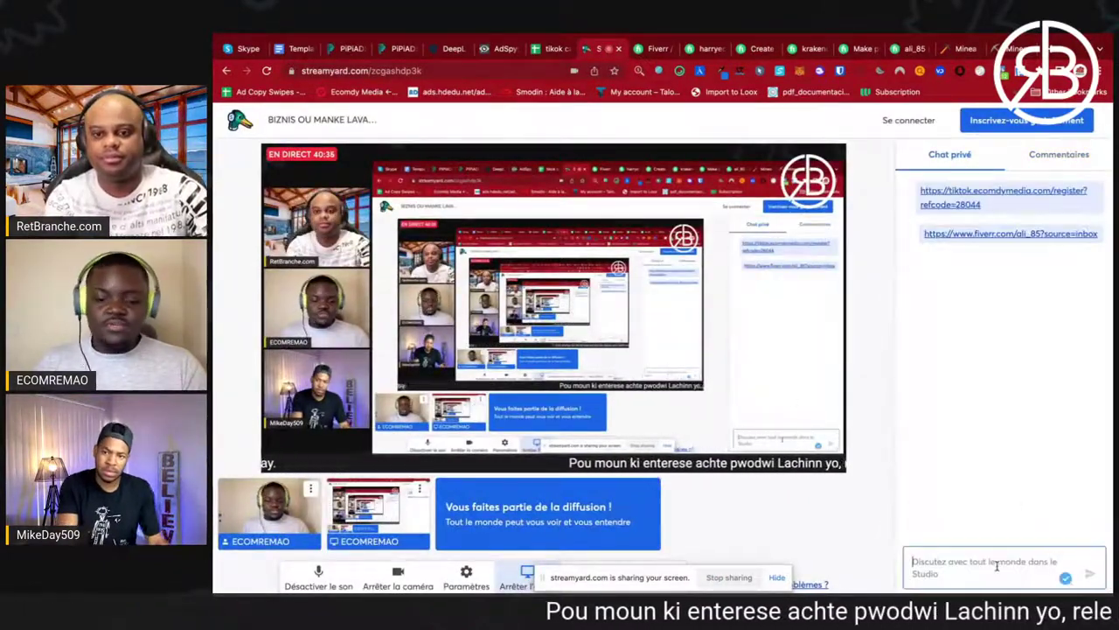
{"action": "key", "text": "ctrl+v"}
{"action": "key", "text": "Return"}
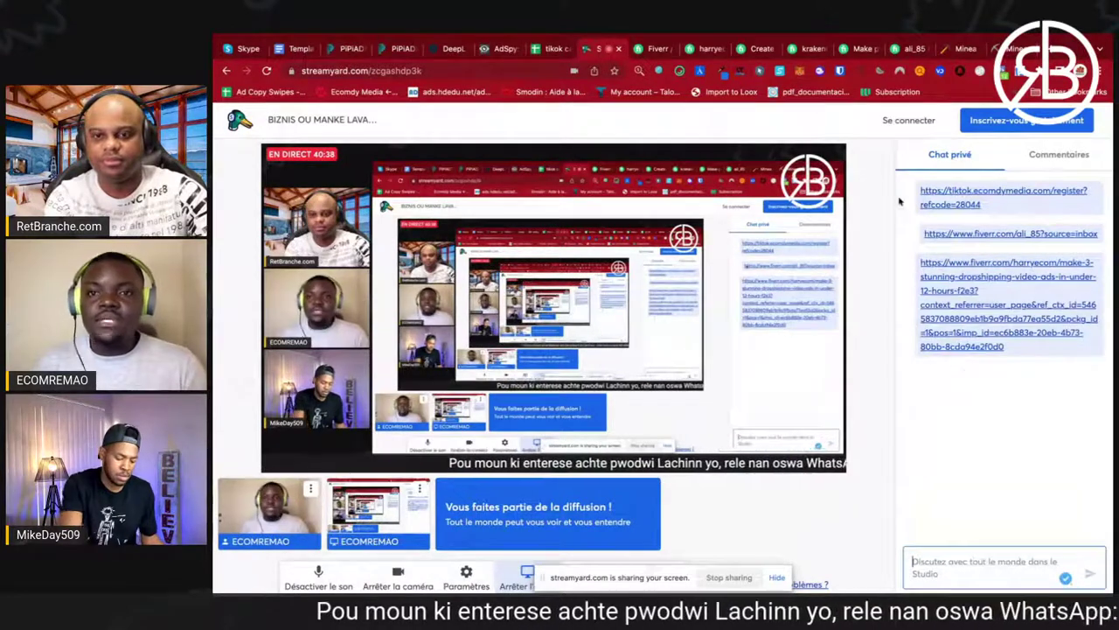
- Return to the Fiverr gig page, dismiss the survey pop-up and review the Standard package's details
{"action": "left_click", "coordinate": [761, 48]}
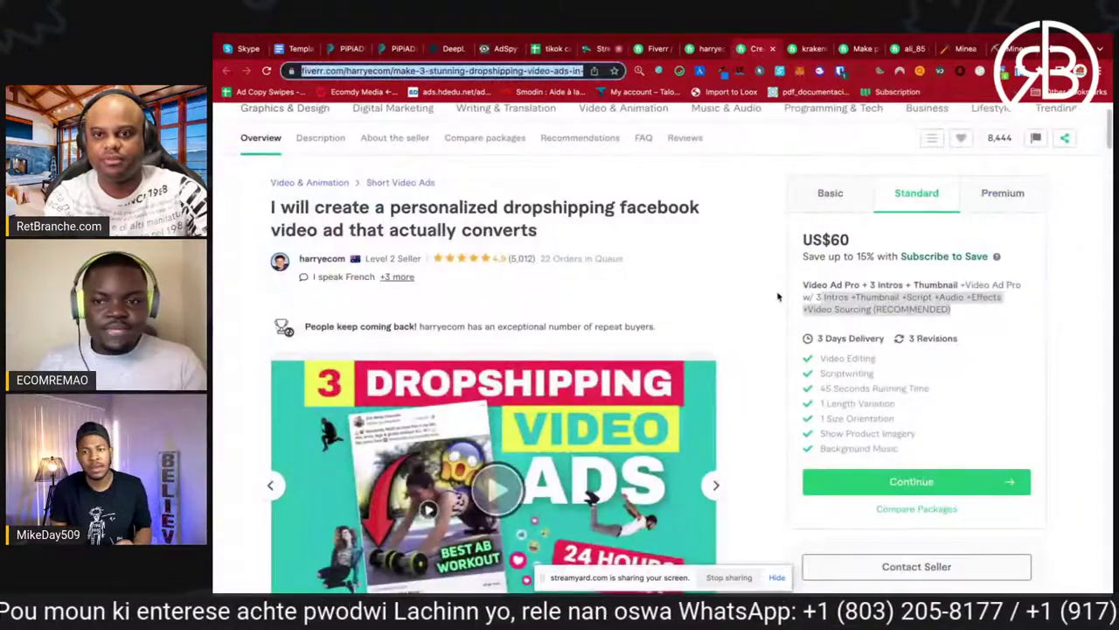
{"action": "left_click", "coordinate": [869, 295]}
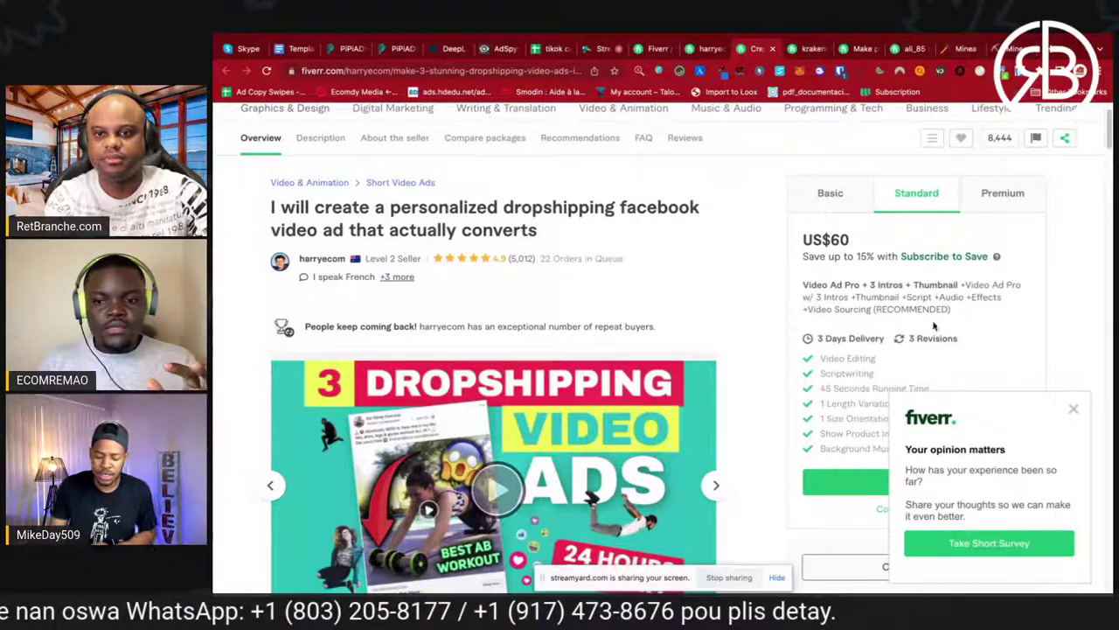
{"action": "left_click", "coordinate": [1074, 417]}
{"action": "scroll", "coordinate": [907, 308], "scroll_direction": "up", "scroll_amount": 1}
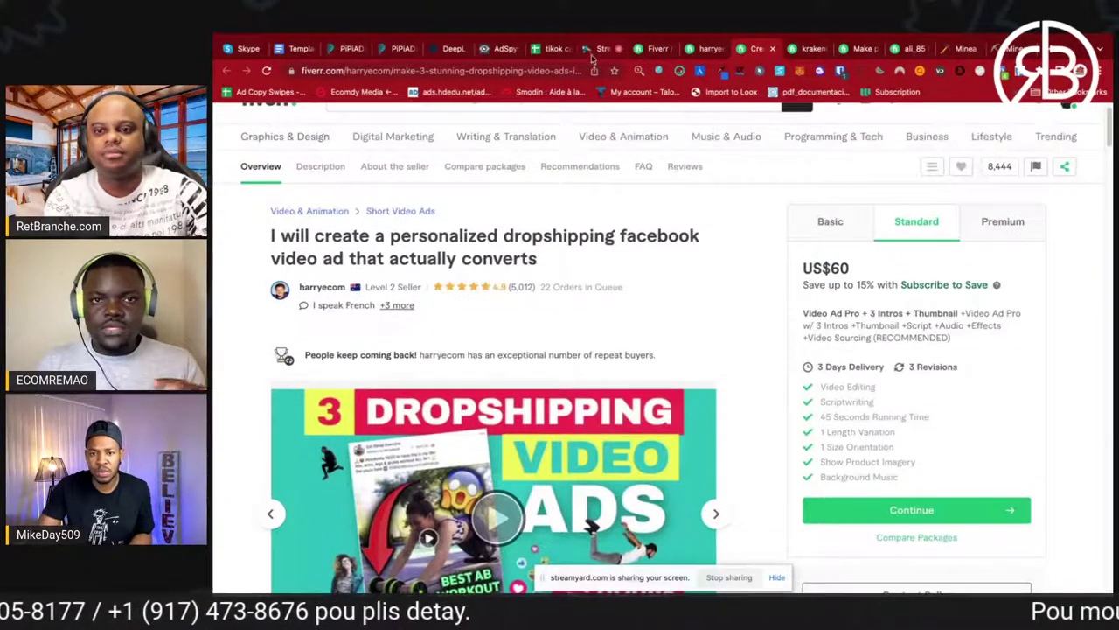
{"action": "scroll", "coordinate": [747, 469], "scroll_direction": "down", "scroll_amount": 1}
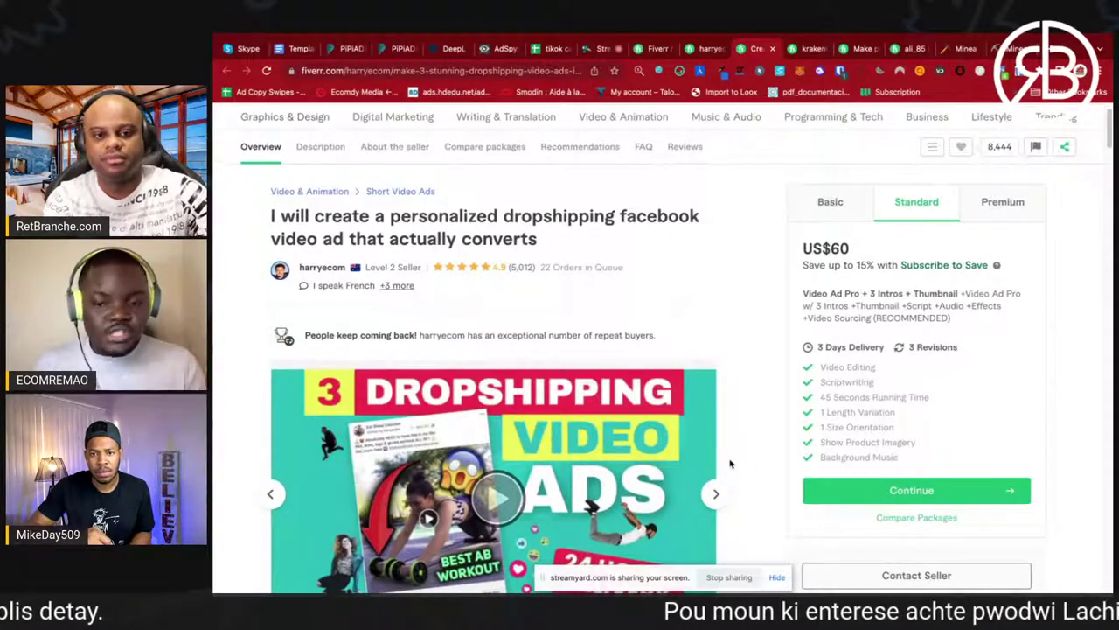
{"action": "scroll", "coordinate": [739, 402], "scroll_direction": "down", "scroll_amount": 1}
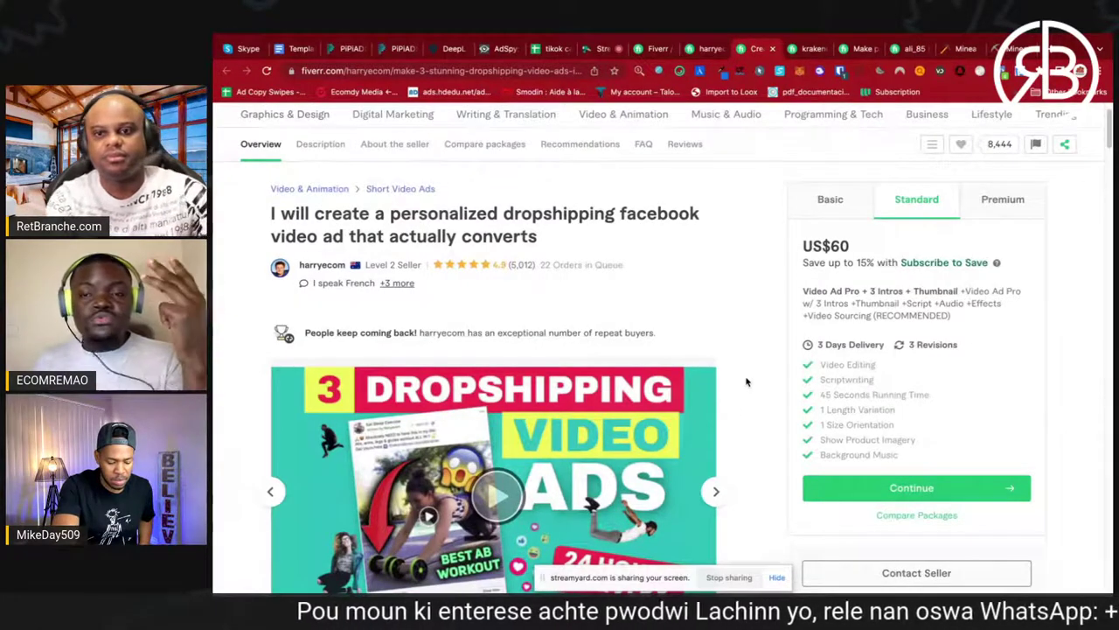
{"action": "scroll", "coordinate": [756, 366], "scroll_direction": "down", "scroll_amount": 1}
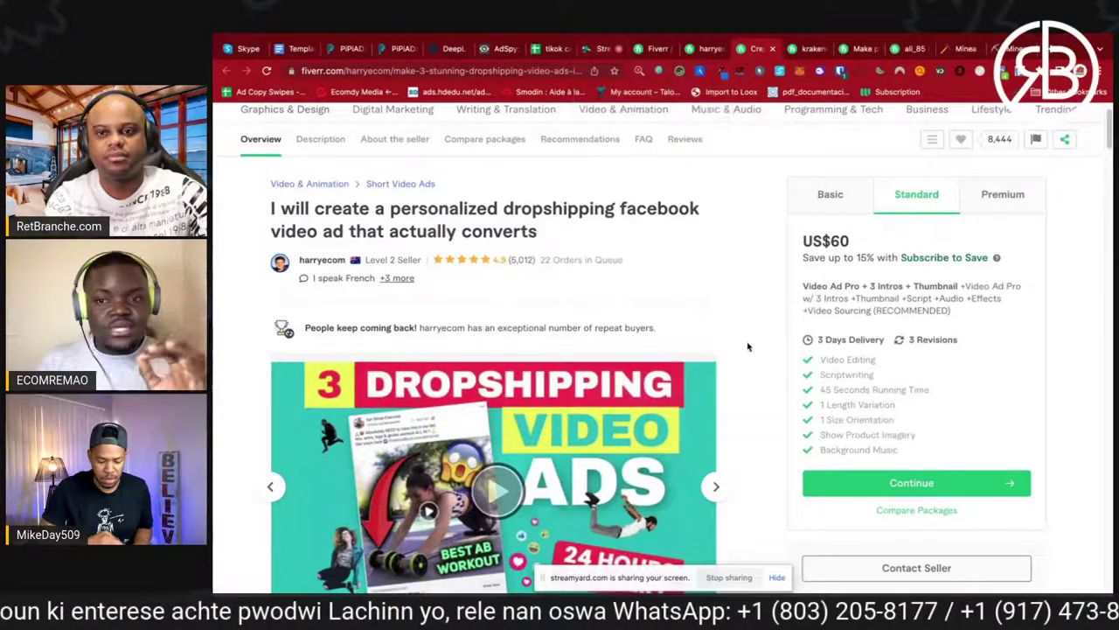
{"action": "scroll", "coordinate": [744, 197], "scroll_direction": "up", "scroll_amount": 2}
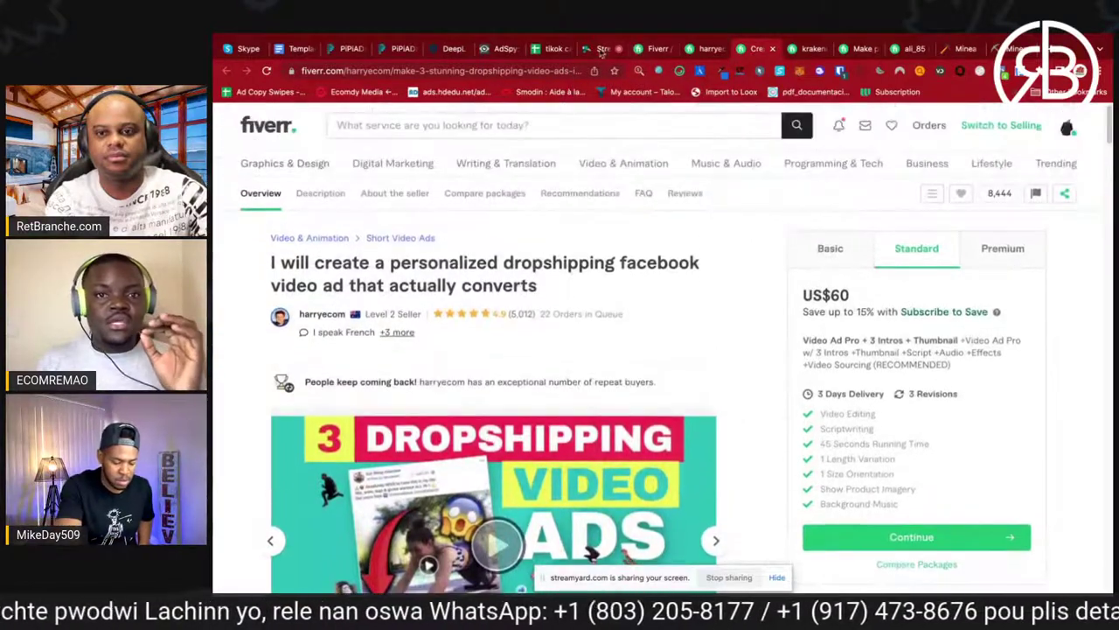
- Switch to the browser window with TikTok Creator Marketplace and look through the creator cards for prices and engagement figures
{"action": "left_click", "coordinate": [602, 50]}
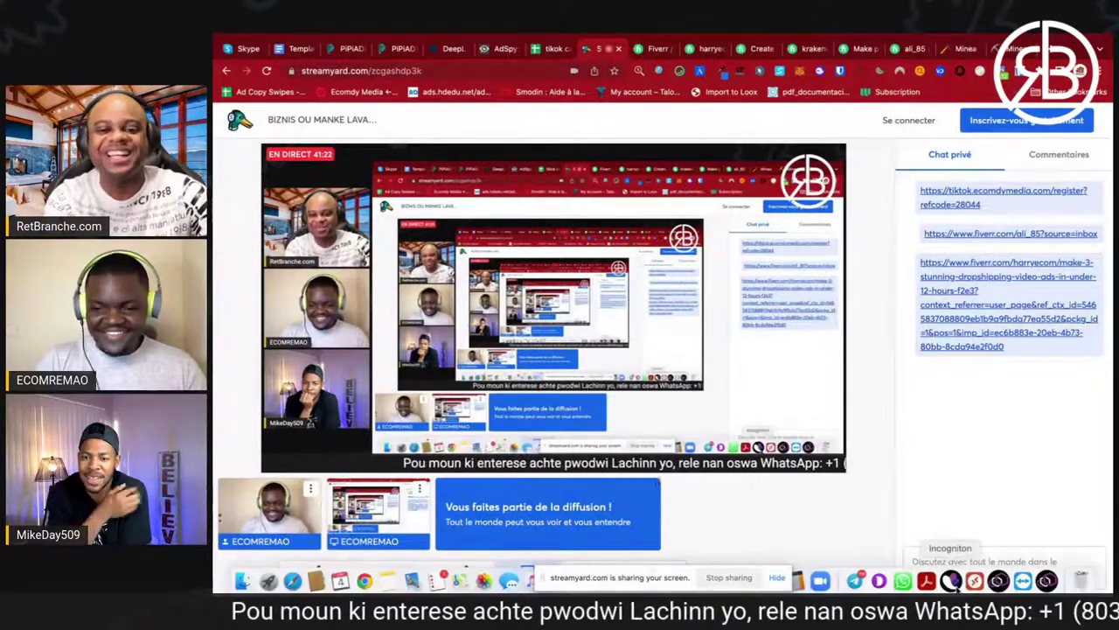
{"action": "left_click", "coordinate": [998, 581]}
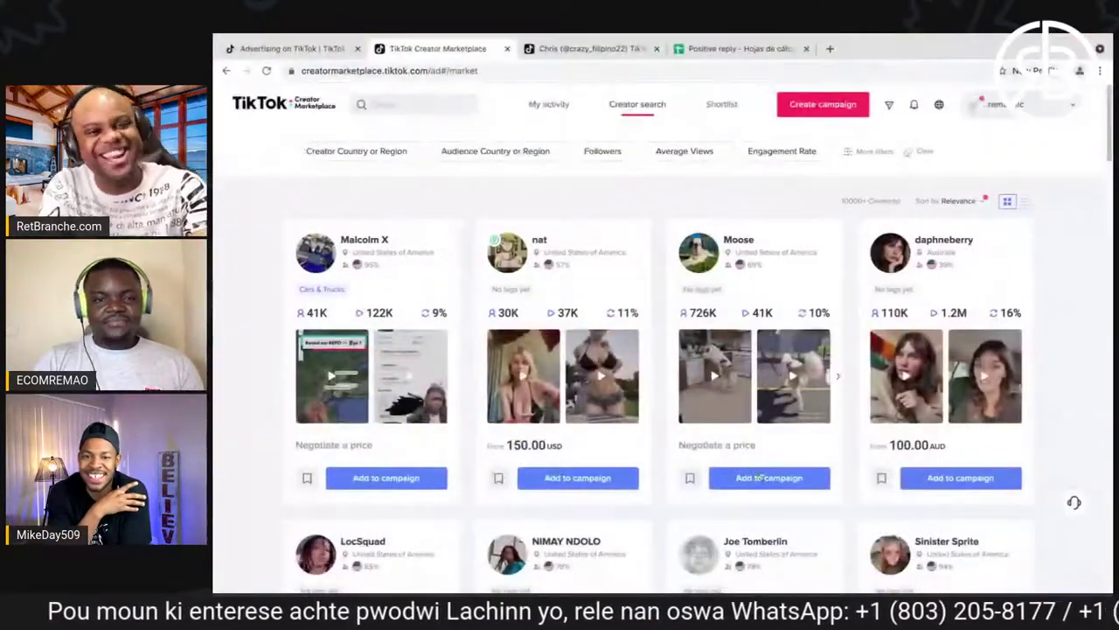
{"action": "scroll", "coordinate": [542, 289], "scroll_direction": "down", "scroll_amount": 1}
{"action": "scroll", "coordinate": [560, 249], "scroll_direction": "up", "scroll_amount": 1}
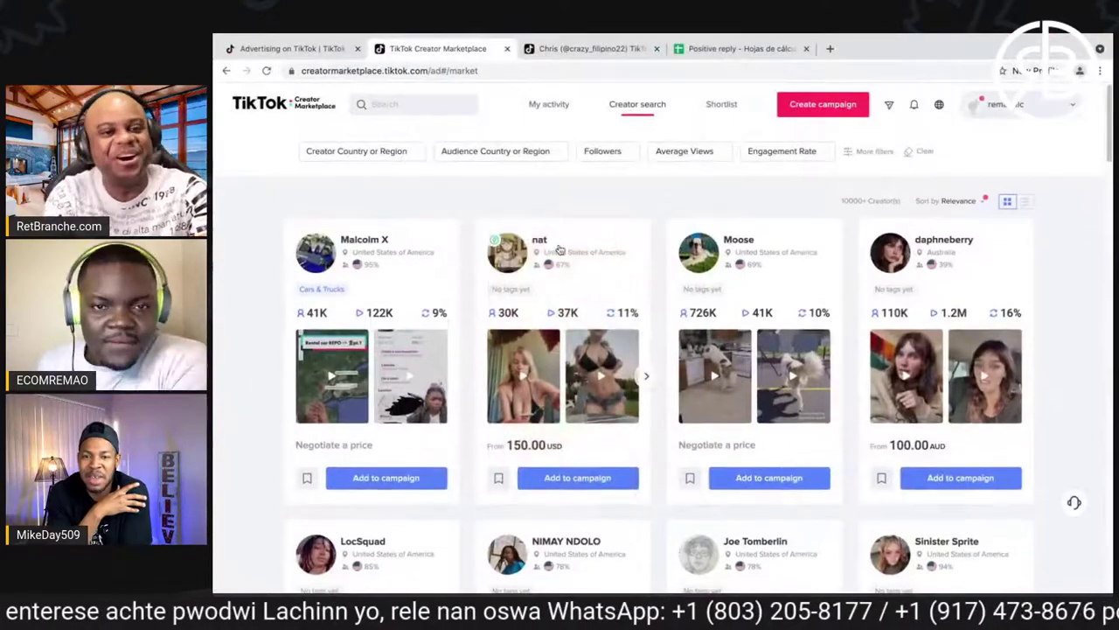
{"action": "scroll", "coordinate": [553, 197], "scroll_direction": "down", "scroll_amount": 3}
{"action": "scroll", "coordinate": [557, 197], "scroll_direction": "up", "scroll_amount": 3}
{"action": "scroll", "coordinate": [559, 202], "scroll_direction": "down", "scroll_amount": 1}
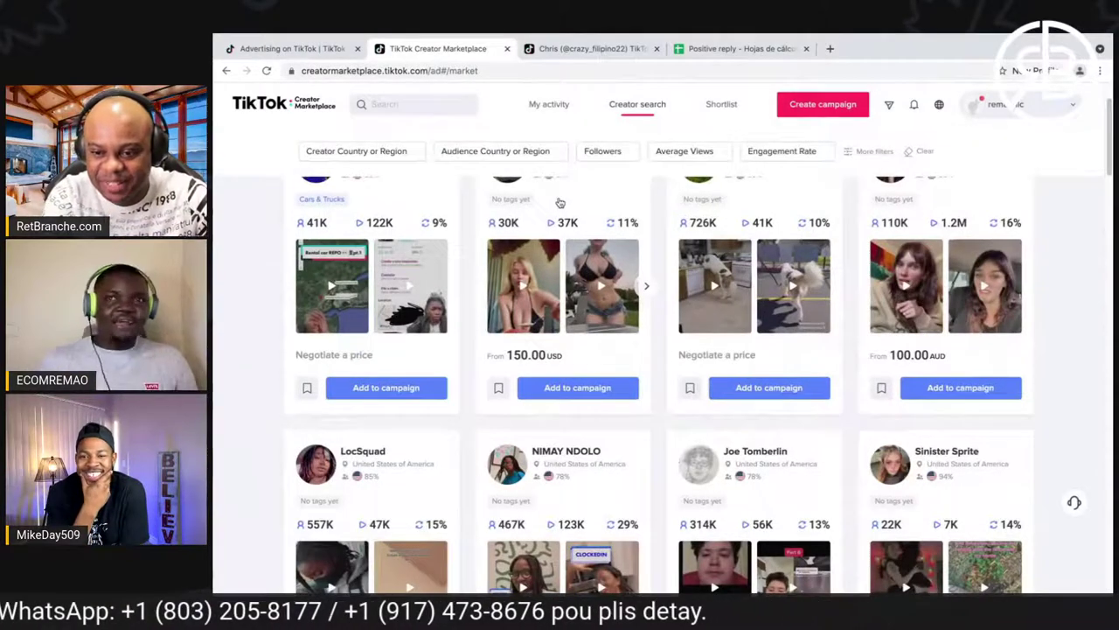
{"action": "scroll", "coordinate": [644, 207], "scroll_direction": "up", "scroll_amount": 1}
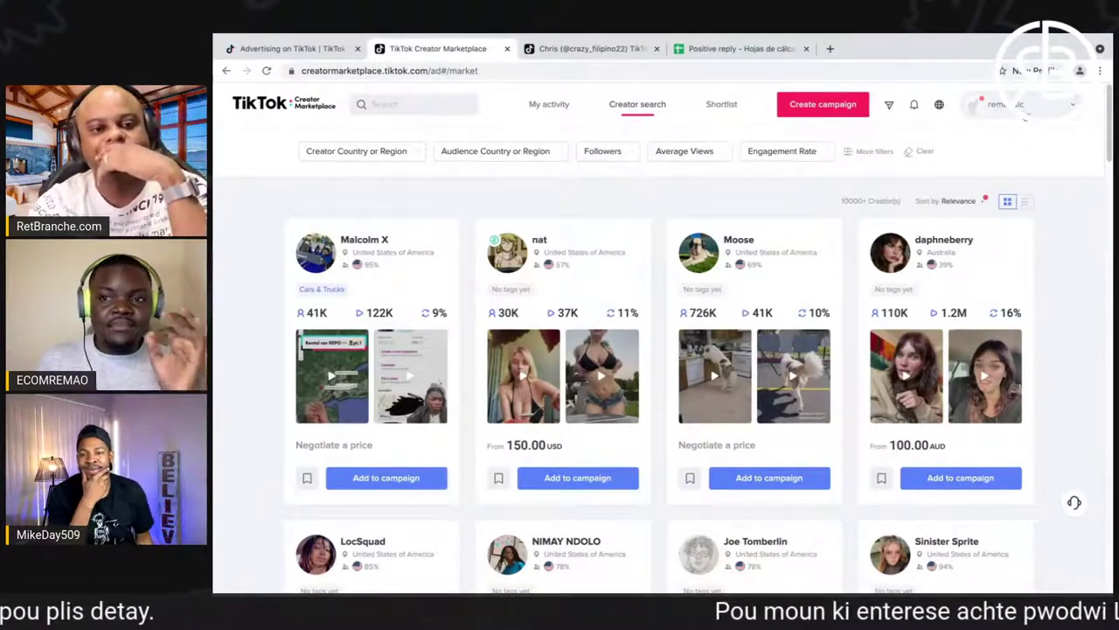
- Look over the creator cards and the additional filters for topic, audience gender and audience age, then close the filters unchanged
{"action": "mouse_move", "coordinate": [1028, 118]}
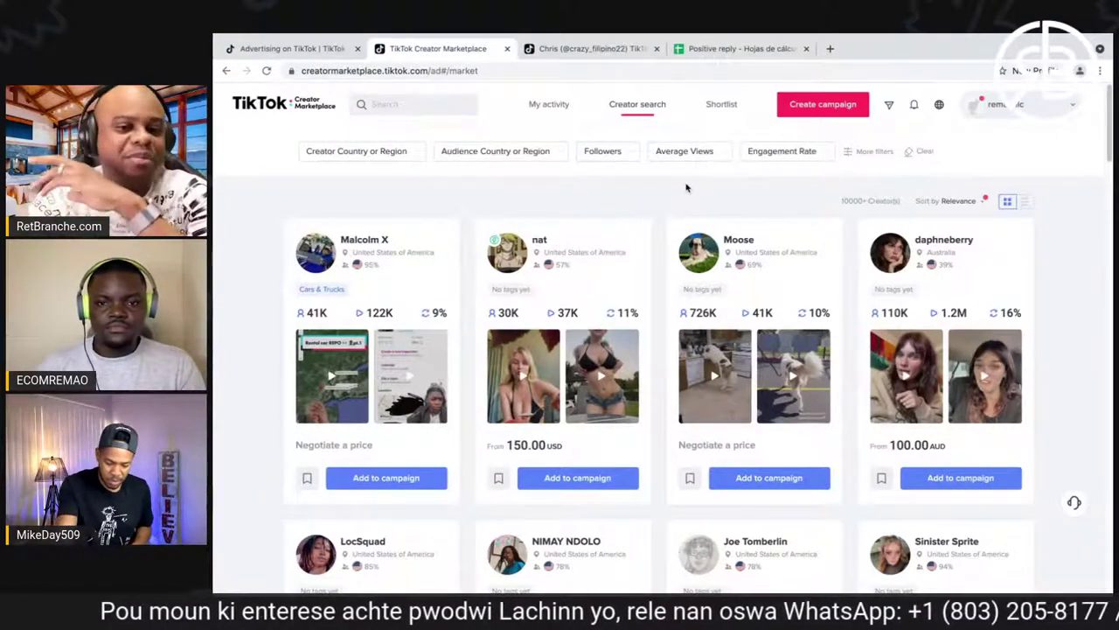
{"action": "scroll", "coordinate": [662, 318], "scroll_direction": "down", "scroll_amount": 5}
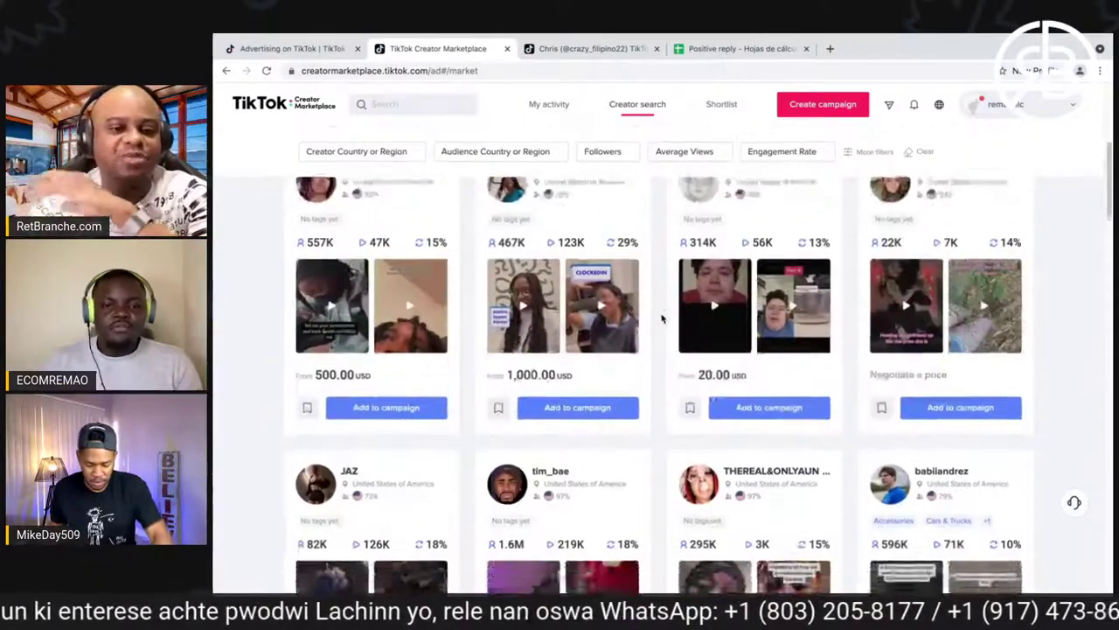
{"action": "scroll", "coordinate": [662, 318], "scroll_direction": "up", "scroll_amount": 5}
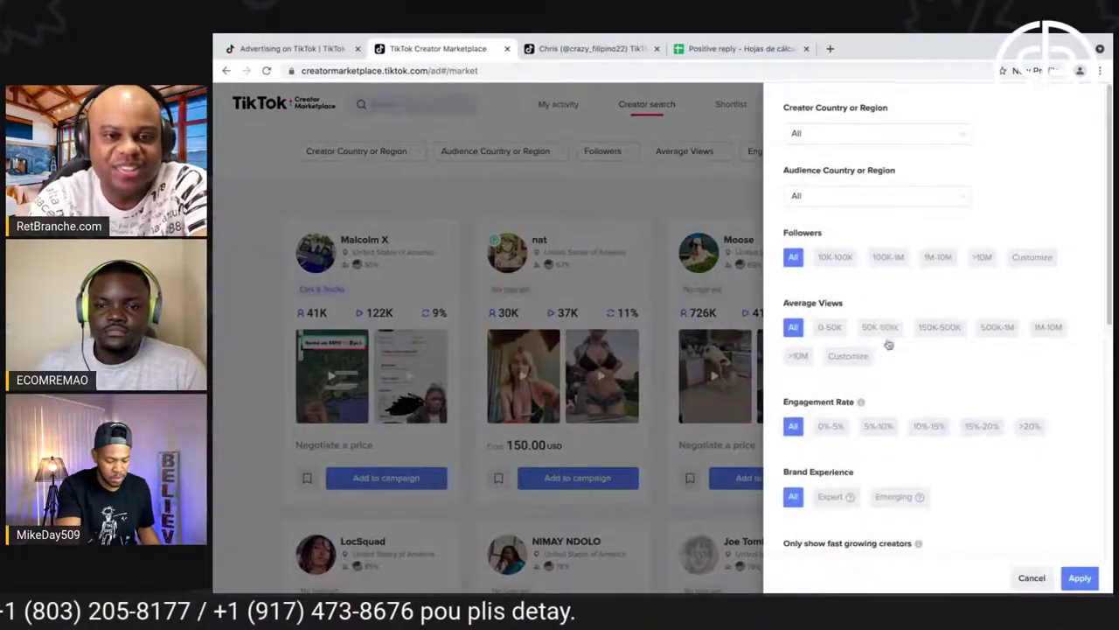
{"action": "scroll", "coordinate": [892, 367], "scroll_direction": "down", "scroll_amount": 5}
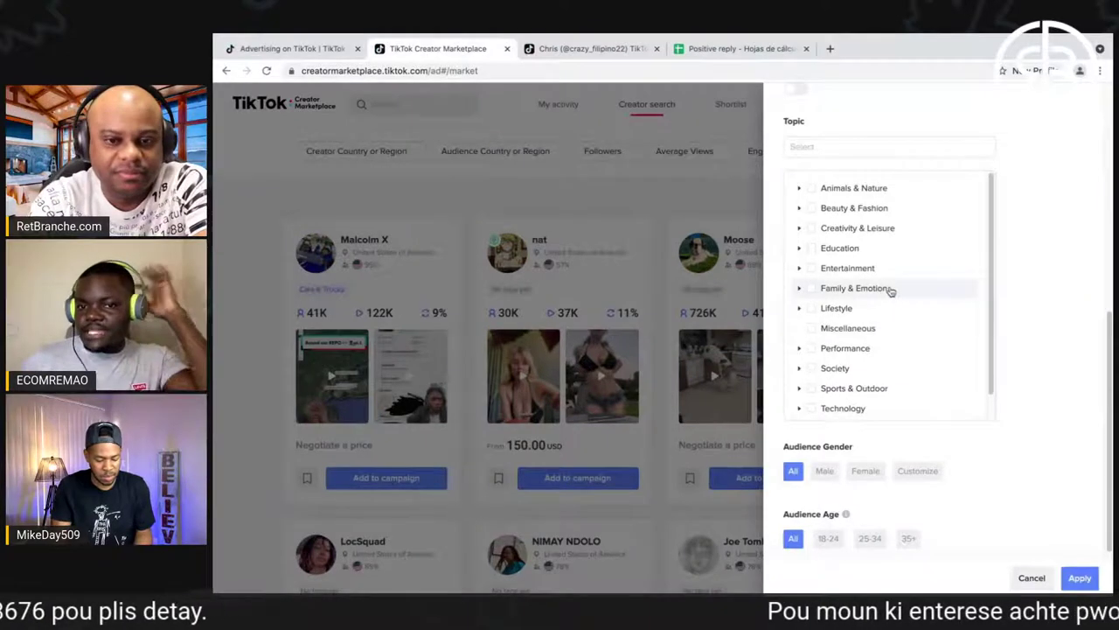
{"action": "scroll", "coordinate": [888, 291], "scroll_direction": "down", "scroll_amount": 1}
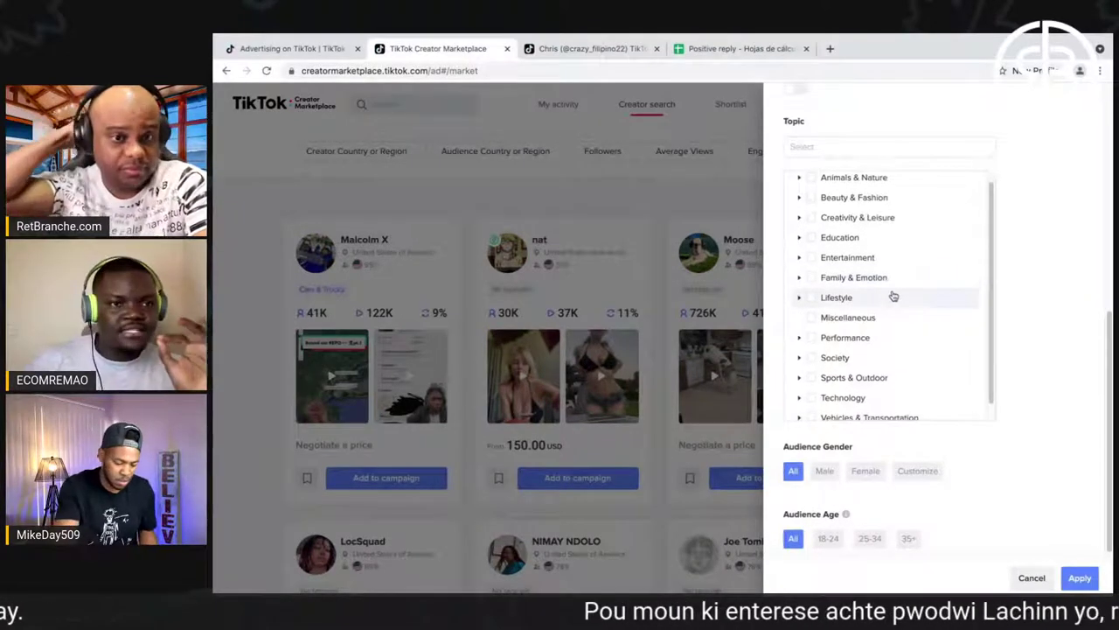
{"action": "left_click", "coordinate": [665, 193]}
{"action": "scroll", "coordinate": [564, 250], "scroll_direction": "down", "scroll_amount": 1}
{"action": "scroll", "coordinate": [564, 250], "scroll_direction": "up", "scroll_amount": 1}
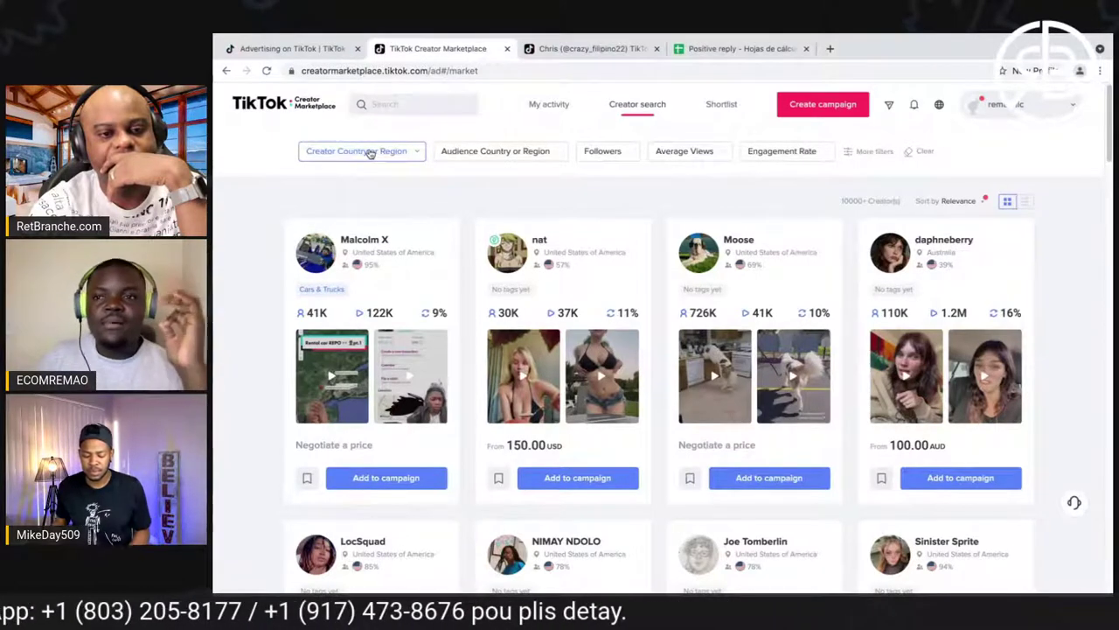
- Filter the creators by setting Creator Country or Region to United States of America
{"action": "left_click", "coordinate": [371, 152]}
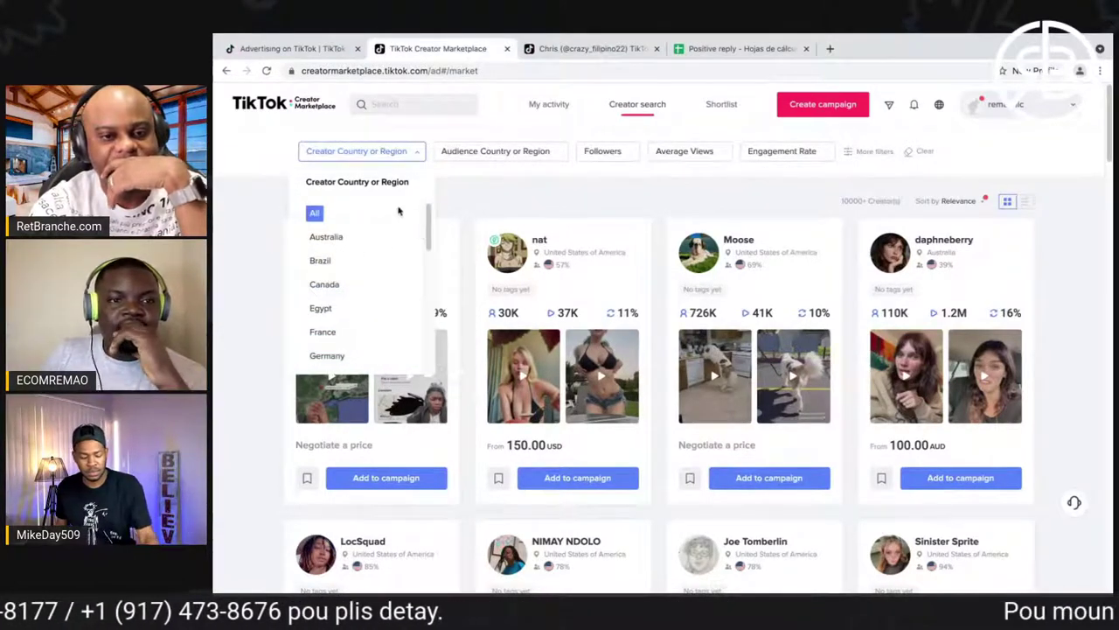
{"action": "scroll", "coordinate": [375, 253], "scroll_direction": "down", "scroll_amount": 10}
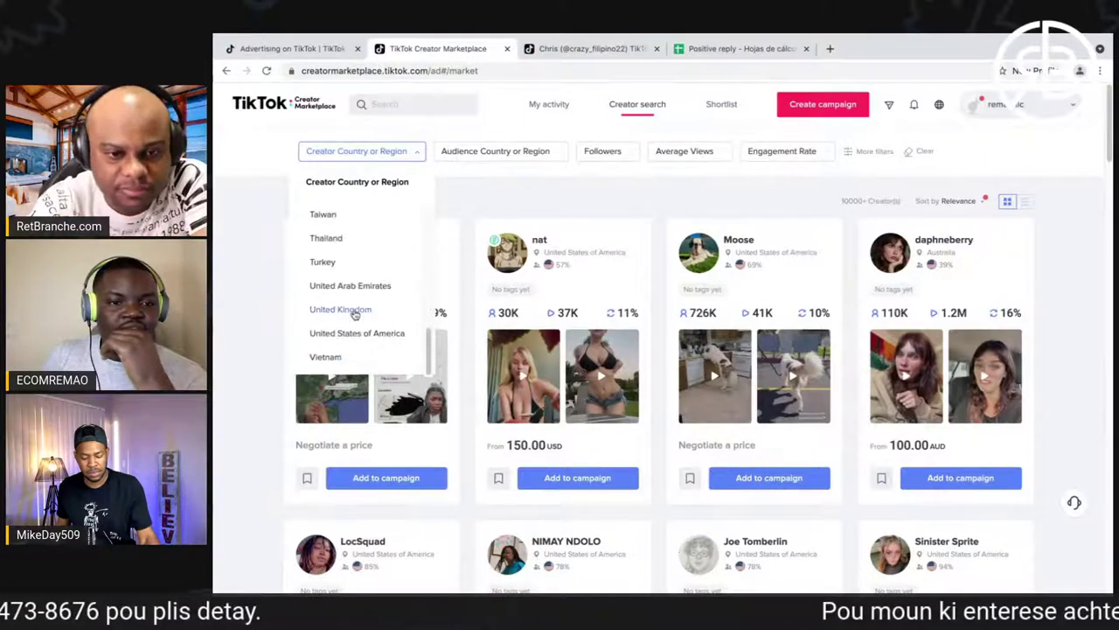
{"action": "left_click", "coordinate": [353, 337]}
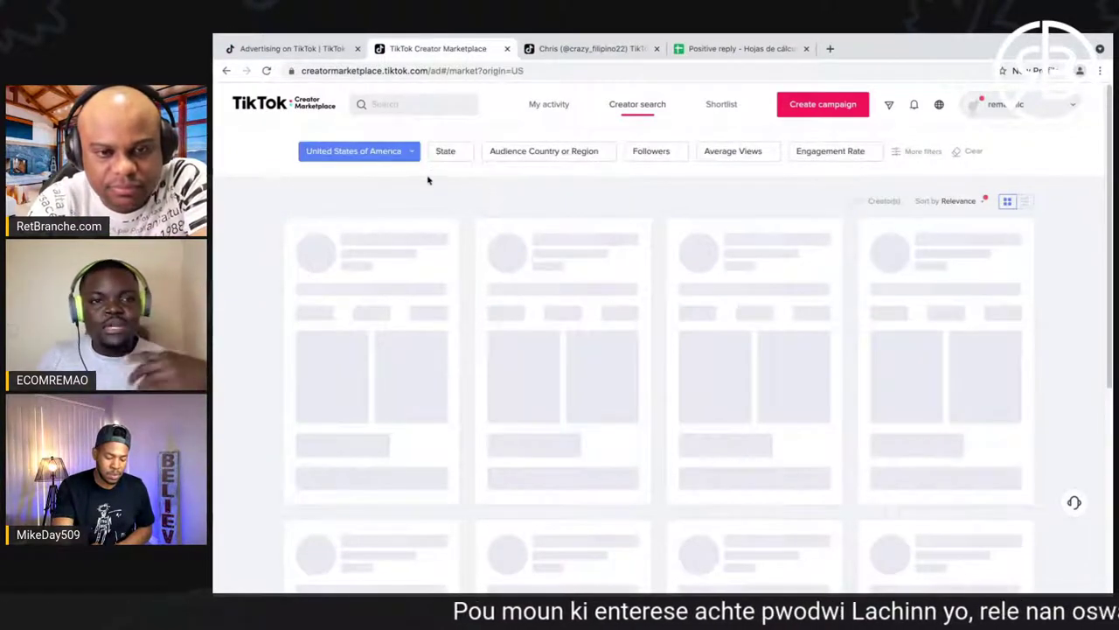
- Set the Audience Country or Region filter to United States of America
{"action": "left_click", "coordinate": [445, 152]}
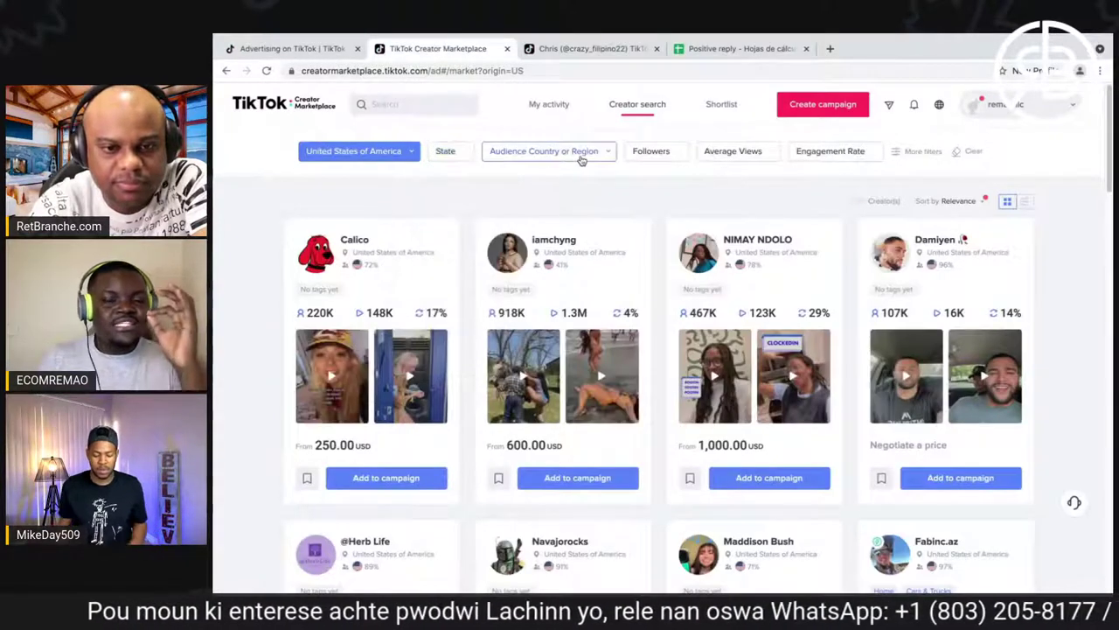
{"action": "left_click", "coordinate": [581, 157]}
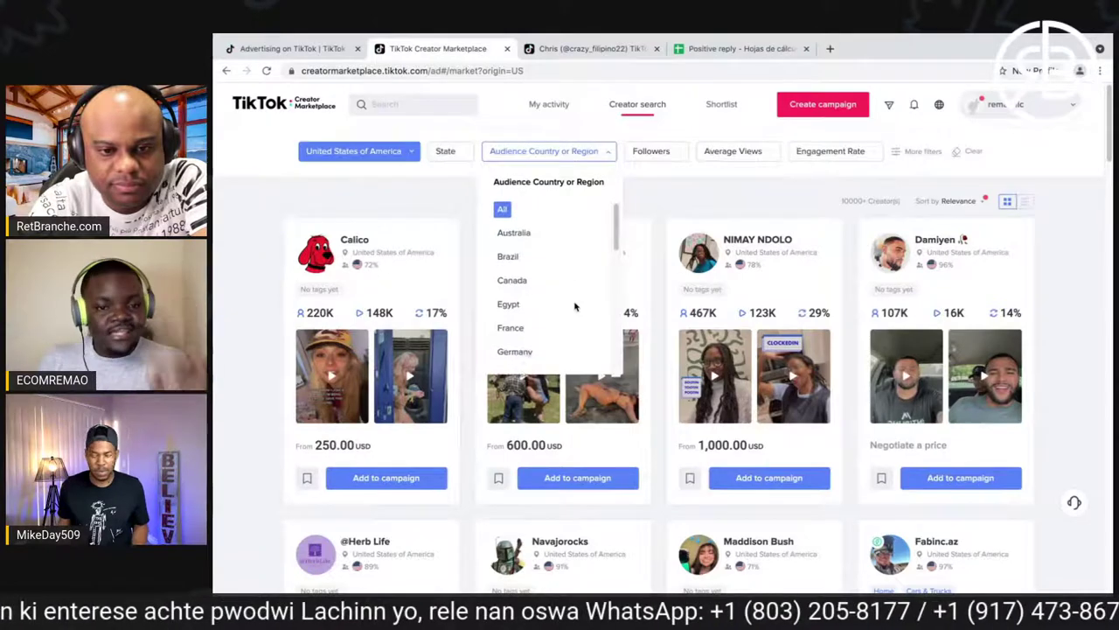
{"action": "scroll", "coordinate": [578, 306], "scroll_direction": "down", "scroll_amount": 2}
{"action": "scroll", "coordinate": [575, 308], "scroll_direction": "down", "scroll_amount": 5}
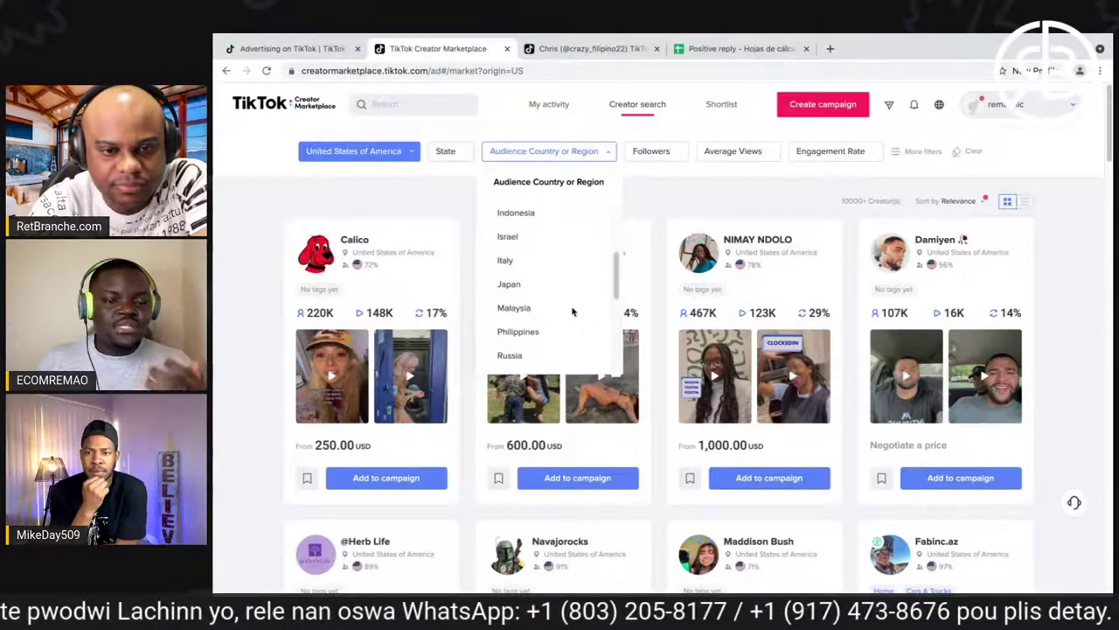
{"action": "scroll", "coordinate": [573, 314], "scroll_direction": "down", "scroll_amount": 3}
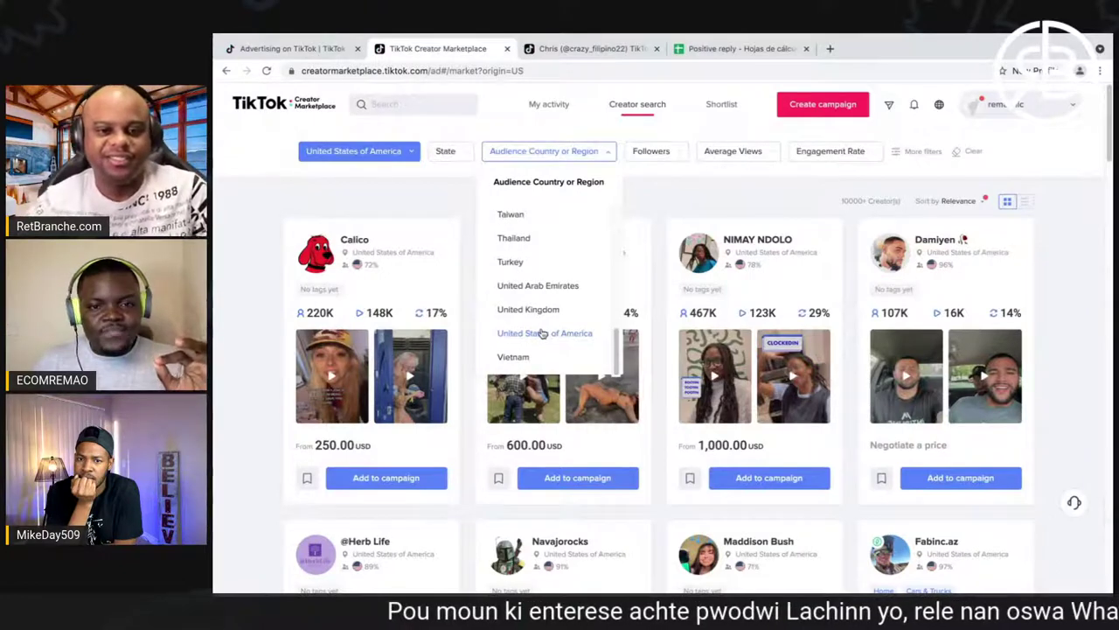
{"action": "left_click", "coordinate": [543, 333]}
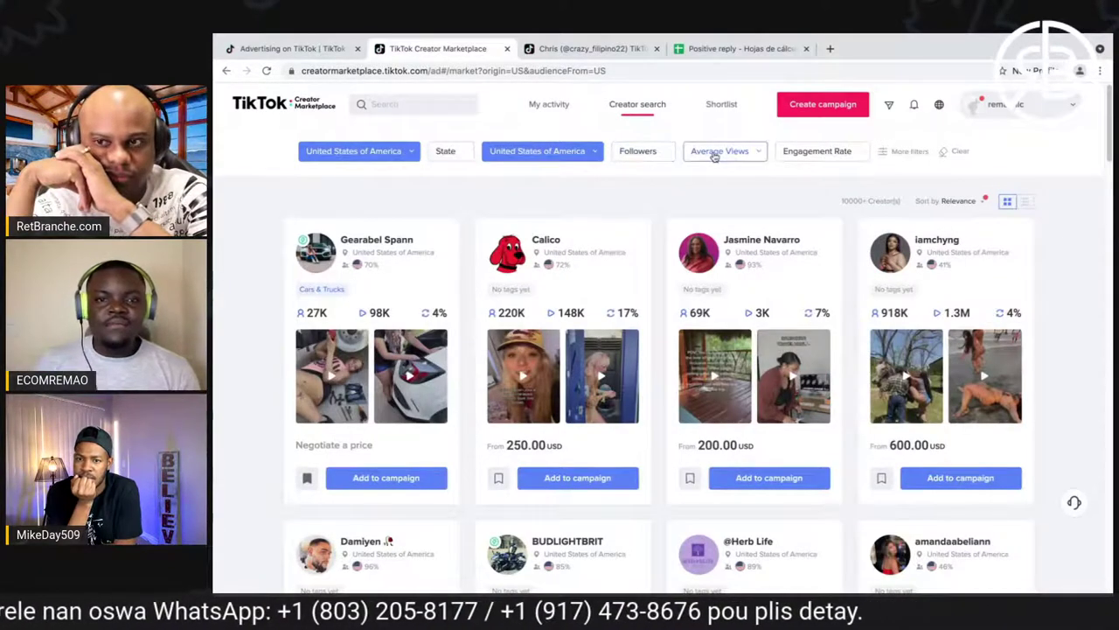
- Review the follower ranges offered by the Followers filter without choosing one
{"action": "left_click", "coordinate": [654, 155]}
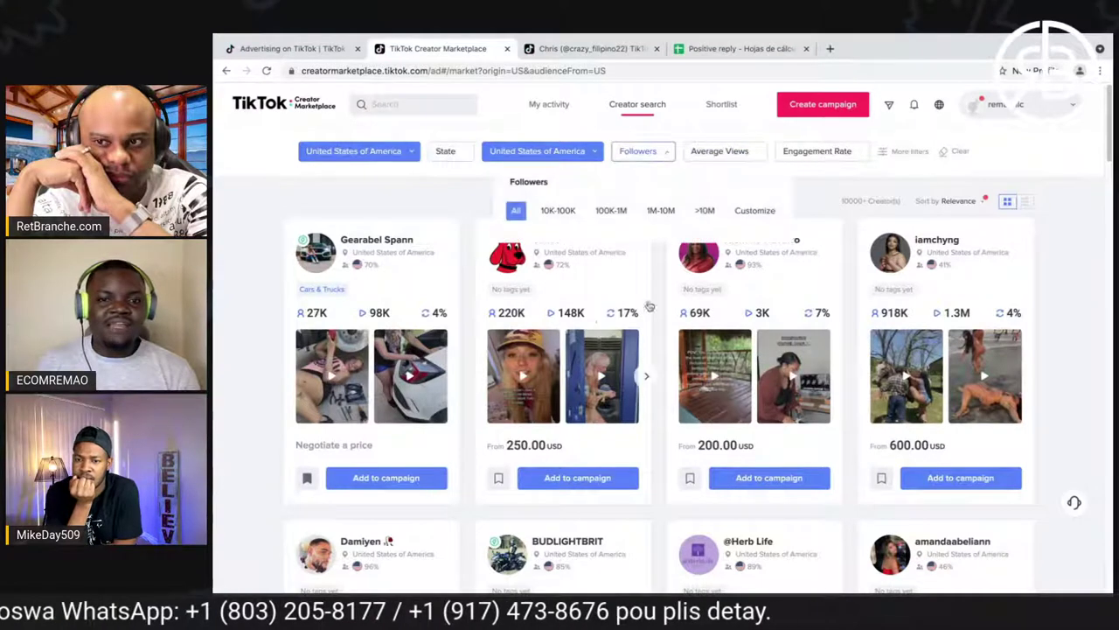
{"action": "left_click", "coordinate": [455, 204]}
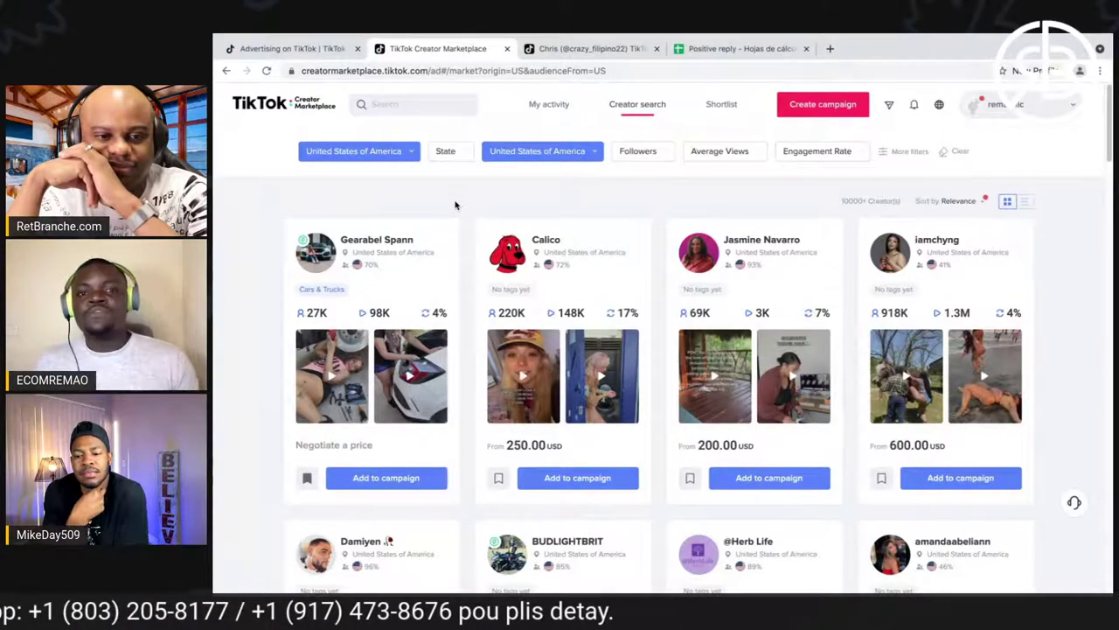
{"action": "left_click", "coordinate": [652, 157]}
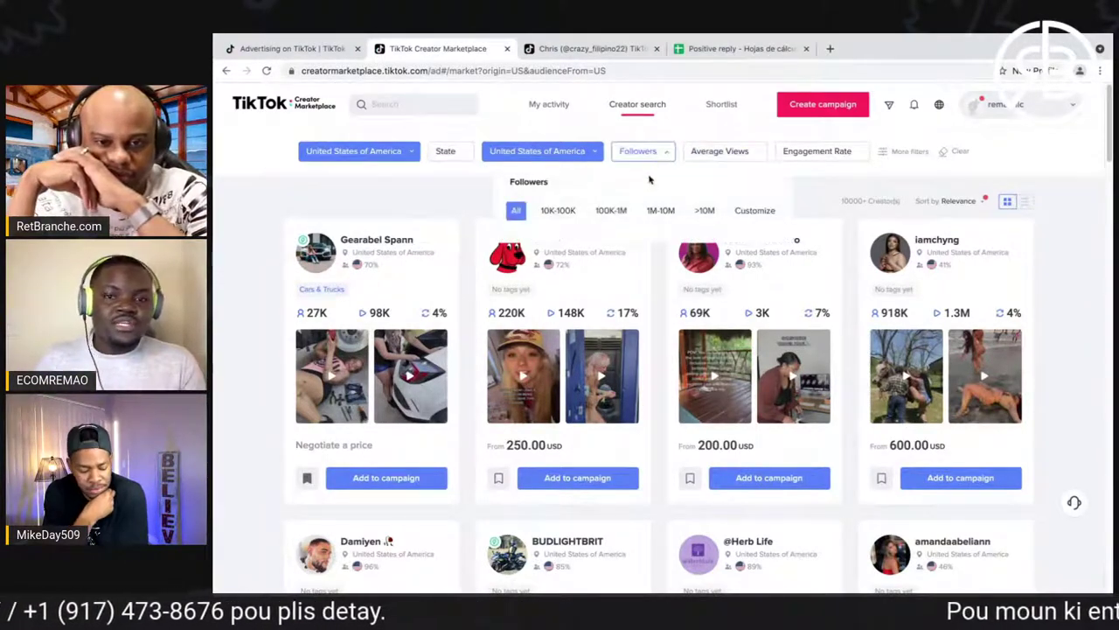
{"action": "left_click", "coordinate": [446, 206]}
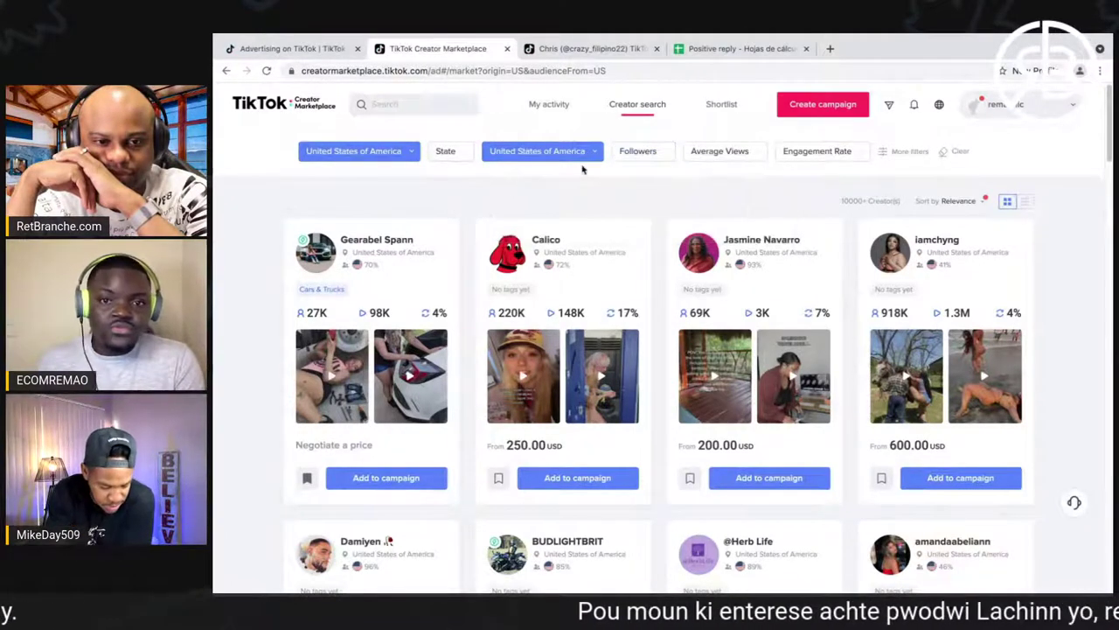
- Limit the creators to average views of 50K-150K and review the chosen range
{"action": "left_click", "coordinate": [712, 152]}
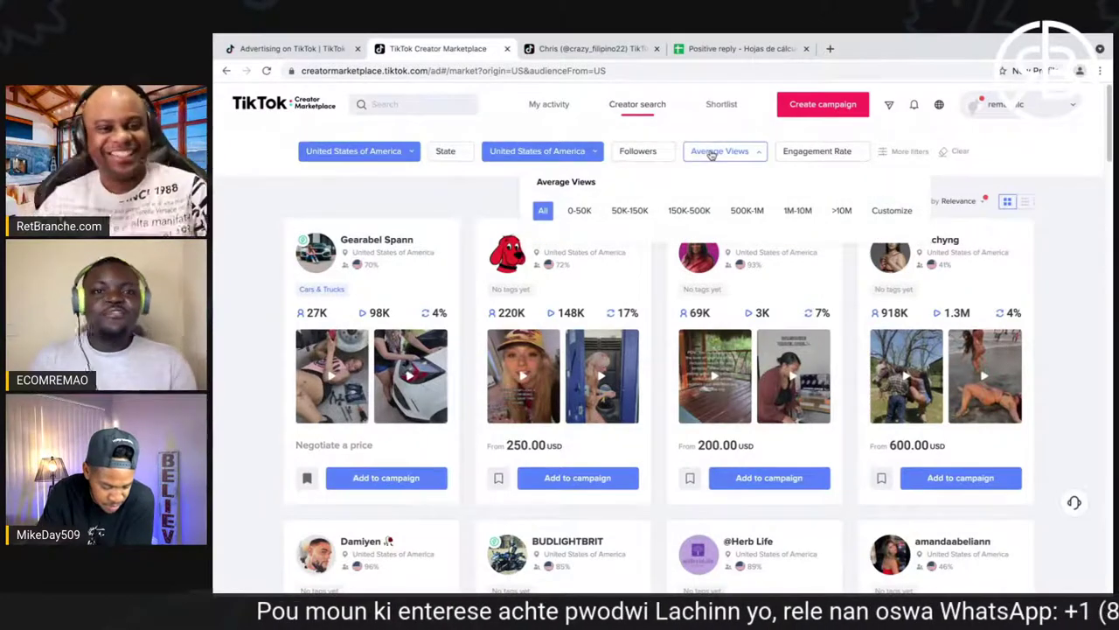
{"action": "left_click", "coordinate": [630, 212]}
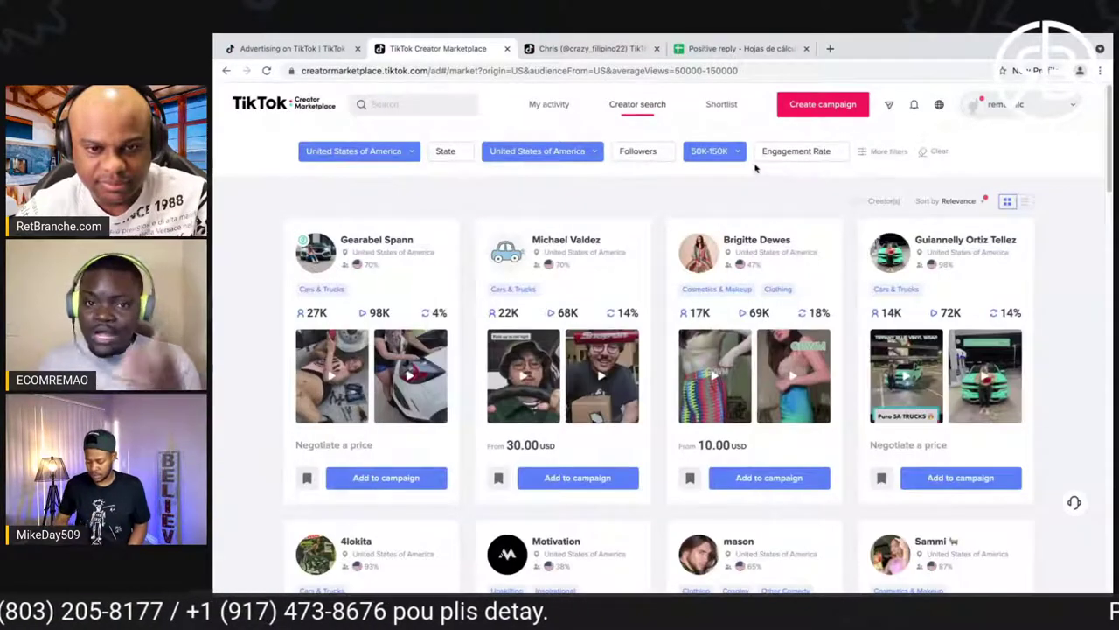
{"action": "left_click", "coordinate": [708, 154]}
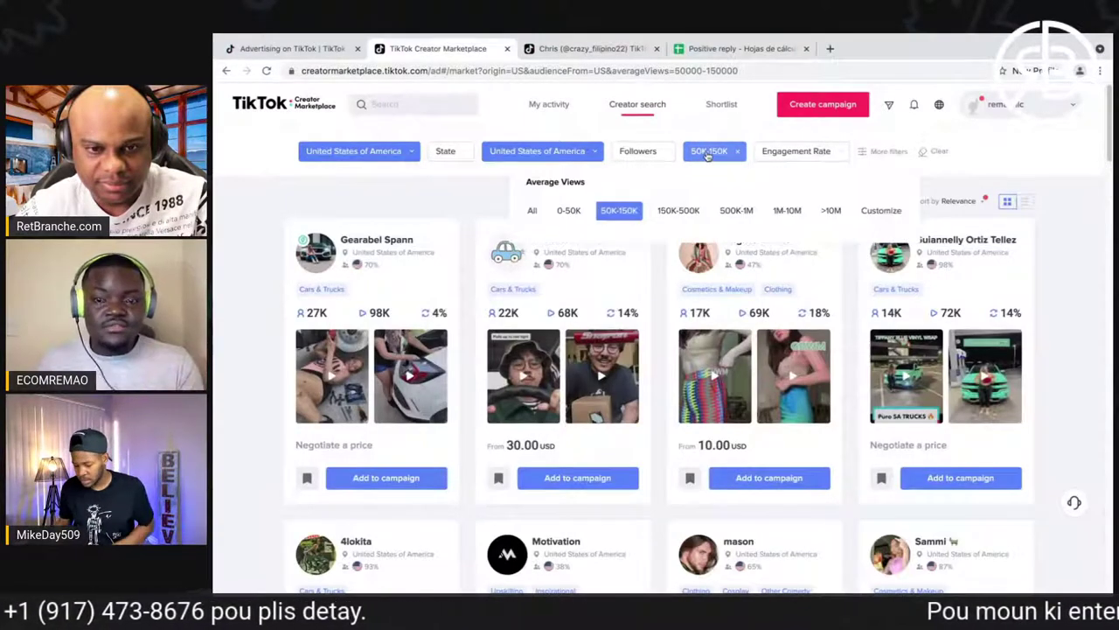
{"action": "left_click", "coordinate": [438, 203]}
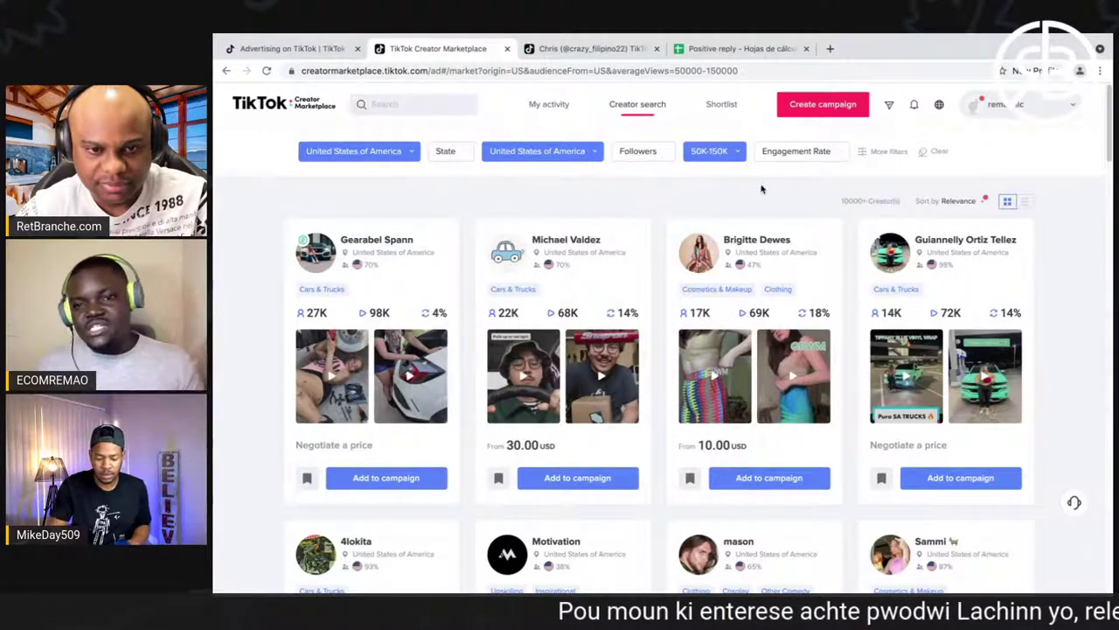
- Open the full set of filters and examine the engagement rate, brand experience, fast growing creators and topic options
{"action": "left_click", "coordinate": [791, 154]}
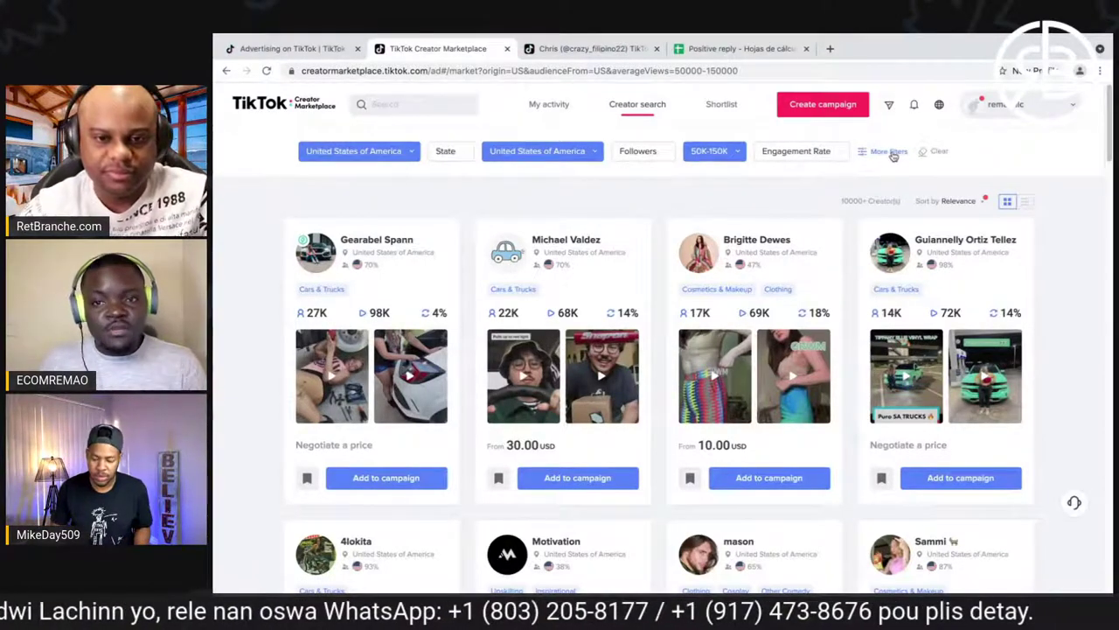
{"action": "left_click", "coordinate": [890, 155]}
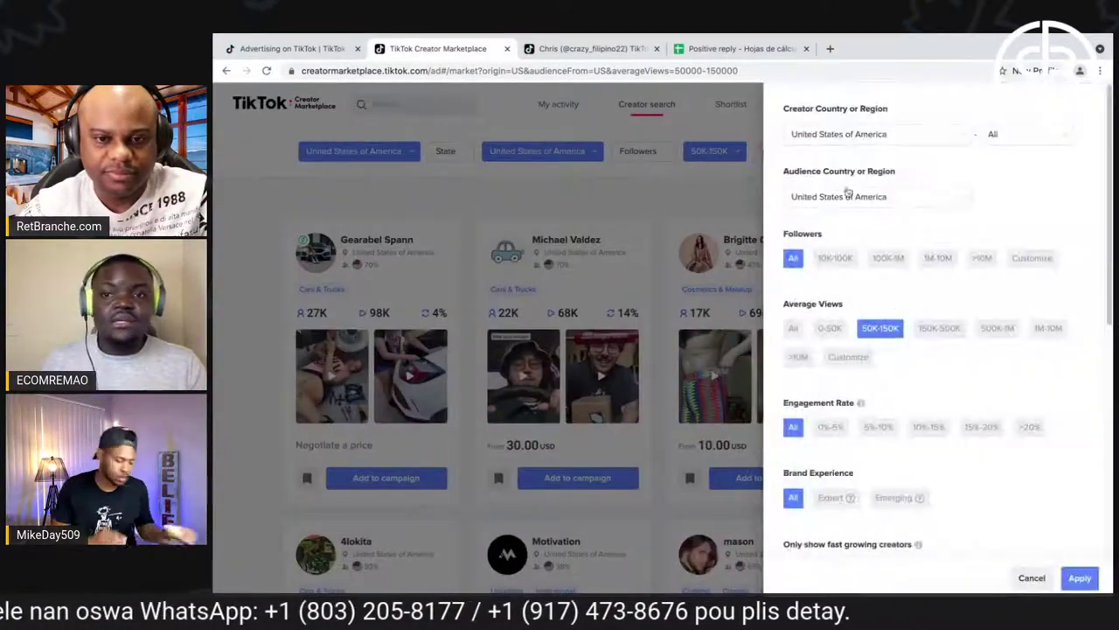
{"action": "scroll", "coordinate": [965, 334], "scroll_direction": "down", "scroll_amount": 1}
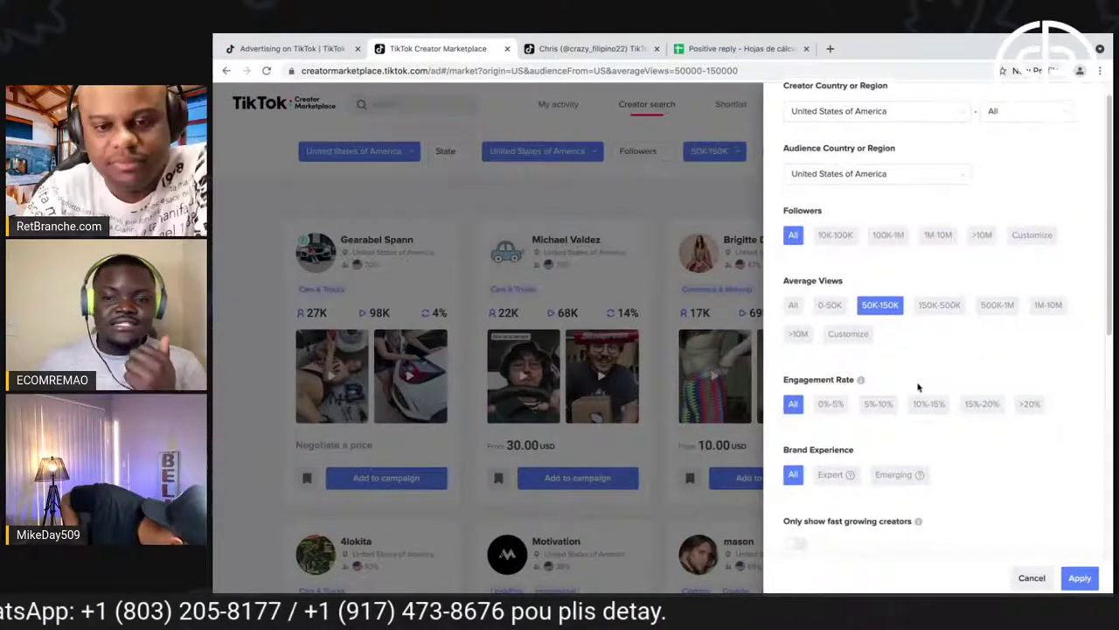
{"action": "scroll", "coordinate": [918, 387], "scroll_direction": "down", "scroll_amount": 4}
{"action": "mouse_move", "coordinate": [847, 333]}
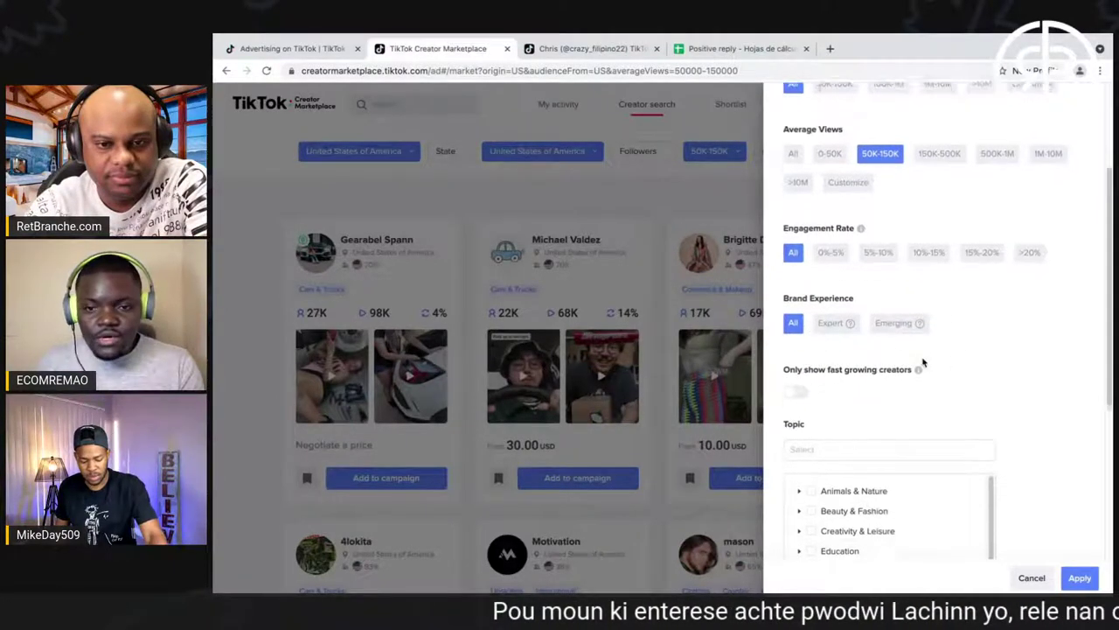
{"action": "scroll", "coordinate": [909, 371], "scroll_direction": "down", "scroll_amount": 1}
{"action": "scroll", "coordinate": [892, 369], "scroll_direction": "down", "scroll_amount": 1}
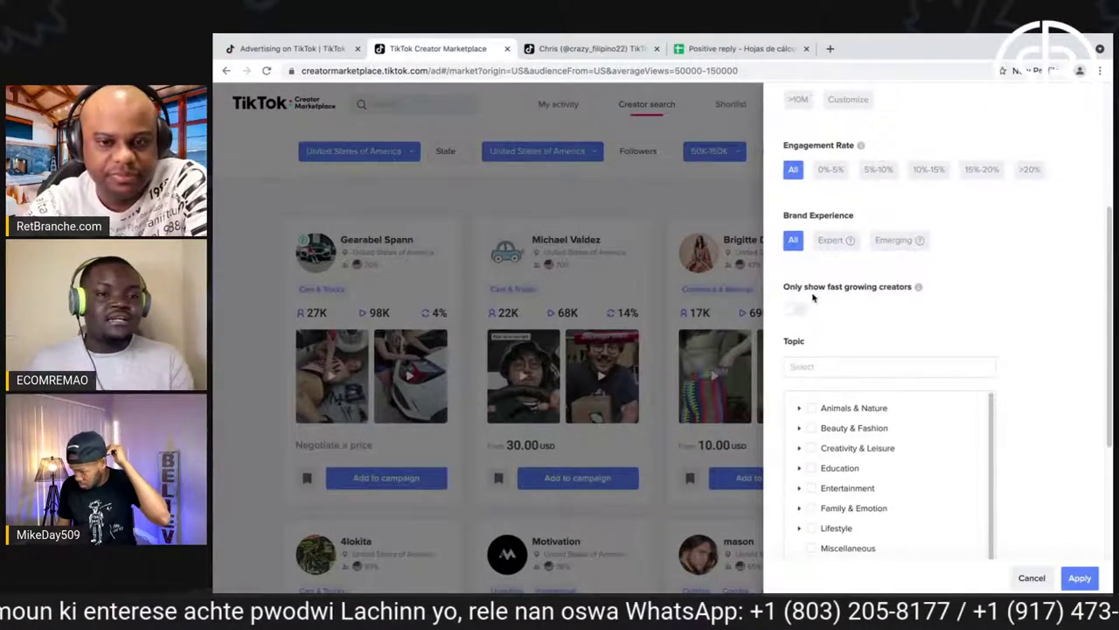
{"action": "scroll", "coordinate": [865, 306], "scroll_direction": "down", "scroll_amount": 1}
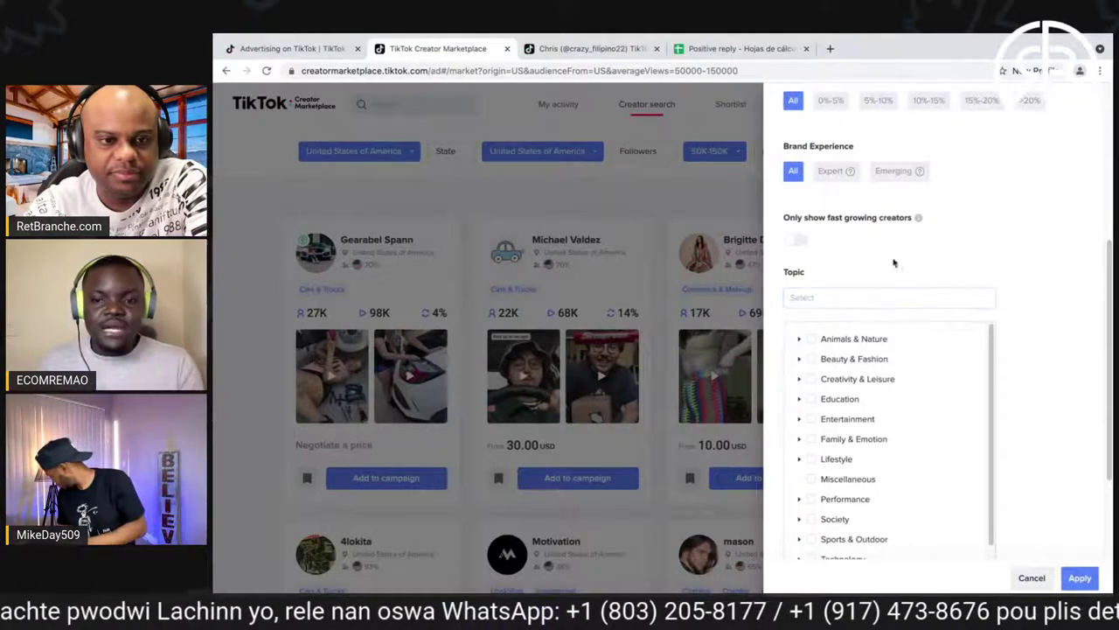
{"action": "scroll", "coordinate": [1041, 280], "scroll_direction": "down", "scroll_amount": 2}
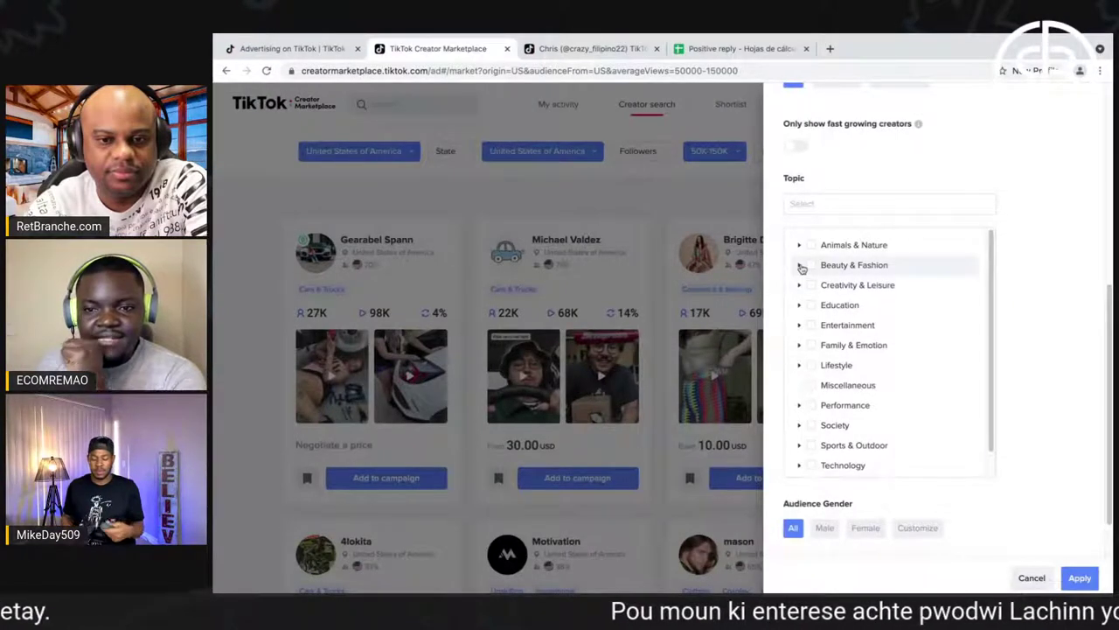
- Expand the Beauty & Fashion topic and its Fashion & Accessories category and look through the subcategories
{"action": "scroll", "coordinate": [802, 268], "scroll_direction": "up", "scroll_amount": 3}
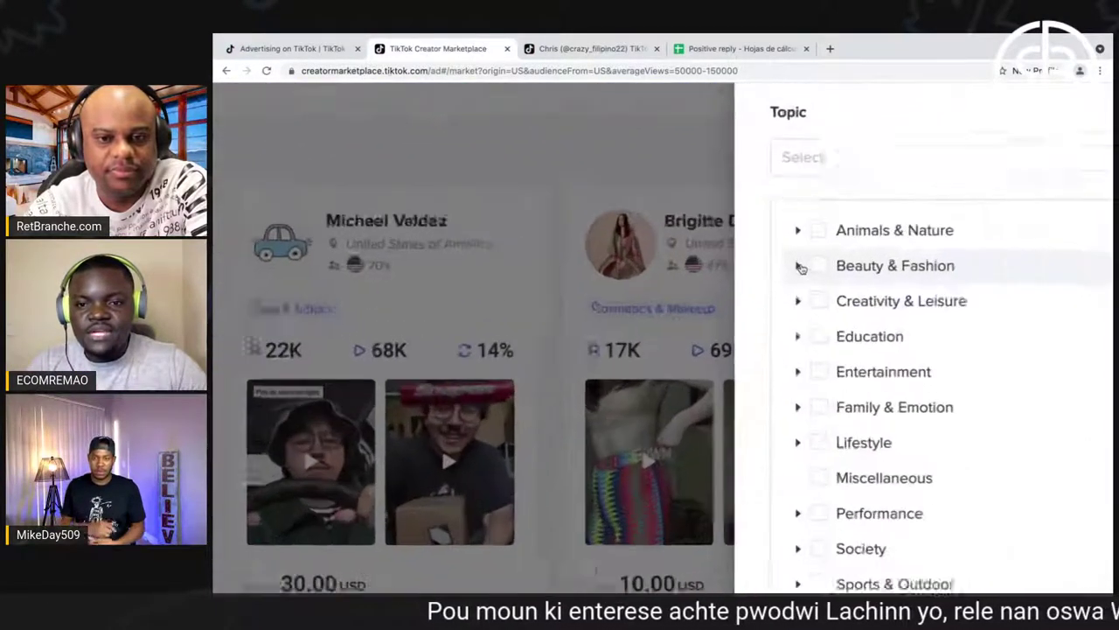
{"action": "scroll", "coordinate": [802, 268], "scroll_direction": "up", "scroll_amount": 5}
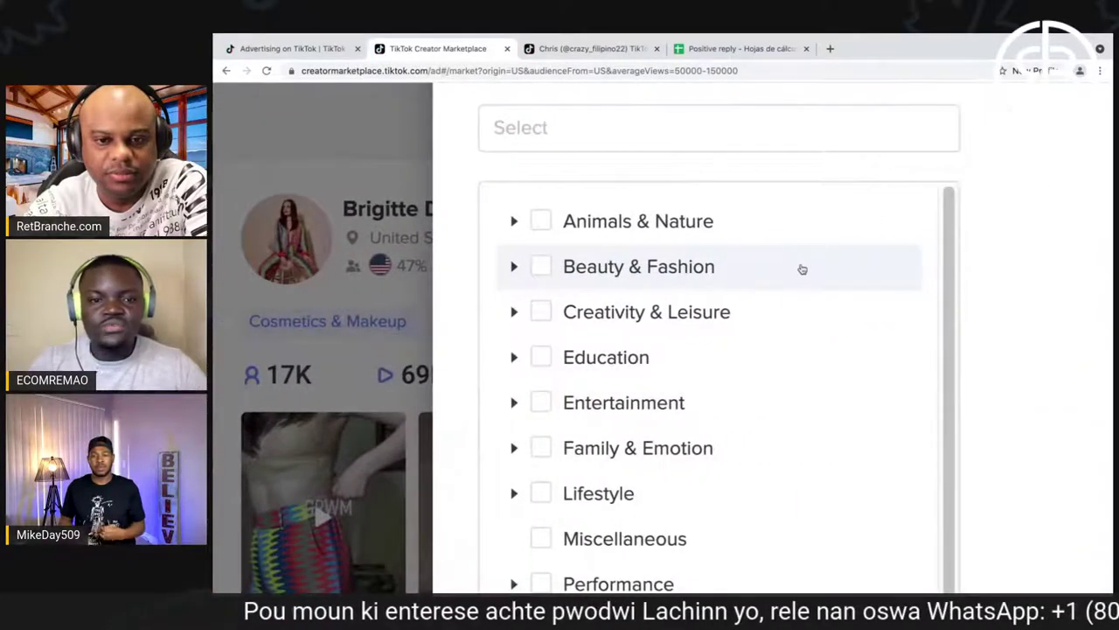
{"action": "left_click", "coordinate": [516, 271]}
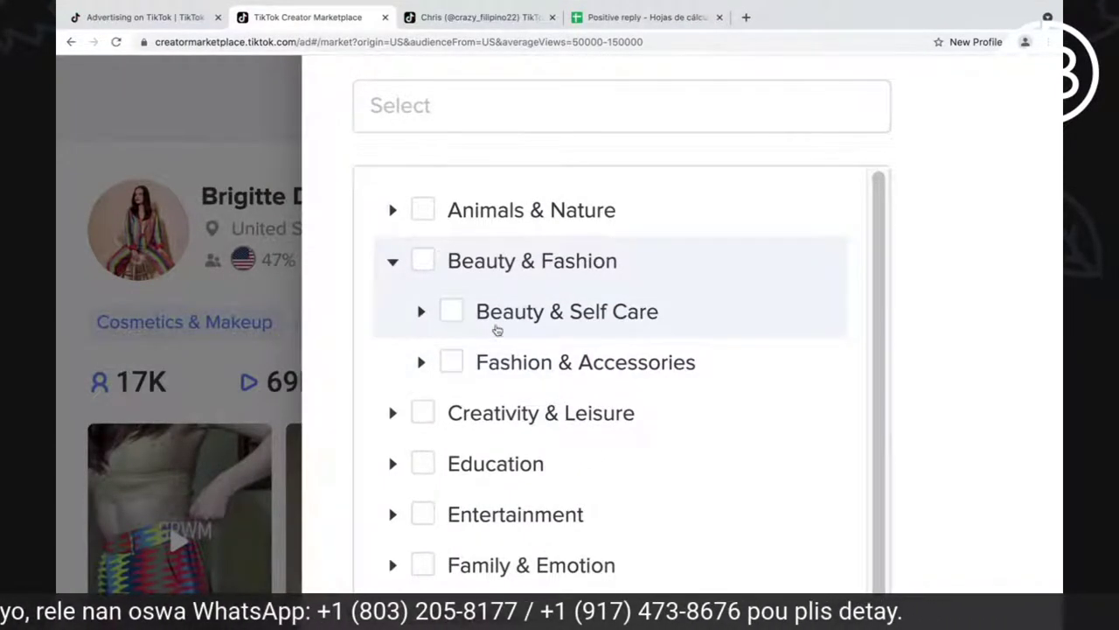
{"action": "scroll", "coordinate": [498, 327], "scroll_direction": "down", "scroll_amount": 1}
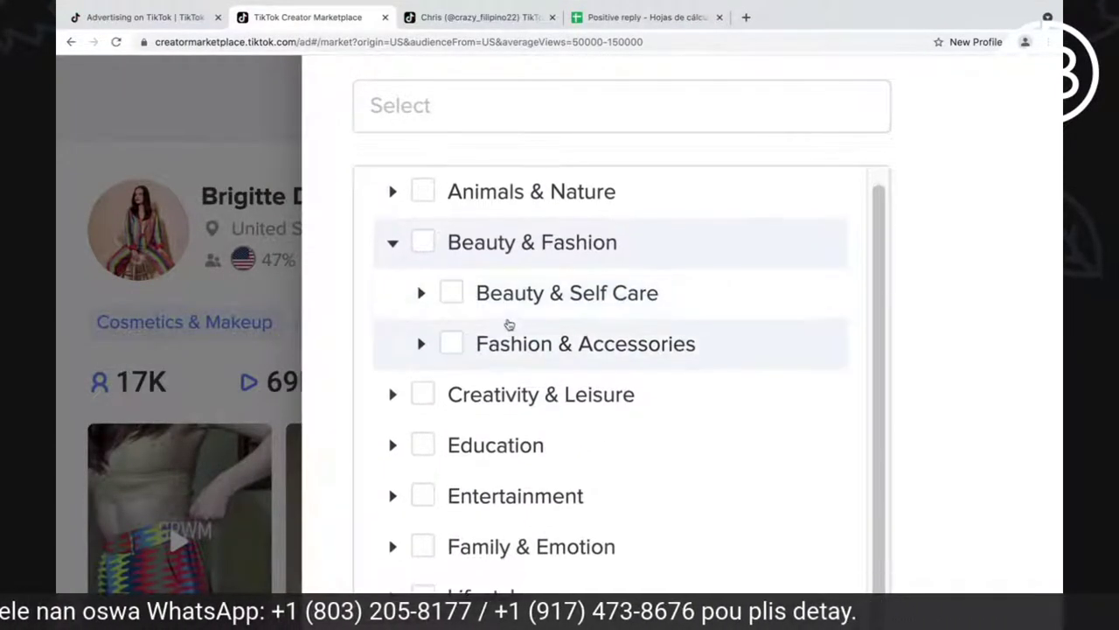
{"action": "left_click", "coordinate": [421, 341]}
{"action": "scroll", "coordinate": [573, 367], "scroll_direction": "down", "scroll_amount": 2}
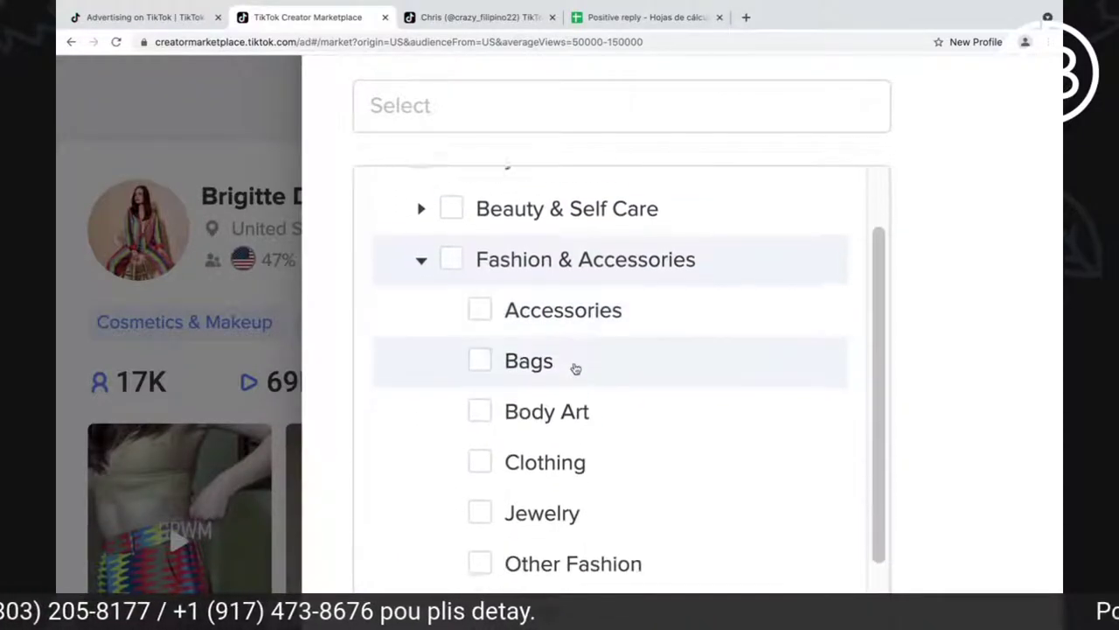
{"action": "scroll", "coordinate": [576, 368], "scroll_direction": "down", "scroll_amount": 3}
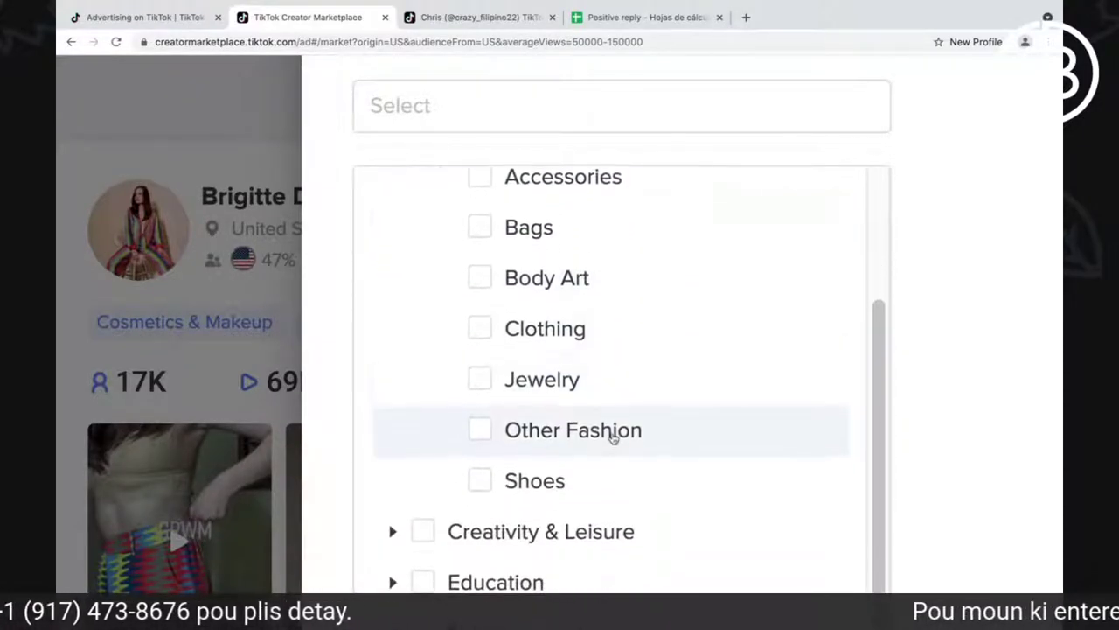
- Restrict the creators to the Clothing topic with a female audience and apply these filters
{"action": "scroll", "coordinate": [613, 437], "scroll_direction": "down", "scroll_amount": 1}
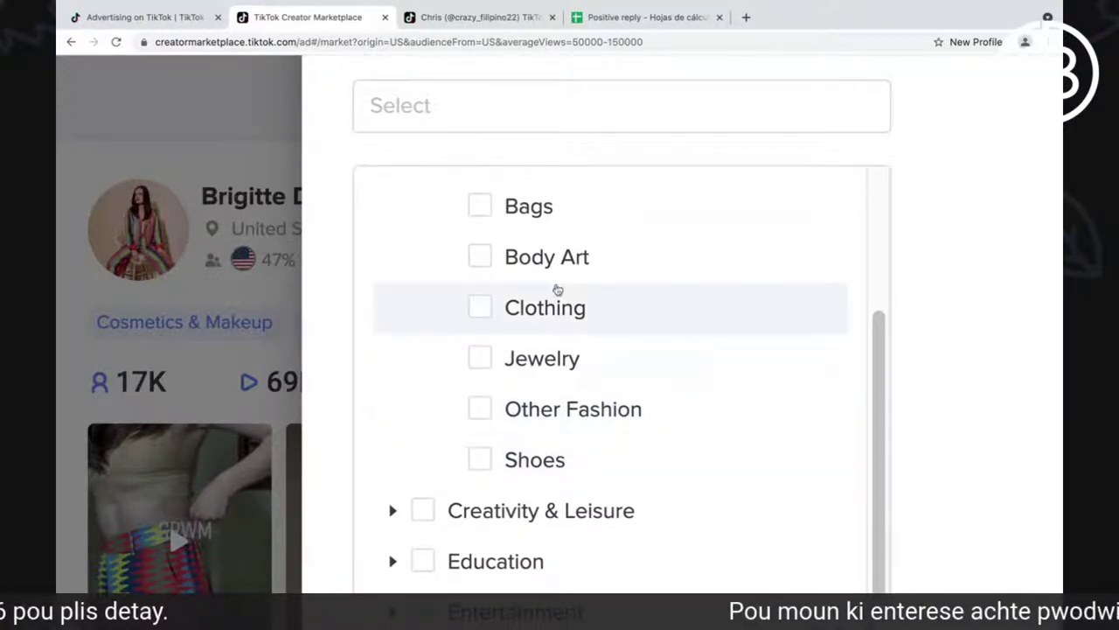
{"action": "left_click", "coordinate": [484, 311]}
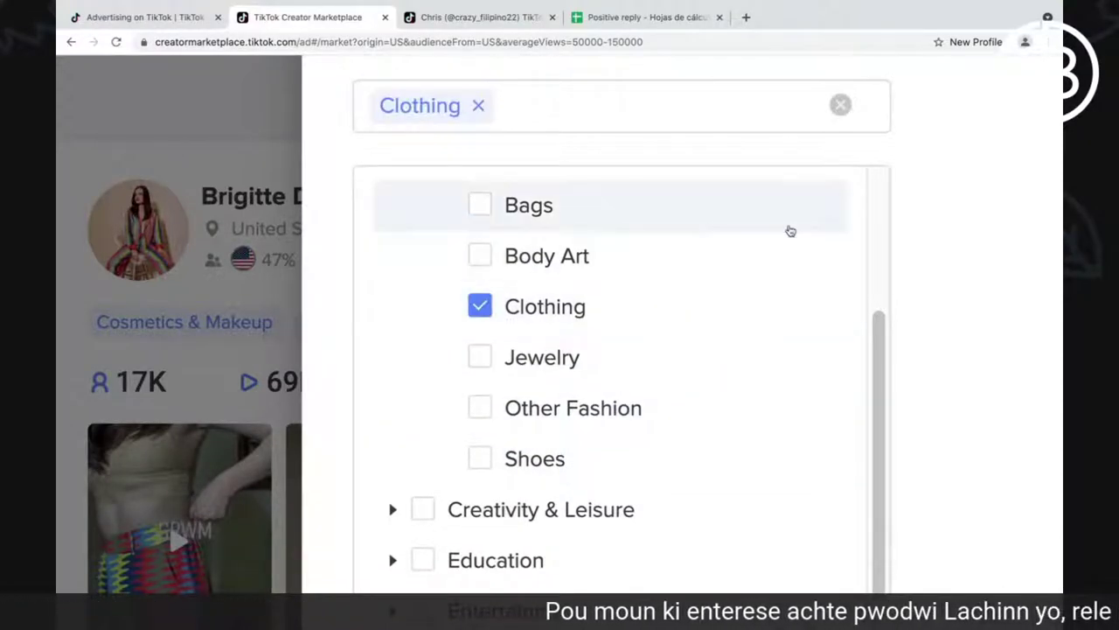
{"action": "key", "text": "ctrl+0"}
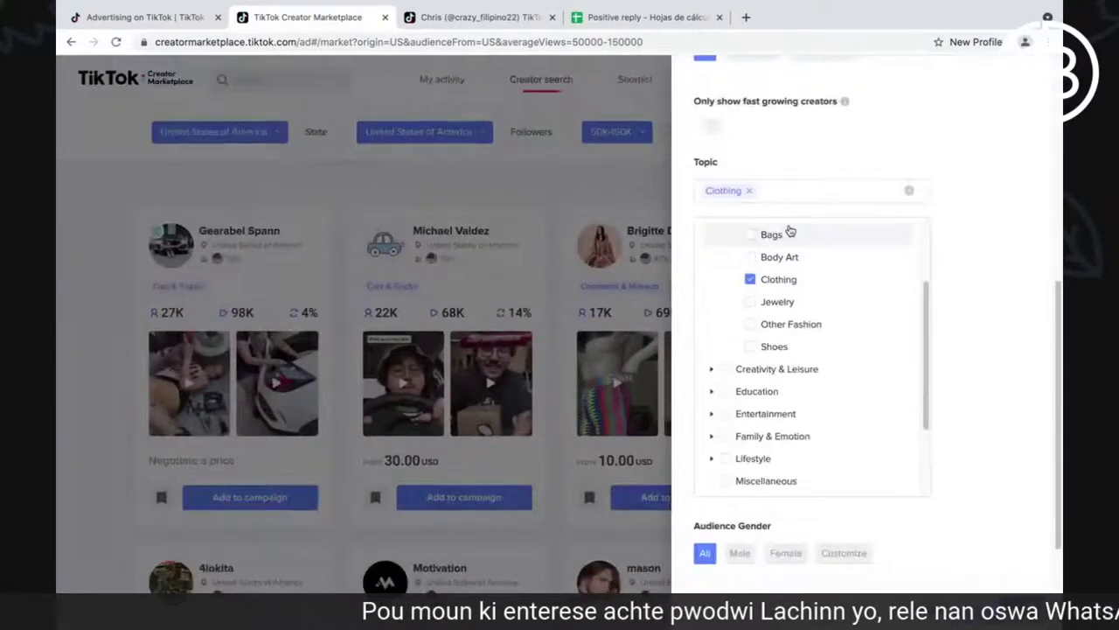
{"action": "scroll", "coordinate": [1050, 331], "scroll_direction": "down", "scroll_amount": 3}
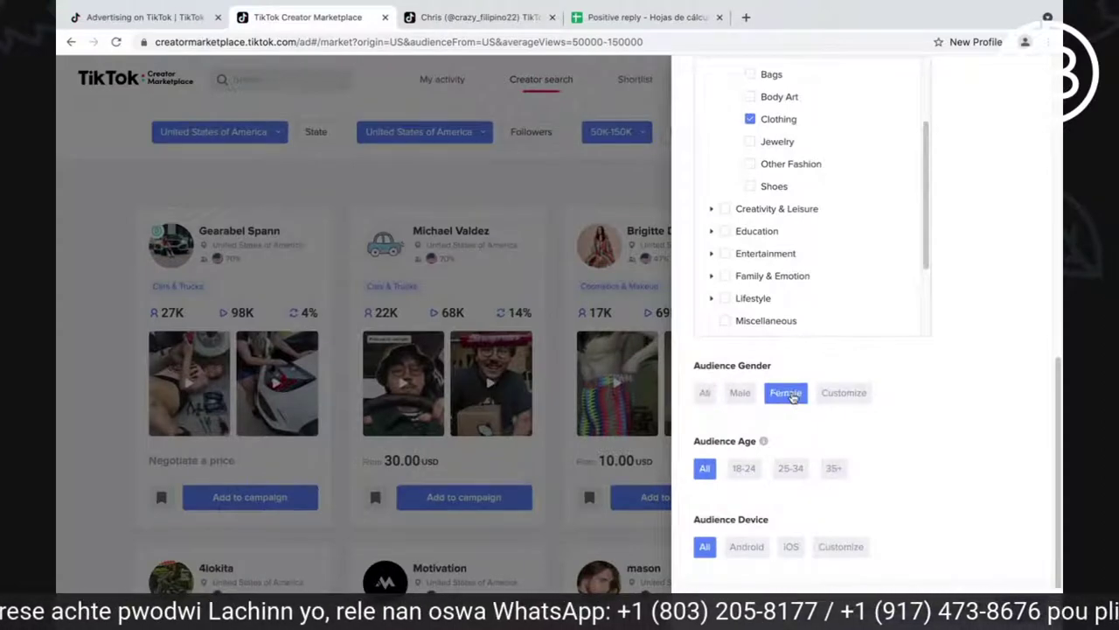
{"action": "left_click", "coordinate": [789, 396]}
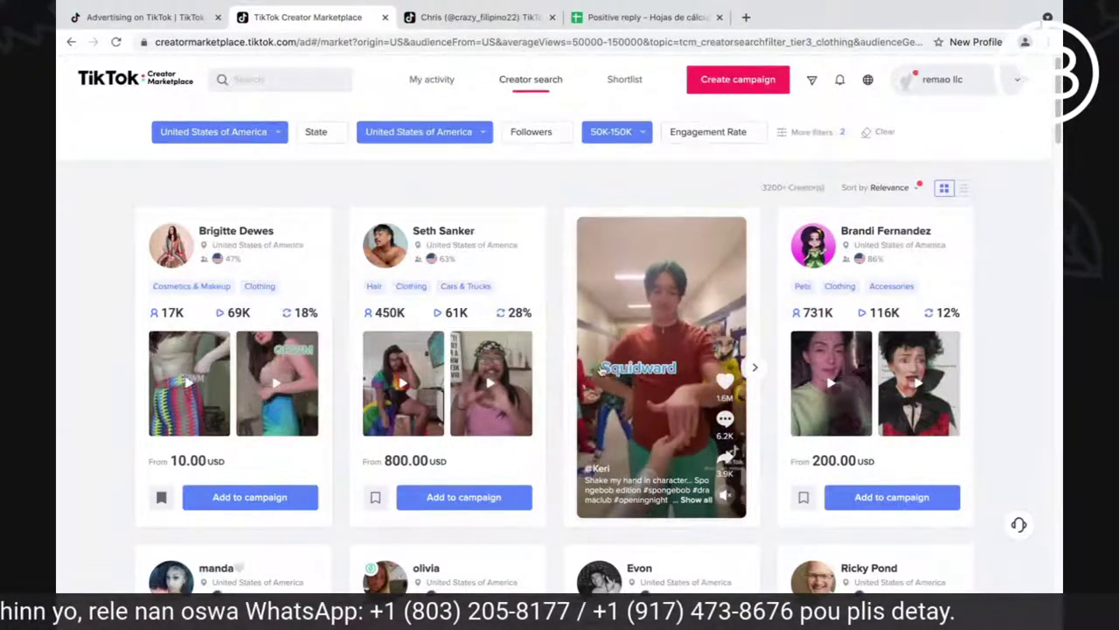
- Look through the filtered creators, comparing their followers, average views, engagement and starting prices
{"action": "scroll", "coordinate": [459, 367], "scroll_direction": "down", "scroll_amount": 1}
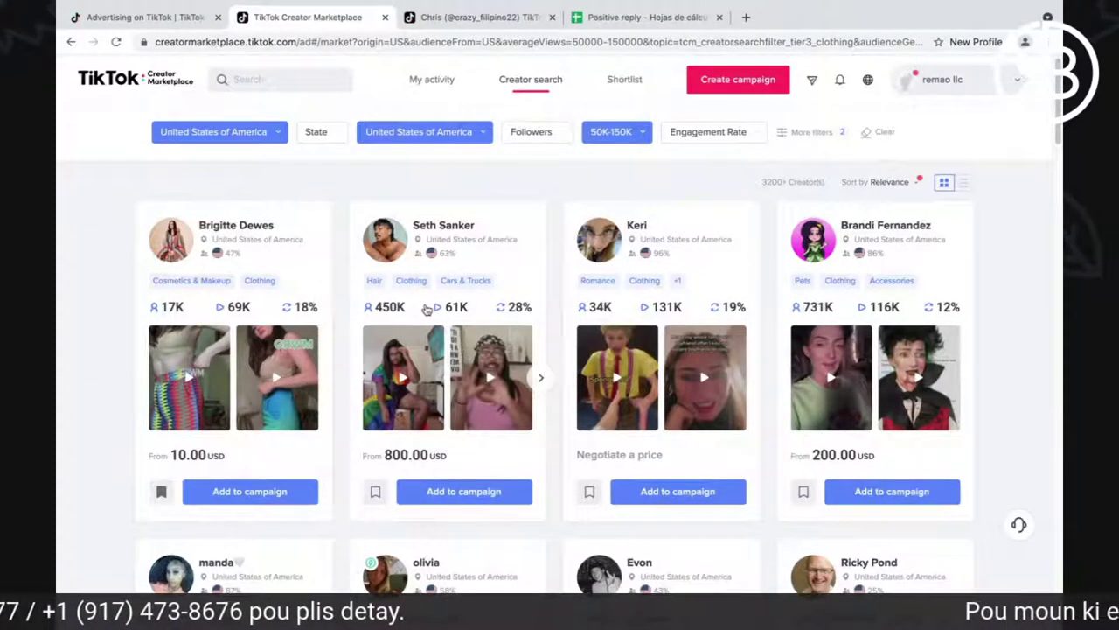
{"action": "scroll", "coordinate": [429, 306], "scroll_direction": "down", "scroll_amount": 1}
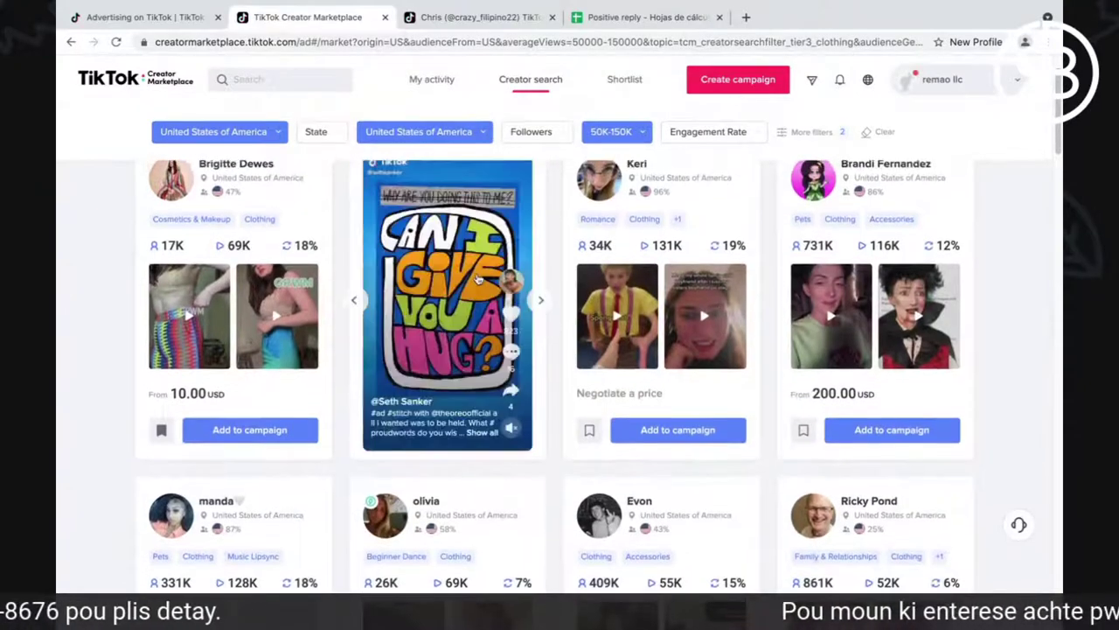
{"action": "scroll", "coordinate": [733, 267], "scroll_direction": "down", "scroll_amount": 1}
{"action": "scroll", "coordinate": [733, 267], "scroll_direction": "up", "scroll_amount": 2}
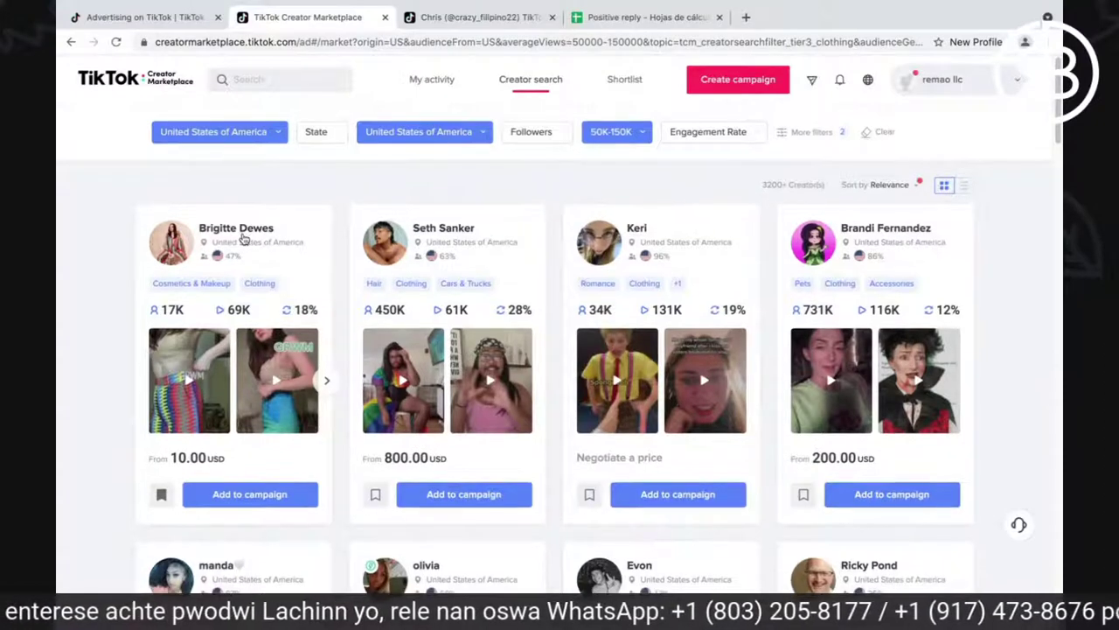
{"action": "scroll", "coordinate": [243, 239], "scroll_direction": "down", "scroll_amount": 1}
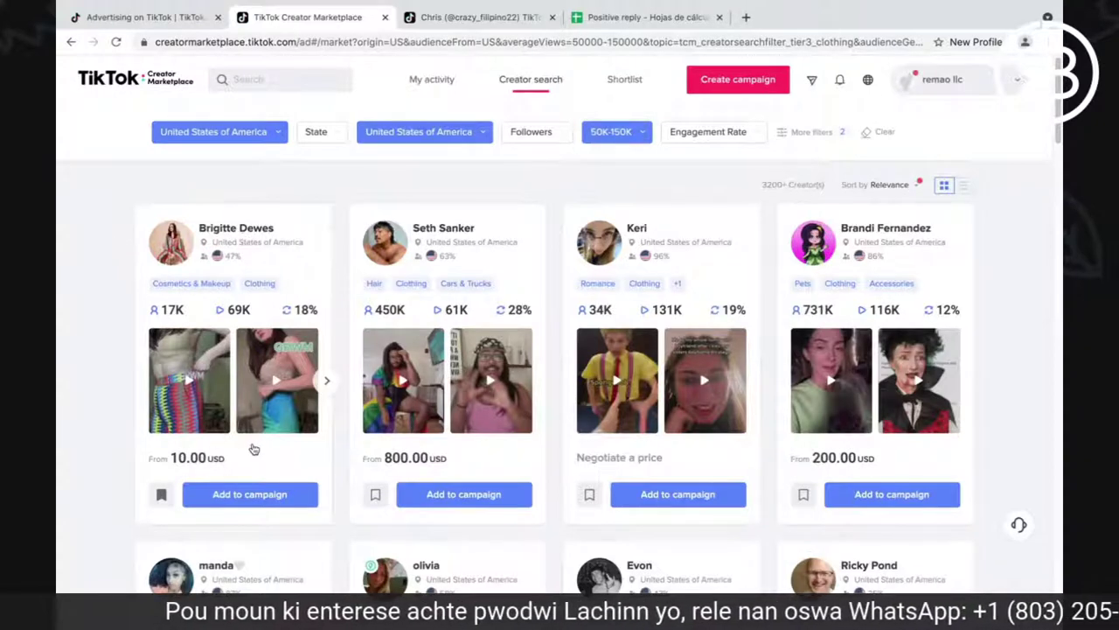
{"action": "scroll", "coordinate": [254, 448], "scroll_direction": "down", "scroll_amount": 1}
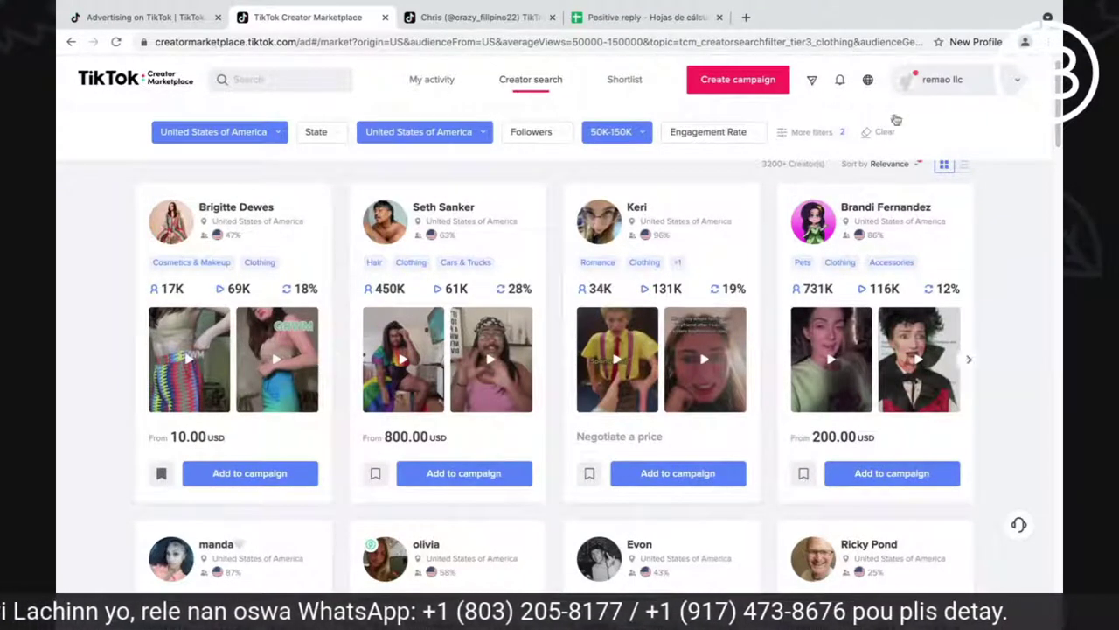
- Open the billo.app website in a new browser tab
{"action": "left_click", "coordinate": [746, 17]}
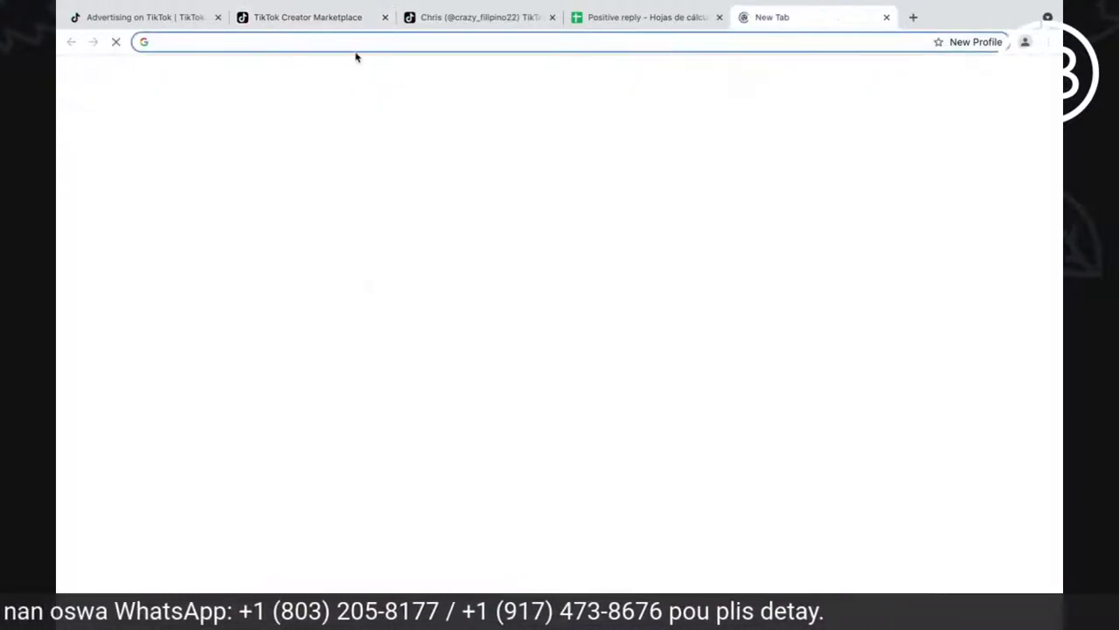
{"action": "type", "text": "billo.app"}
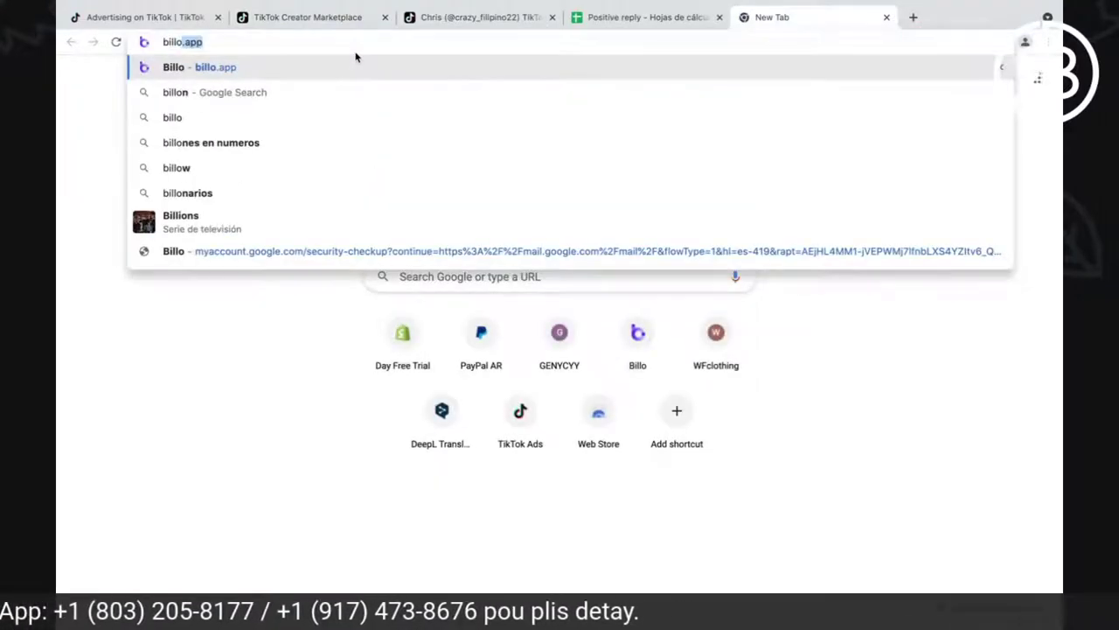
{"action": "key", "text": "Return"}
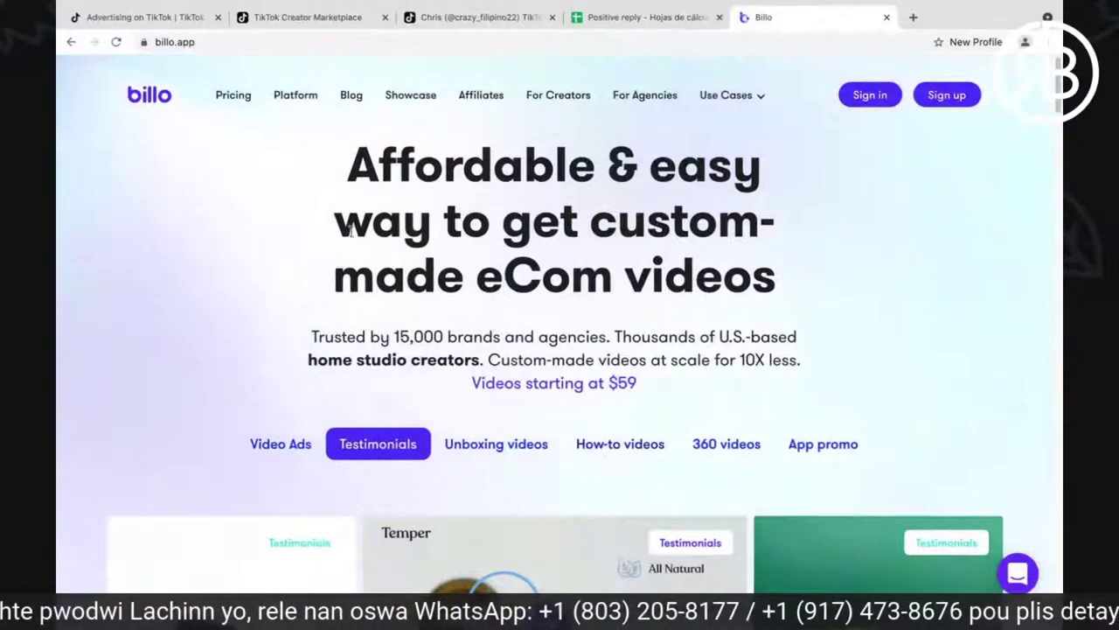
- Compare the creator prices in TikTok Creator Marketplace with the starting video price advertised on Billo
{"action": "left_click", "coordinate": [263, 17]}
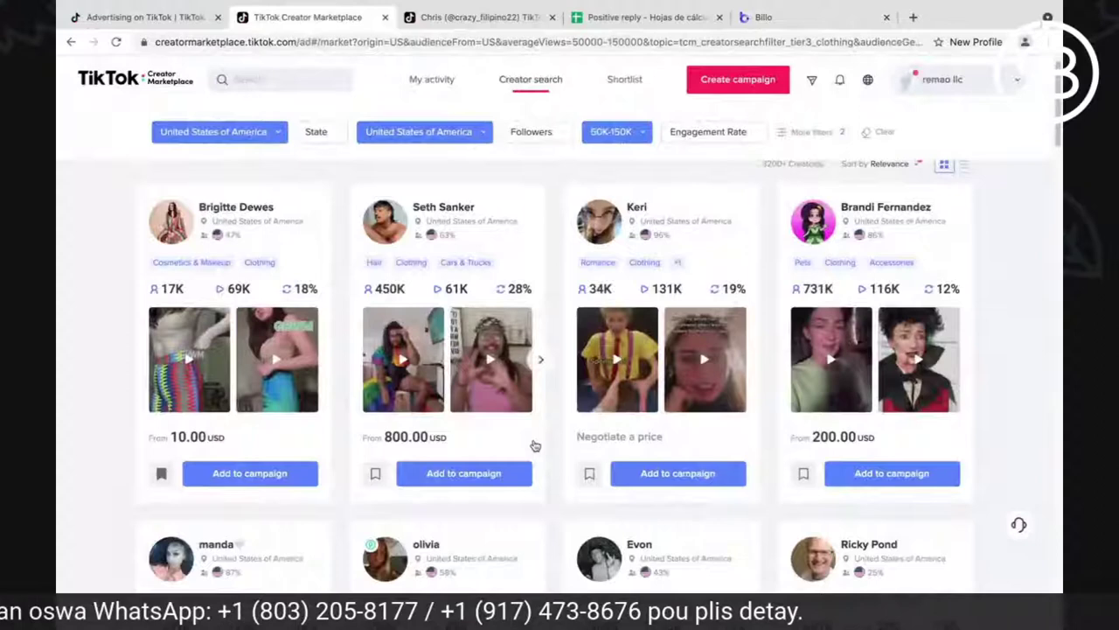
{"action": "left_click", "coordinate": [512, 404]}
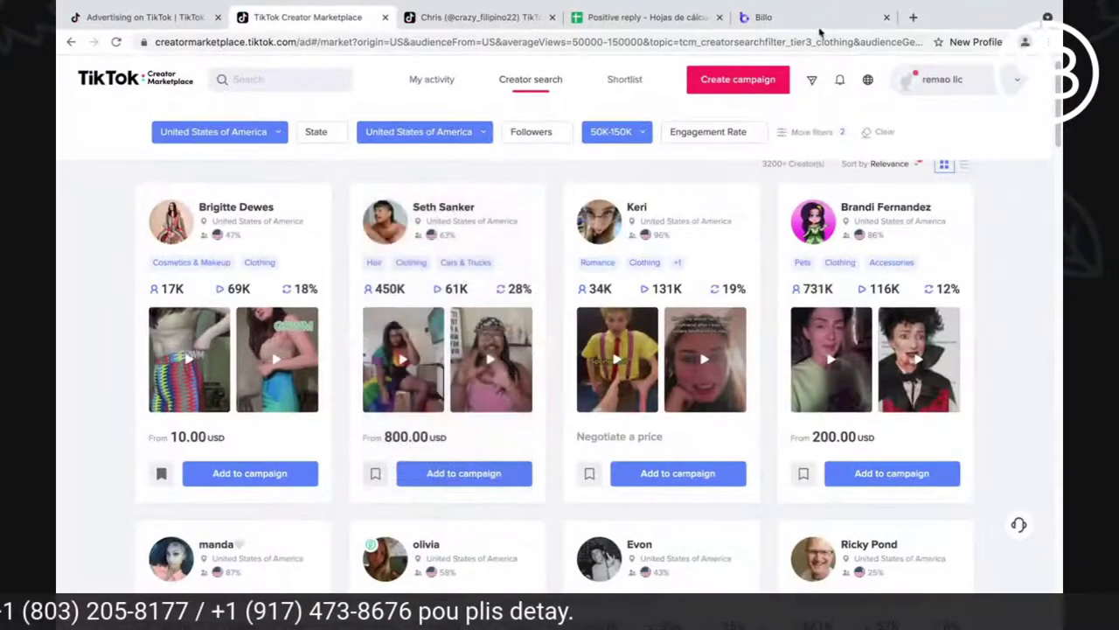
{"action": "left_click", "coordinate": [763, 17]}
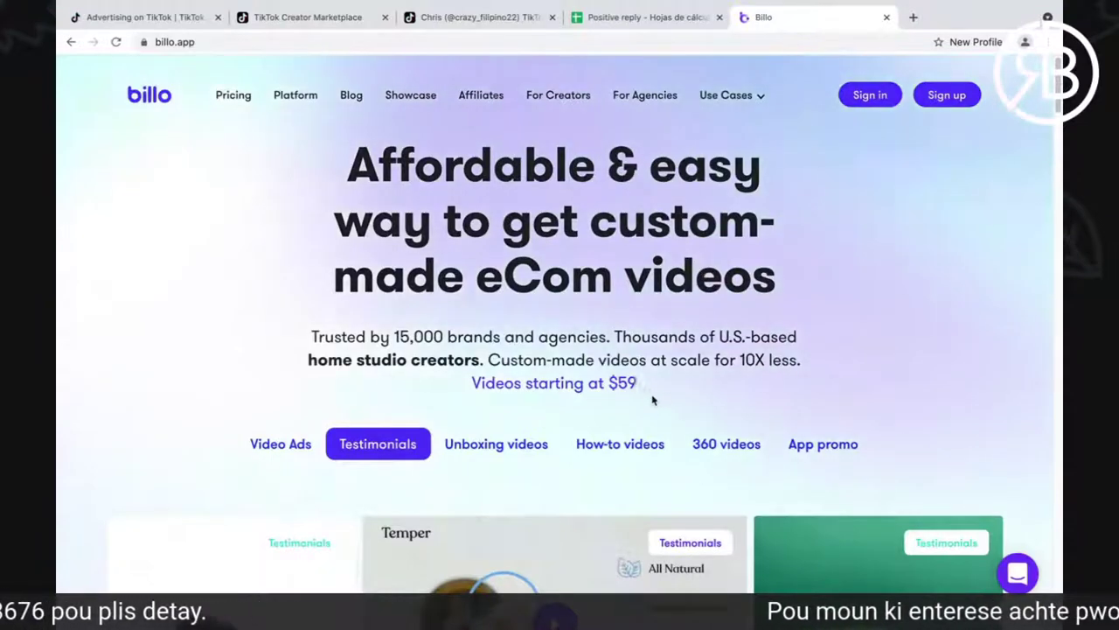
{"action": "left_click_drag", "start_coordinate": [656, 392], "coordinate": [464, 396]}
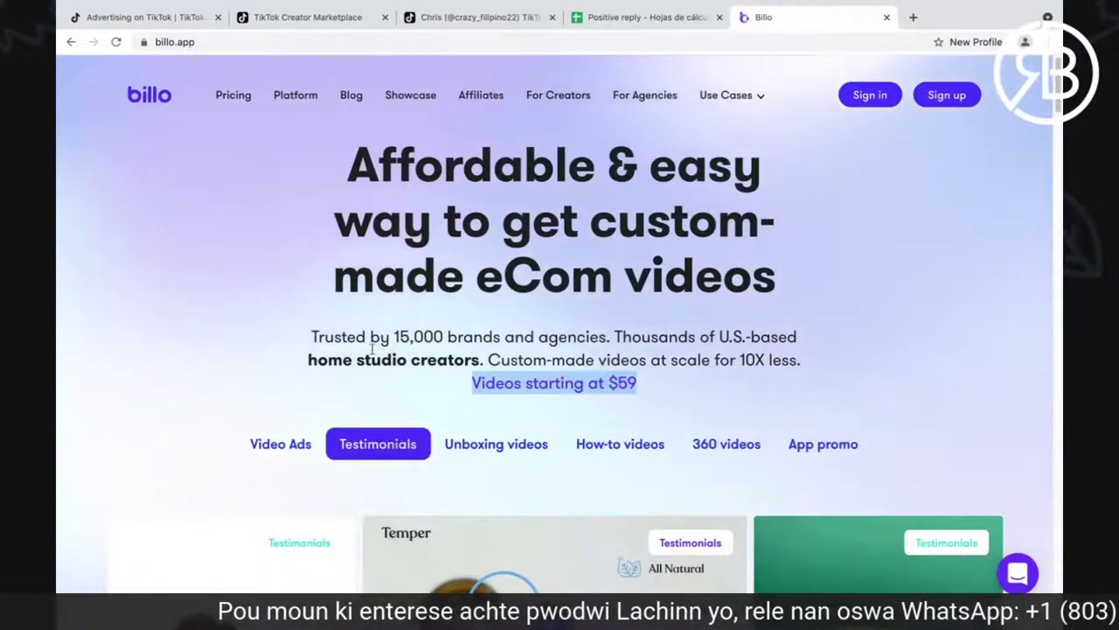
- Open the first creator's profile from the marketplace results and examine the engagement and completion rates
{"action": "left_click", "coordinate": [293, 17]}
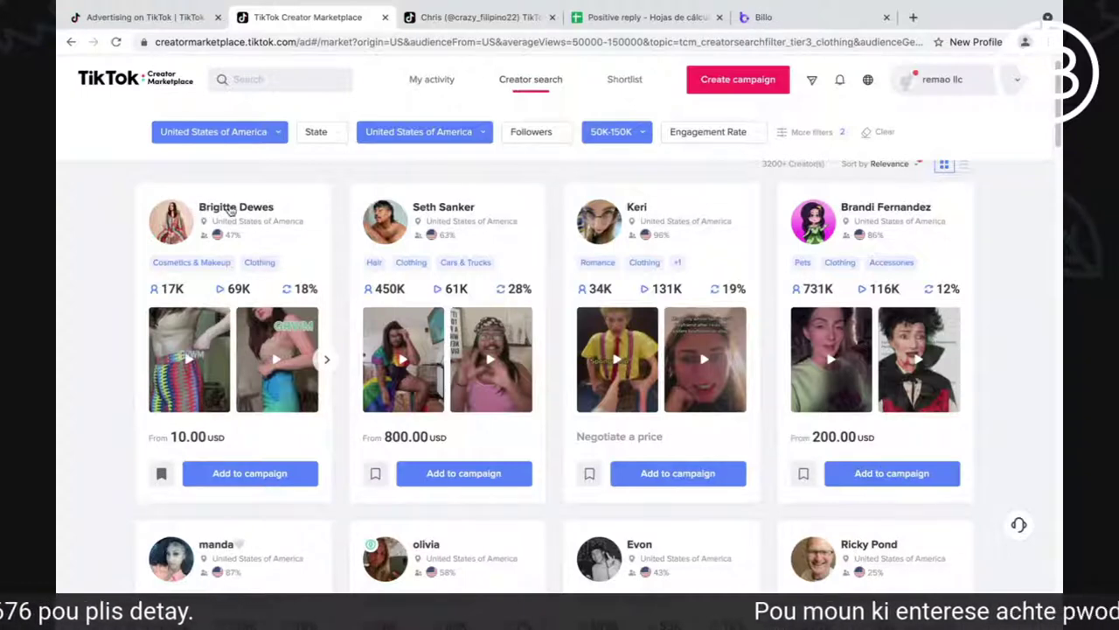
{"action": "left_click", "coordinate": [231, 209]}
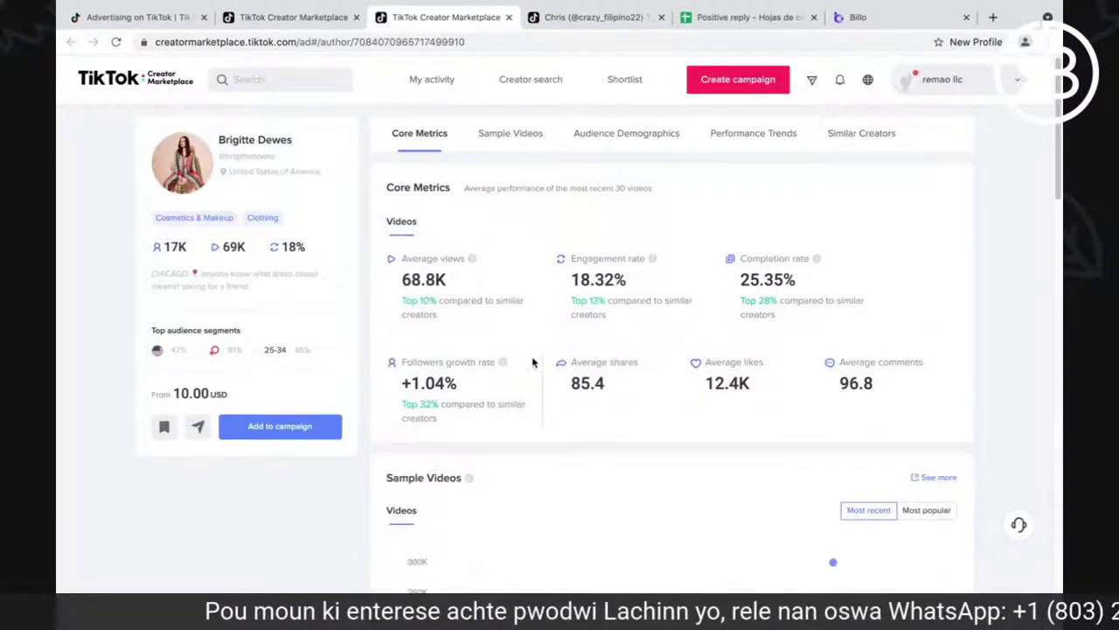
{"action": "left_click_drag", "start_coordinate": [787, 318], "coordinate": [487, 326]}
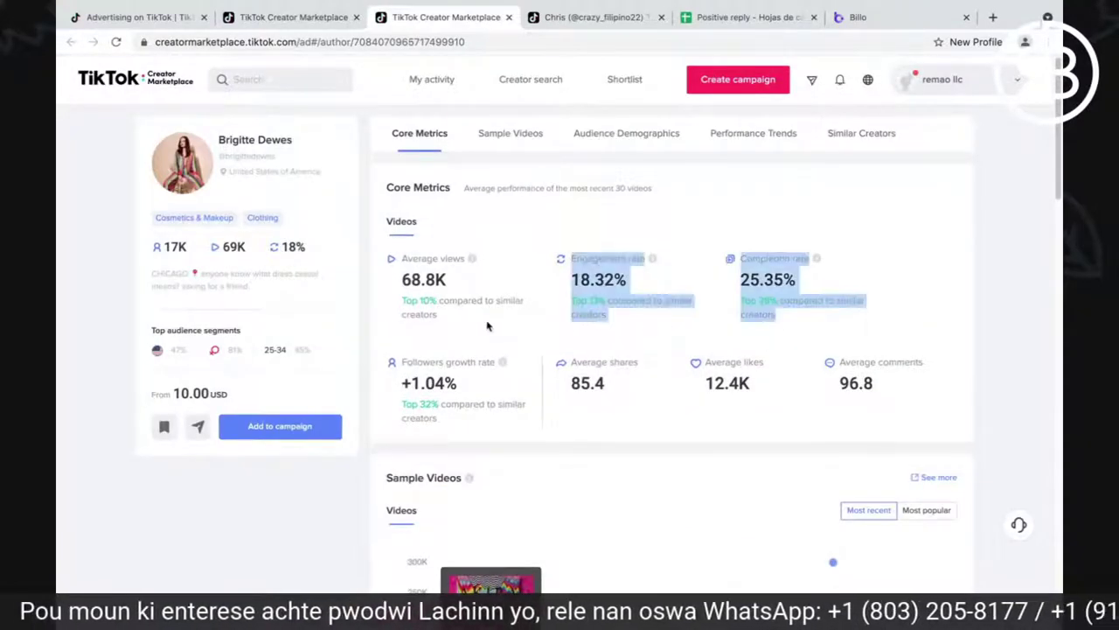
{"action": "left_click", "coordinate": [497, 324]}
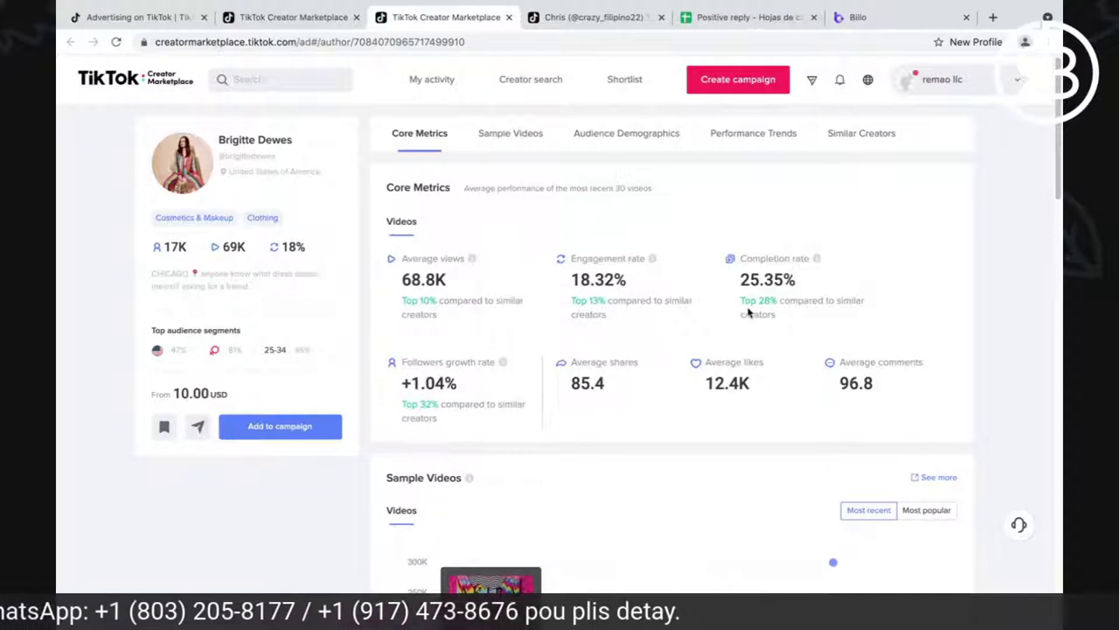
{"action": "left_click_drag", "start_coordinate": [773, 311], "coordinate": [737, 306]}
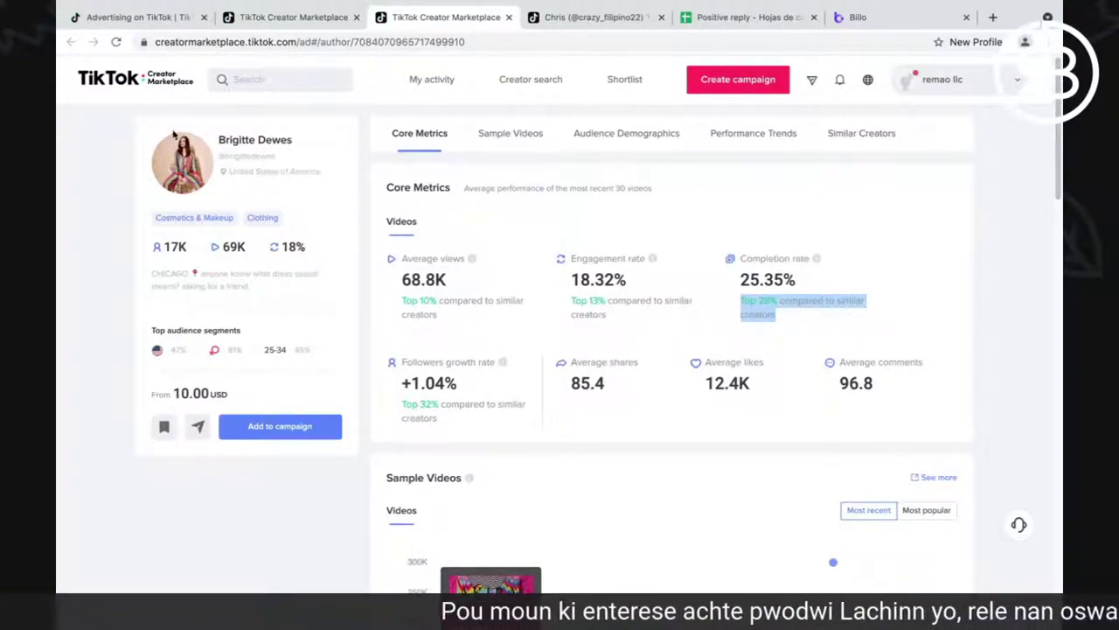
- Open the creator's public TikTok page and look through the posted videos and their view counts
{"action": "left_click", "coordinate": [247, 159]}
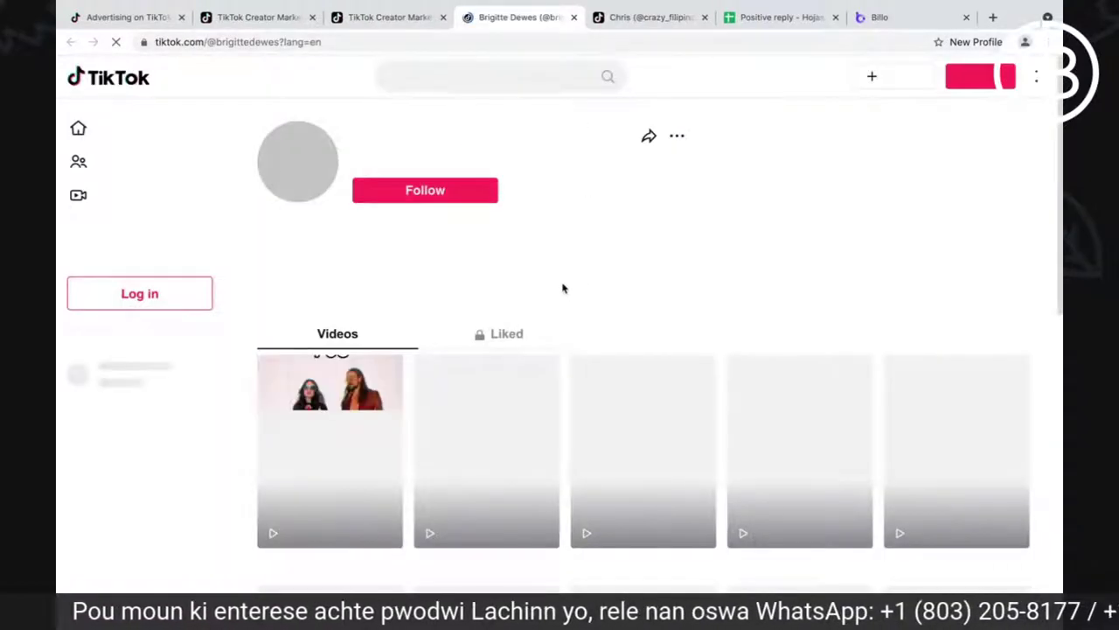
{"action": "scroll", "coordinate": [571, 473], "scroll_direction": "down", "scroll_amount": 1}
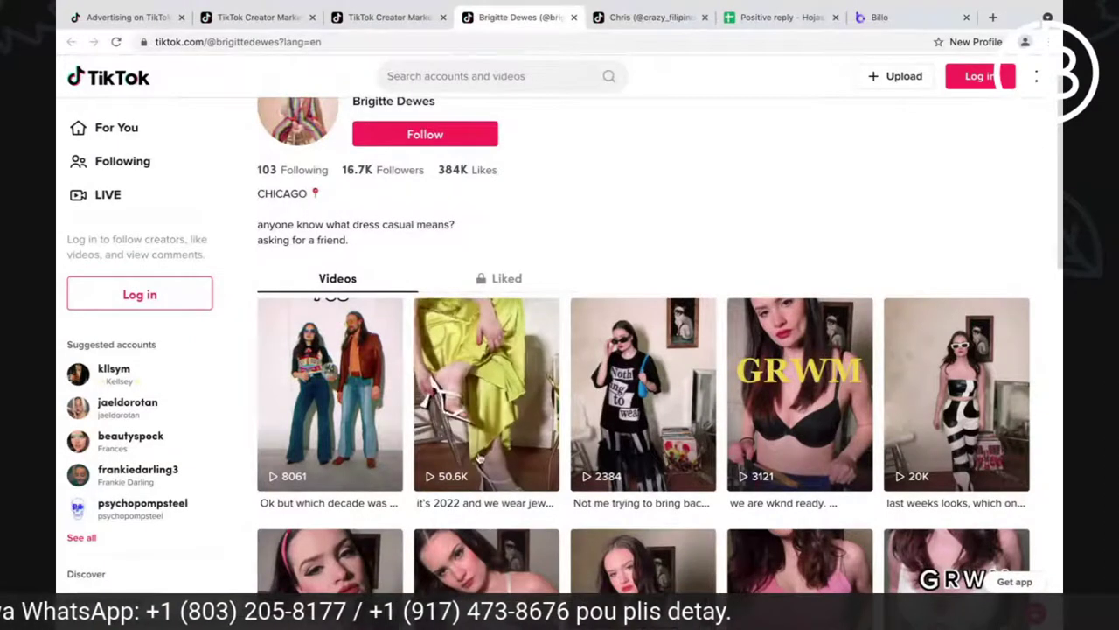
{"action": "scroll", "coordinate": [550, 500], "scroll_direction": "down", "scroll_amount": 2}
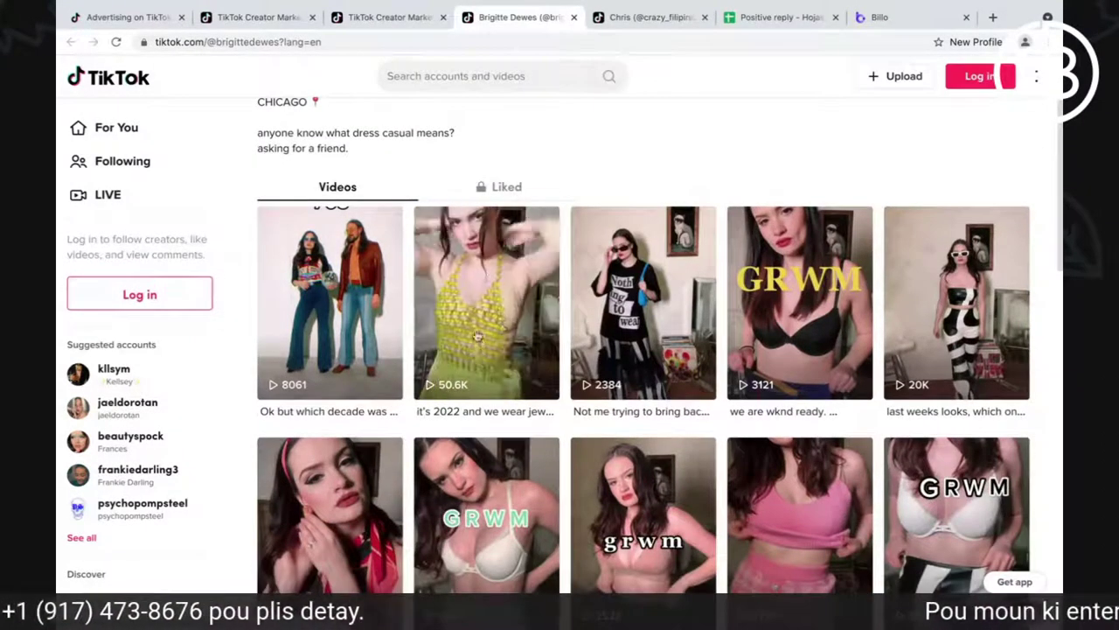
{"action": "scroll", "coordinate": [960, 350], "scroll_direction": "down", "scroll_amount": 3}
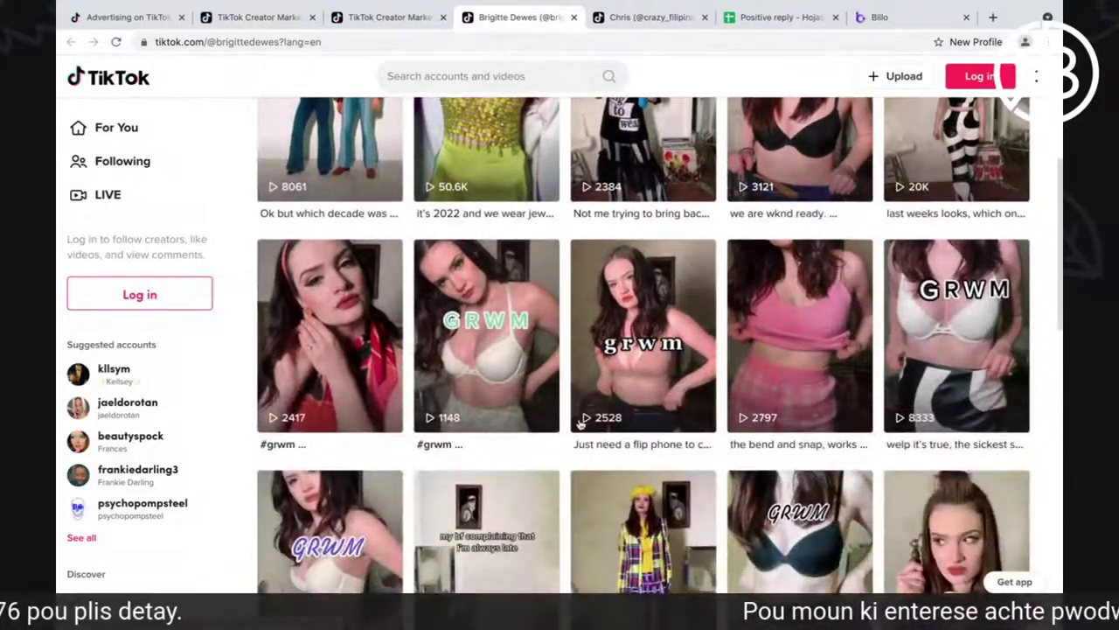
{"action": "scroll", "coordinate": [787, 464], "scroll_direction": "down", "scroll_amount": 2}
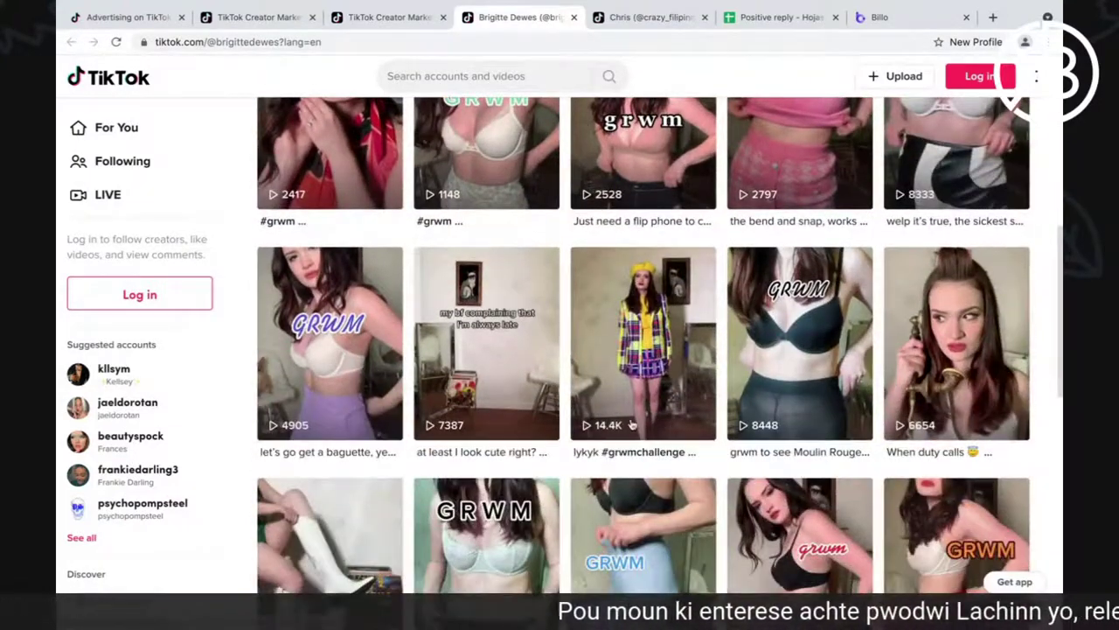
{"action": "scroll", "coordinate": [647, 437], "scroll_direction": "down", "scroll_amount": 1}
{"action": "scroll", "coordinate": [685, 441], "scroll_direction": "down", "scroll_amount": 5}
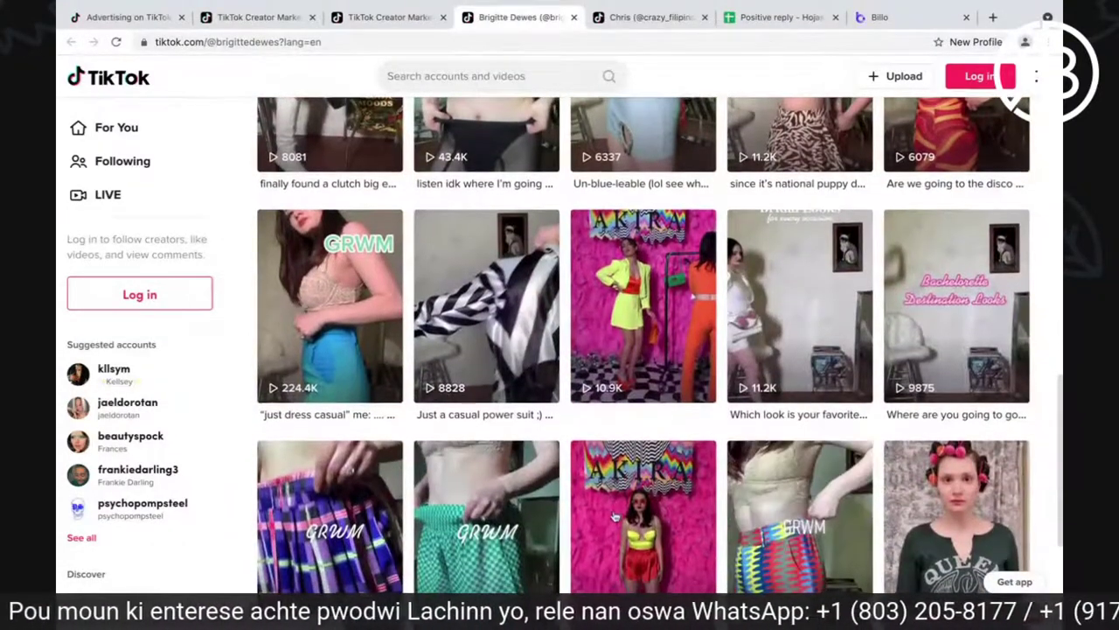
{"action": "scroll", "coordinate": [682, 499], "scroll_direction": "down", "scroll_amount": 1}
{"action": "scroll", "coordinate": [621, 472], "scroll_direction": "down", "scroll_amount": 1}
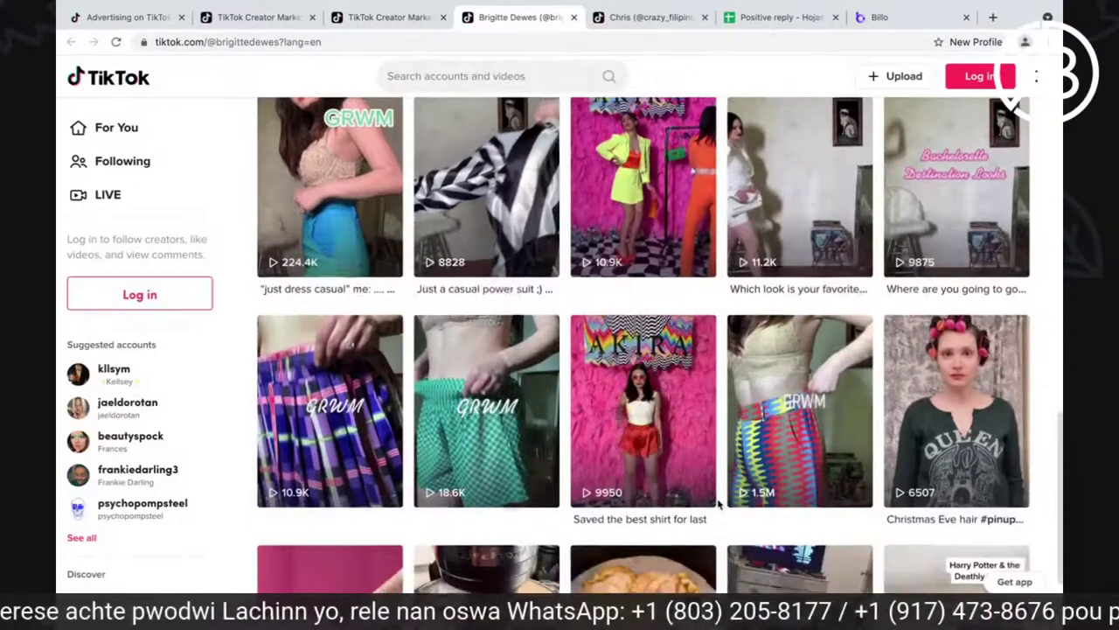
{"action": "scroll", "coordinate": [728, 505], "scroll_direction": "down", "scroll_amount": 2}
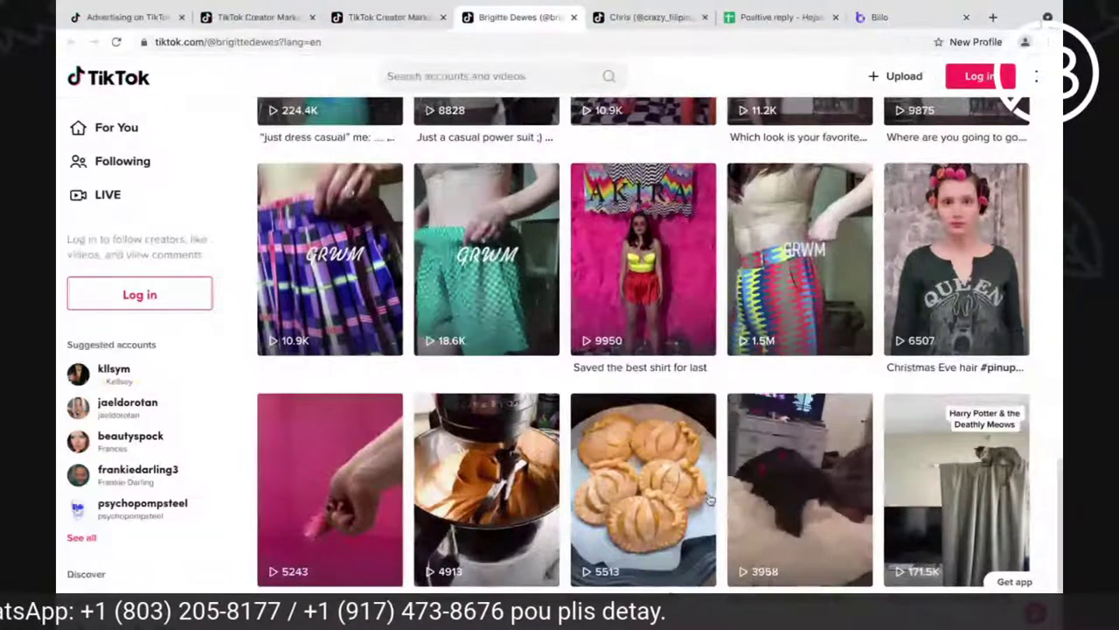
{"action": "scroll", "coordinate": [710, 499], "scroll_direction": "up", "scroll_amount": 4}
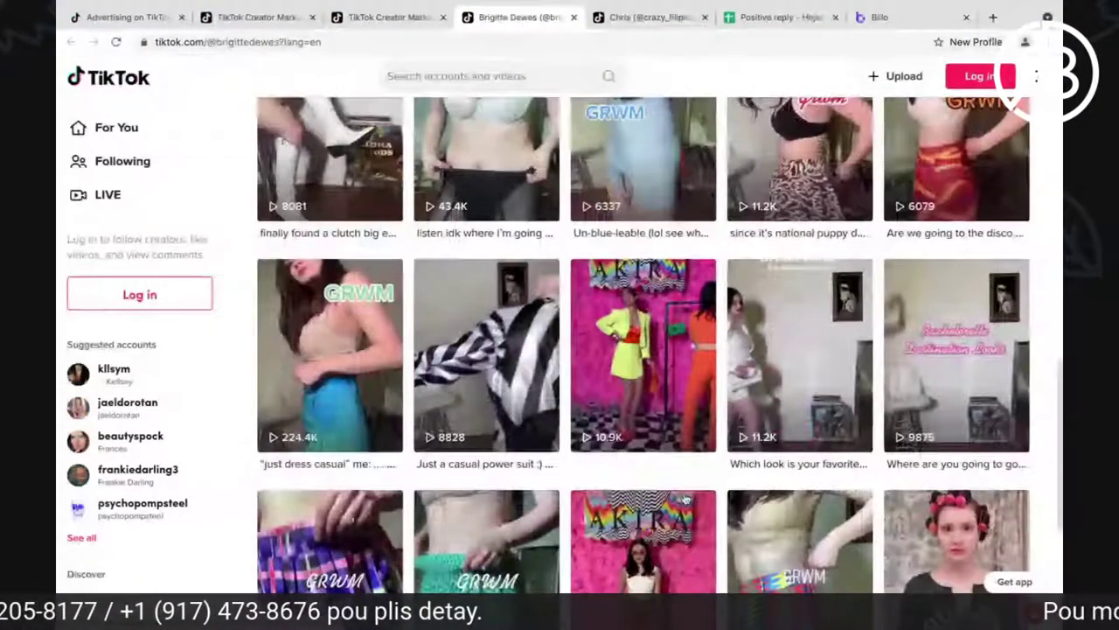
{"action": "scroll", "coordinate": [686, 499], "scroll_direction": "up", "scroll_amount": 2}
{"action": "scroll", "coordinate": [685, 499], "scroll_direction": "up", "scroll_amount": 4}
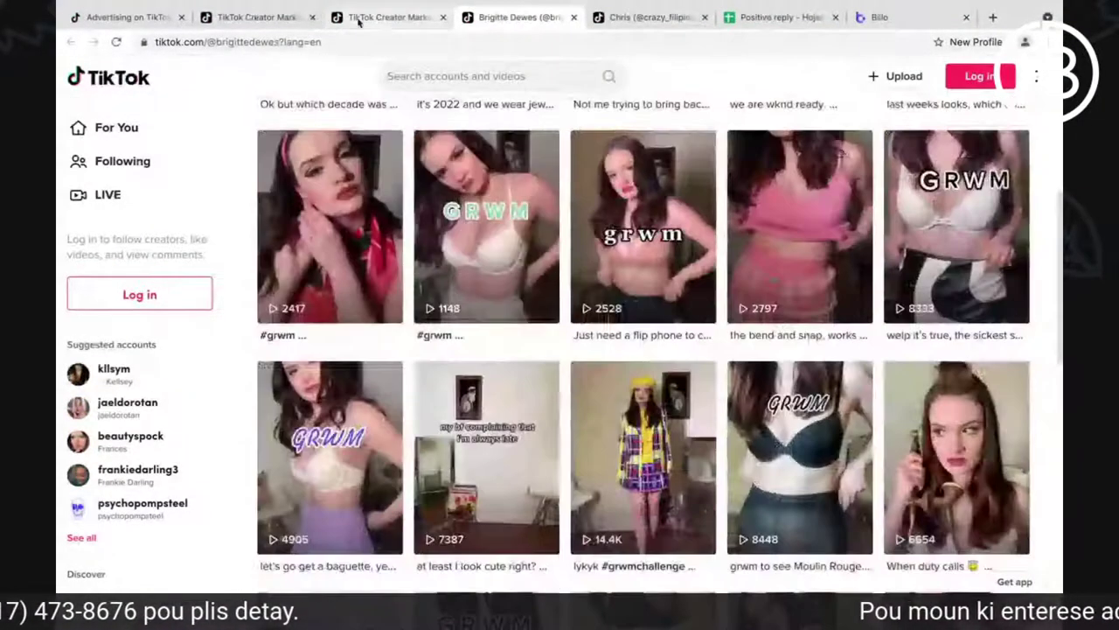
- Return to the first creator's marketplace profile and review the core metrics and sample videos
{"action": "left_click", "coordinate": [389, 16]}
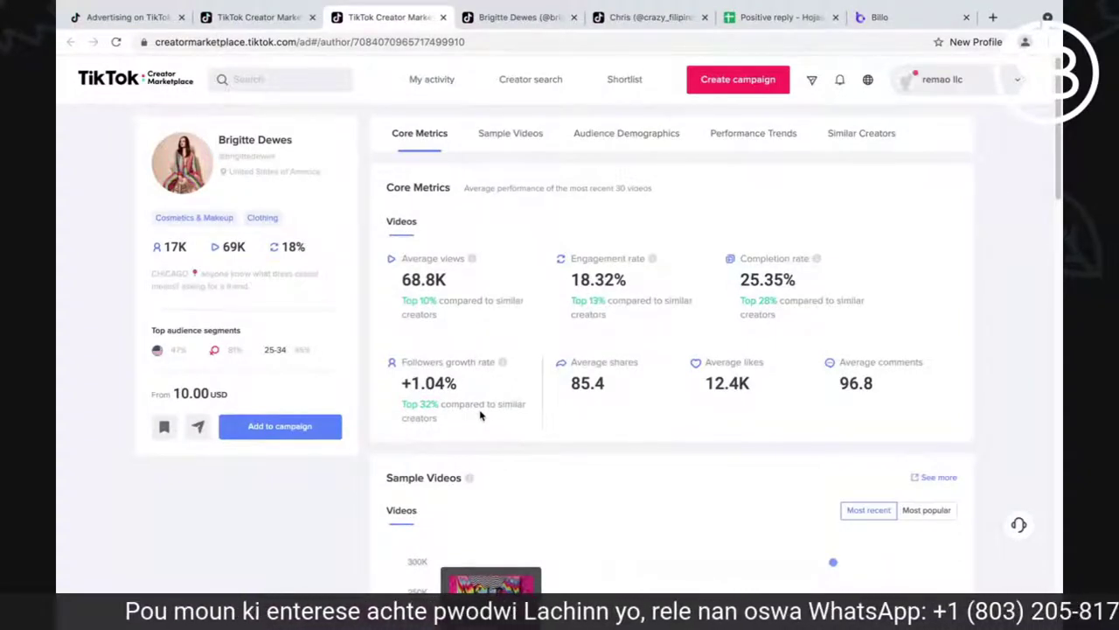
{"action": "mouse_move", "coordinate": [562, 388]}
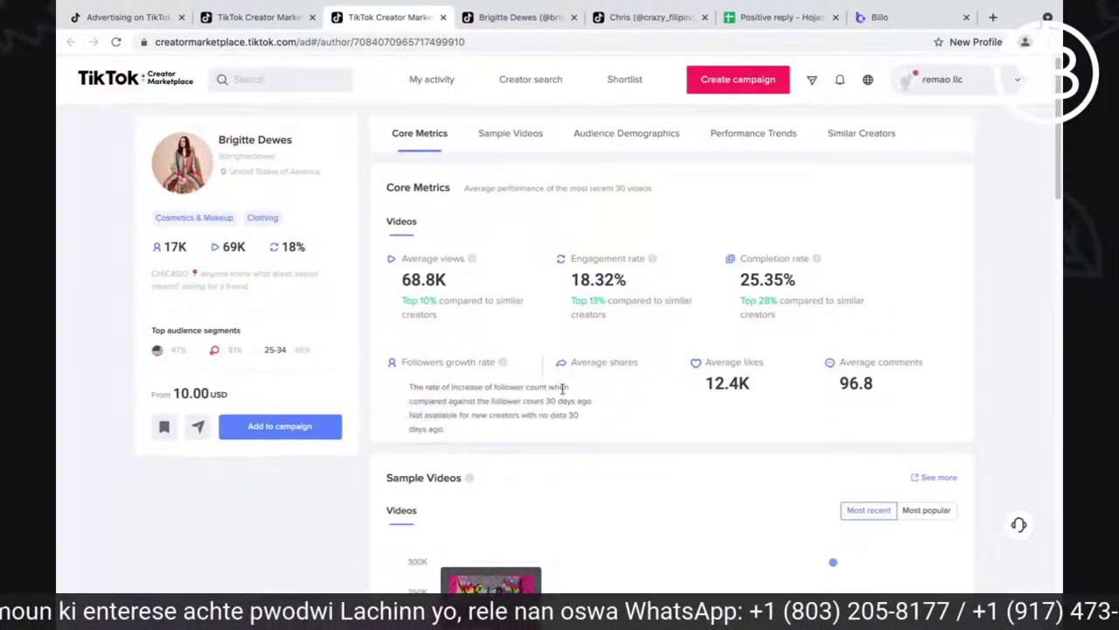
{"action": "scroll", "coordinate": [637, 452], "scroll_direction": "down", "scroll_amount": 1}
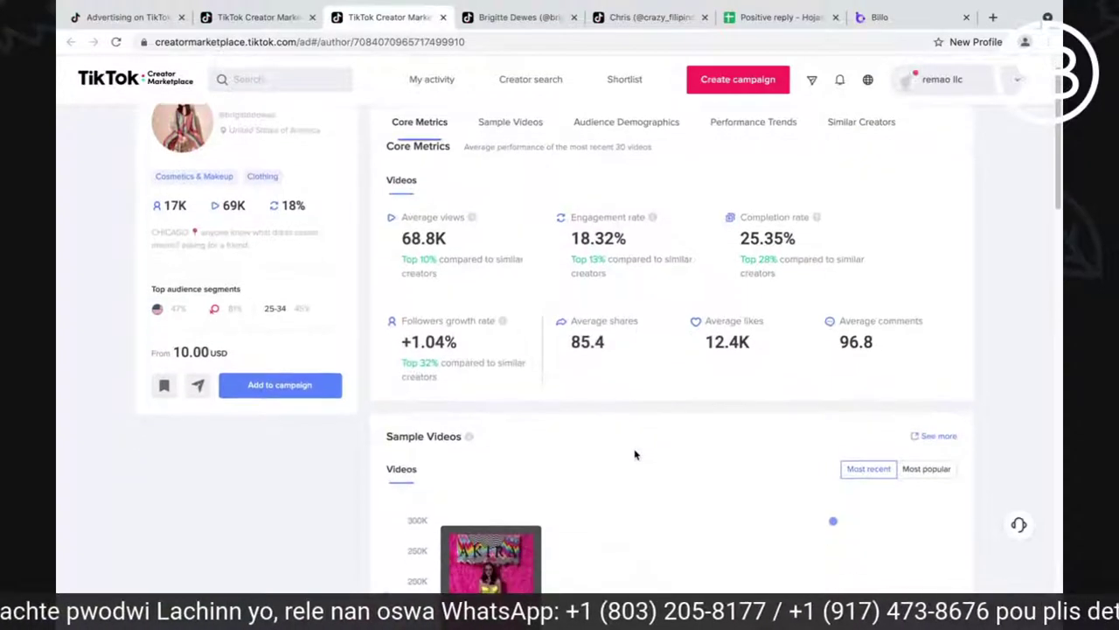
{"action": "scroll", "coordinate": [621, 462], "scroll_direction": "down", "scroll_amount": 4}
{"action": "scroll", "coordinate": [627, 444], "scroll_direction": "up", "scroll_amount": 5}
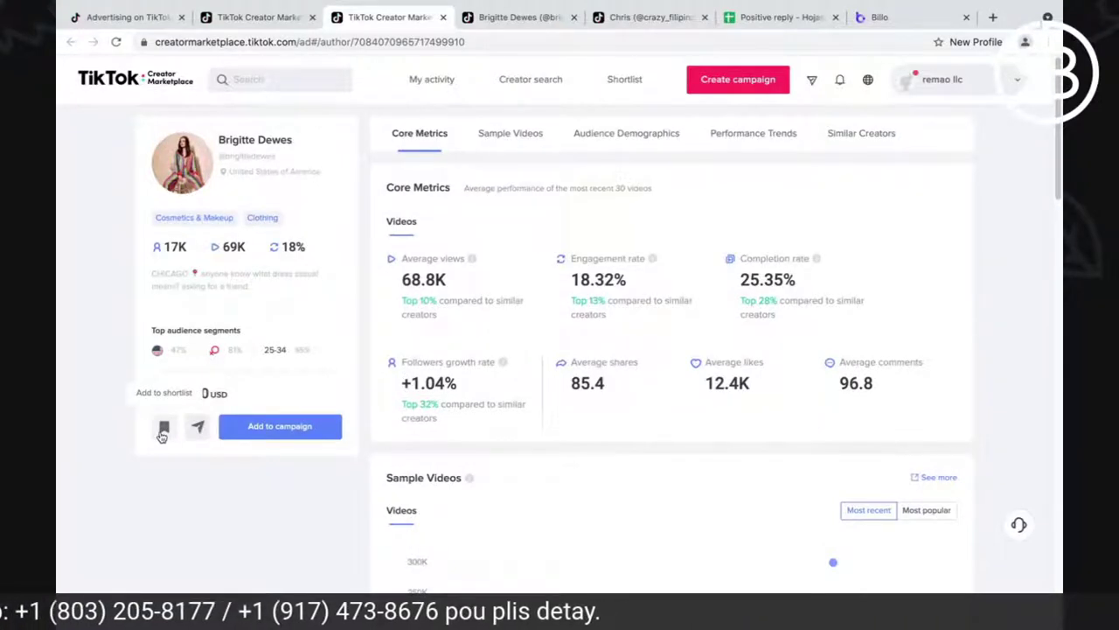
- Add the creator to a newly created shortlist named Femme
{"action": "scroll", "coordinate": [161, 437], "scroll_direction": "up", "scroll_amount": 5, "text": "ctrl"}
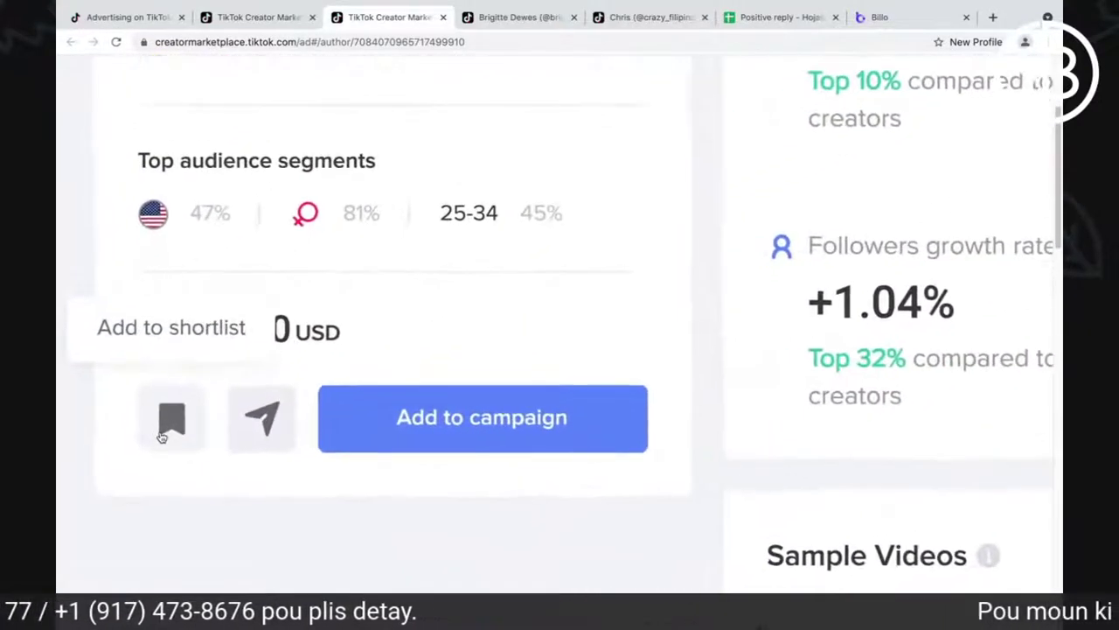
{"action": "scroll", "coordinate": [162, 437], "scroll_direction": "up", "scroll_amount": 3, "text": "ctrl"}
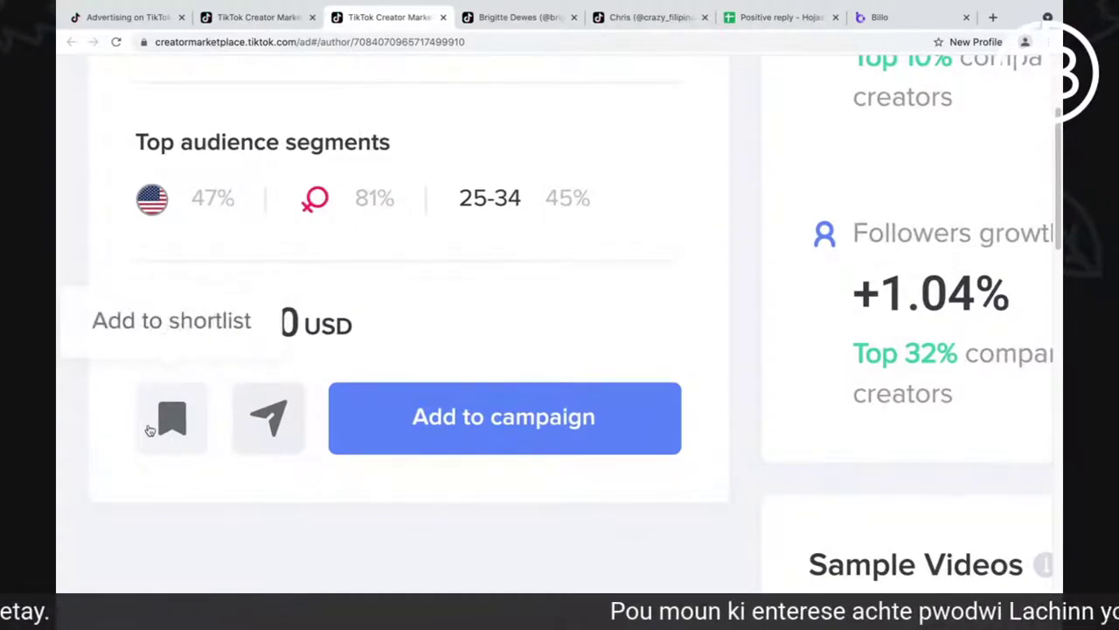
{"action": "scroll", "coordinate": [150, 429], "scroll_direction": "down", "scroll_amount": 8, "text": "ctrl"}
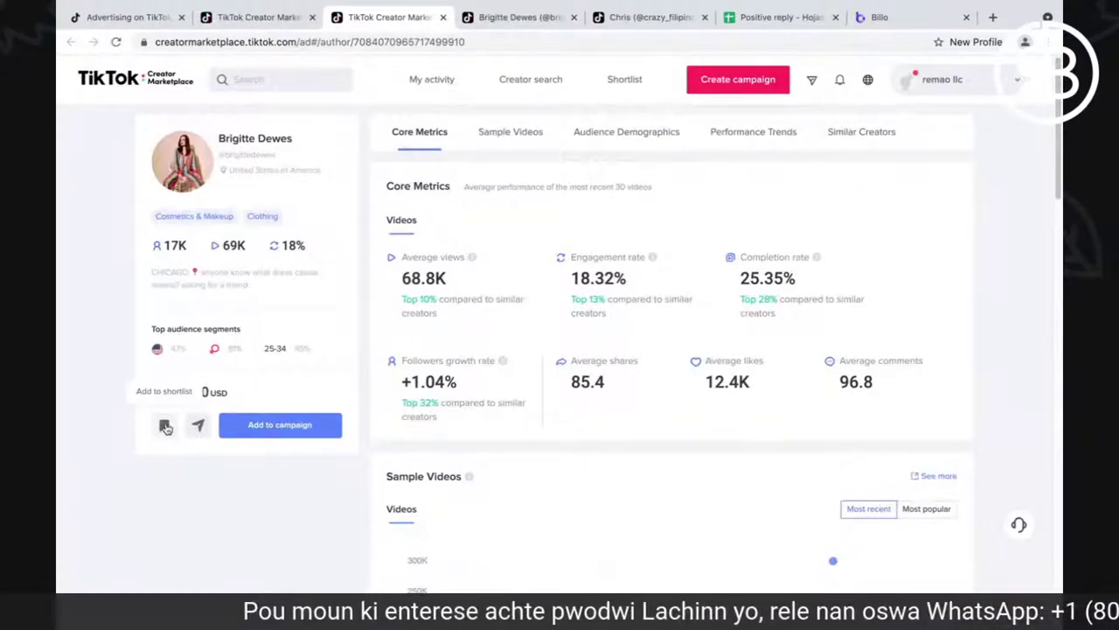
{"action": "left_click", "coordinate": [165, 427]}
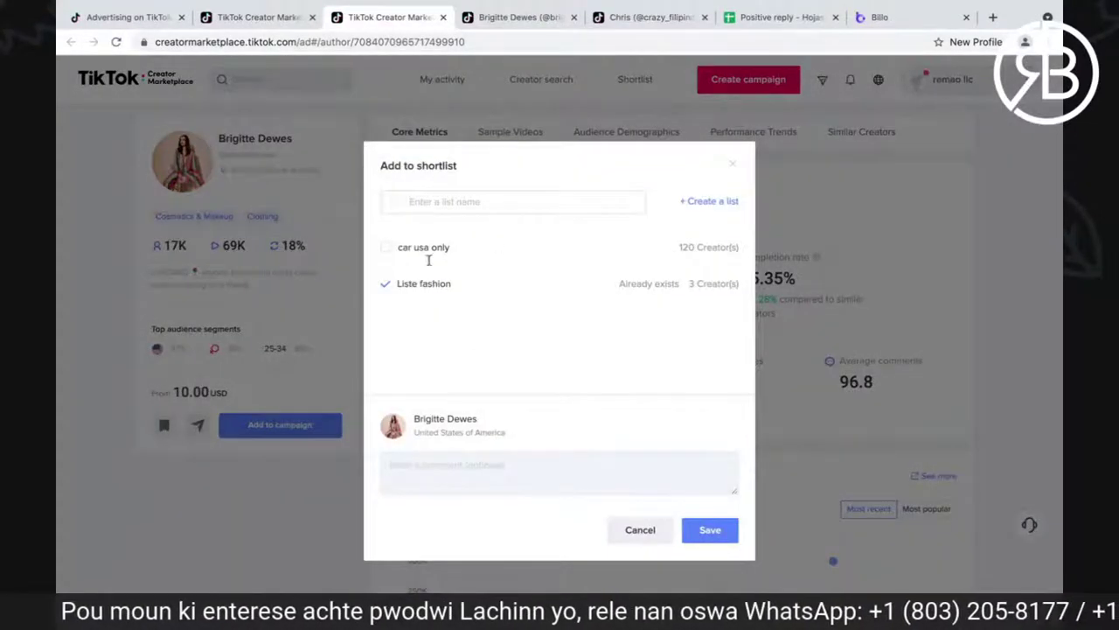
{"action": "left_click", "coordinate": [725, 204]}
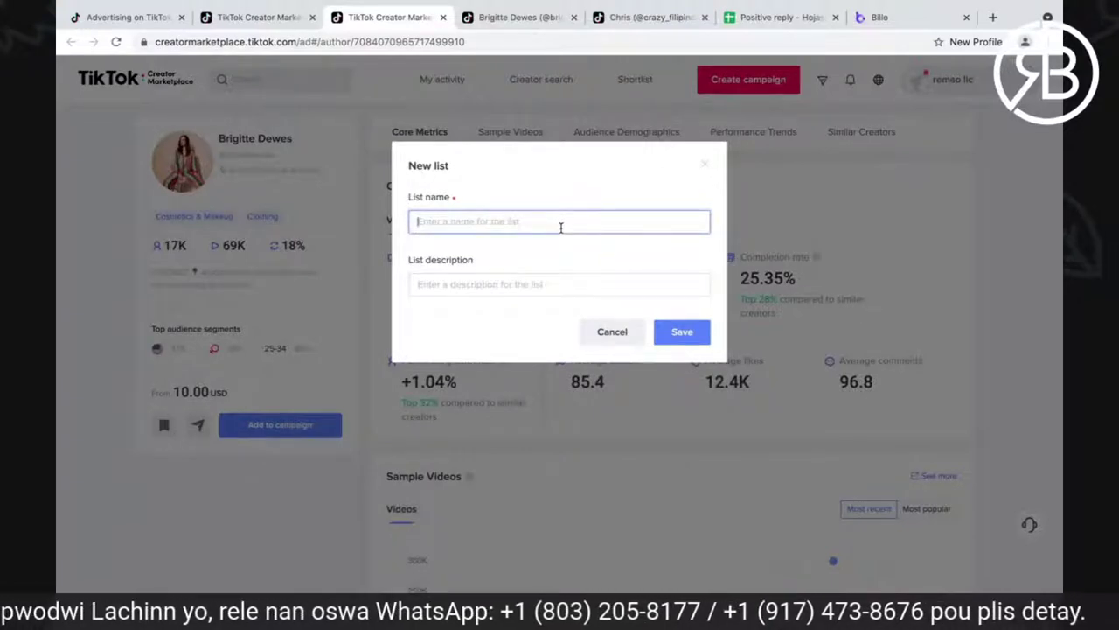
{"action": "type", "text": "Femme"}
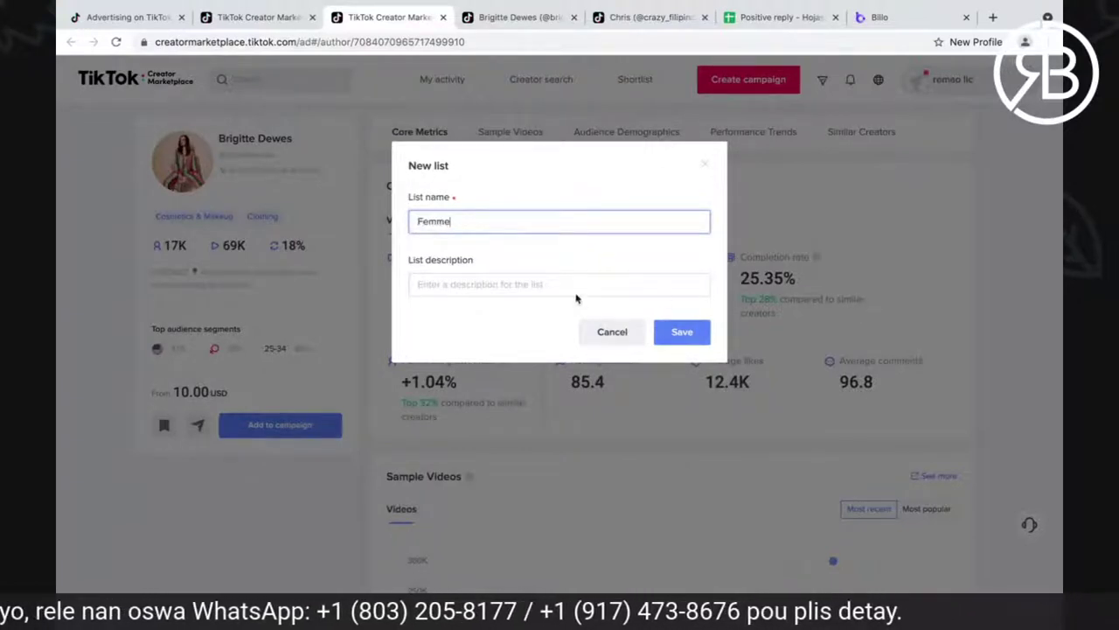
{"action": "left_click", "coordinate": [688, 337]}
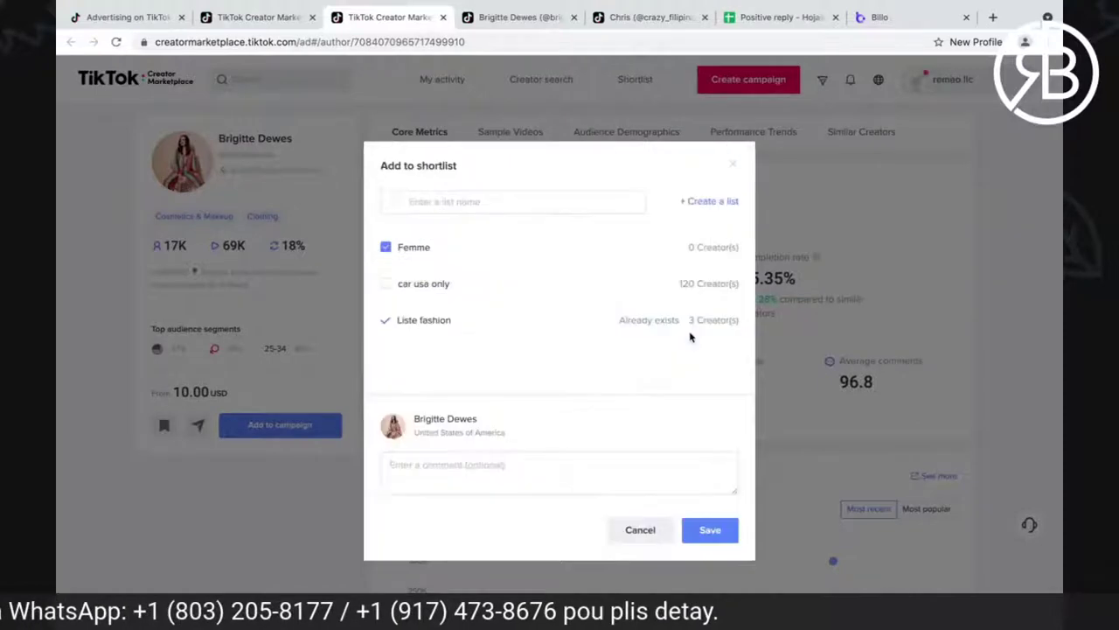
{"action": "left_click", "coordinate": [707, 529]}
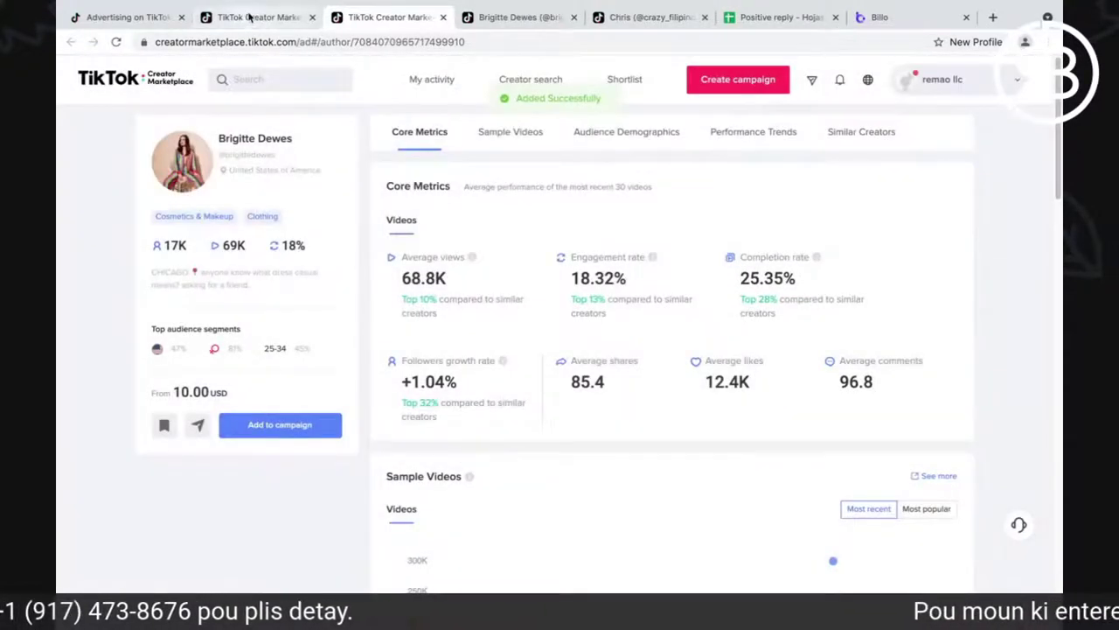
- Go back to the filtered creator results and open the profile of the second creator, priced from 800 USD
{"action": "left_click", "coordinate": [250, 17]}
{"action": "scroll", "coordinate": [596, 448], "scroll_direction": "down", "scroll_amount": 2}
{"action": "scroll", "coordinate": [595, 448], "scroll_direction": "down", "scroll_amount": 2}
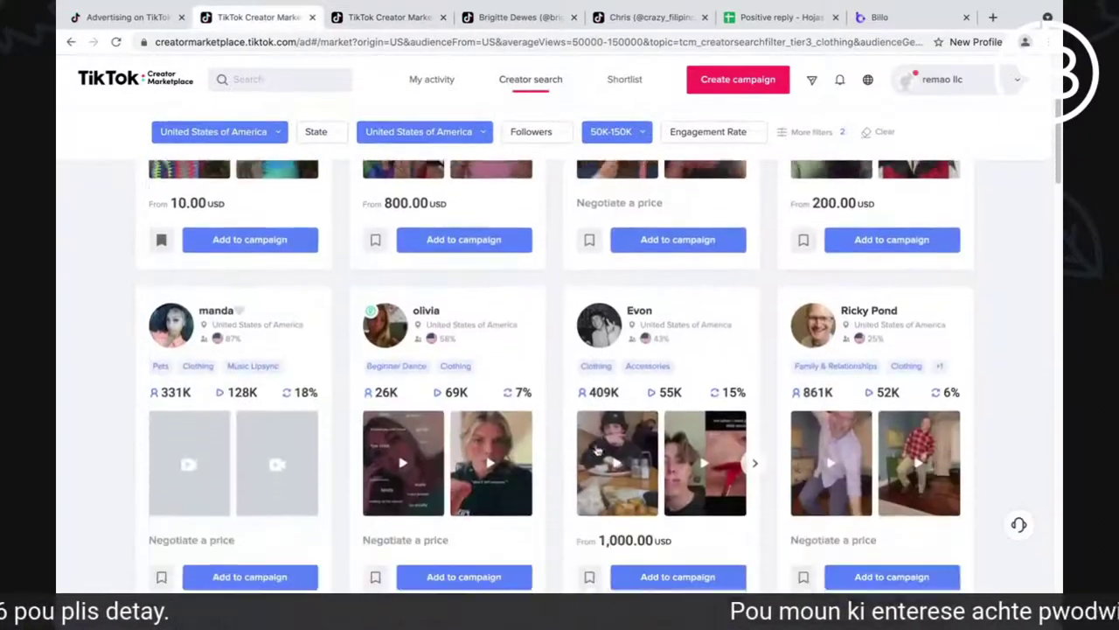
{"action": "scroll", "coordinate": [592, 370], "scroll_direction": "up", "scroll_amount": 1}
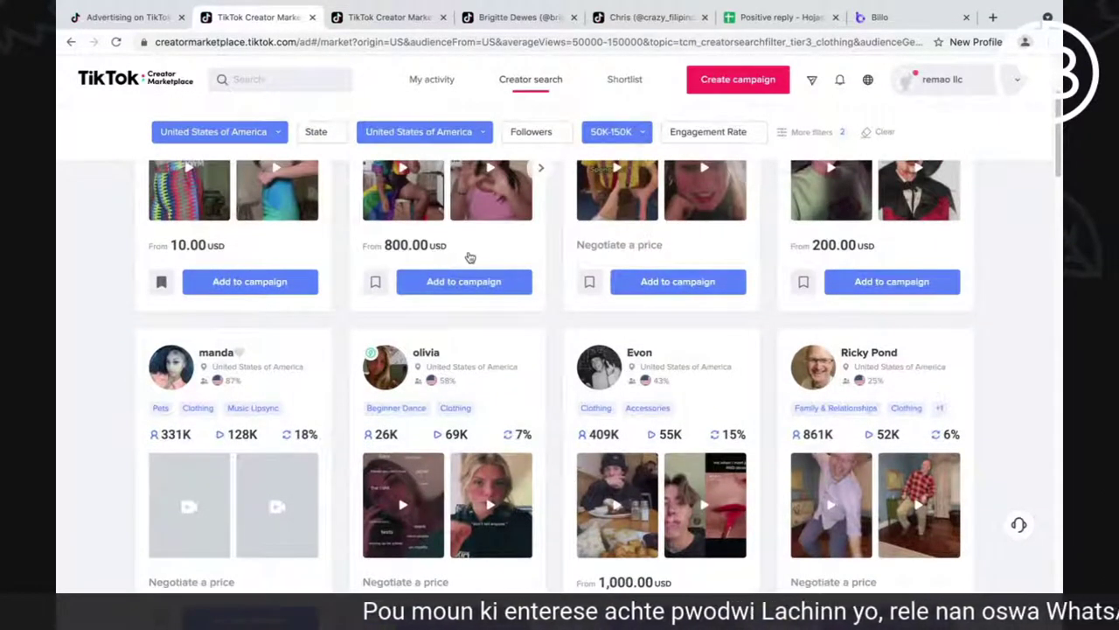
{"action": "scroll", "coordinate": [455, 255], "scroll_direction": "up", "scroll_amount": 2}
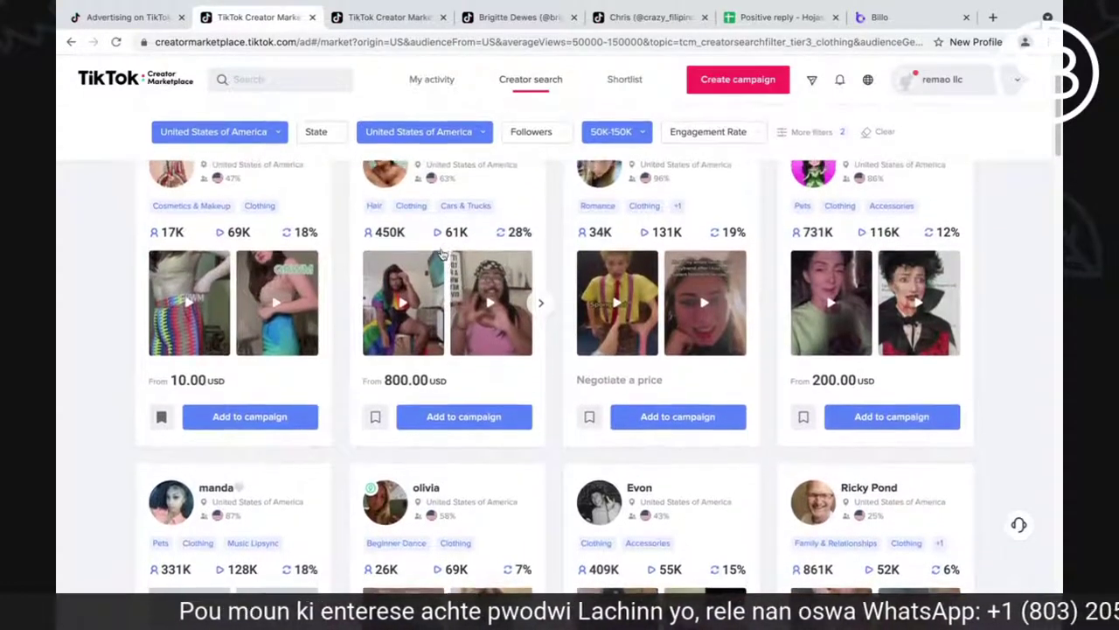
{"action": "scroll", "coordinate": [442, 253], "scroll_direction": "up", "scroll_amount": 1}
{"action": "left_click", "coordinate": [446, 232]}
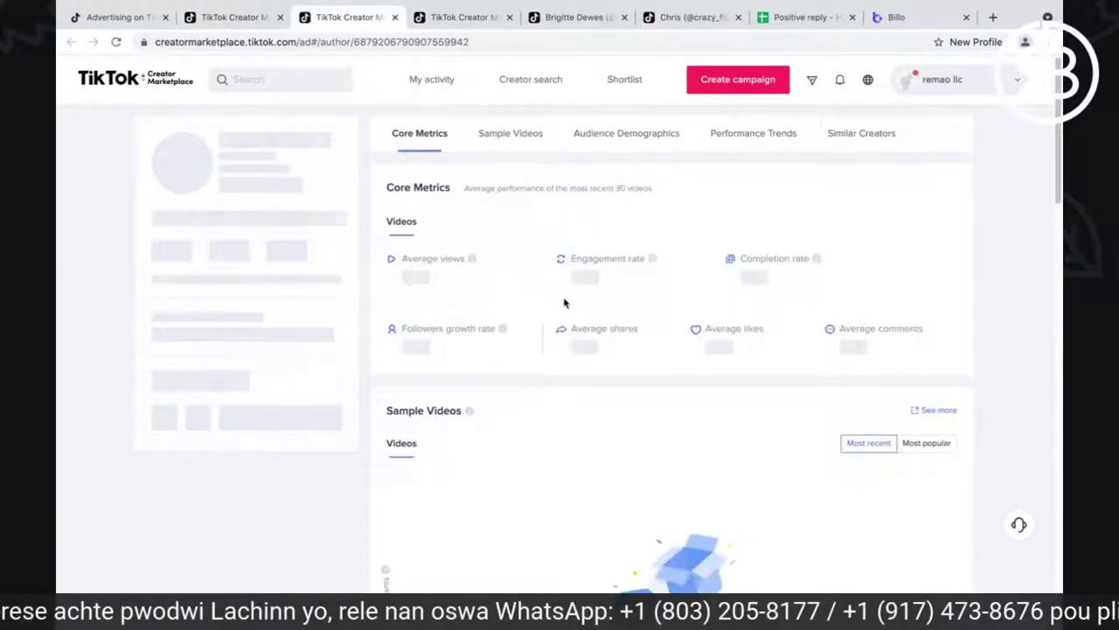
- Examine the second creator's average views, engagement rate, completion rate and followers growth rate
{"action": "left_click_drag", "start_coordinate": [790, 312], "coordinate": [495, 287]}
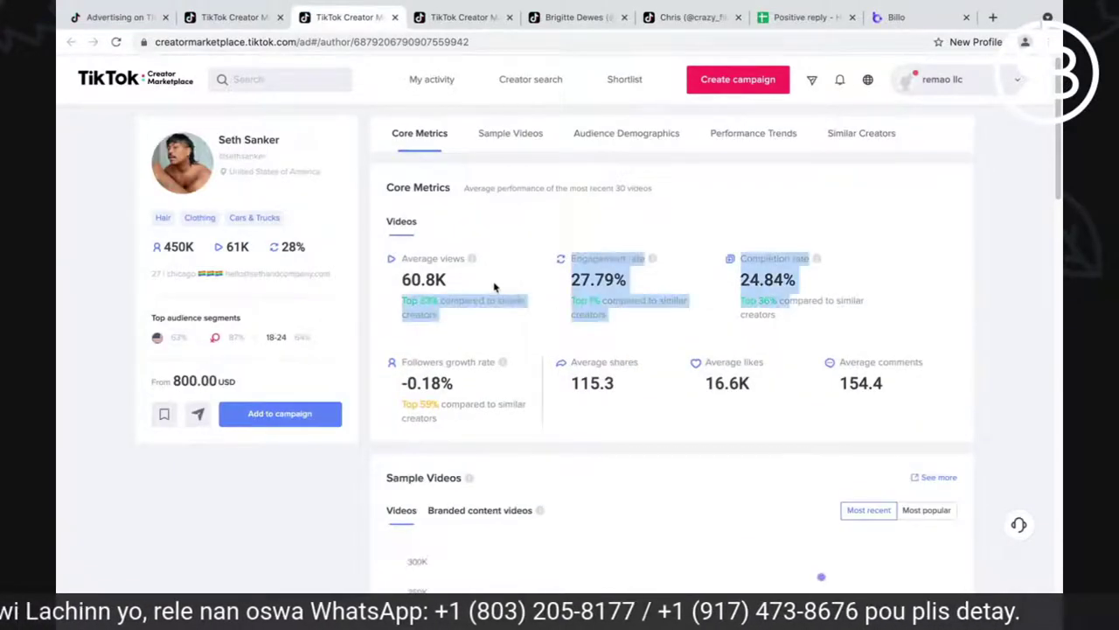
{"action": "scroll", "coordinate": [499, 345], "scroll_direction": "down", "scroll_amount": 1}
{"action": "scroll", "coordinate": [464, 347], "scroll_direction": "up", "scroll_amount": 1}
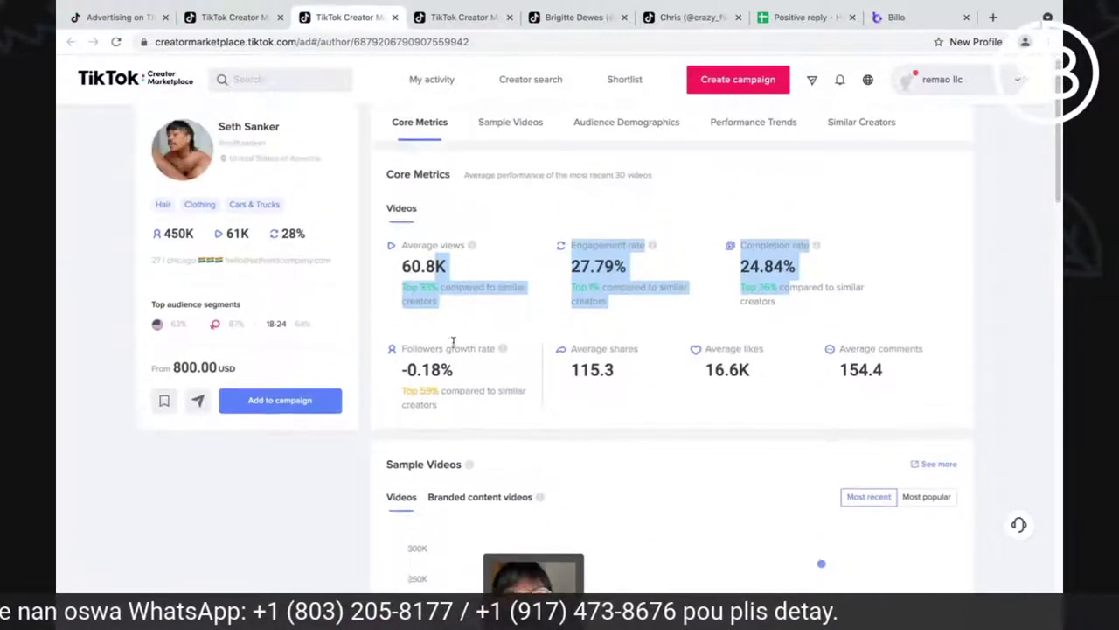
{"action": "scroll", "coordinate": [550, 333], "scroll_direction": "down", "scroll_amount": 4}
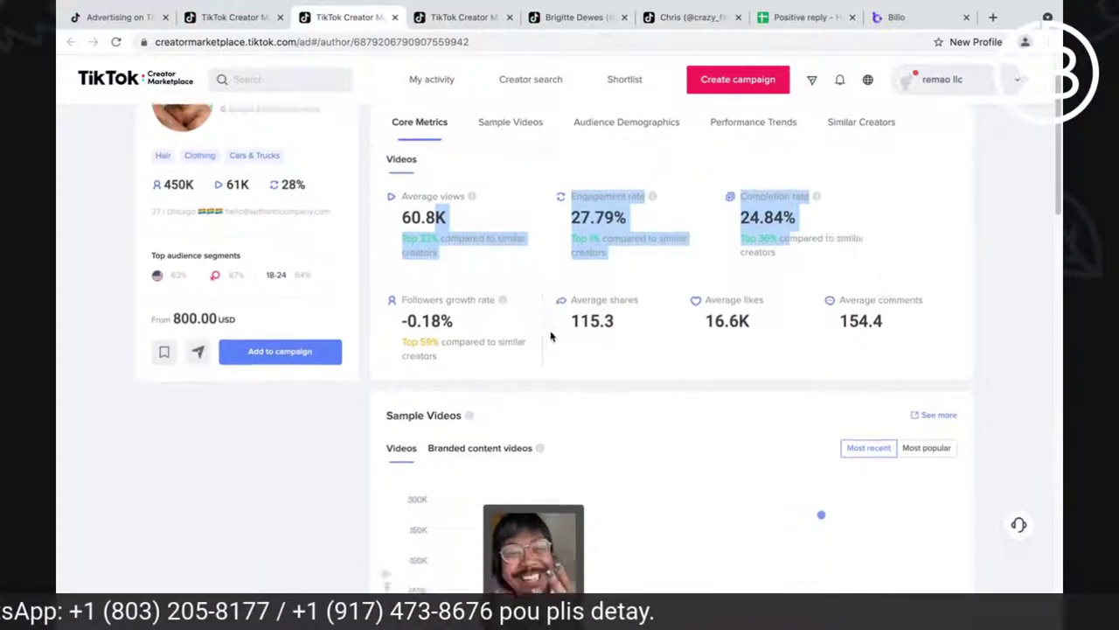
{"action": "scroll", "coordinate": [550, 335], "scroll_direction": "up", "scroll_amount": 4}
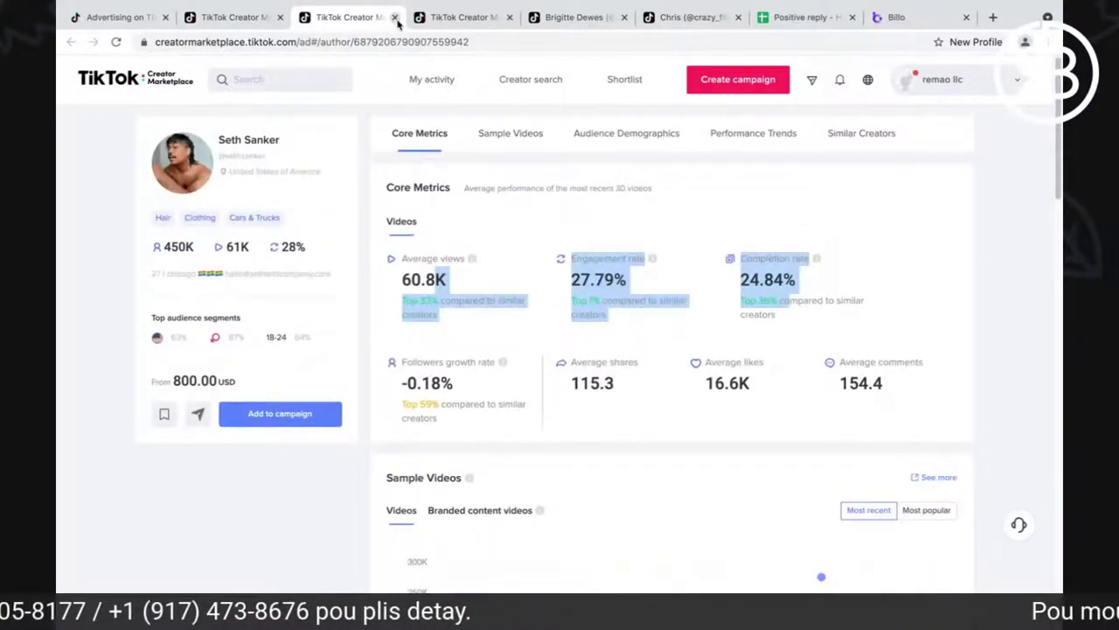
- Close the second creator's profile and compare prices, views and engagement across the remaining clothing creators in the results
{"action": "middle_click", "coordinate": [307, 26]}
{"action": "scroll", "coordinate": [651, 328], "scroll_direction": "down", "scroll_amount": 2}
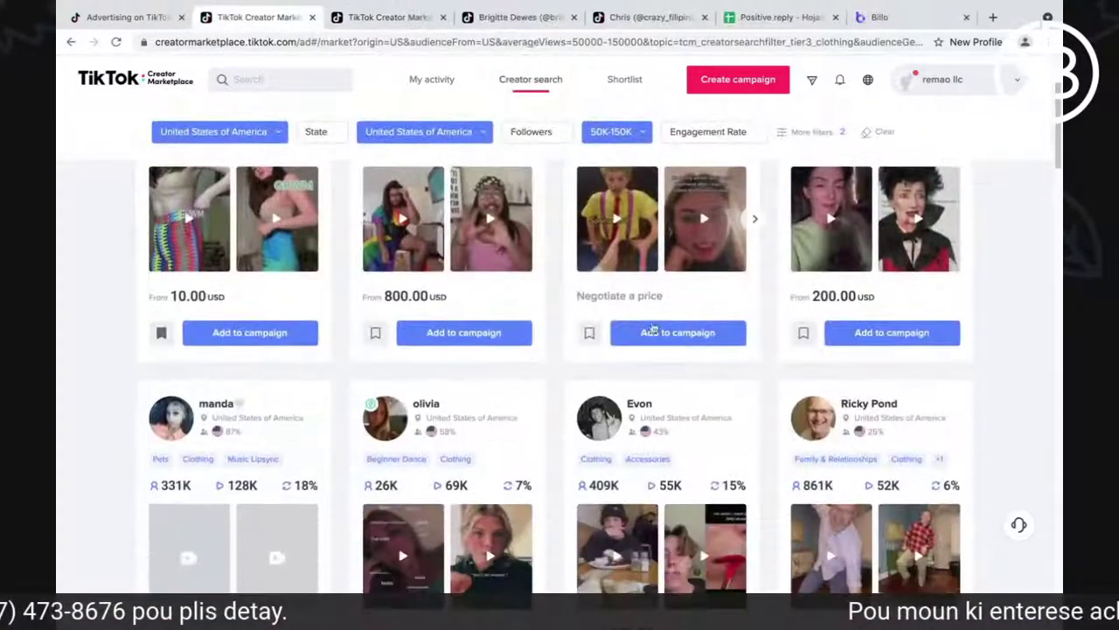
{"action": "scroll", "coordinate": [658, 305], "scroll_direction": "up", "scroll_amount": 1}
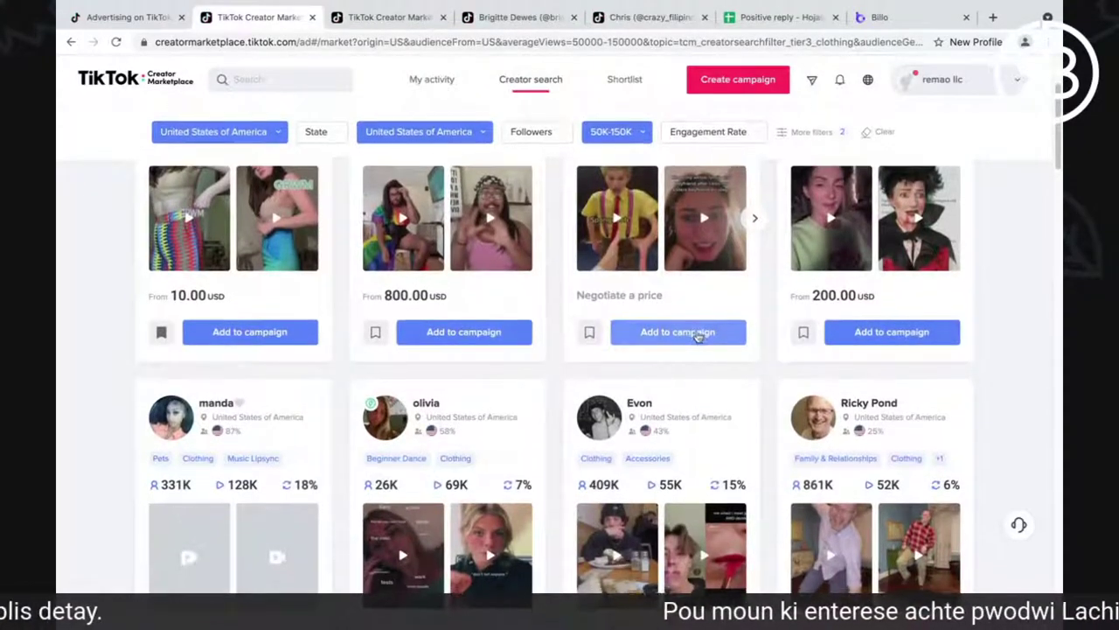
{"action": "scroll", "coordinate": [709, 336], "scroll_direction": "down", "scroll_amount": 1}
{"action": "scroll", "coordinate": [748, 344], "scroll_direction": "down", "scroll_amount": 3}
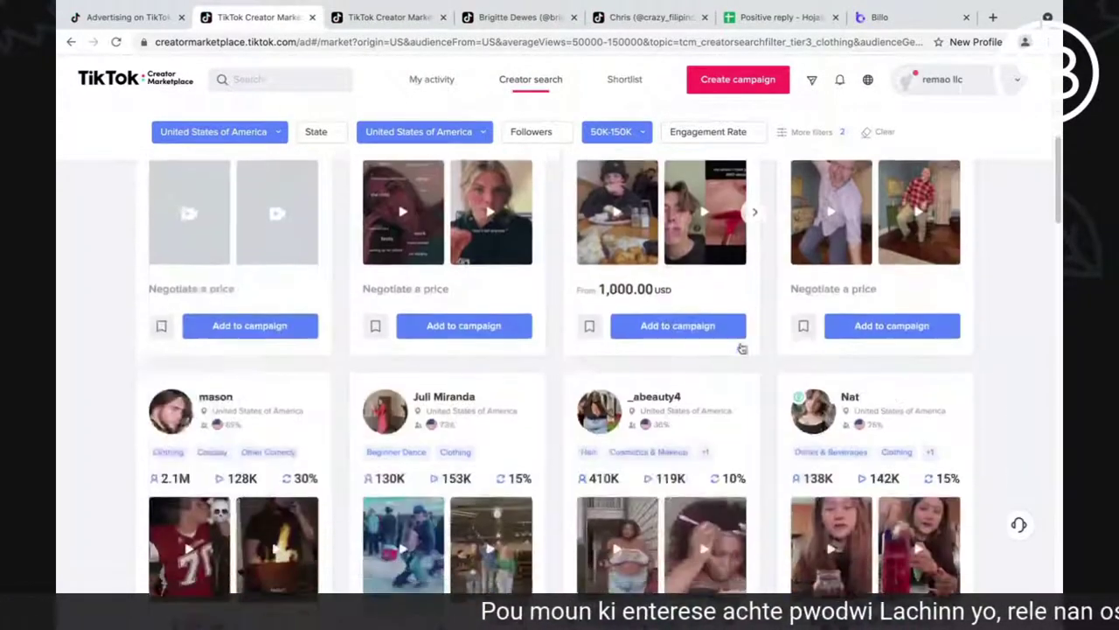
{"action": "scroll", "coordinate": [761, 341], "scroll_direction": "down", "scroll_amount": 4}
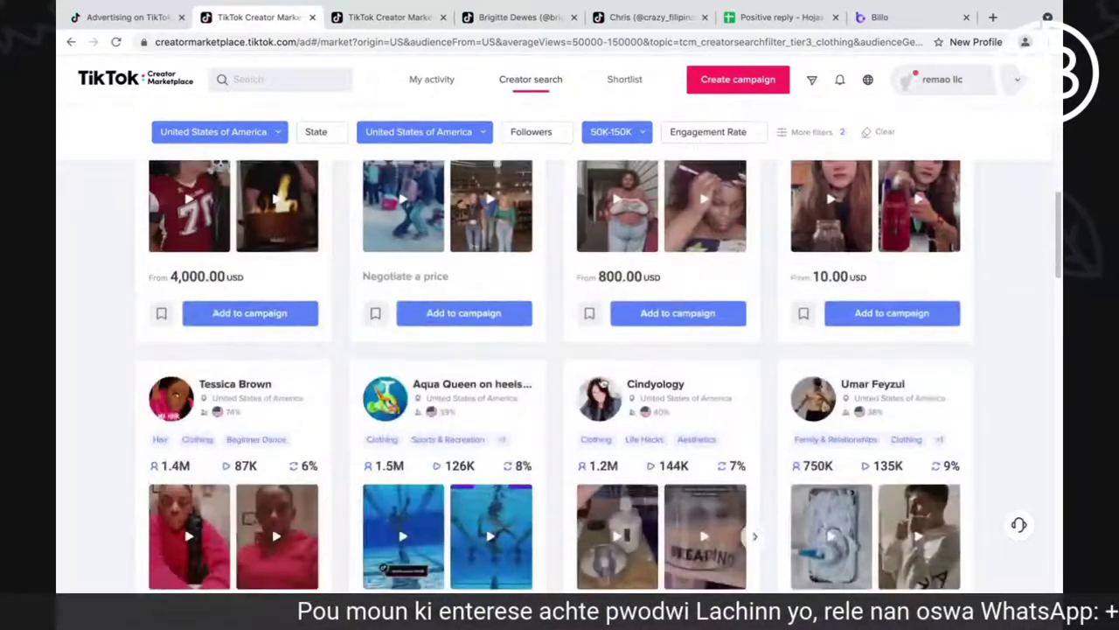
{"action": "scroll", "coordinate": [852, 262], "scroll_direction": "up", "scroll_amount": 1}
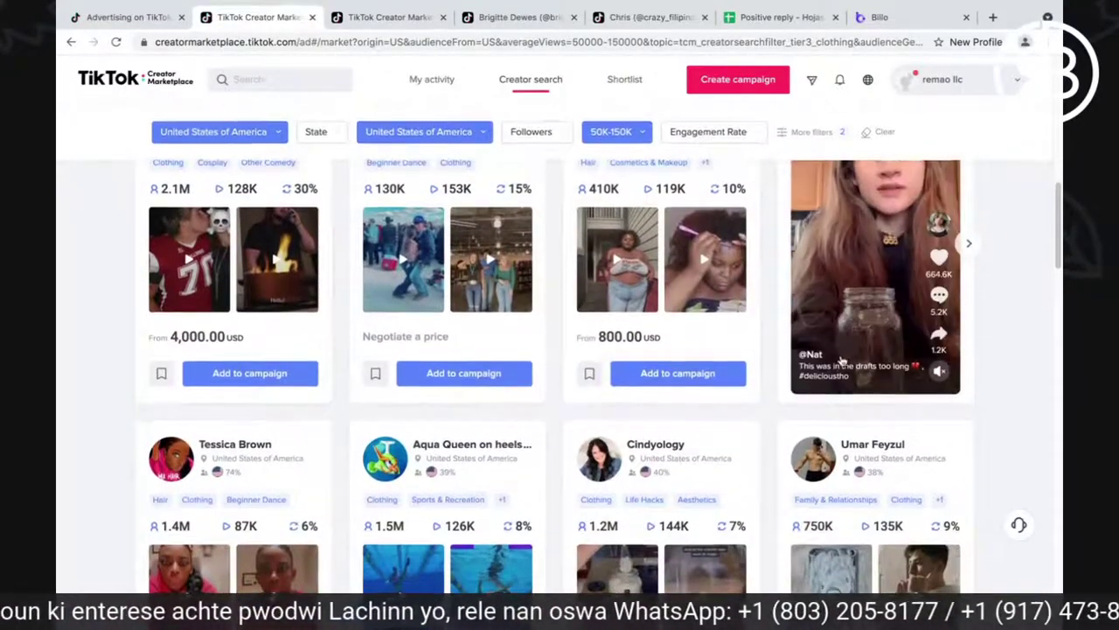
{"action": "scroll", "coordinate": [494, 447], "scroll_direction": "down", "scroll_amount": 1}
{"action": "scroll", "coordinate": [489, 451], "scroll_direction": "down", "scroll_amount": 3}
{"action": "scroll", "coordinate": [499, 455], "scroll_direction": "down", "scroll_amount": 1}
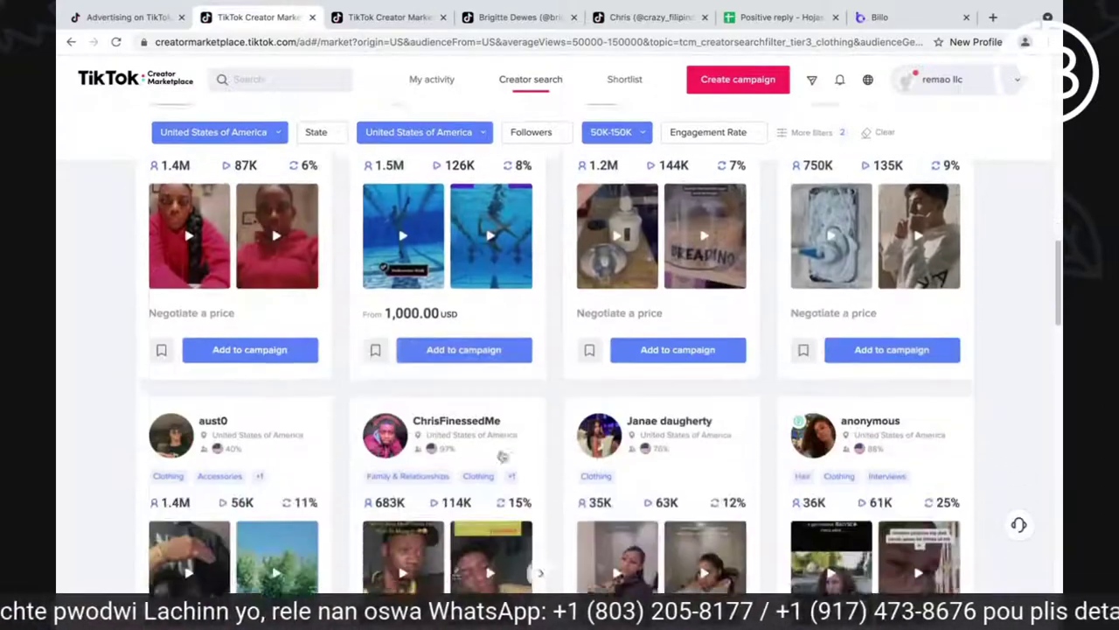
{"action": "scroll", "coordinate": [607, 437], "scroll_direction": "down", "scroll_amount": 3}
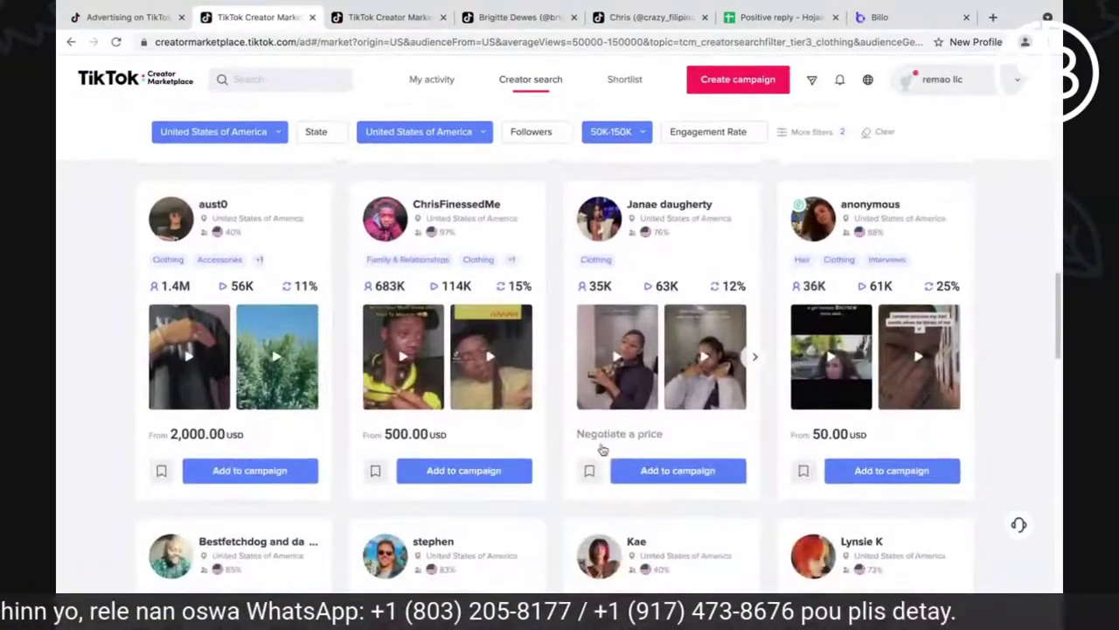
{"action": "scroll", "coordinate": [665, 464], "scroll_direction": "down", "scroll_amount": 3}
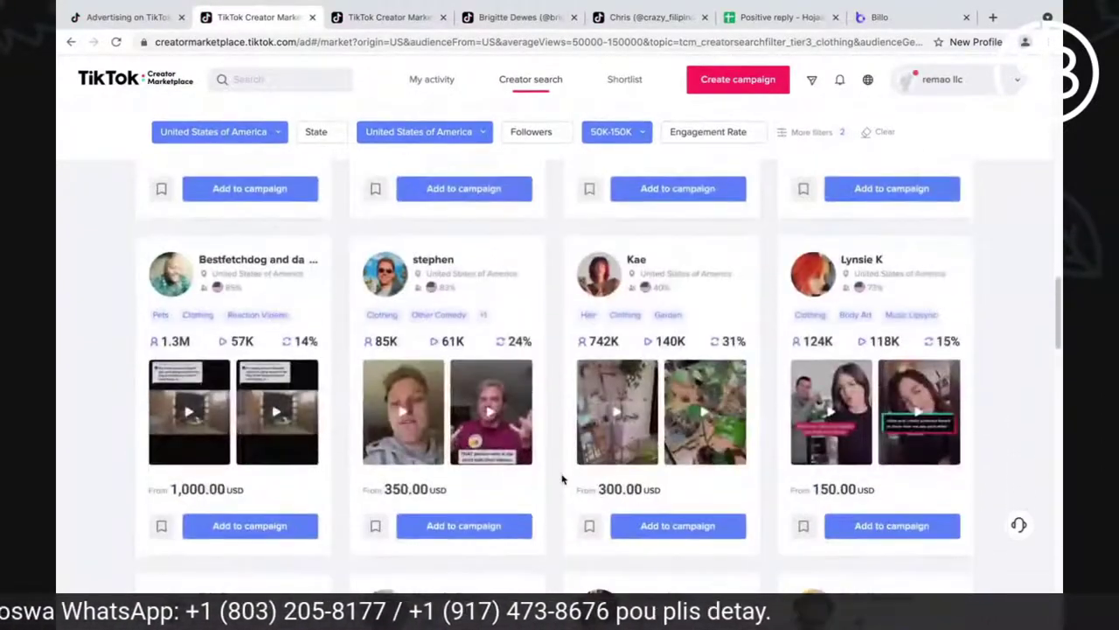
{"action": "scroll", "coordinate": [642, 472], "scroll_direction": "down", "scroll_amount": 3}
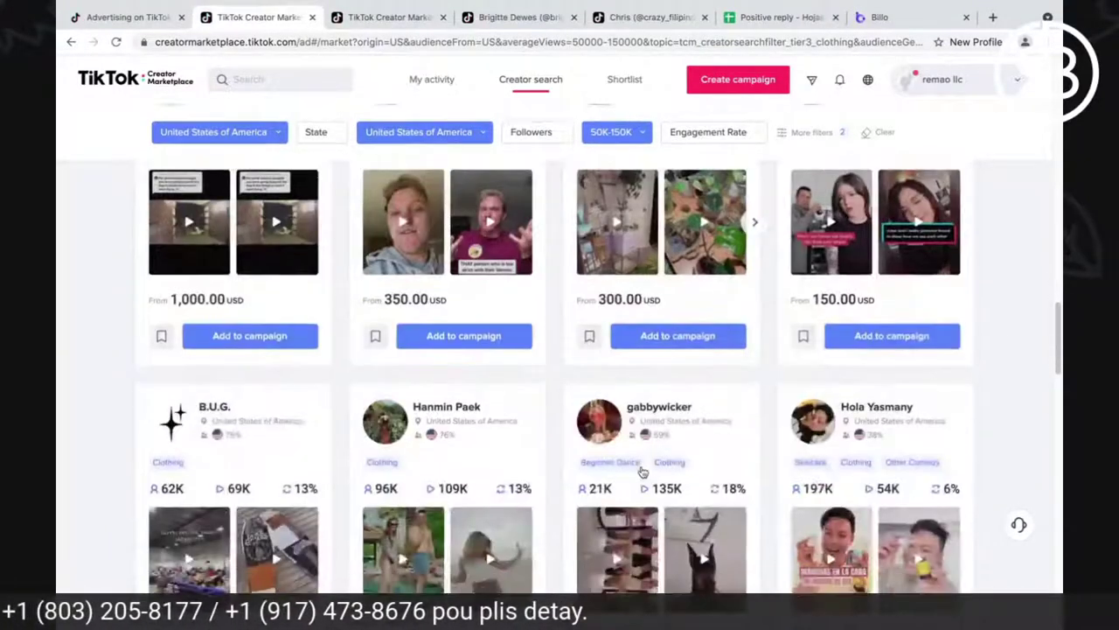
{"action": "scroll", "coordinate": [642, 472], "scroll_direction": "down", "scroll_amount": 10}
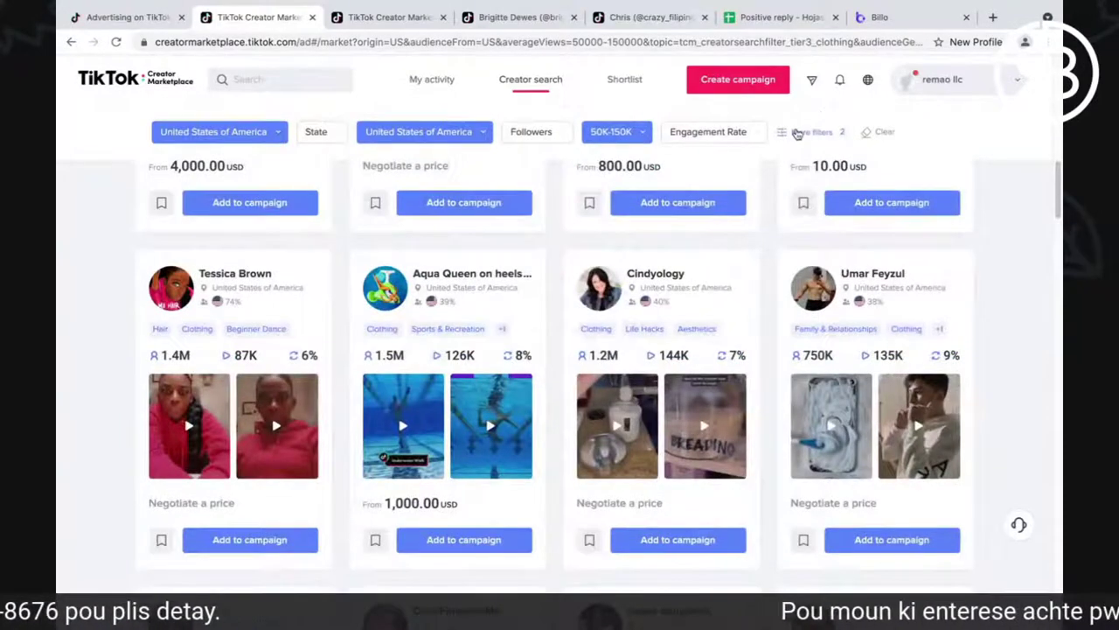
- Clear the Clothing topic in the additional creator filters and collapse the Beauty & Fashion category
{"action": "left_click", "coordinate": [806, 133]}
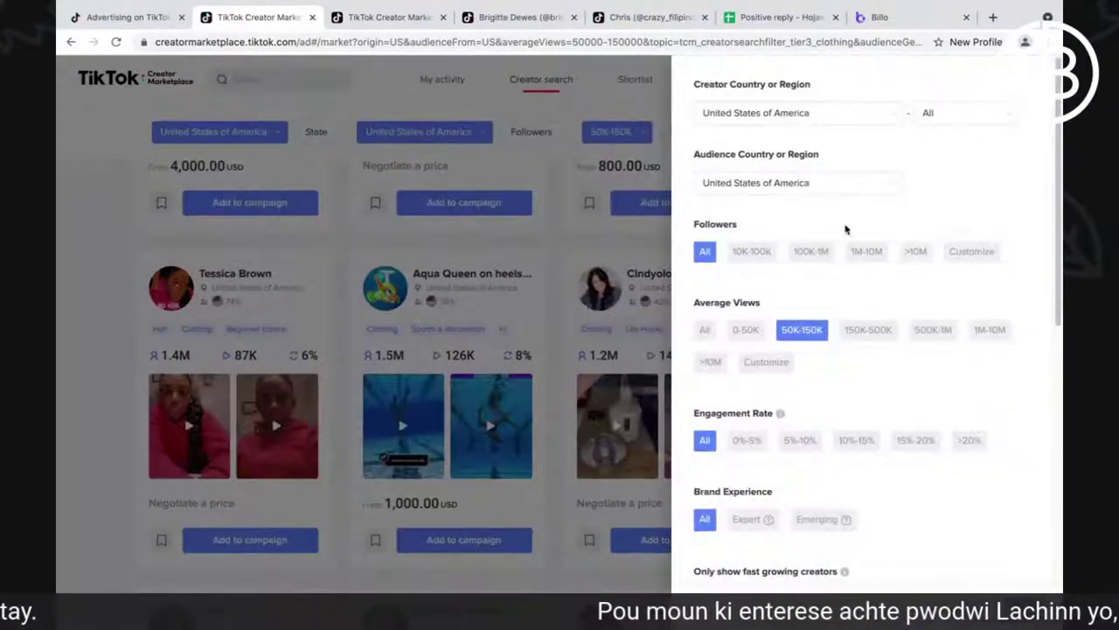
{"action": "scroll", "coordinate": [866, 376], "scroll_direction": "down", "scroll_amount": 6}
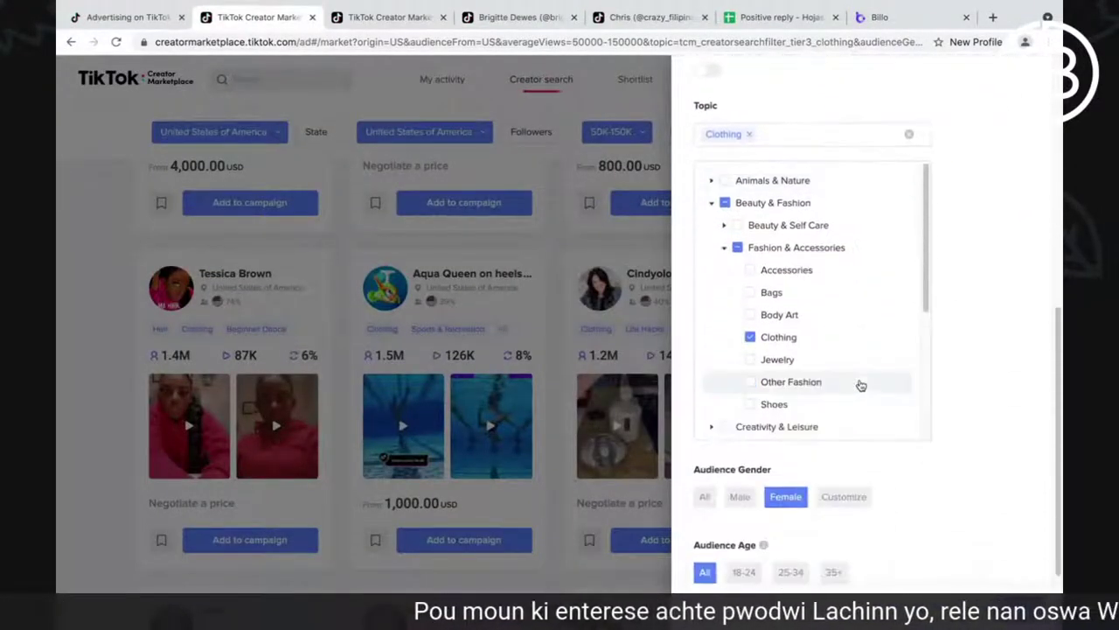
{"action": "left_click", "coordinate": [725, 203]}
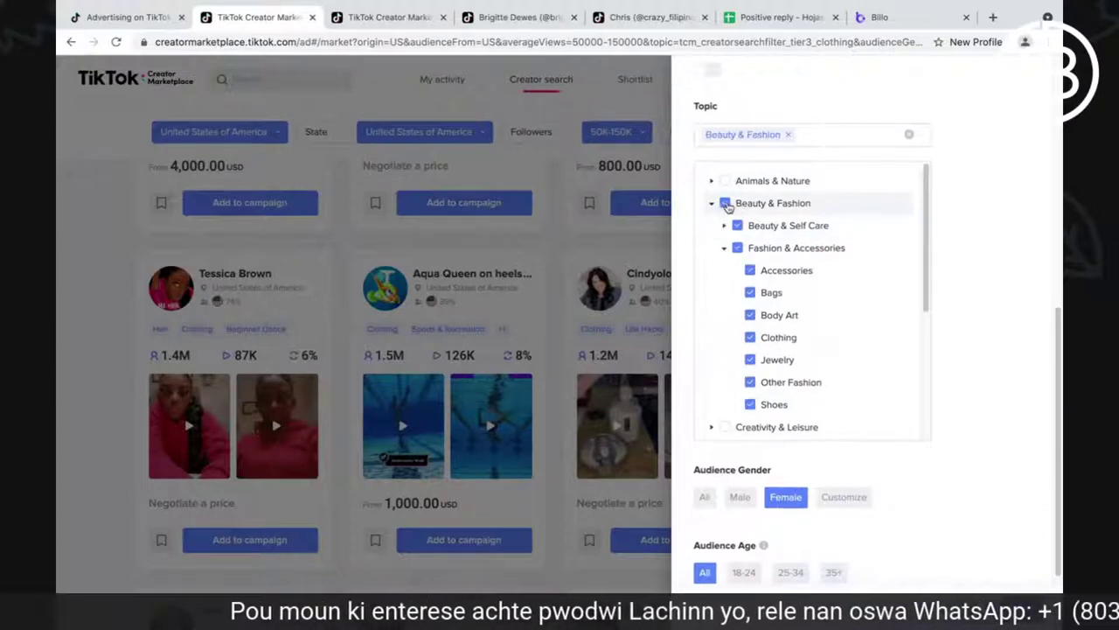
{"action": "left_click", "coordinate": [725, 203]}
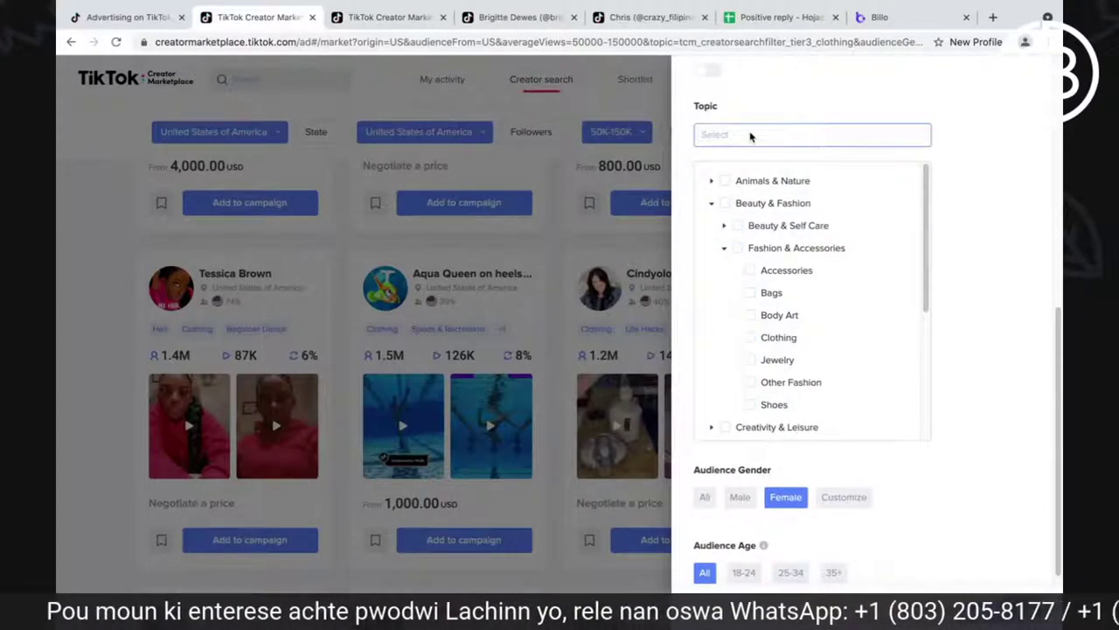
{"action": "left_click", "coordinate": [711, 203]}
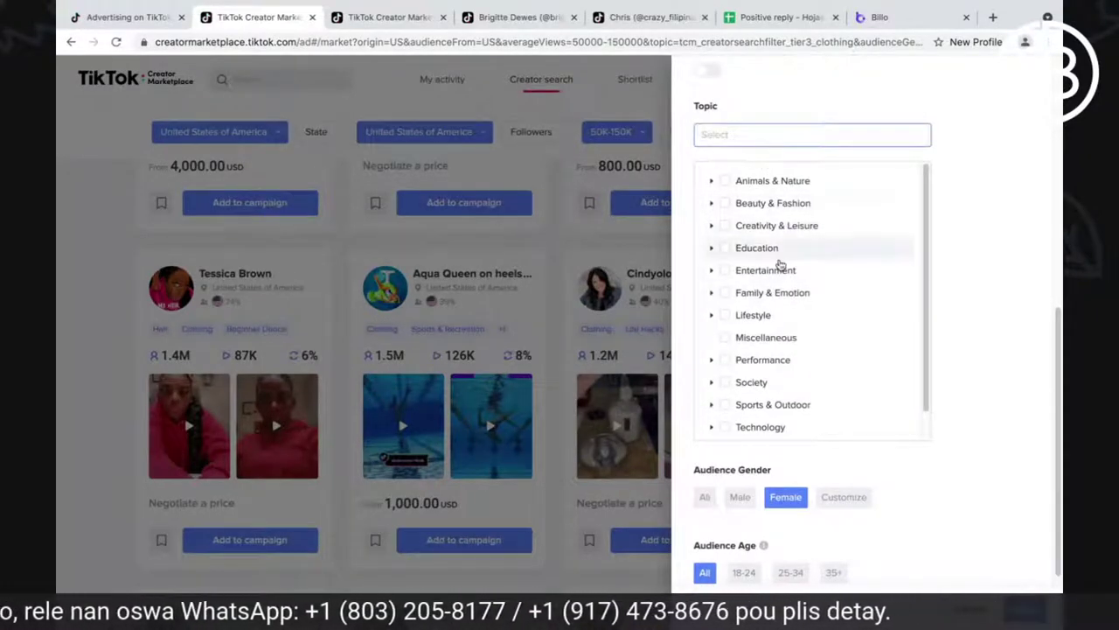
- Look through the available topic categories, including the subtopics of Sports & Outdoor
{"action": "scroll", "coordinate": [786, 297], "scroll_direction": "down", "scroll_amount": 1}
{"action": "scroll", "coordinate": [786, 297], "scroll_direction": "down", "scroll_amount": 3}
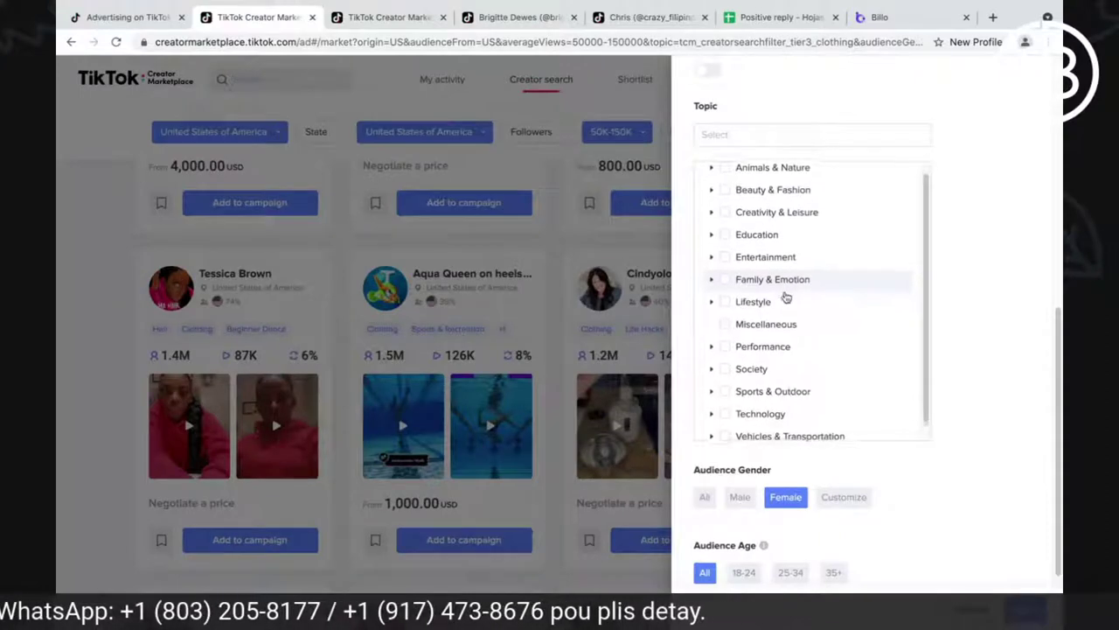
{"action": "scroll", "coordinate": [787, 297], "scroll_direction": "down", "scroll_amount": 1}
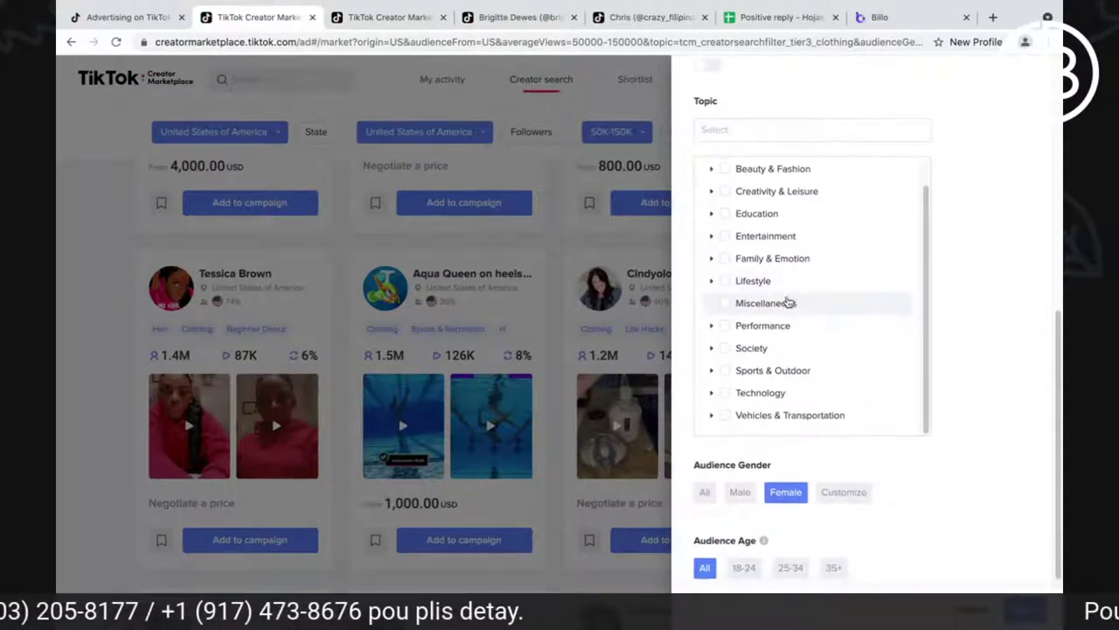
{"action": "left_click", "coordinate": [711, 369]}
{"action": "scroll", "coordinate": [785, 370], "scroll_direction": "down", "scroll_amount": 3}
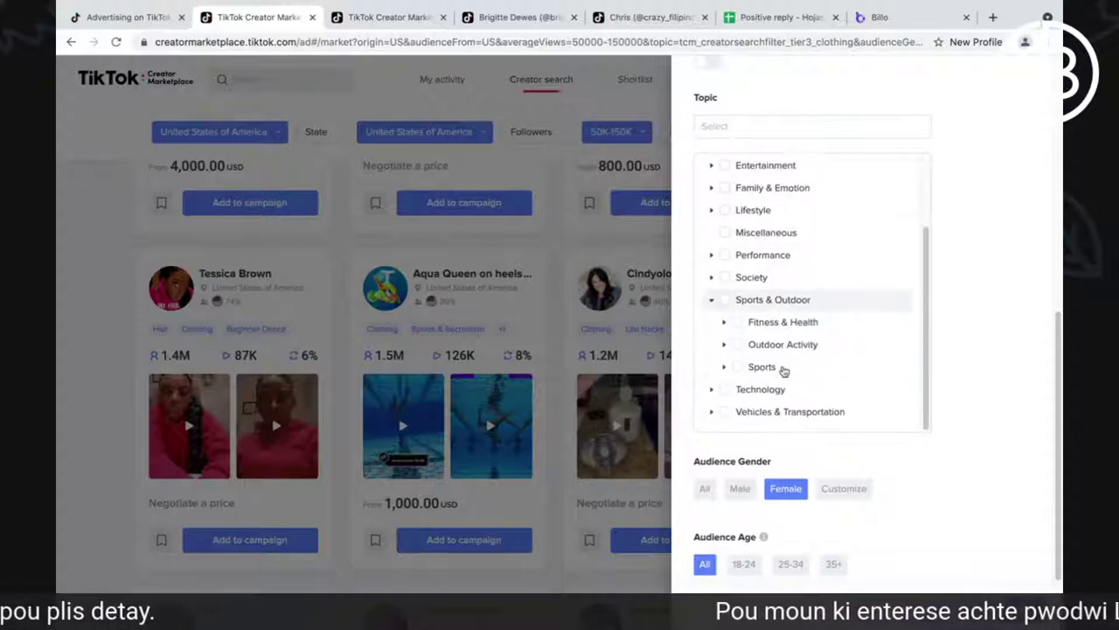
{"action": "scroll", "coordinate": [765, 332], "scroll_direction": "up", "scroll_amount": 3}
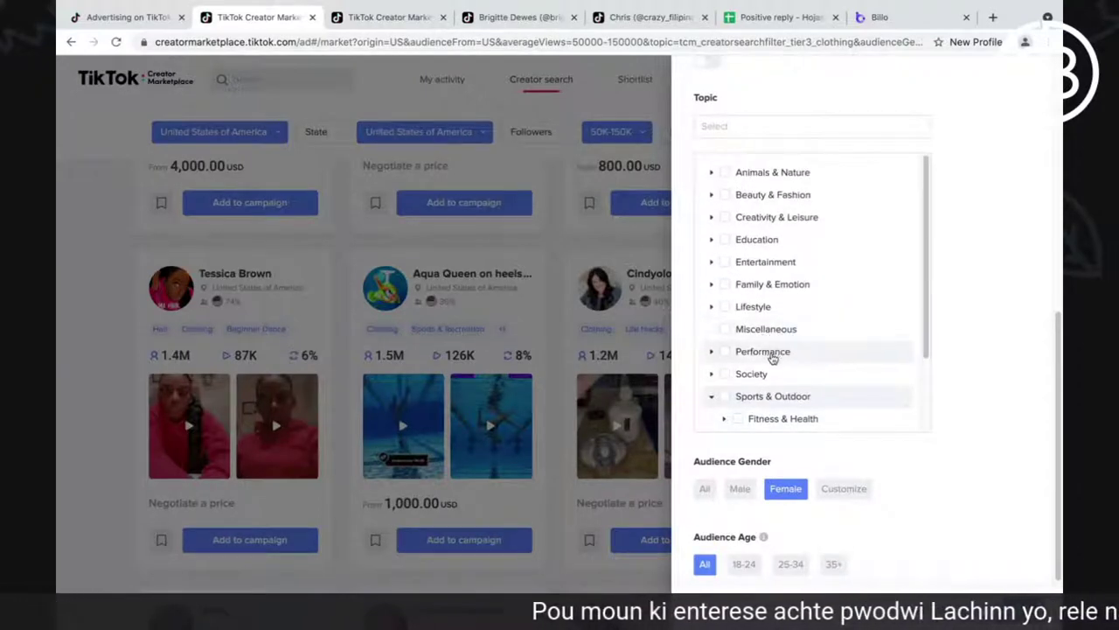
- Filter the creators by the Family subtopics Kids, Toddlers and Family & Relationships under Family & Emotion, and close the filters
{"action": "left_click", "coordinate": [712, 291]}
{"action": "scroll", "coordinate": [726, 307], "scroll_direction": "down", "scroll_amount": 1}
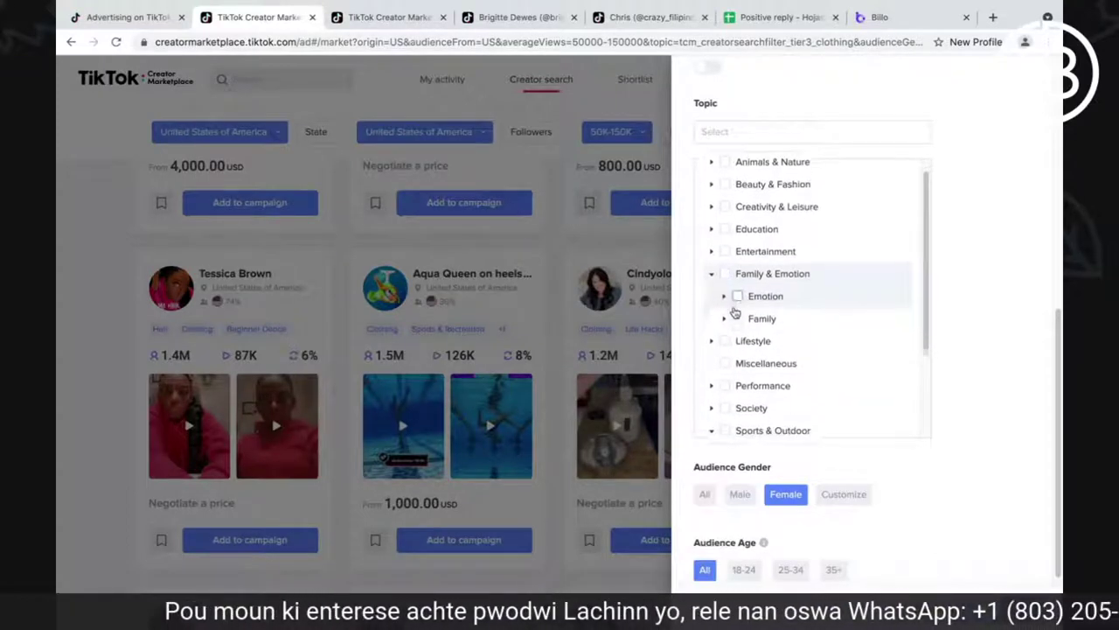
{"action": "left_click", "coordinate": [724, 316]}
{"action": "scroll", "coordinate": [752, 315], "scroll_direction": "down", "scroll_amount": 2}
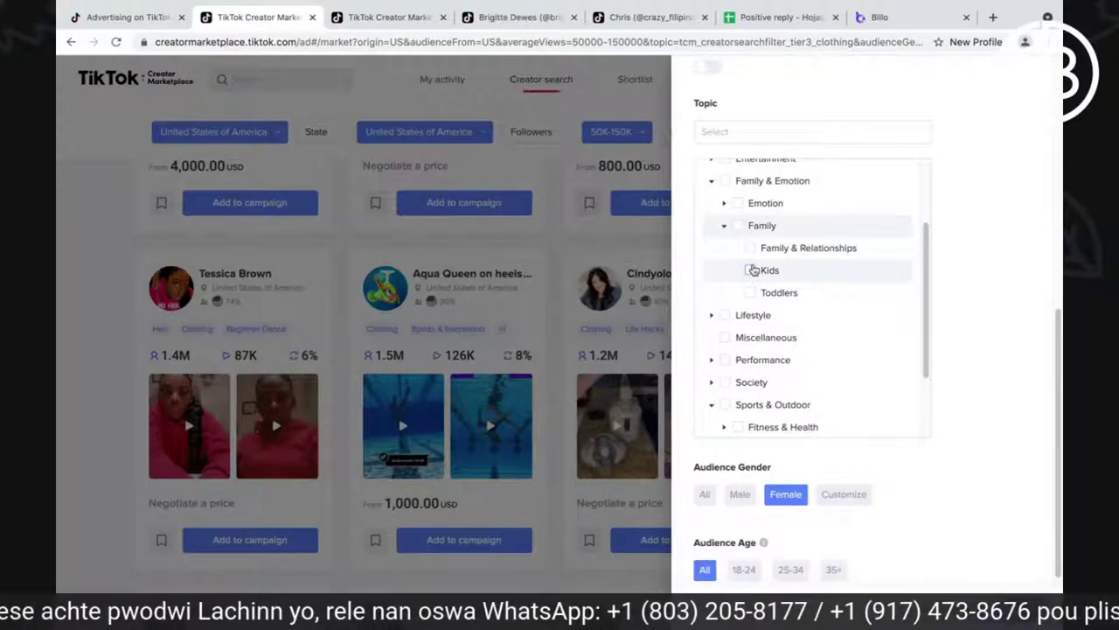
{"action": "left_click", "coordinate": [750, 270]}
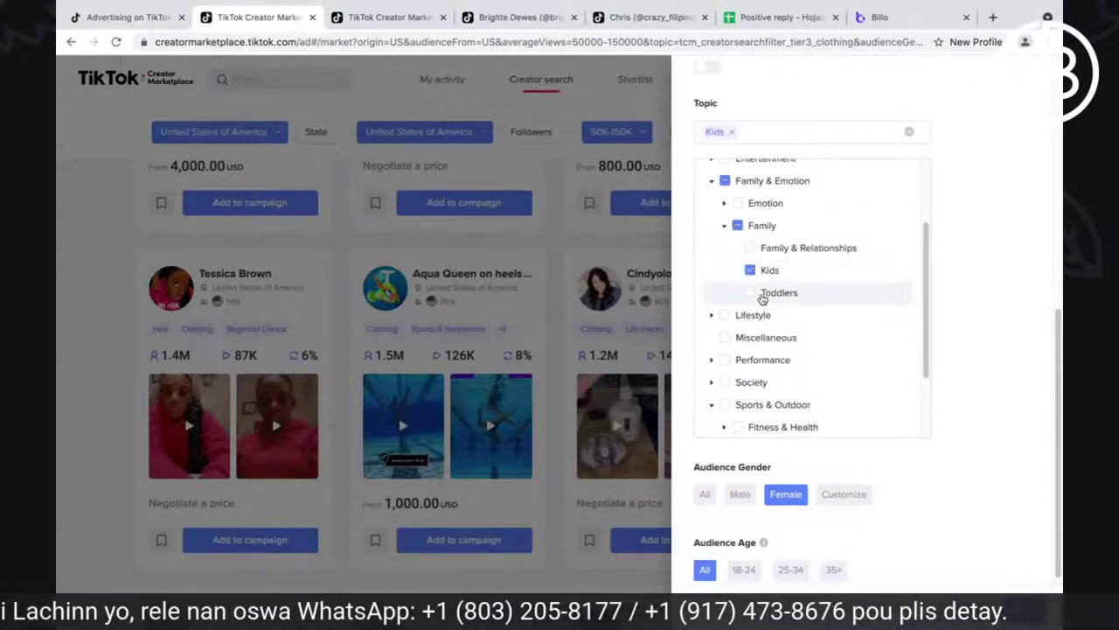
{"action": "left_click", "coordinate": [750, 293]}
{"action": "left_click", "coordinate": [750, 248]}
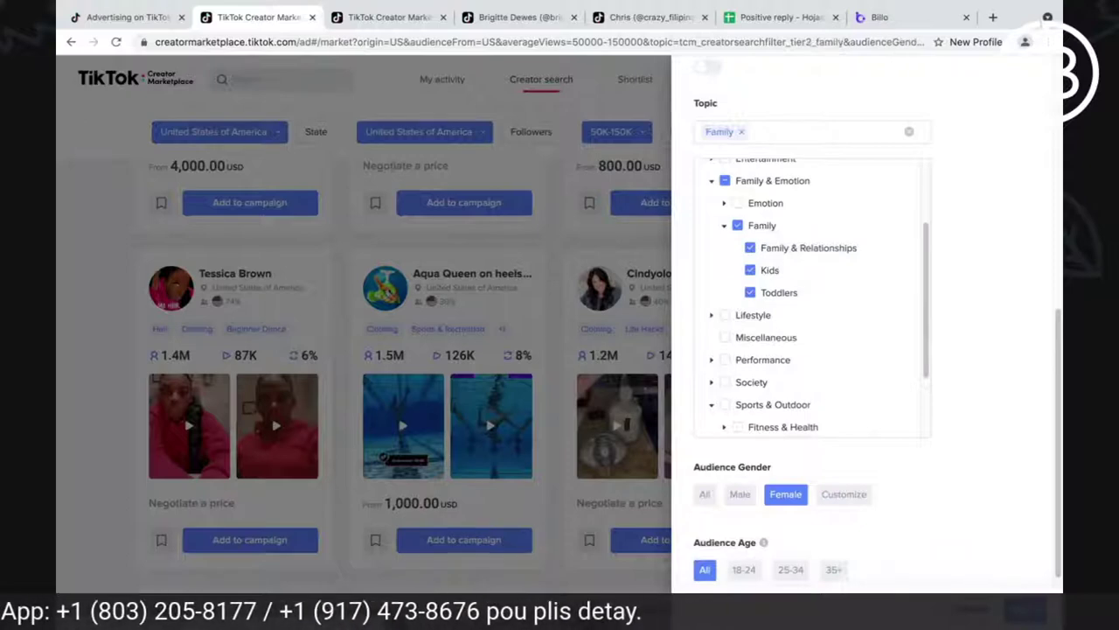
{"action": "key", "text": "Escape"}
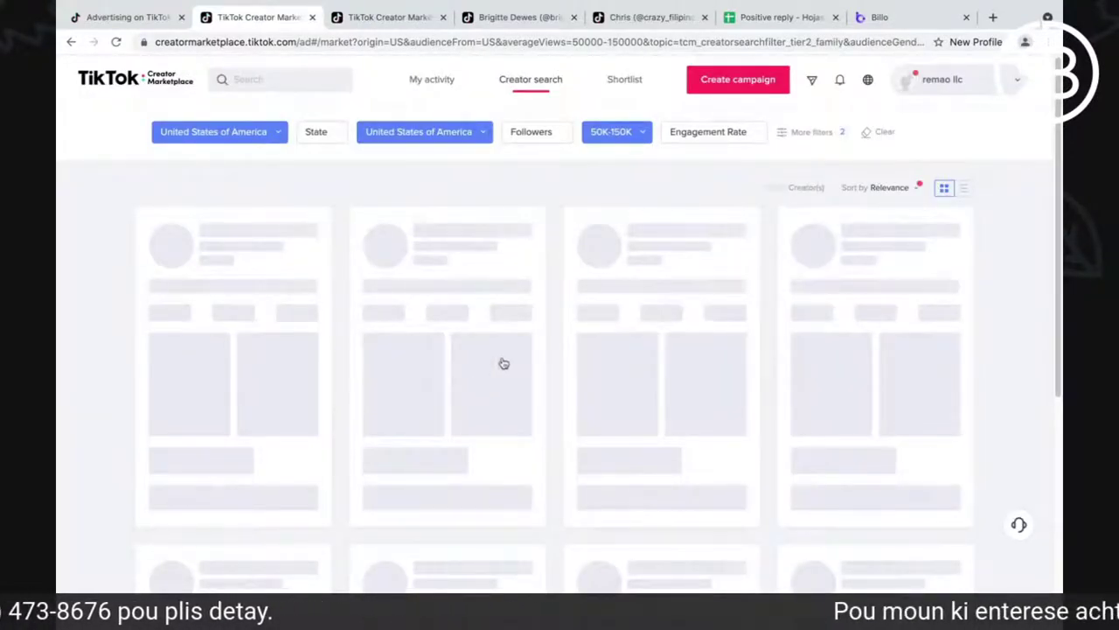
- Open the profile of the couple priced from 500 USD and examine their price and engagement rate
{"action": "mouse_move", "coordinate": [502, 362]}
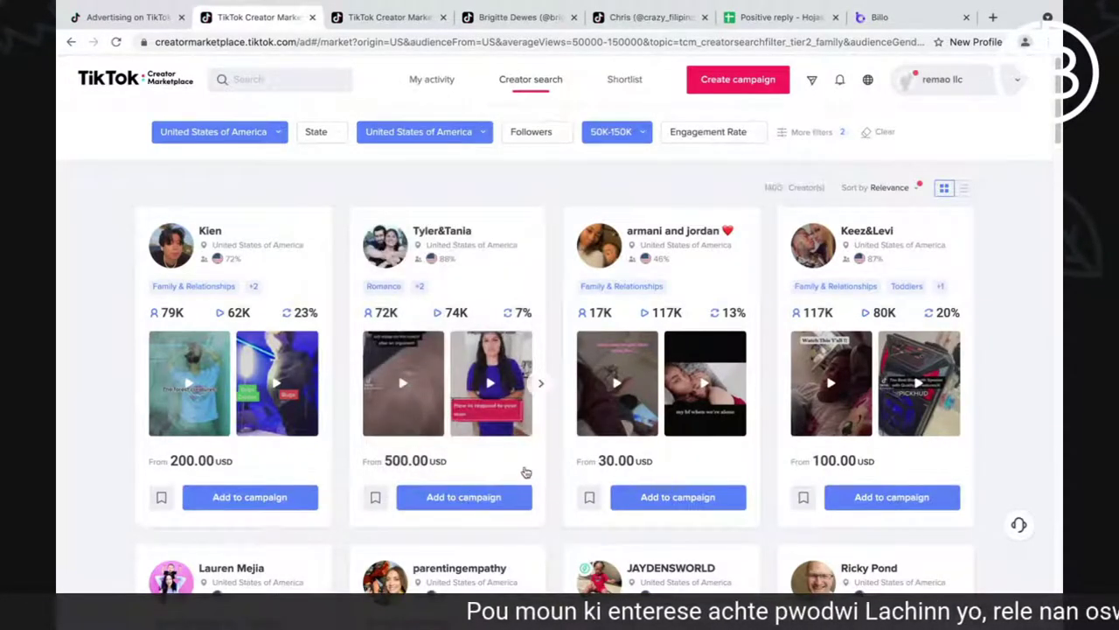
{"action": "left_click", "coordinate": [447, 247]}
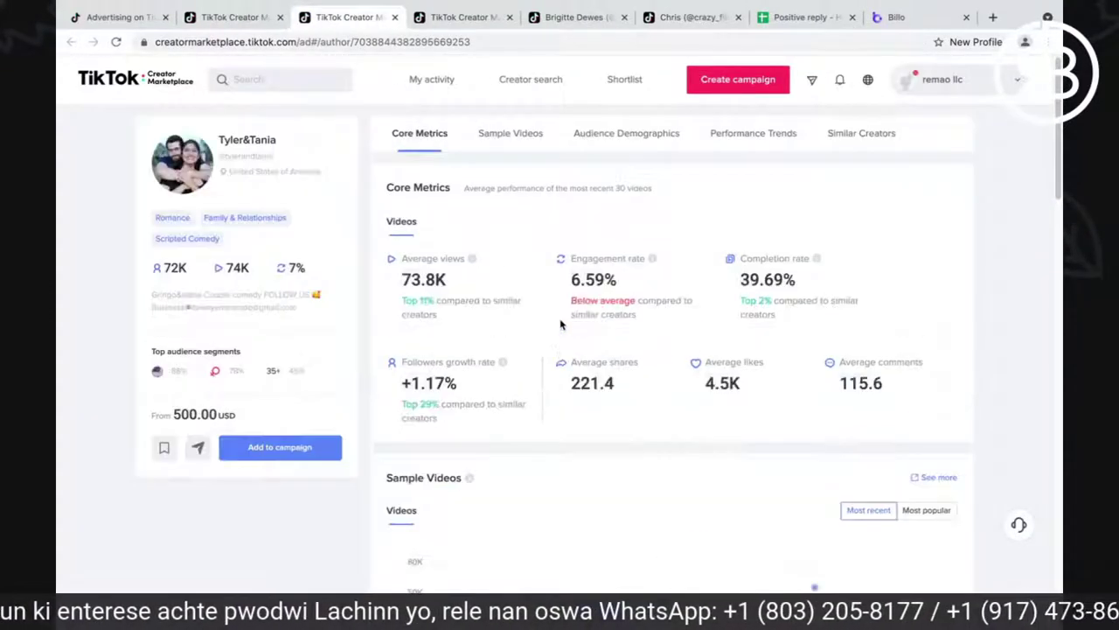
{"action": "double_click", "coordinate": [220, 416]}
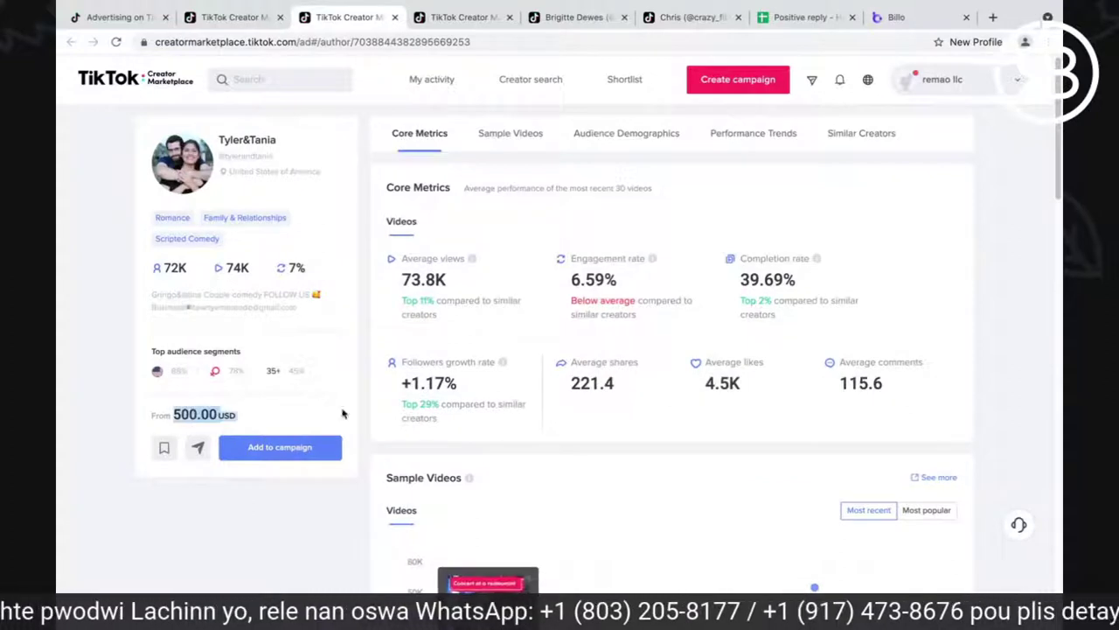
{"action": "left_click_drag", "start_coordinate": [552, 302], "coordinate": [632, 299]}
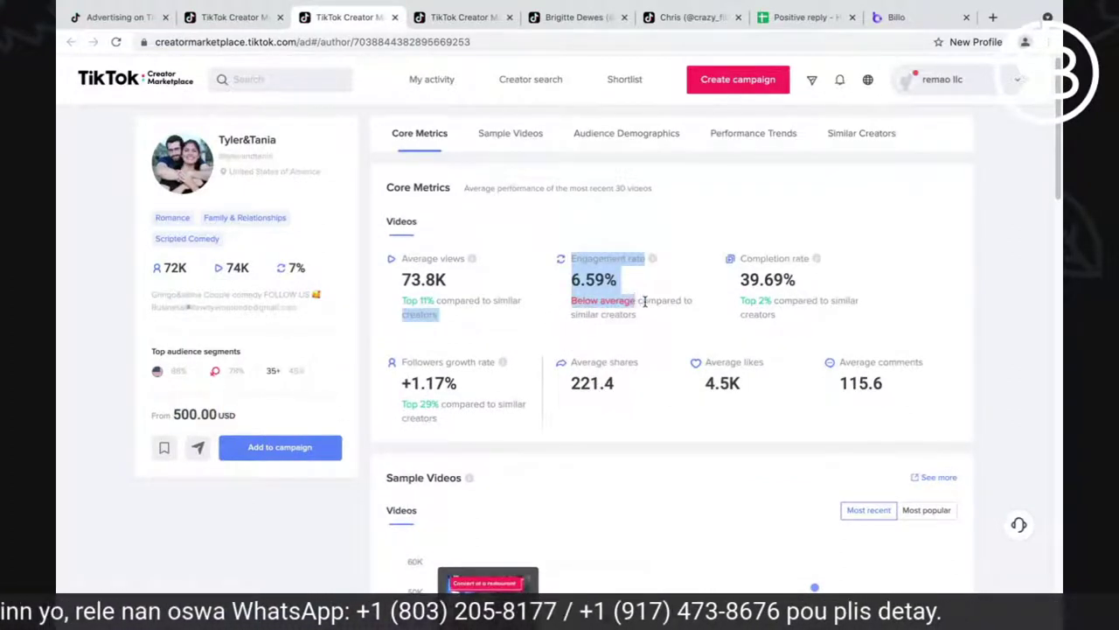
{"action": "left_click", "coordinate": [662, 322]}
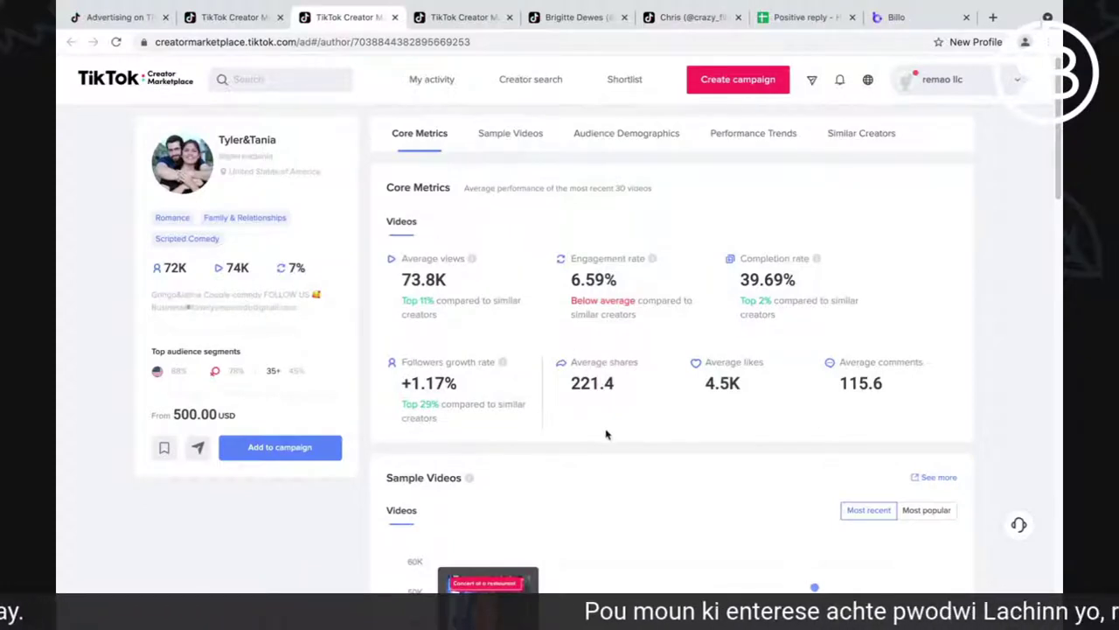
- Review the couple's sample videos and the similar creators, and return to their core metrics
{"action": "scroll", "coordinate": [606, 434], "scroll_direction": "down", "scroll_amount": 10}
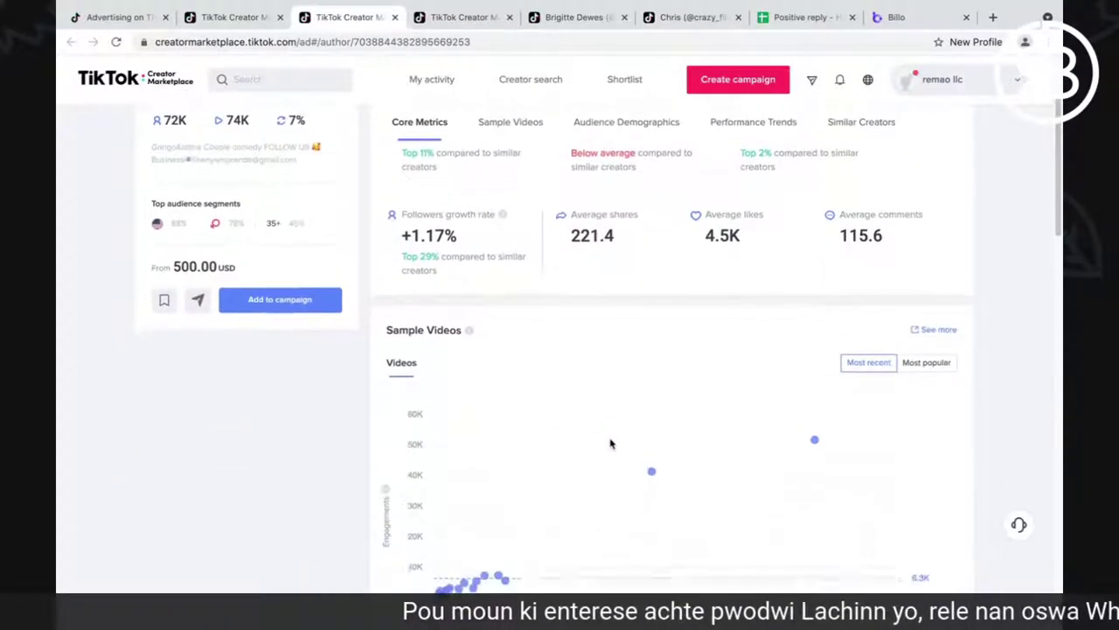
{"action": "scroll", "coordinate": [617, 449], "scroll_direction": "down", "scroll_amount": 12}
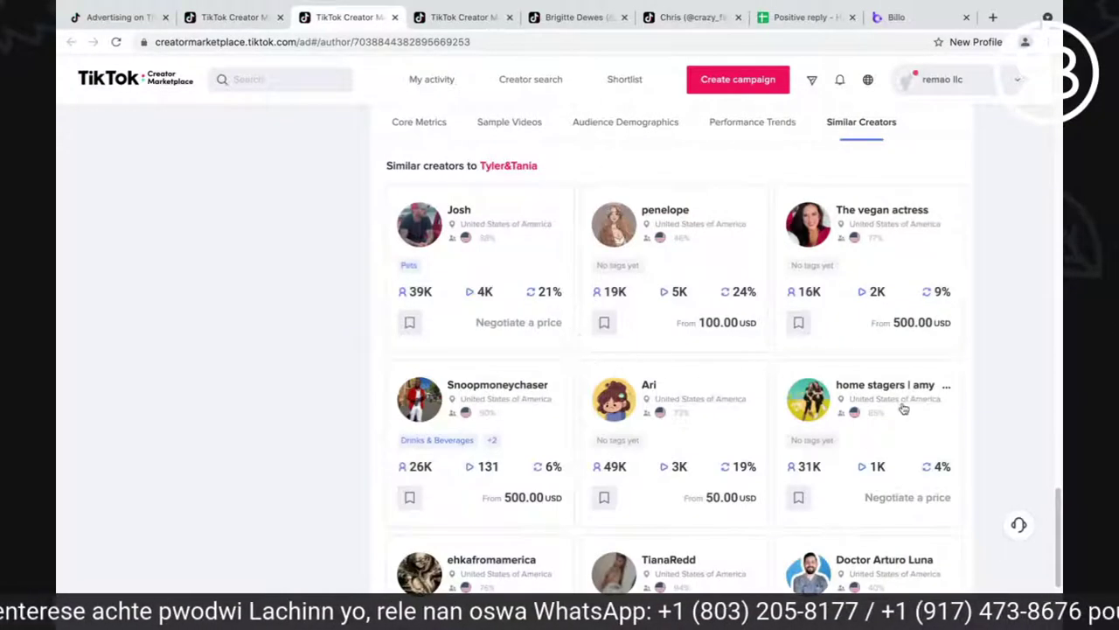
{"action": "scroll", "coordinate": [897, 419], "scroll_direction": "down", "scroll_amount": 3}
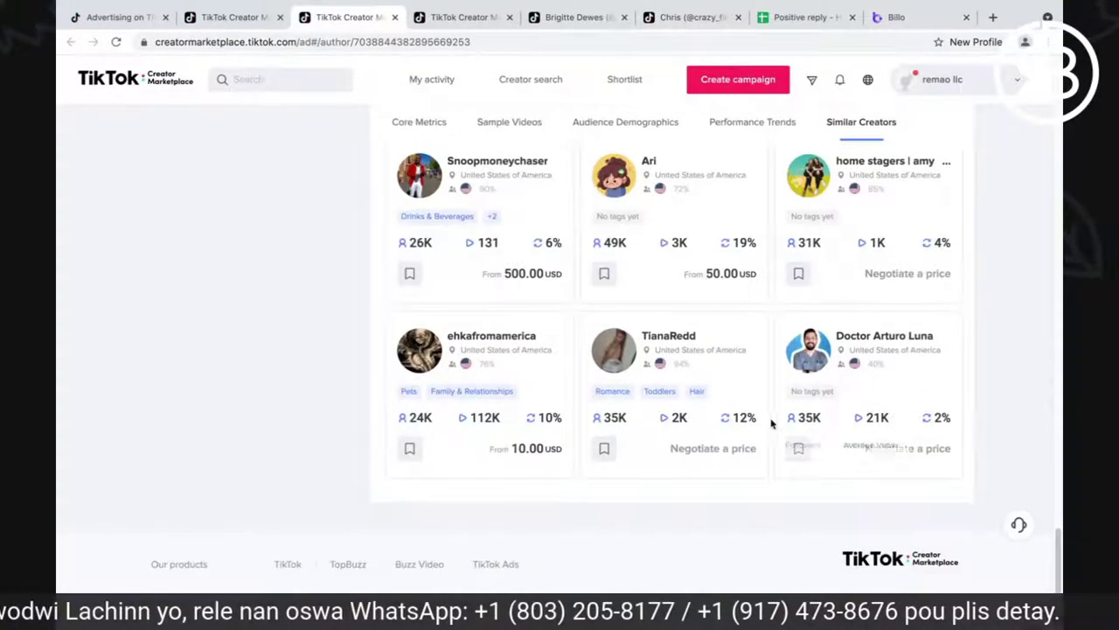
{"action": "scroll", "coordinate": [744, 402], "scroll_direction": "up", "scroll_amount": 5}
{"action": "scroll", "coordinate": [499, 239], "scroll_direction": "up", "scroll_amount": 10}
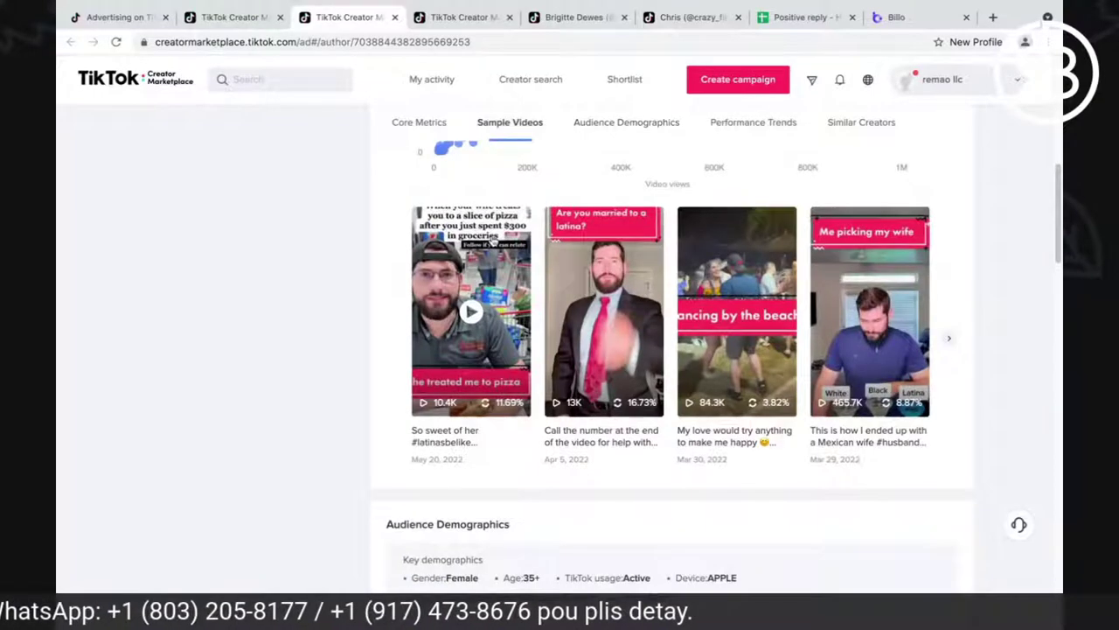
{"action": "scroll", "coordinate": [492, 240], "scroll_direction": "up", "scroll_amount": 5}
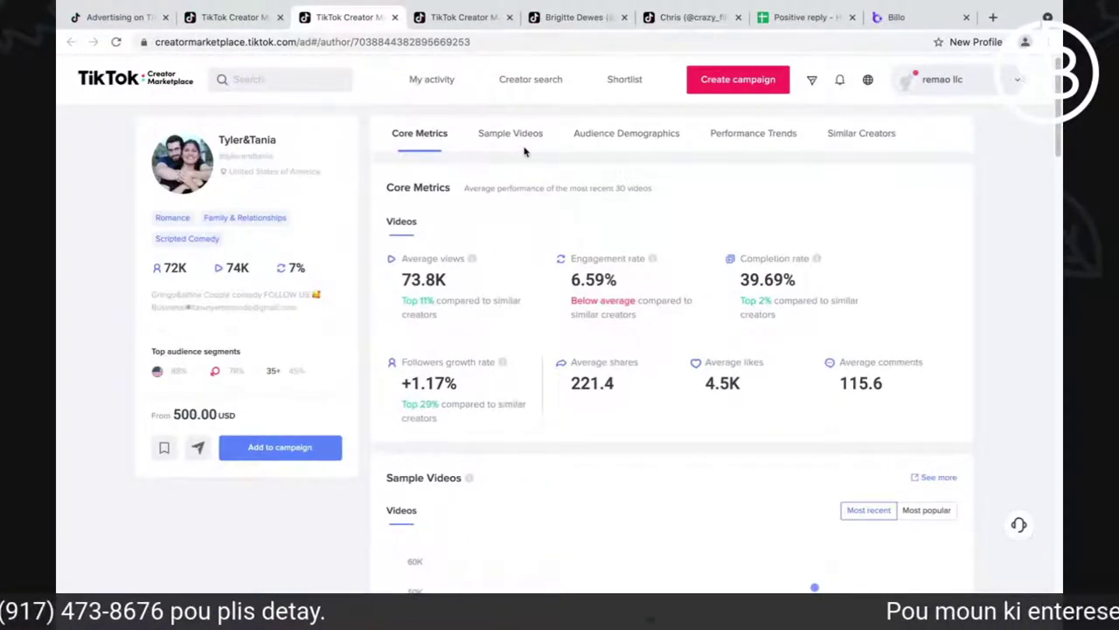
- View the saved shortlists and open the campaign management list of direct invitations
{"action": "left_click", "coordinate": [423, 83]}
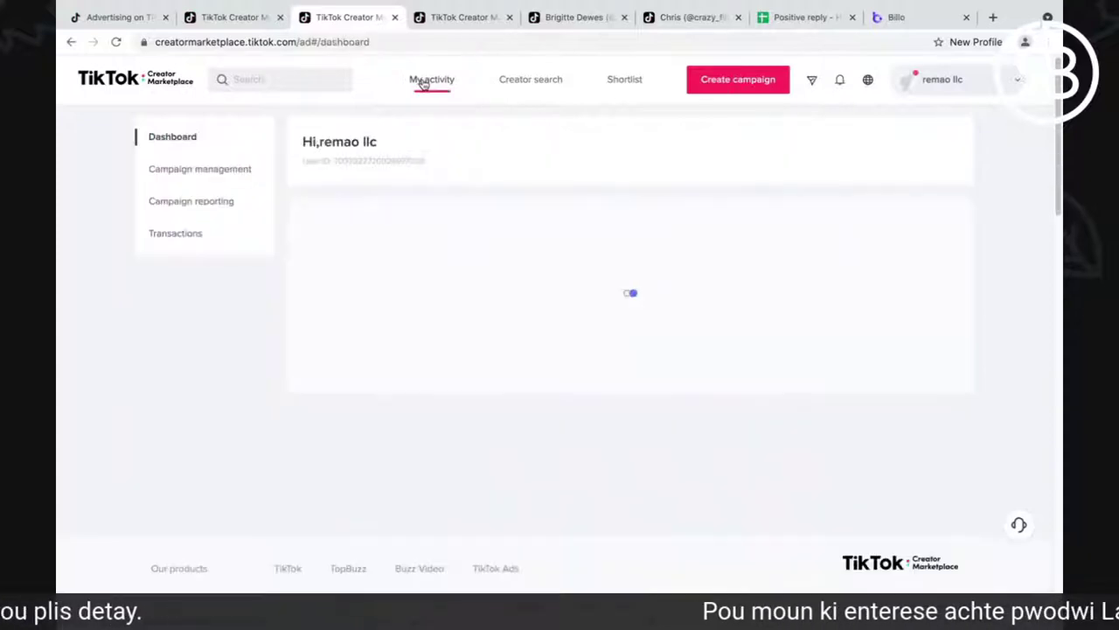
{"action": "left_click", "coordinate": [620, 85]}
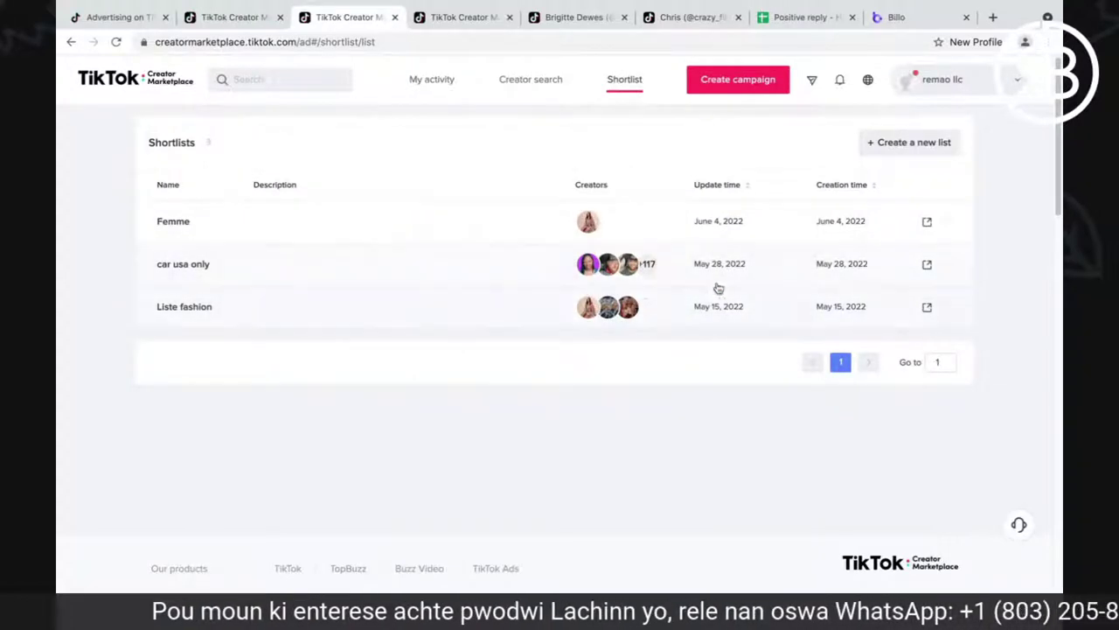
{"action": "left_click", "coordinate": [428, 83]}
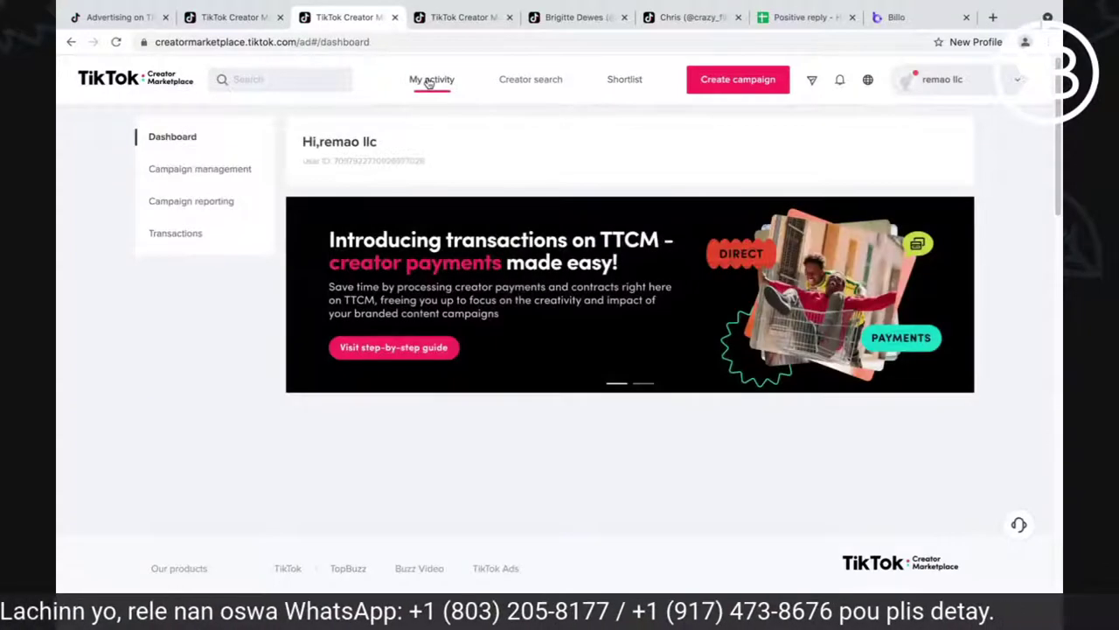
{"action": "left_click", "coordinate": [197, 170]}
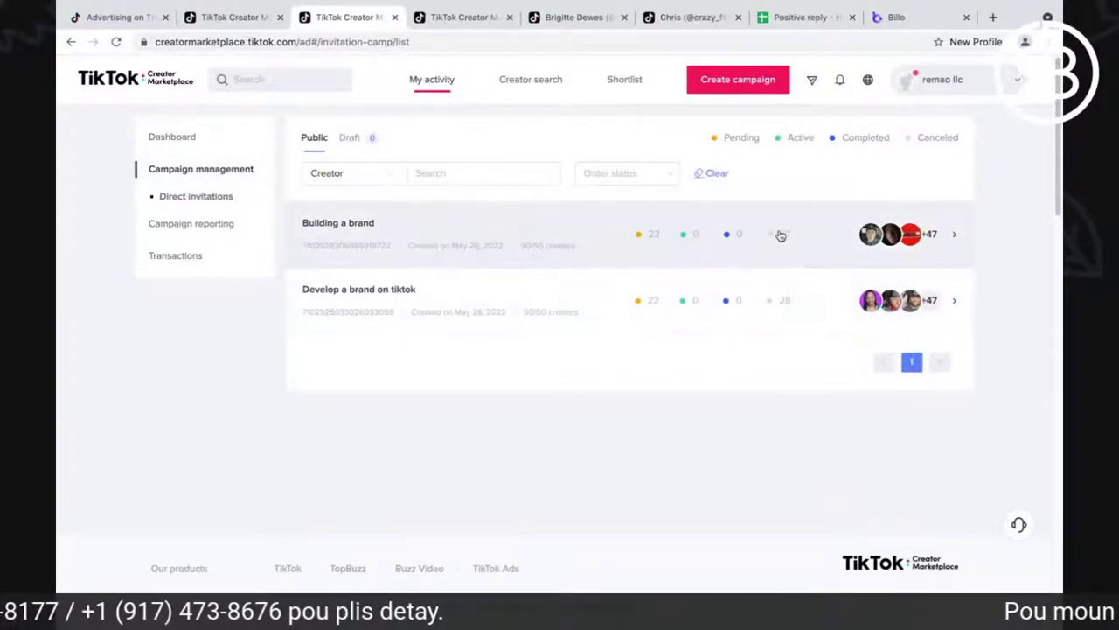
- Open the Building a brand campaign and dismiss the campaign code tip
{"action": "mouse_move", "coordinate": [781, 235]}
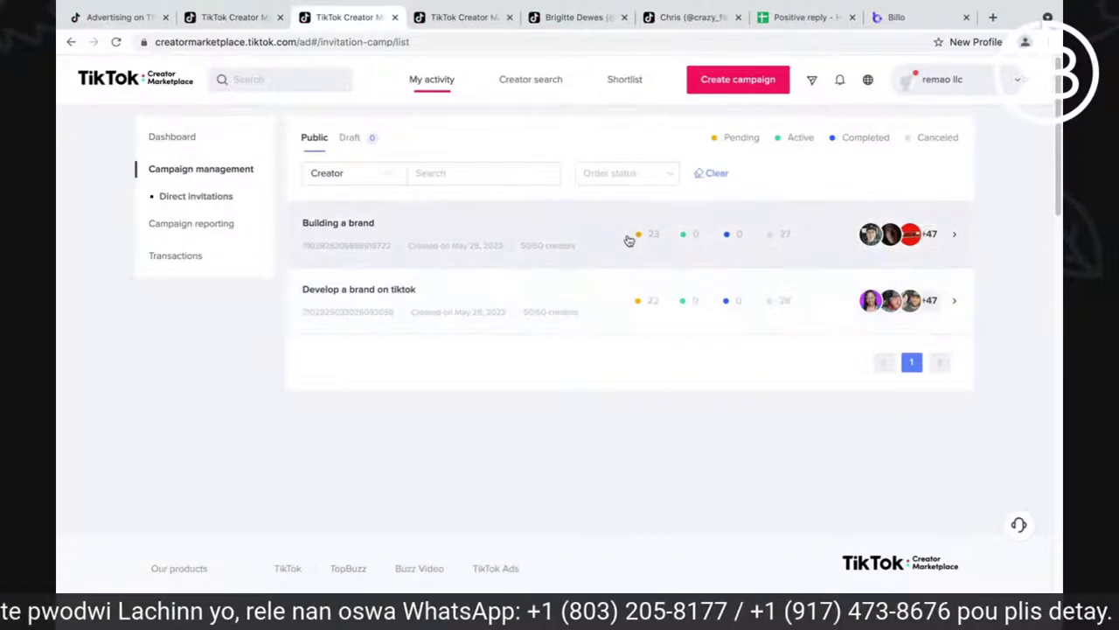
{"action": "left_click", "coordinate": [628, 240]}
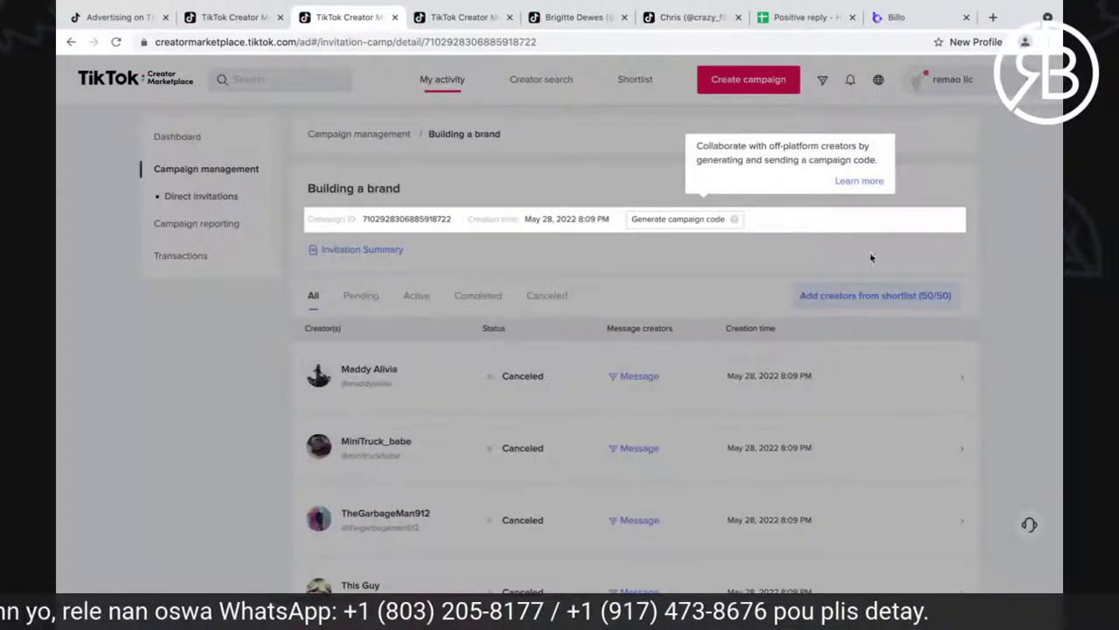
{"action": "left_click", "coordinate": [1007, 190]}
- Review the invitation statuses of the campaign's creators on pages 1 through 3
{"action": "scroll", "coordinate": [868, 376], "scroll_direction": "down", "scroll_amount": 2}
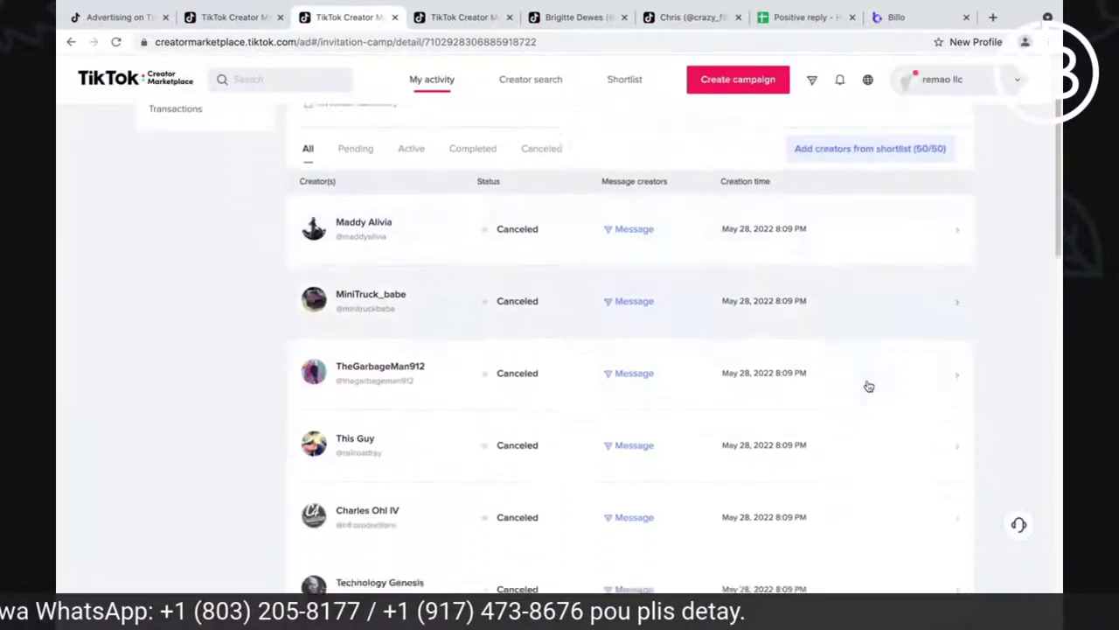
{"action": "scroll", "coordinate": [868, 386], "scroll_direction": "down", "scroll_amount": 6}
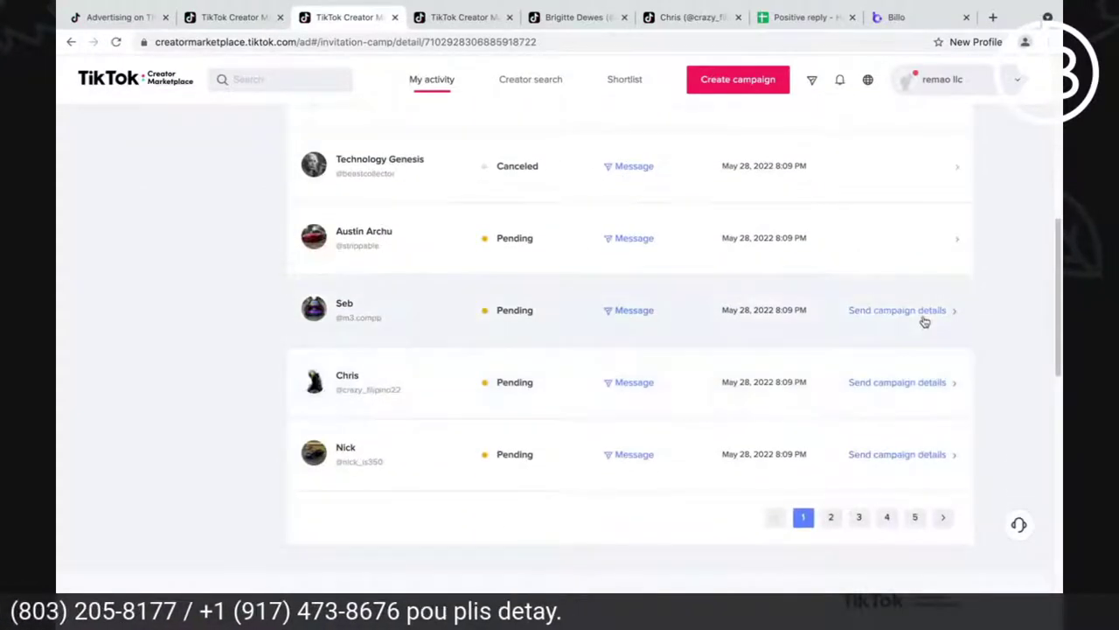
{"action": "scroll", "coordinate": [920, 328], "scroll_direction": "down", "scroll_amount": 1}
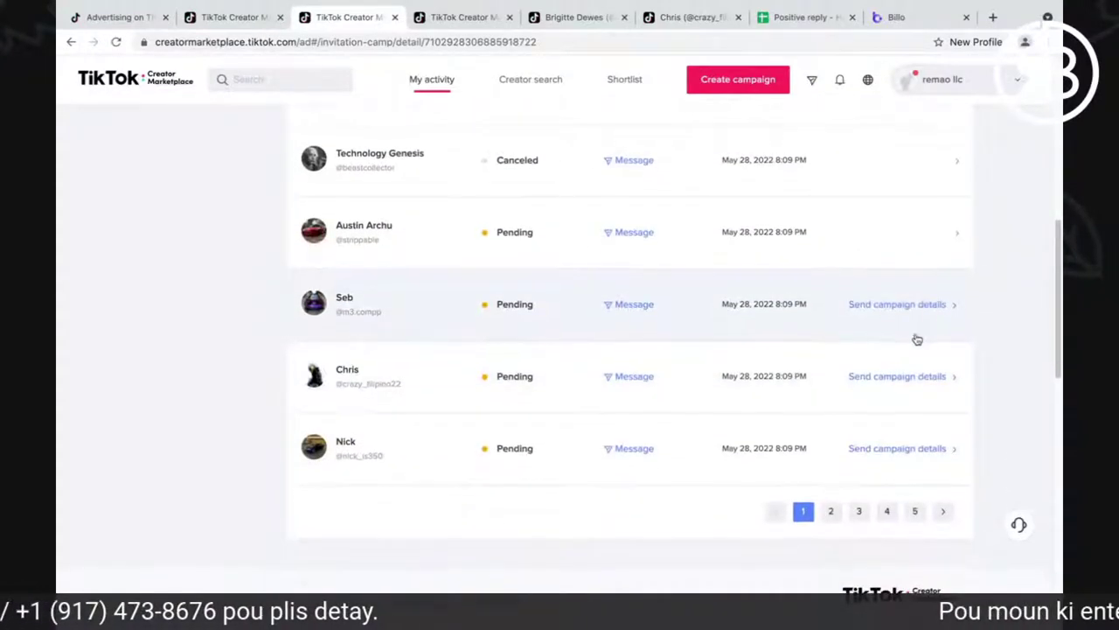
{"action": "scroll", "coordinate": [915, 342], "scroll_direction": "down", "scroll_amount": 2}
{"action": "left_click", "coordinate": [832, 461]}
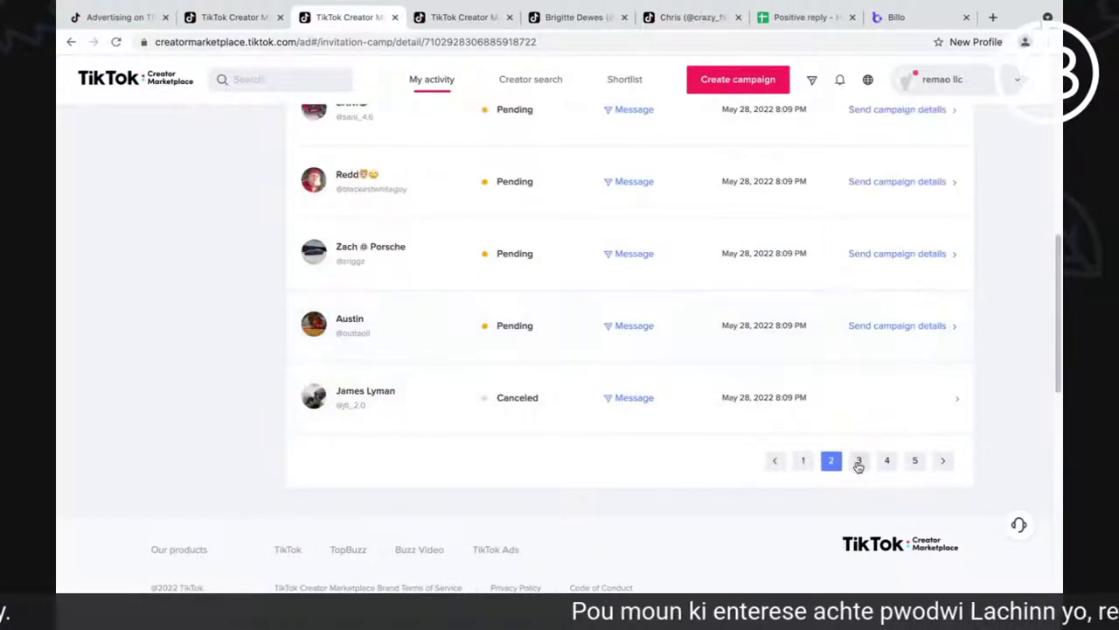
{"action": "left_click", "coordinate": [859, 462]}
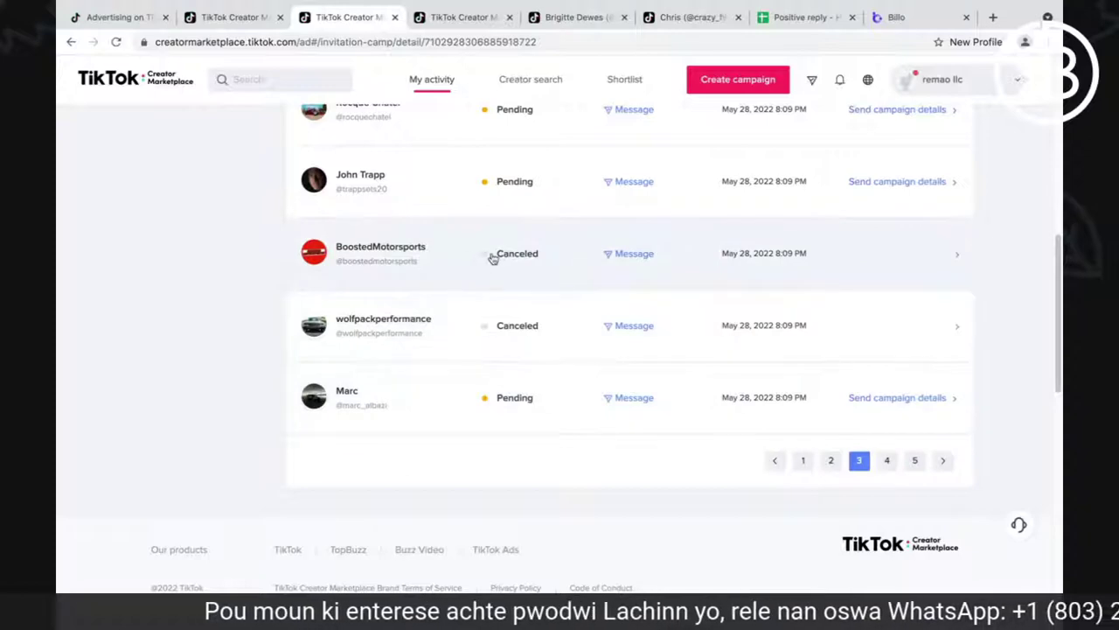
- Open the first listed creator's pending invitation in the campaign and look over its collaboration stages
{"action": "scroll", "coordinate": [645, 295], "scroll_direction": "up", "scroll_amount": 8}
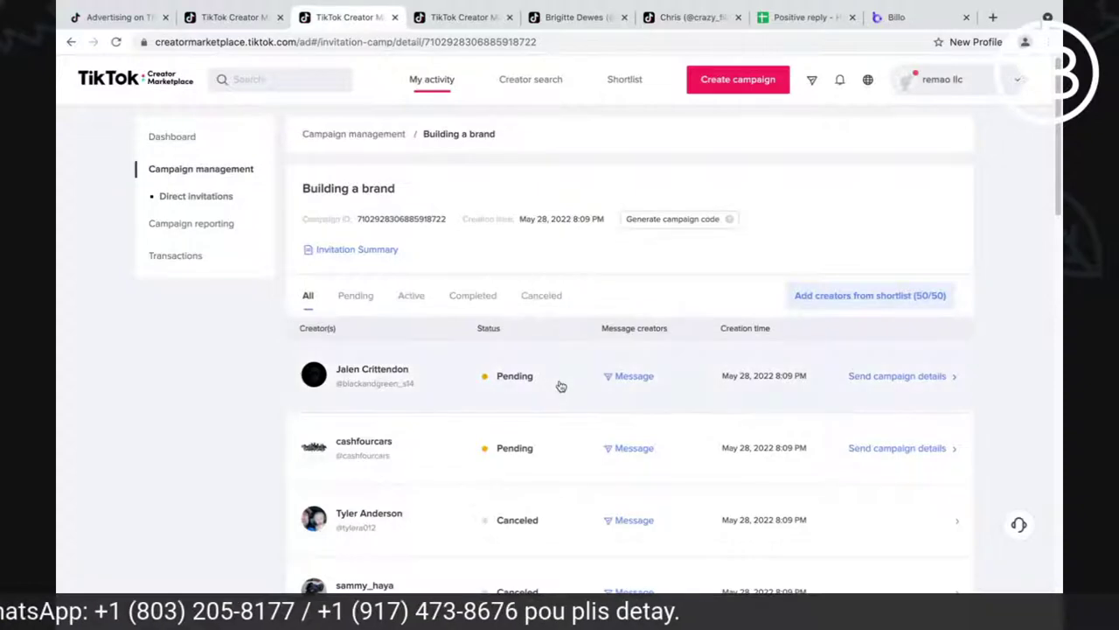
{"action": "left_click", "coordinate": [875, 378]}
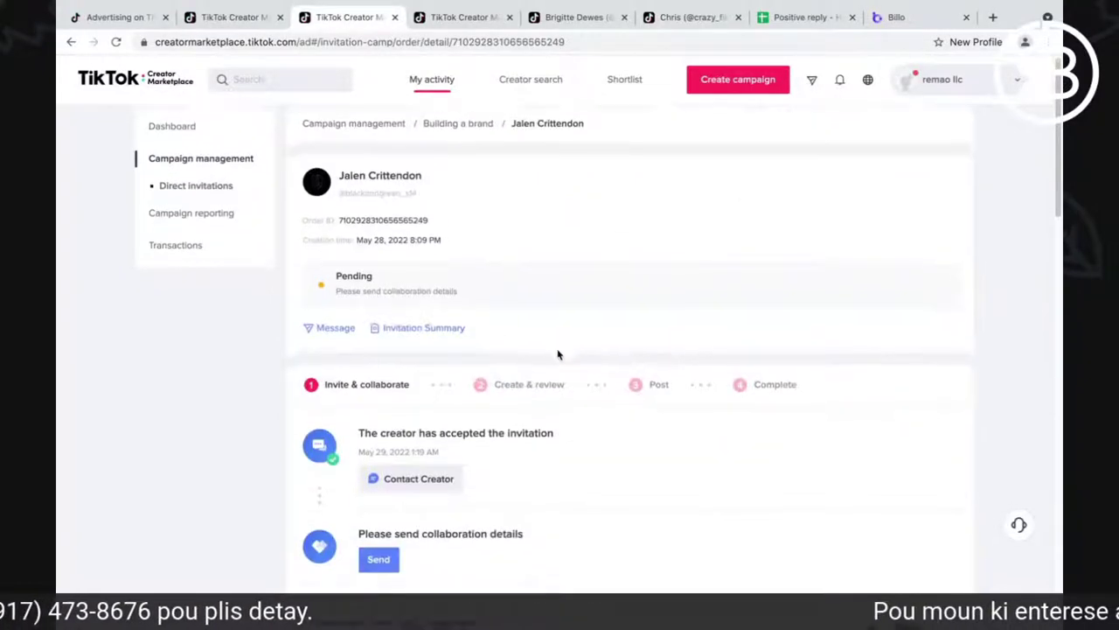
{"action": "scroll", "coordinate": [462, 342], "scroll_direction": "down", "scroll_amount": 5}
{"action": "scroll", "coordinate": [451, 315], "scroll_direction": "up", "scroll_amount": 4}
- View the creator's contact methods, highlight the phone, email and Instagram entries, and close the contact window
{"action": "left_click", "coordinate": [418, 417]}
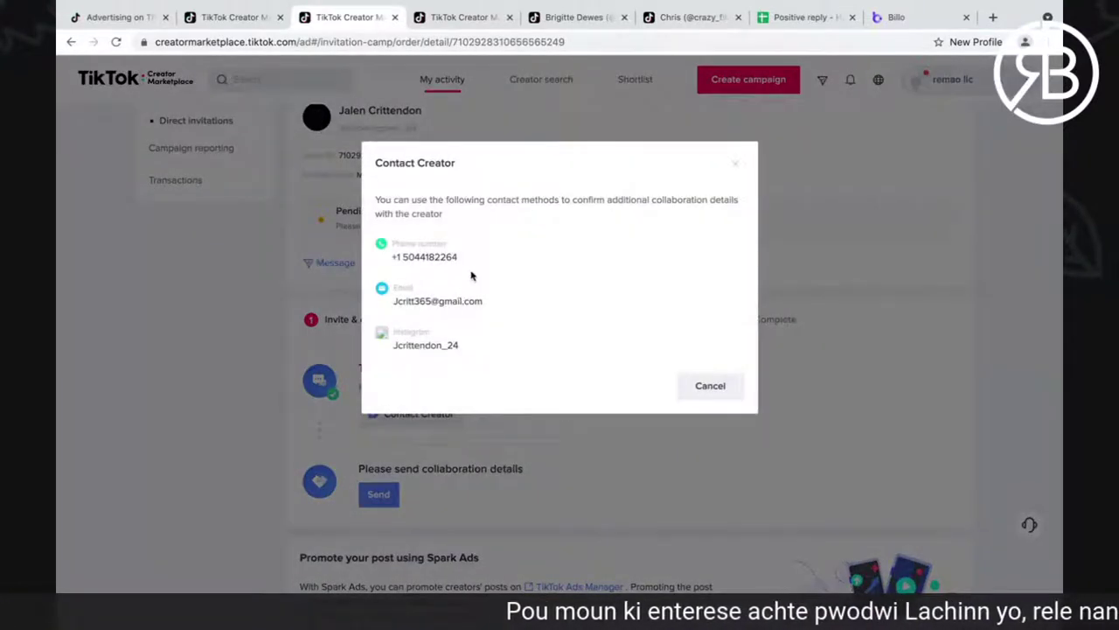
{"action": "left_click_drag", "start_coordinate": [469, 274], "coordinate": [391, 244]}
{"action": "left_click_drag", "start_coordinate": [499, 313], "coordinate": [364, 287]}
{"action": "left_click", "coordinate": [490, 367]}
{"action": "left_click_drag", "start_coordinate": [490, 367], "coordinate": [396, 307]}
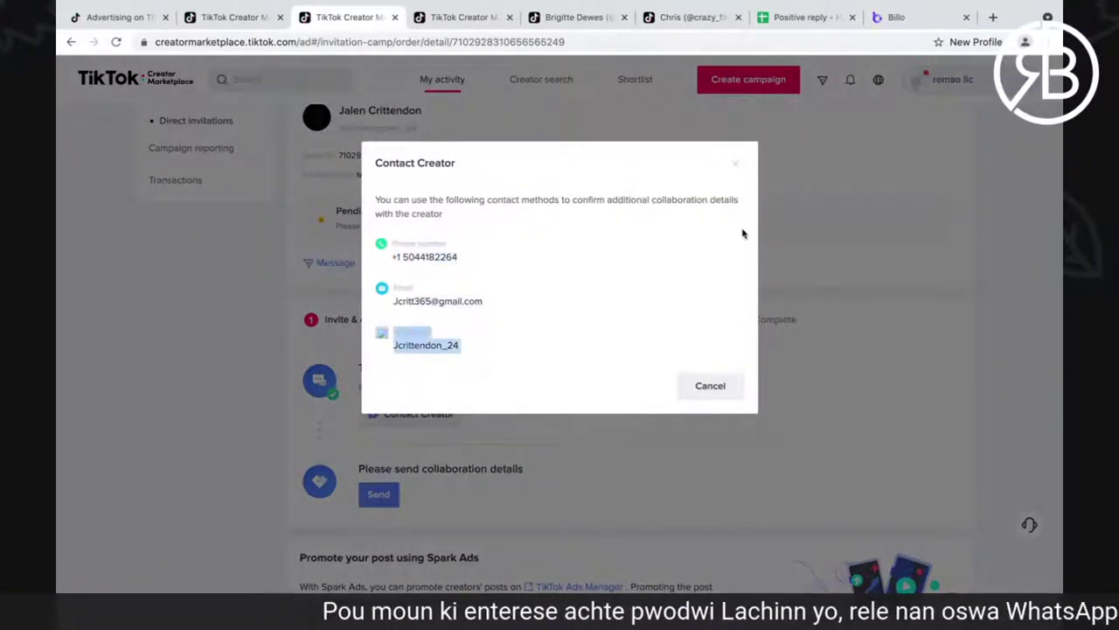
{"action": "left_click", "coordinate": [710, 385]}
- Review the invitation's collaboration steps and check the creator's contact methods once more
{"action": "scroll", "coordinate": [549, 440], "scroll_direction": "down", "scroll_amount": 1}
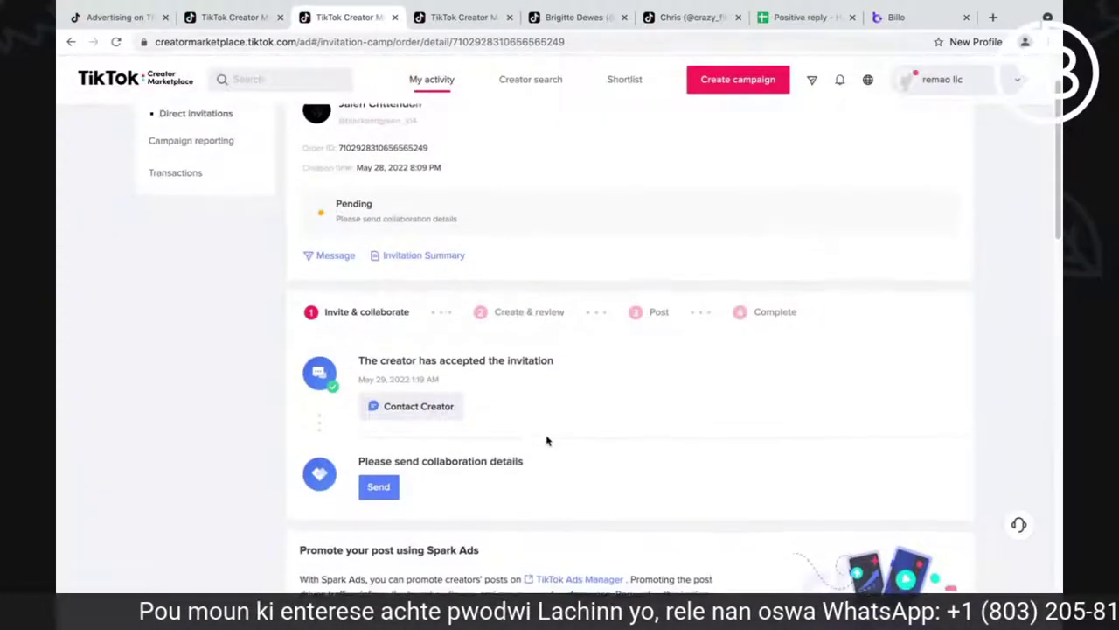
{"action": "scroll", "coordinate": [612, 426], "scroll_direction": "down", "scroll_amount": 3}
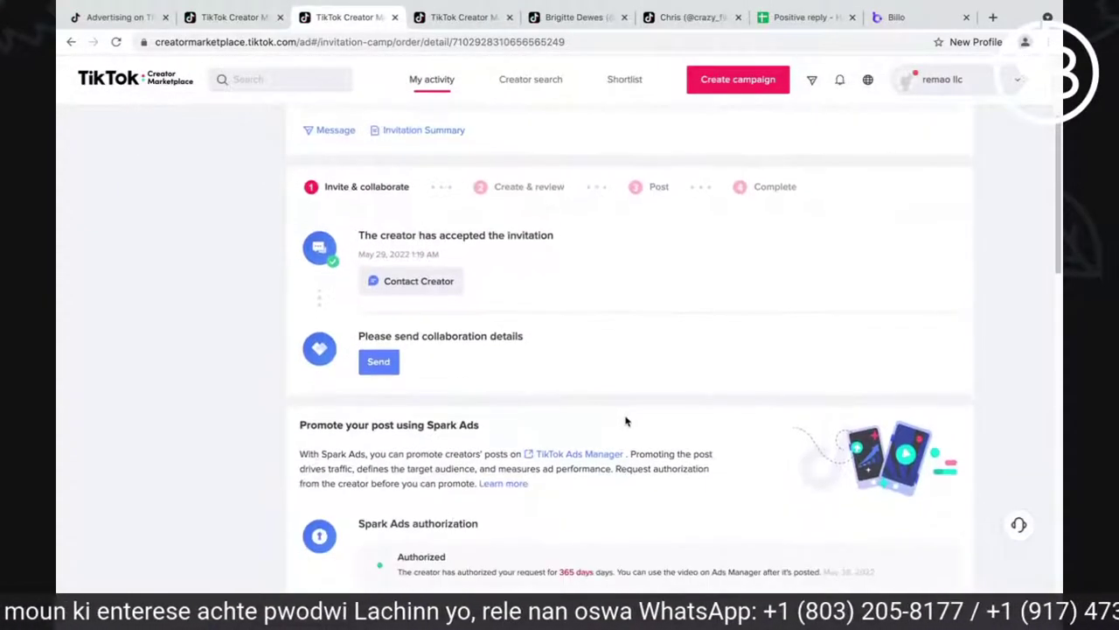
{"action": "scroll", "coordinate": [624, 422], "scroll_direction": "up", "scroll_amount": 1}
{"action": "scroll", "coordinate": [577, 420], "scroll_direction": "up", "scroll_amount": 1}
{"action": "scroll", "coordinate": [580, 417], "scroll_direction": "down", "scroll_amount": 1}
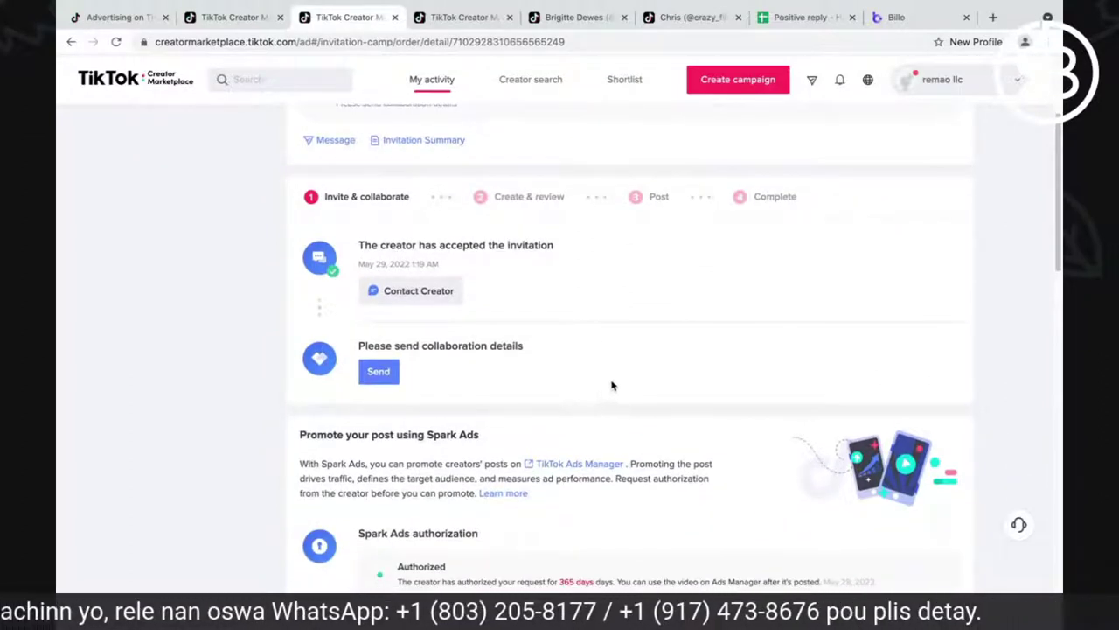
{"action": "scroll", "coordinate": [623, 376], "scroll_direction": "up", "scroll_amount": 1}
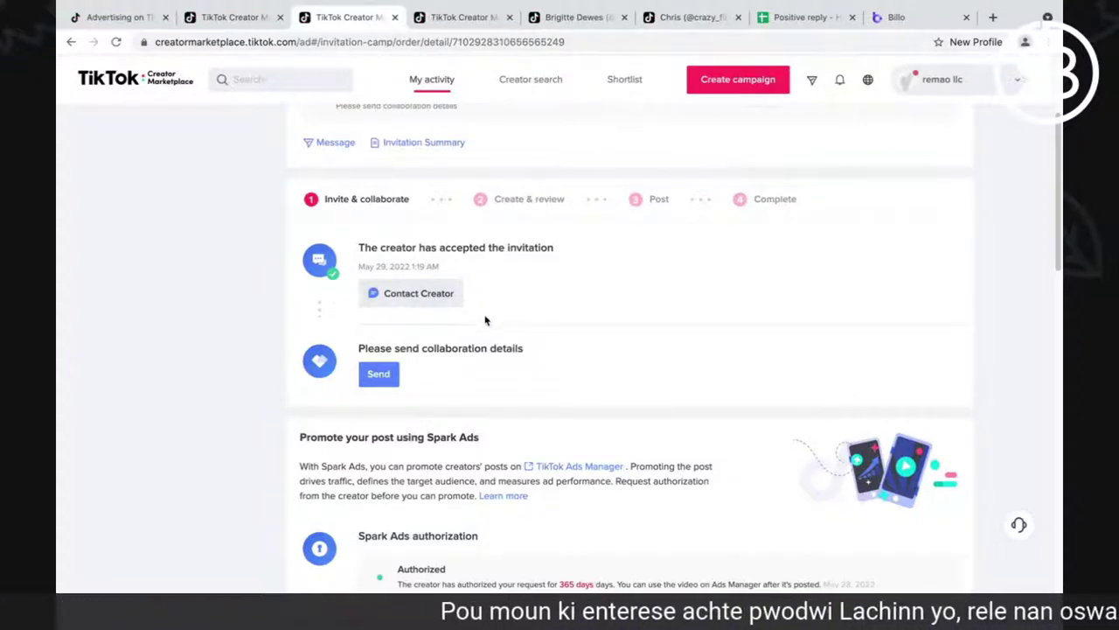
{"action": "left_click", "coordinate": [418, 297]}
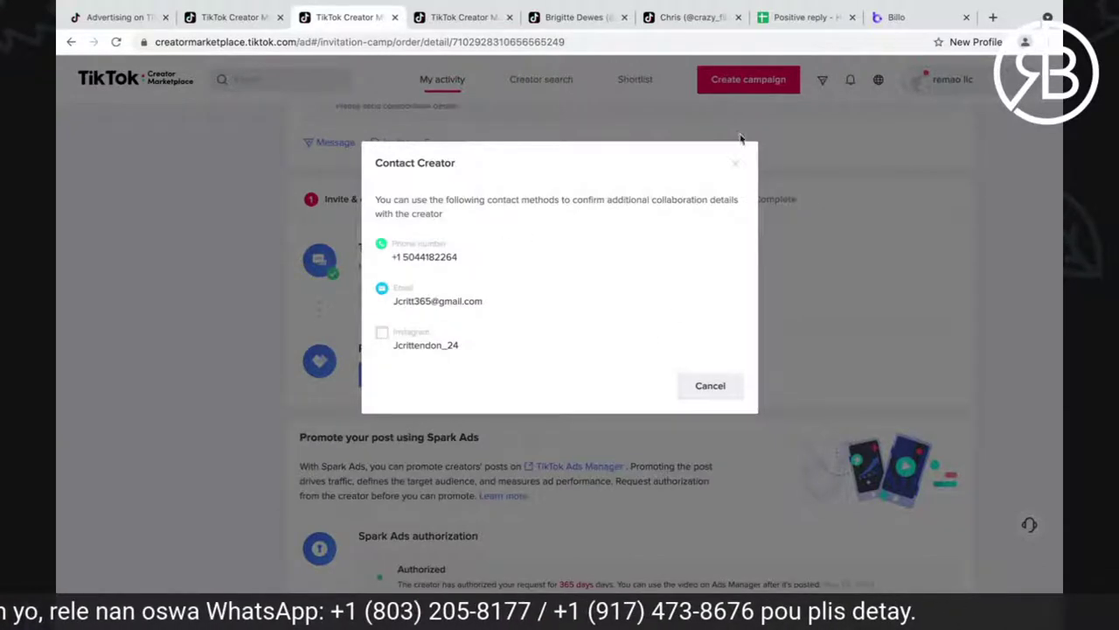
{"action": "left_click", "coordinate": [735, 165]}
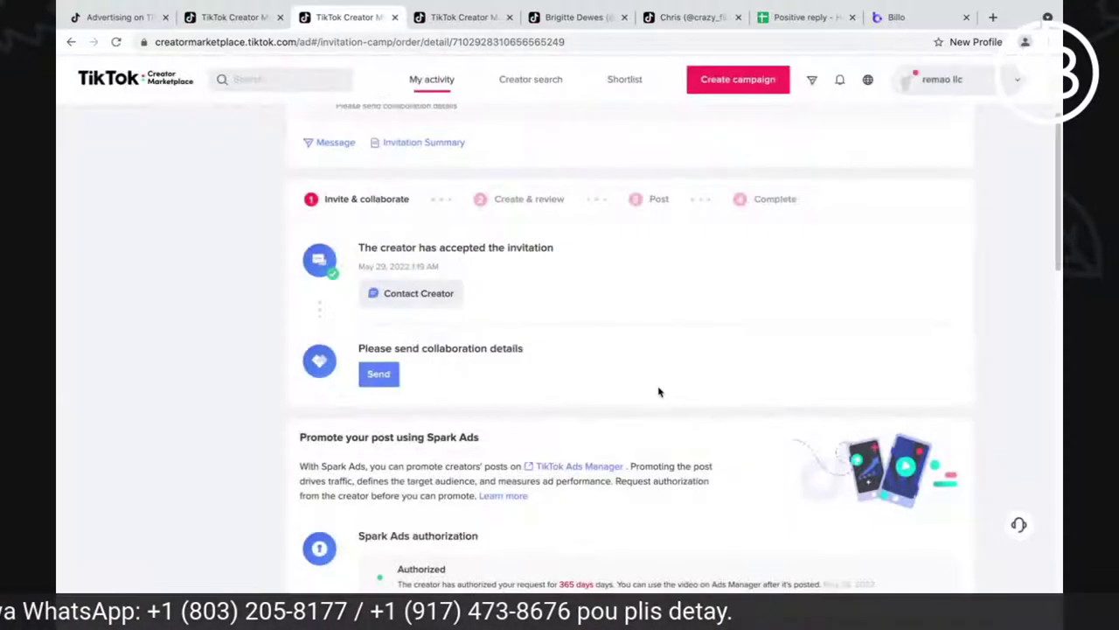
- Examine the Spark Ads promotion and authorization details of the creator's invitation
{"action": "scroll", "coordinate": [637, 390], "scroll_direction": "down", "scroll_amount": 4}
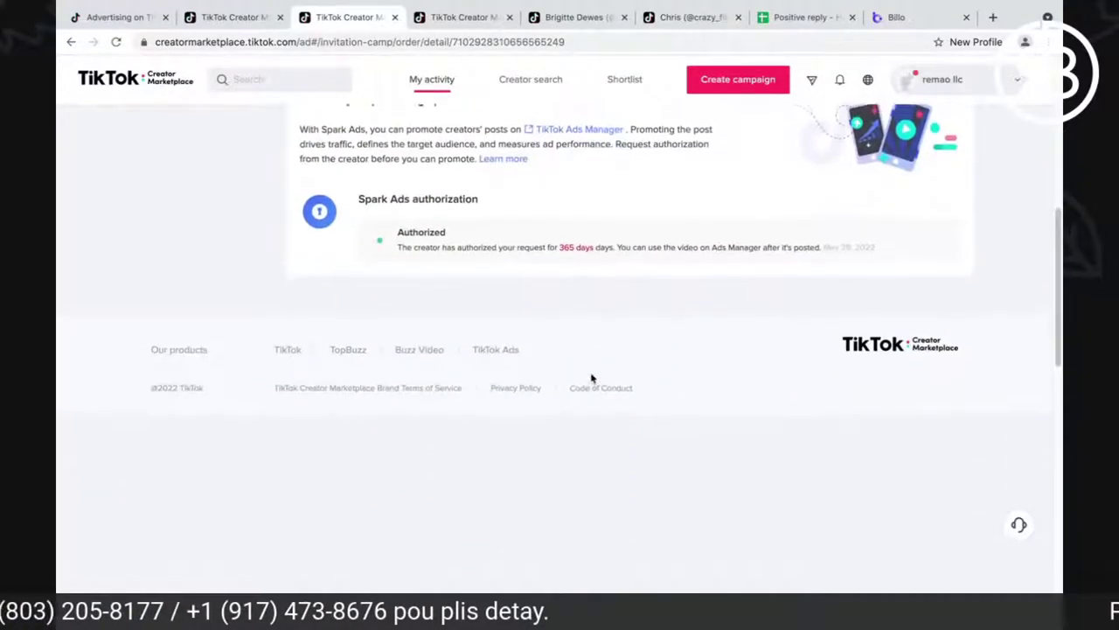
{"action": "scroll", "coordinate": [591, 378], "scroll_direction": "up", "scroll_amount": 2}
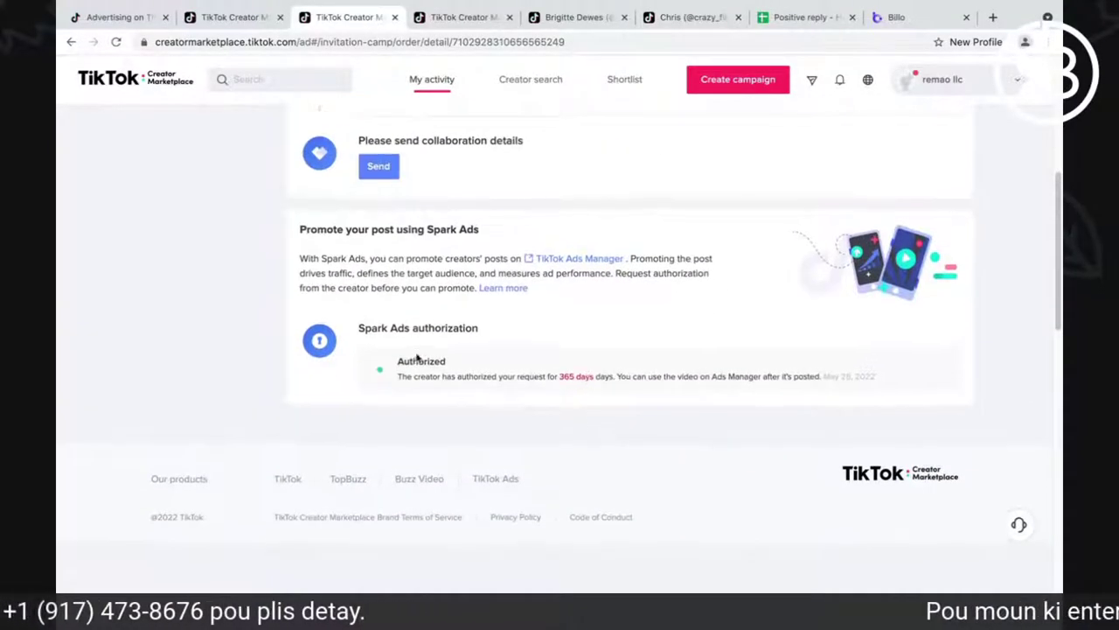
{"action": "left_click_drag", "start_coordinate": [364, 328], "coordinate": [399, 360]}
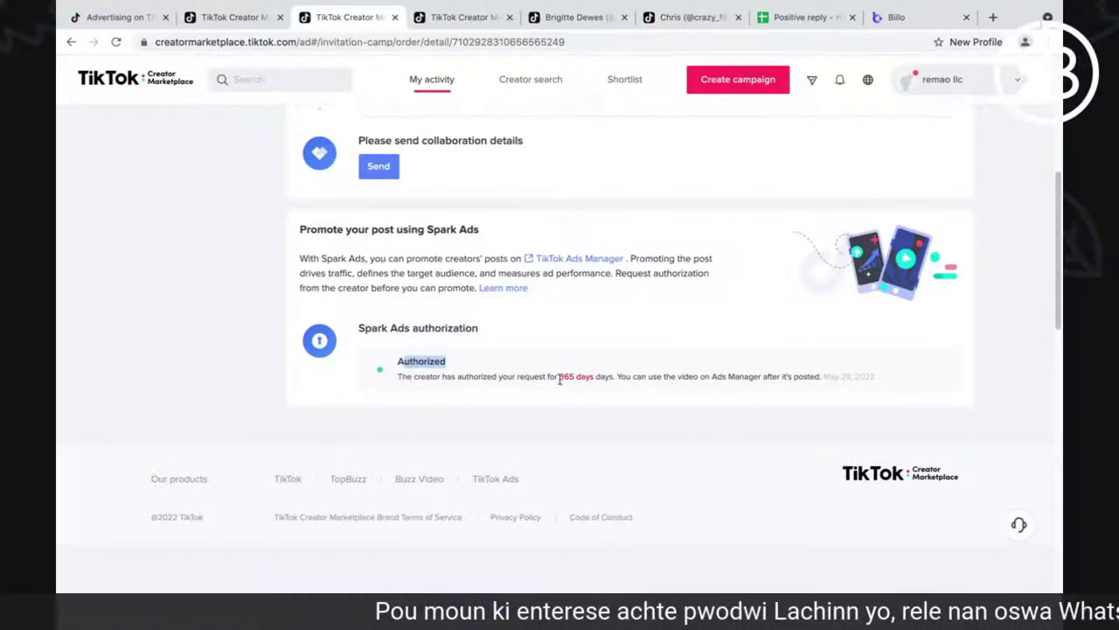
{"action": "left_click", "coordinate": [622, 418]}
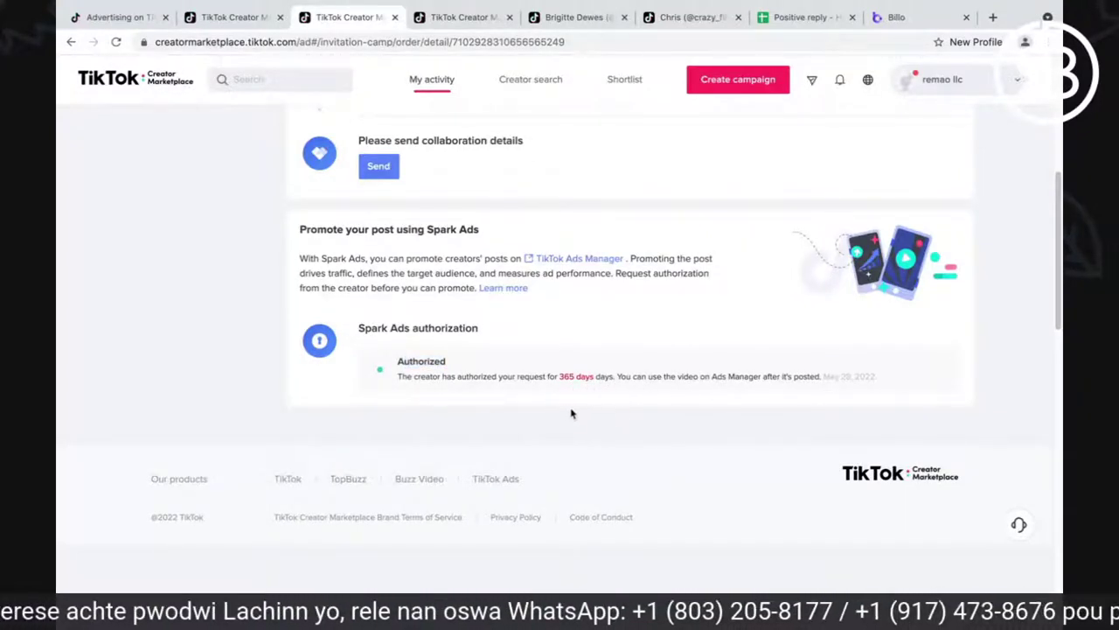
{"action": "scroll", "coordinate": [524, 323], "scroll_direction": "down", "scroll_amount": 1}
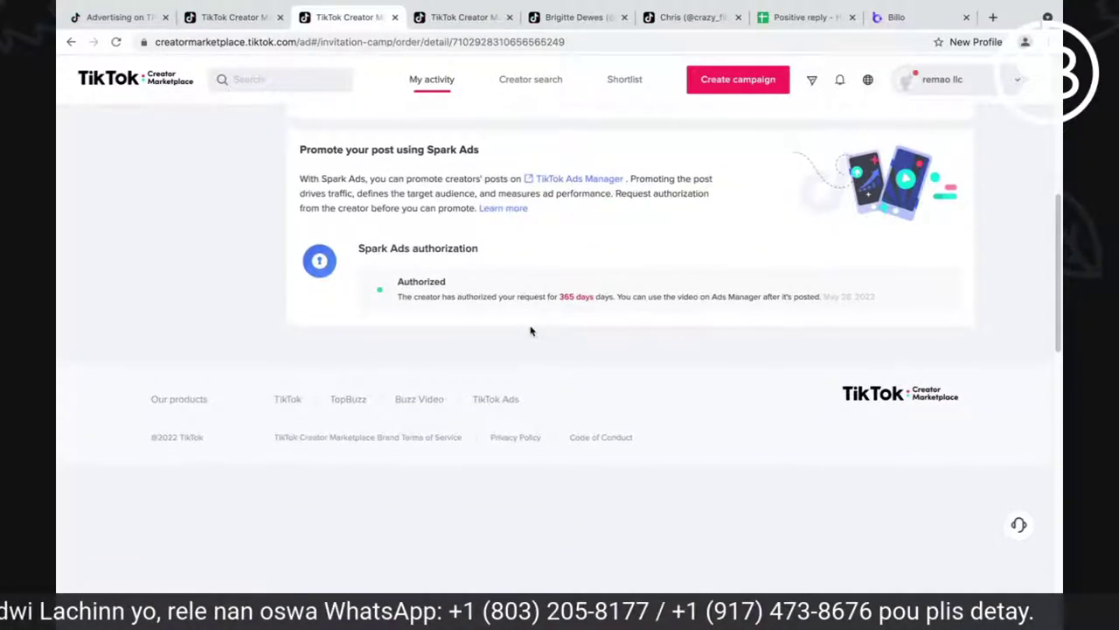
{"action": "scroll", "coordinate": [532, 332], "scroll_direction": "up", "scroll_amount": 1}
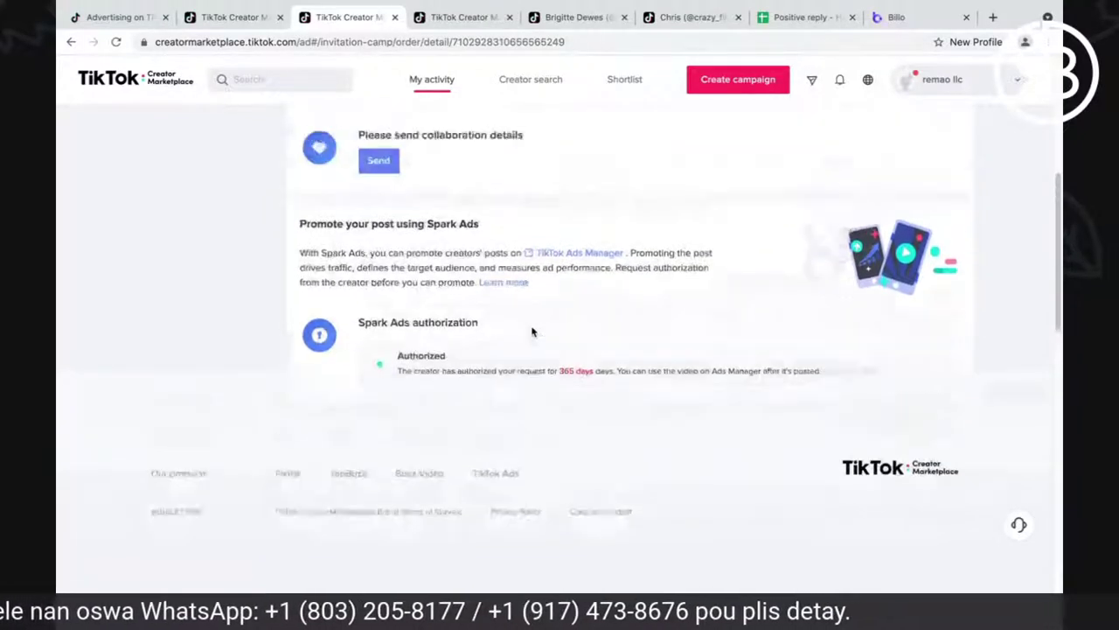
{"action": "scroll", "coordinate": [532, 332], "scroll_direction": "up", "scroll_amount": 5}
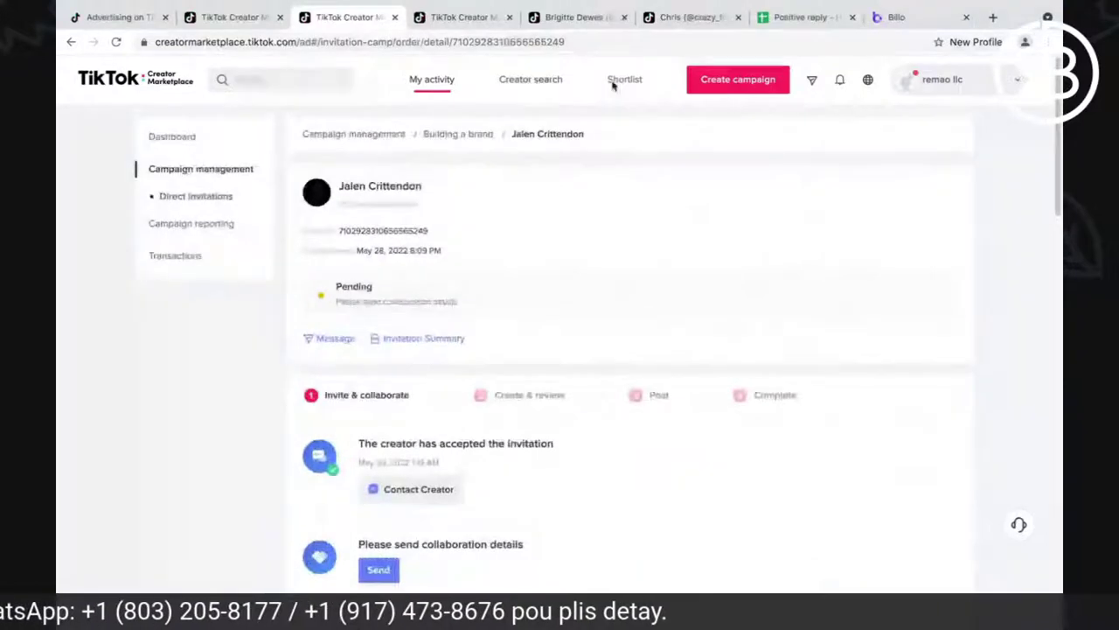
- Start creating a new campaign from the creator search and point out the brand name and website fields
{"action": "left_click", "coordinate": [523, 84]}
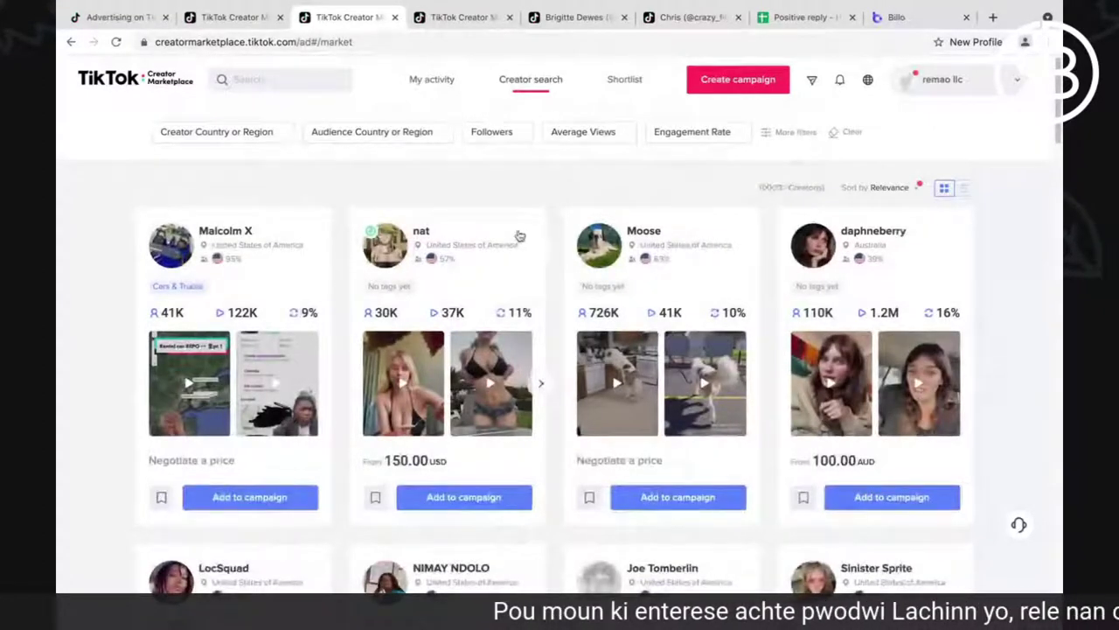
{"action": "left_click", "coordinate": [727, 83]}
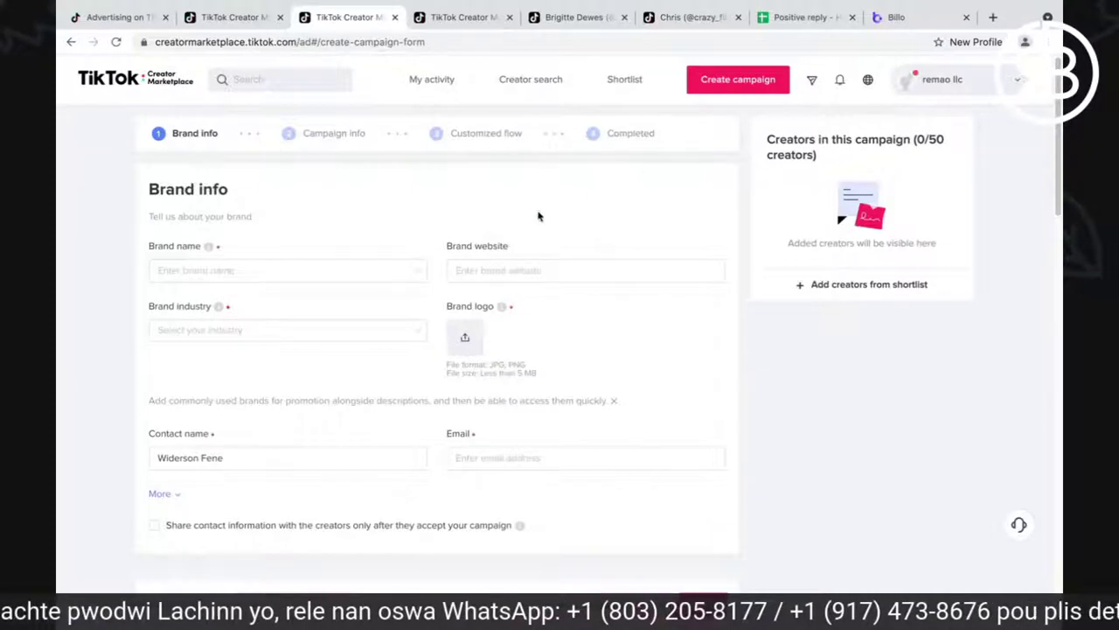
{"action": "left_click", "coordinate": [272, 267]}
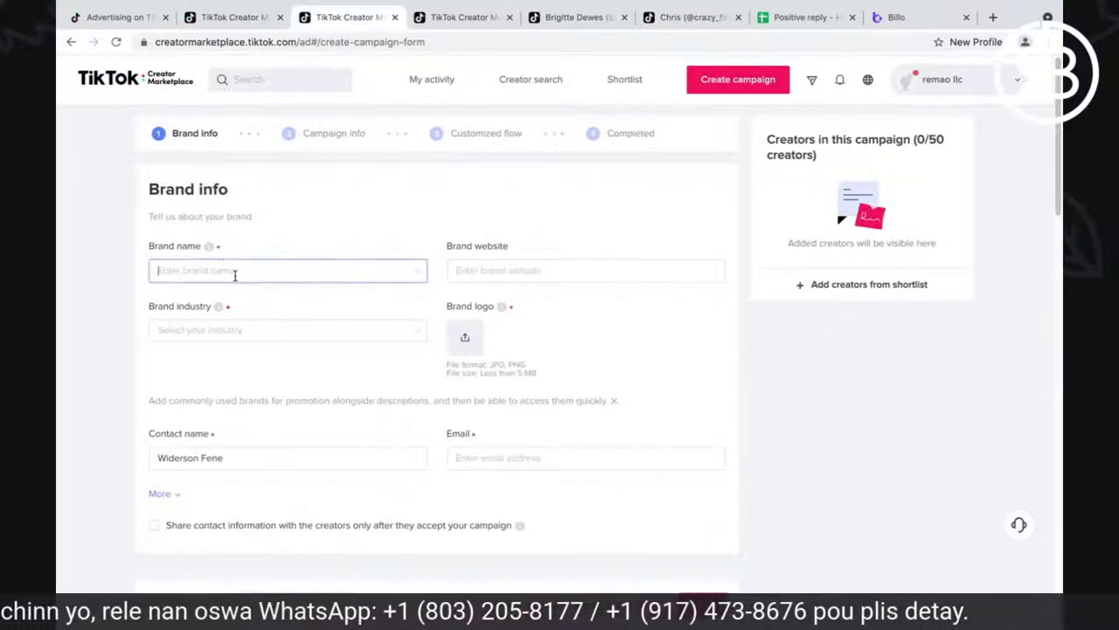
{"action": "left_click", "coordinate": [556, 274]}
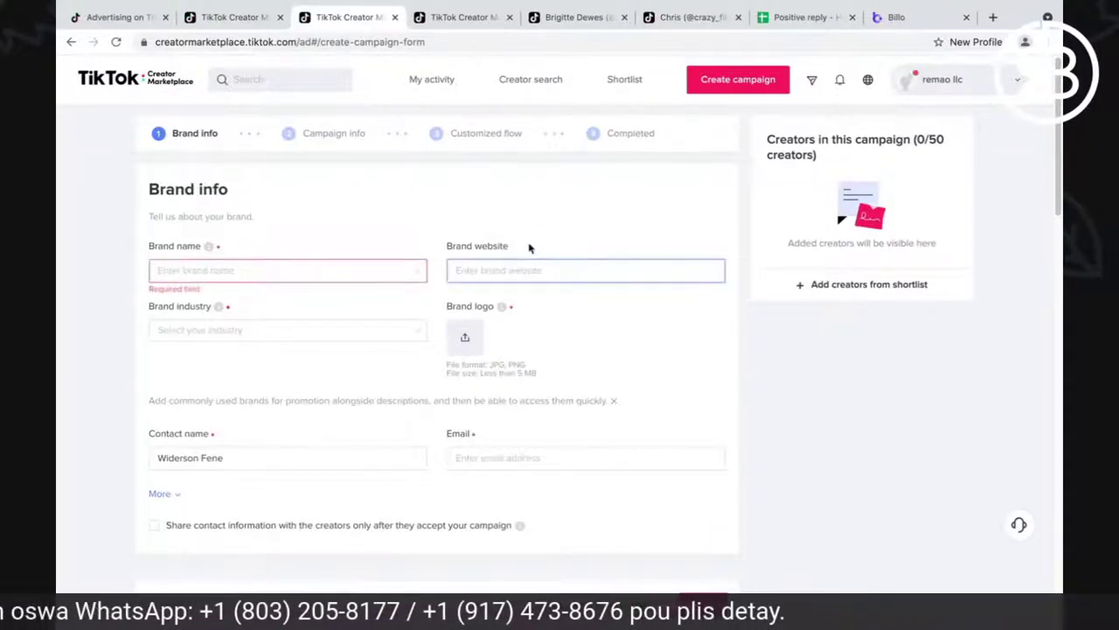
- Browse the brand industry options under Clothing & Accessories and close the list without choosing one
{"action": "left_click", "coordinate": [242, 334]}
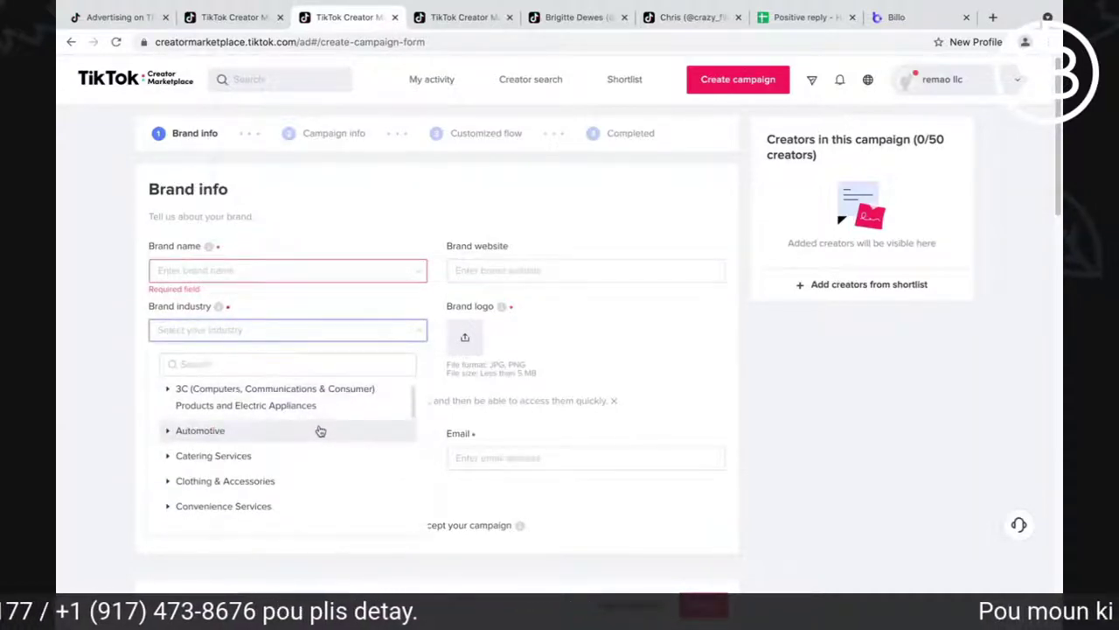
{"action": "left_click", "coordinate": [169, 478]}
{"action": "scroll", "coordinate": [286, 478], "scroll_direction": "down", "scroll_amount": 3}
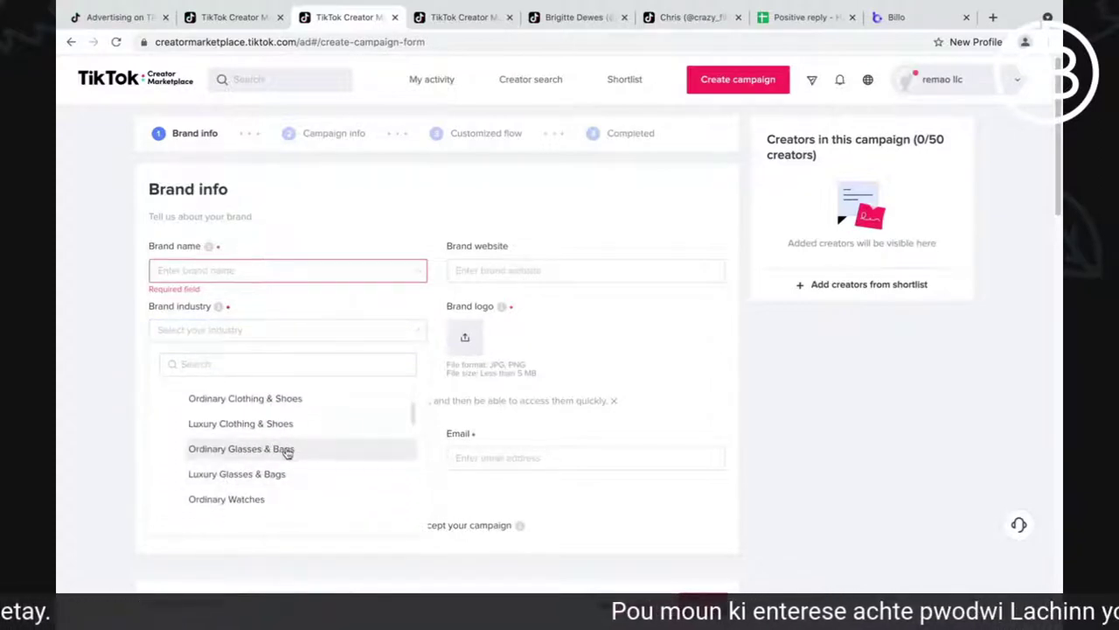
{"action": "left_click", "coordinate": [432, 302]}
{"action": "scroll", "coordinate": [367, 360], "scroll_direction": "down", "scroll_amount": 2}
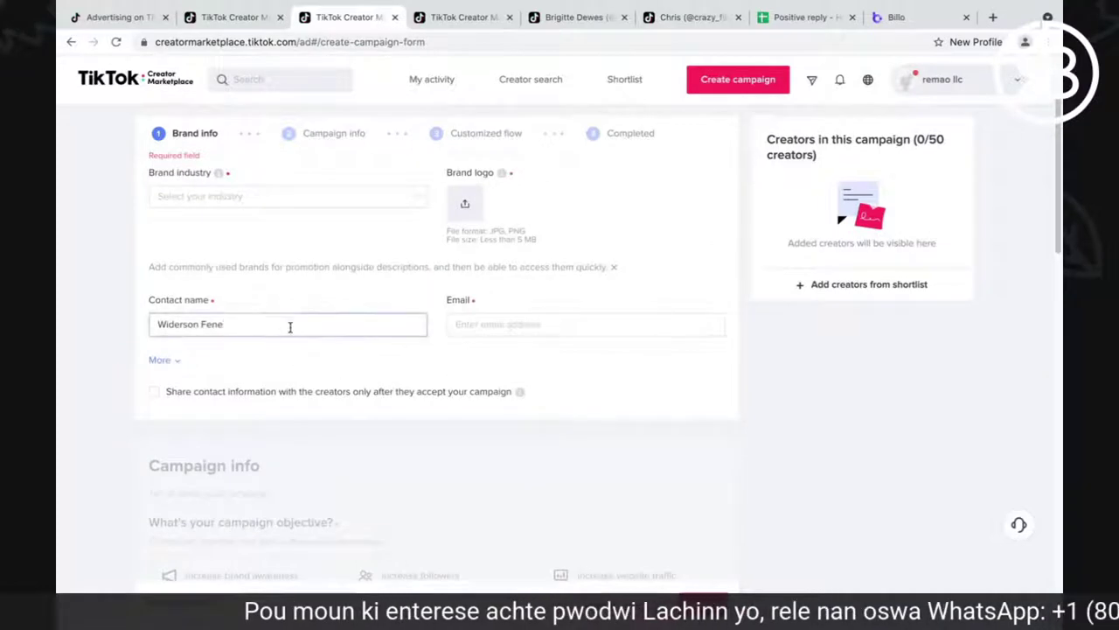
- Expand the additional contact fields and enable sharing contact information only after creators accept the campaign
{"action": "left_click_drag", "start_coordinate": [290, 325], "coordinate": [111, 324]}
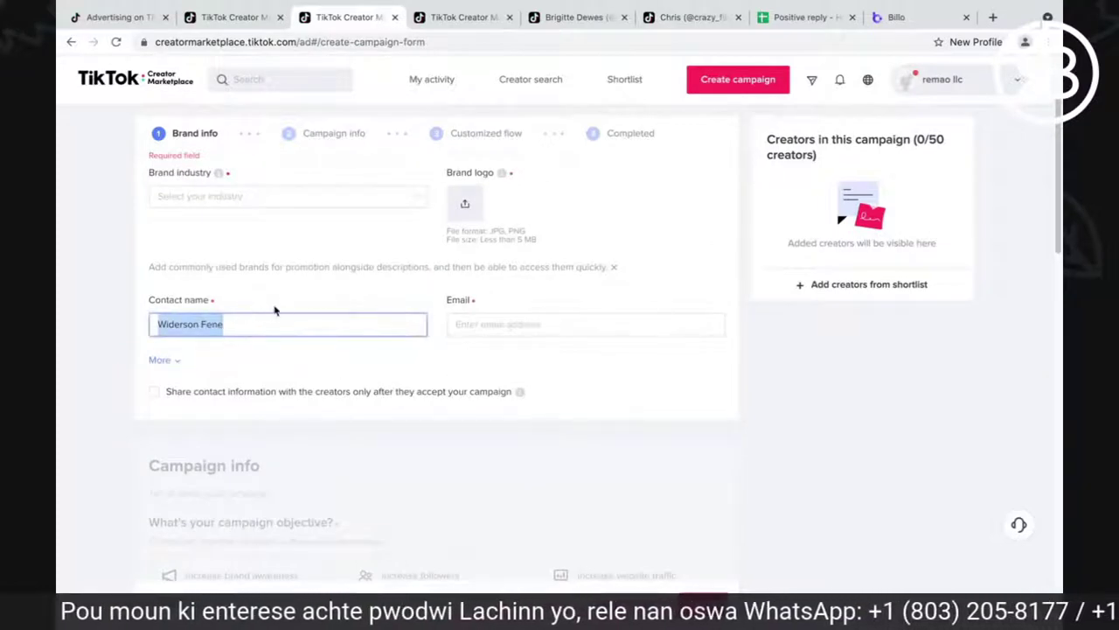
{"action": "left_click", "coordinate": [537, 325]}
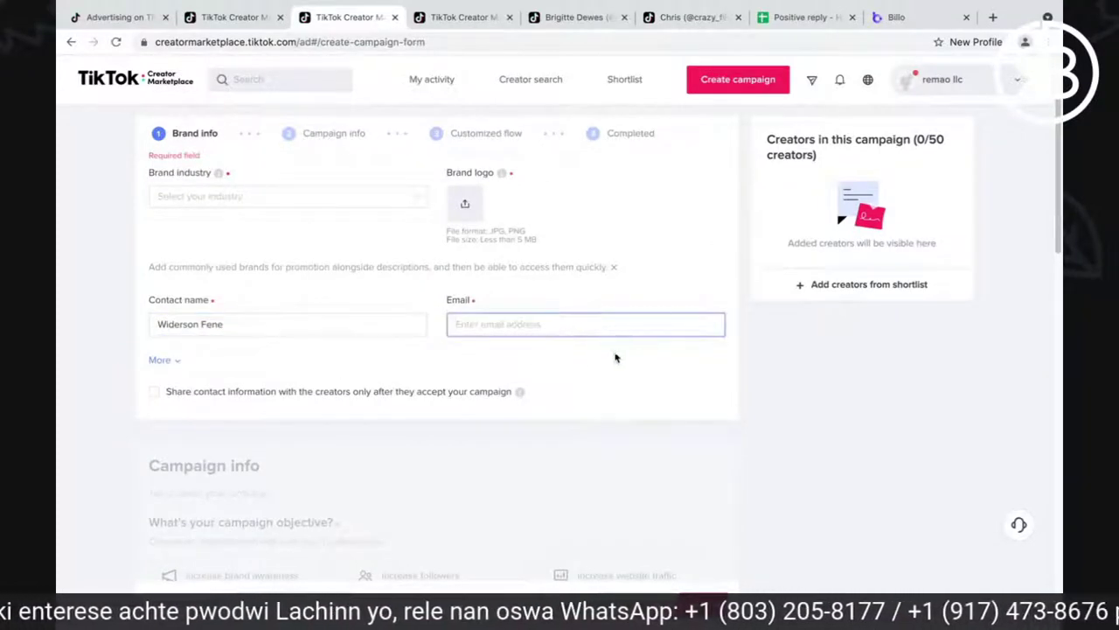
{"action": "left_click", "coordinate": [167, 351]}
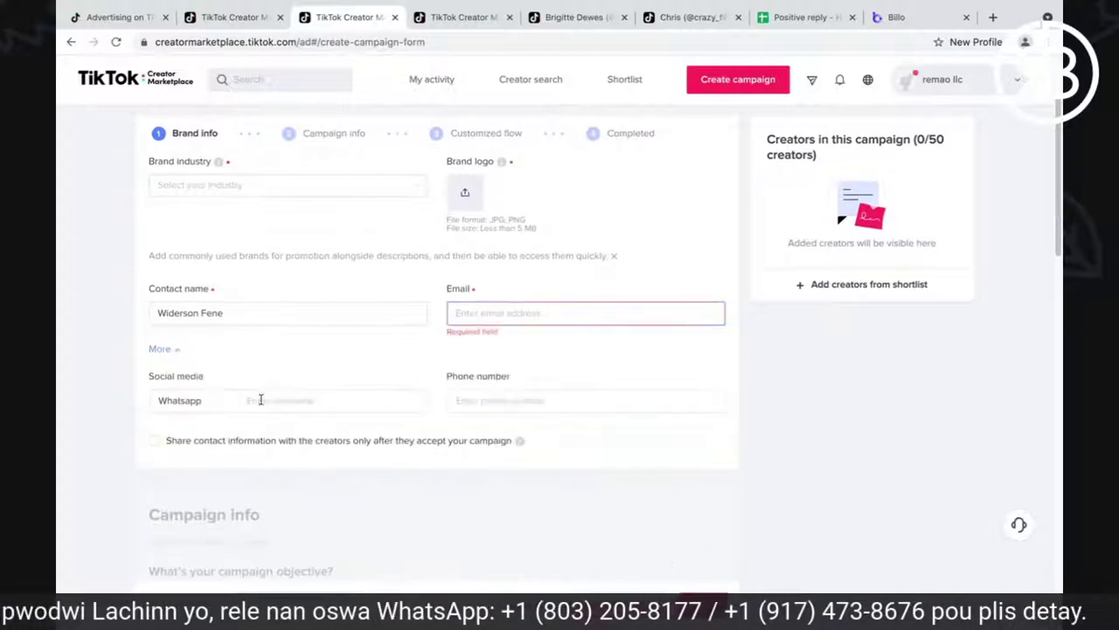
{"action": "left_click", "coordinate": [264, 399]}
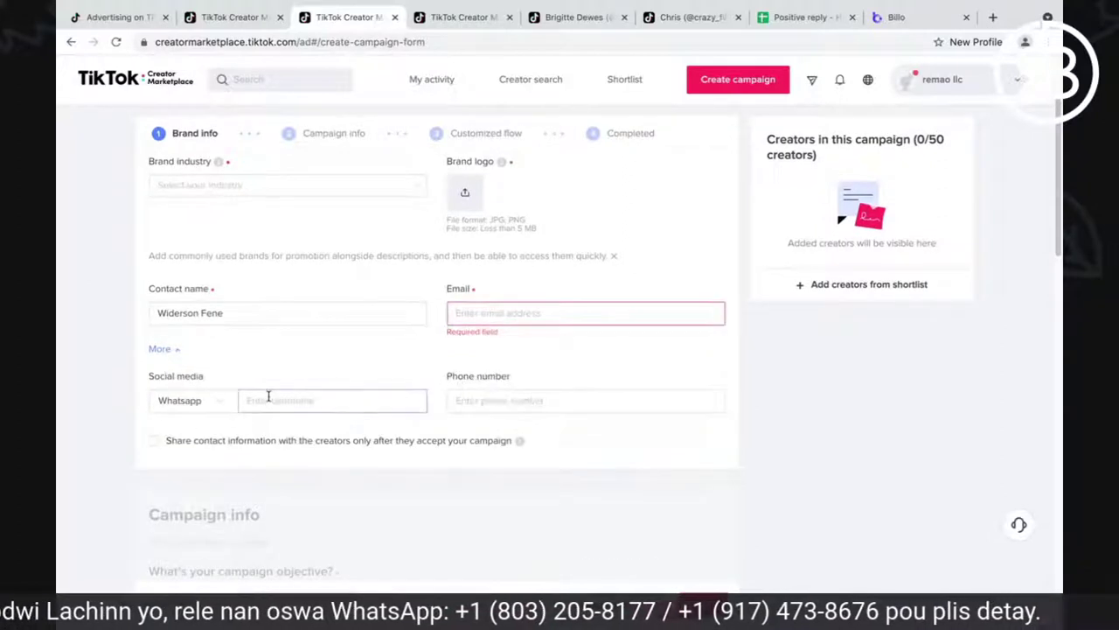
{"action": "left_click", "coordinate": [155, 441]}
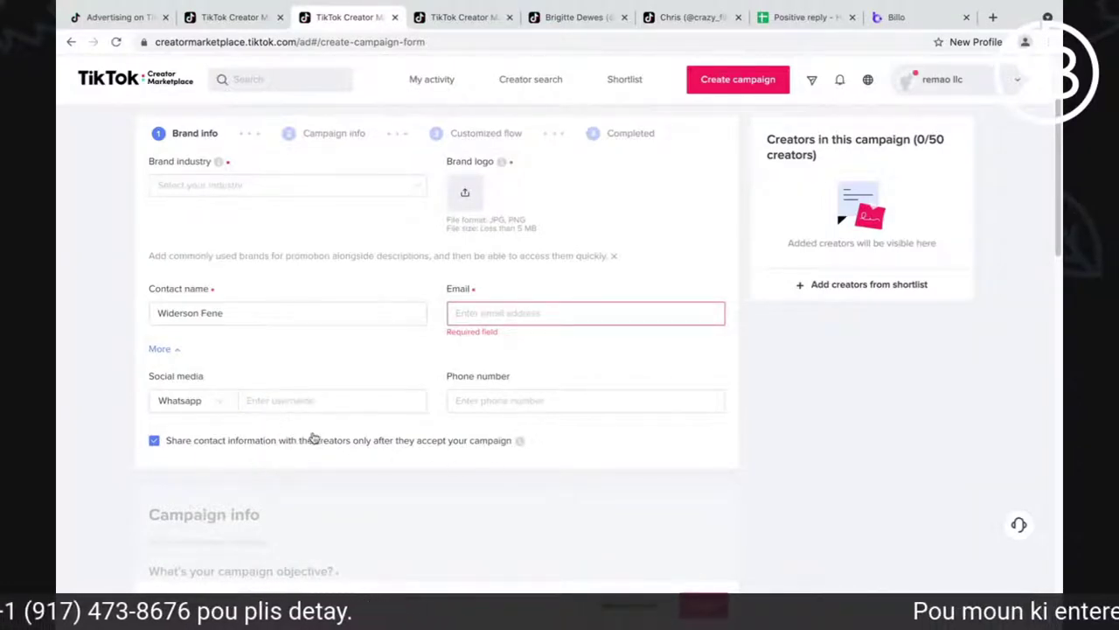
{"action": "left_click", "coordinate": [267, 402]}
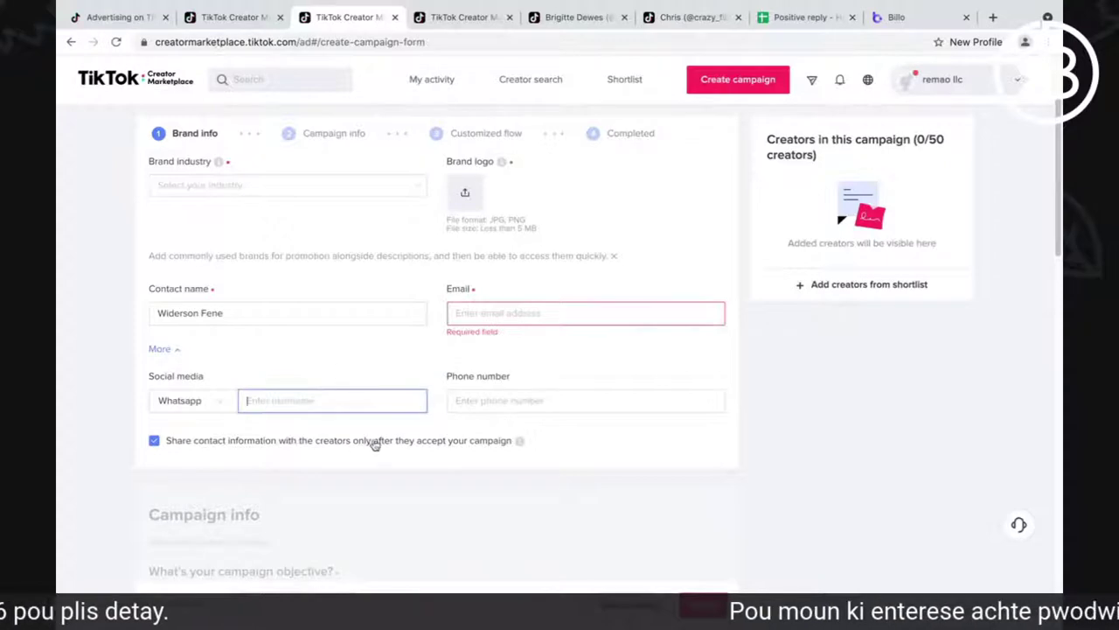
- Choose Increase product sales as the campaign objective in the campaign info
{"action": "scroll", "coordinate": [376, 445], "scroll_direction": "down", "scroll_amount": 3}
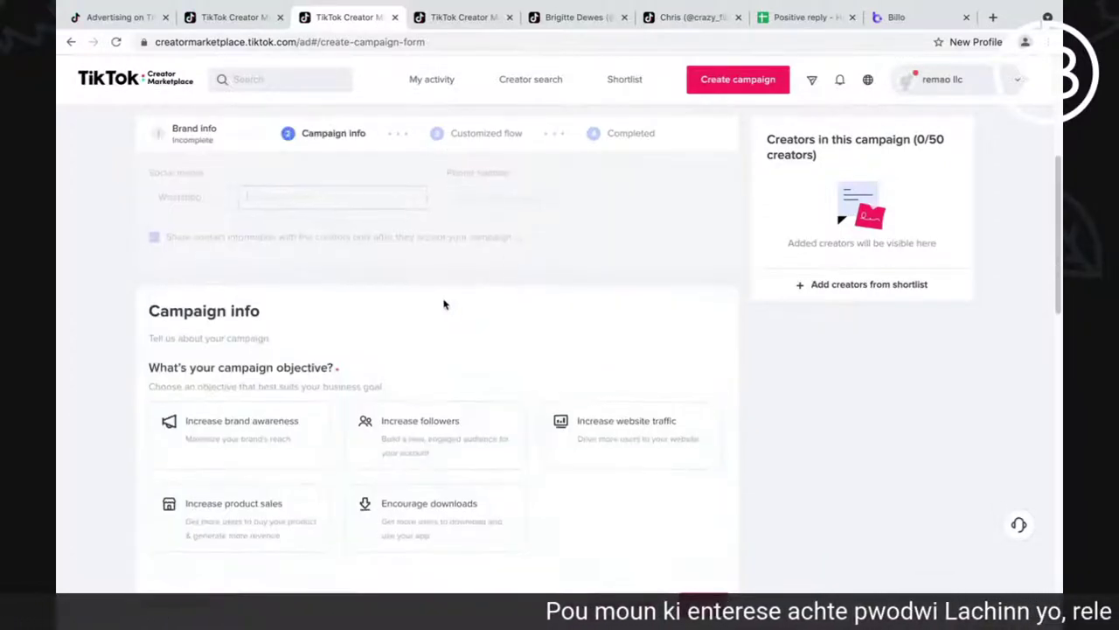
{"action": "scroll", "coordinate": [445, 305], "scroll_direction": "down", "scroll_amount": 3}
{"action": "scroll", "coordinate": [368, 305], "scroll_direction": "up", "scroll_amount": 2}
{"action": "scroll", "coordinate": [371, 302], "scroll_direction": "down", "scroll_amount": 1}
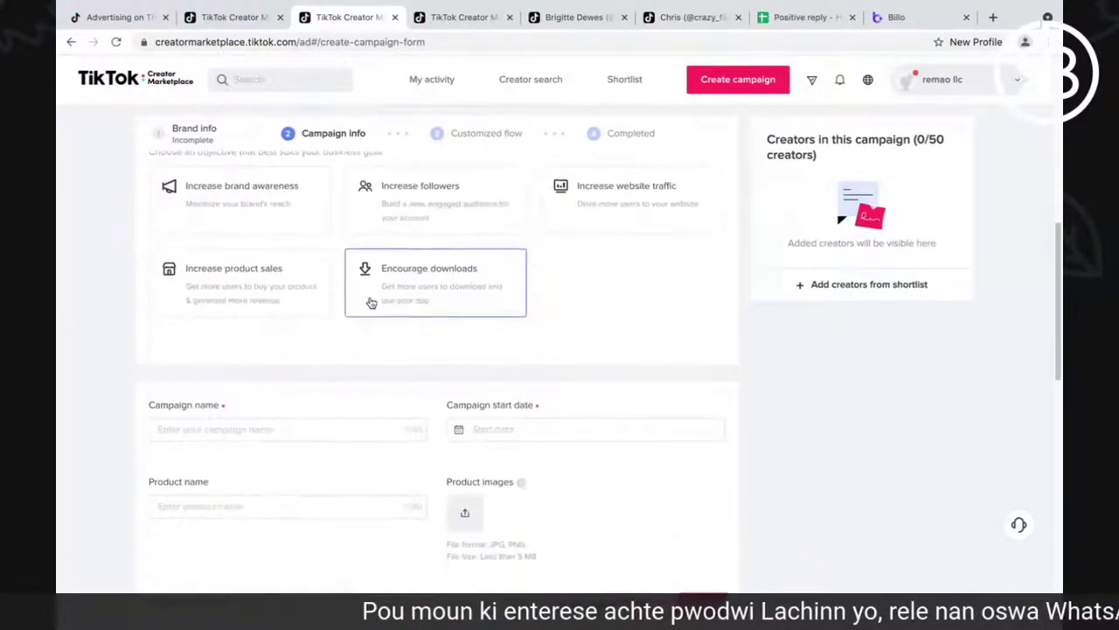
{"action": "scroll", "coordinate": [570, 313], "scroll_direction": "up", "scroll_amount": 1}
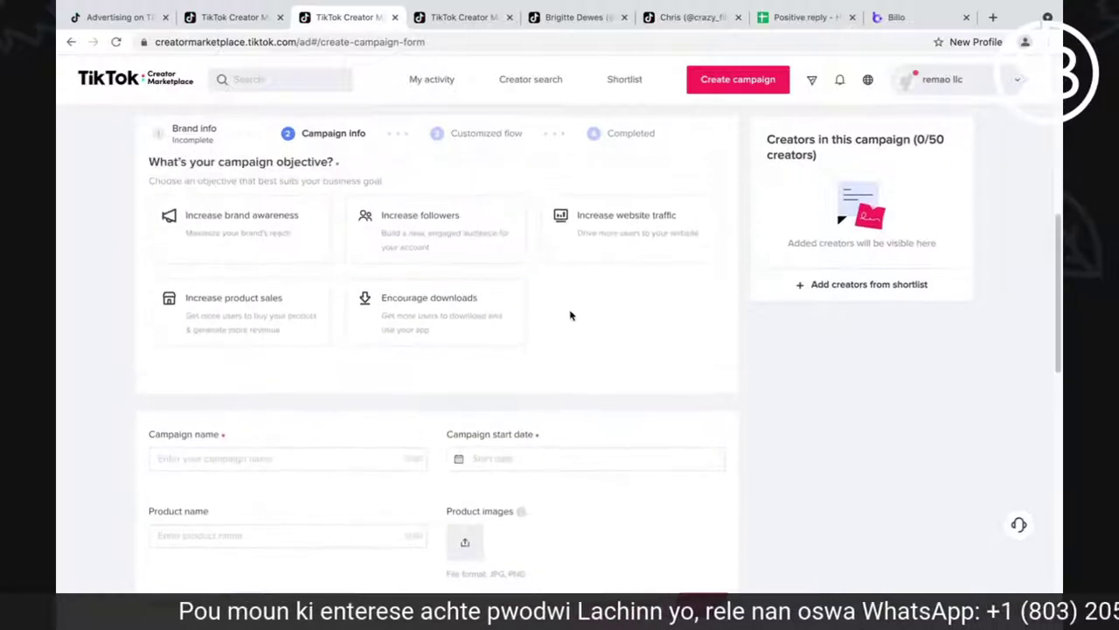
{"action": "scroll", "coordinate": [571, 316], "scroll_direction": "up", "scroll_amount": 1}
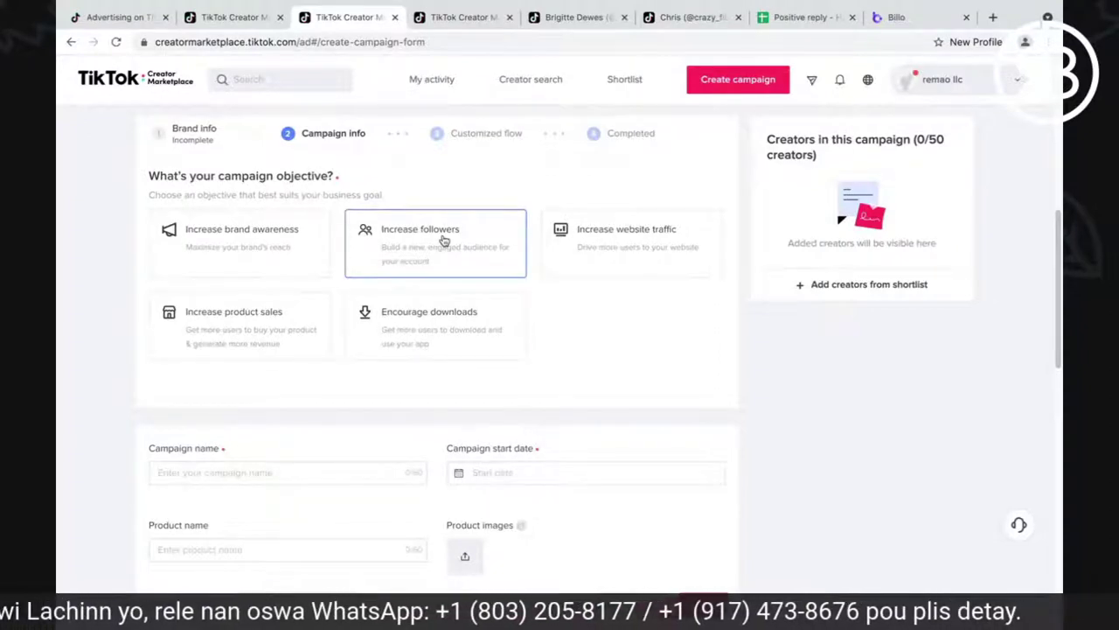
{"action": "left_click", "coordinate": [243, 326]}
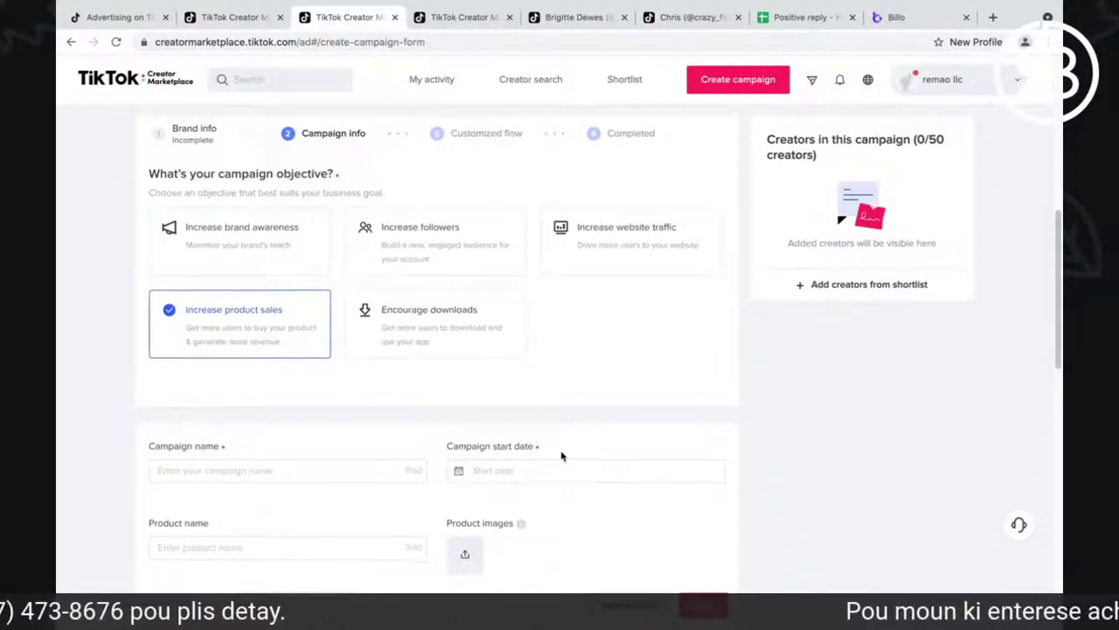
- Point out the campaign name and start date fields, opening the date calendar and closing it without choosing a date
{"action": "scroll", "coordinate": [559, 448], "scroll_direction": "down", "scroll_amount": 2}
{"action": "left_click", "coordinate": [351, 387]}
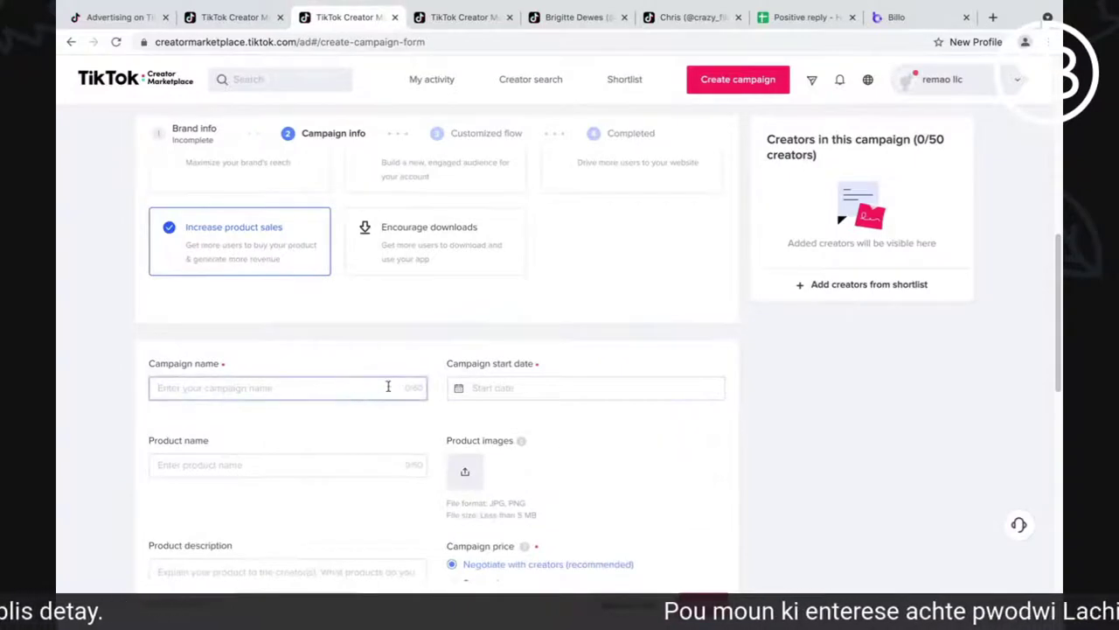
{"action": "scroll", "coordinate": [639, 386], "scroll_direction": "down", "scroll_amount": 1}
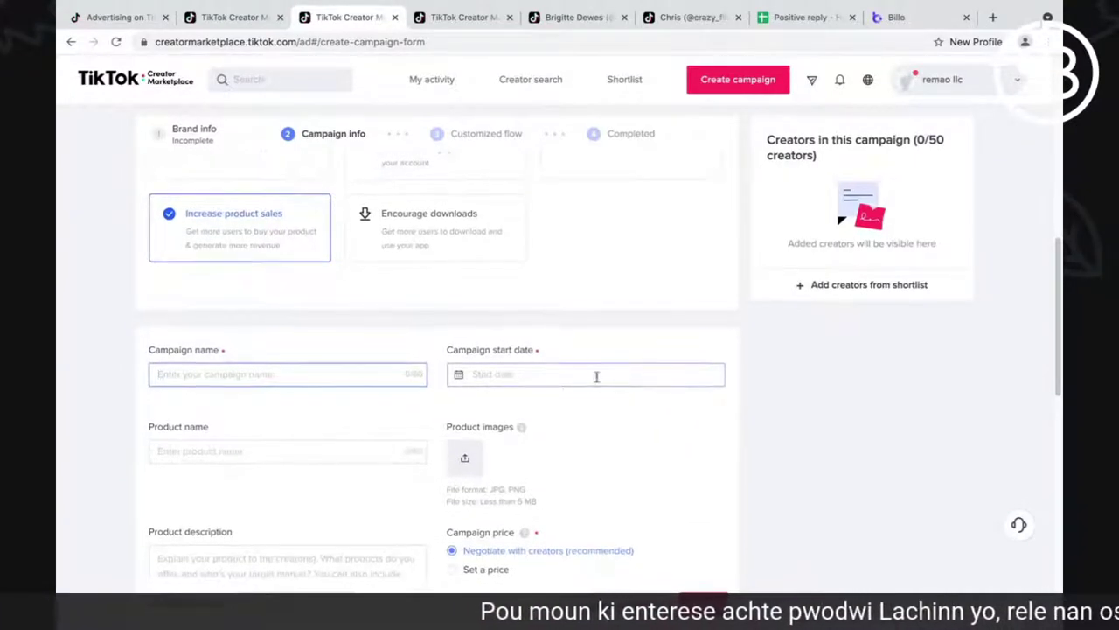
{"action": "scroll", "coordinate": [603, 392], "scroll_direction": "down", "scroll_amount": 2}
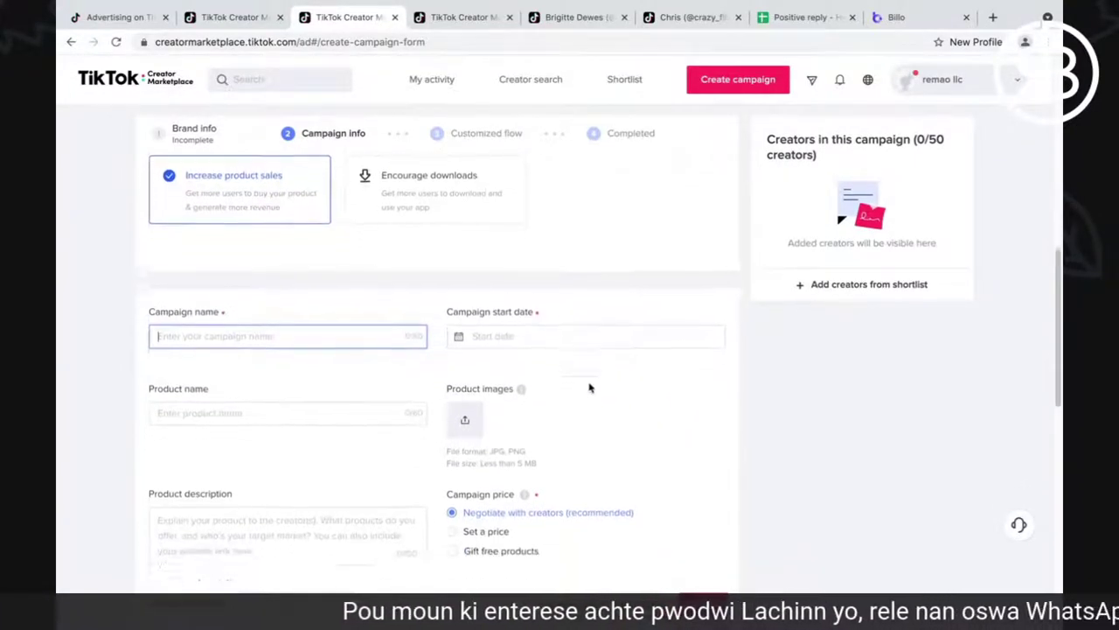
{"action": "left_click", "coordinate": [528, 327]}
{"action": "left_click", "coordinate": [679, 301]}
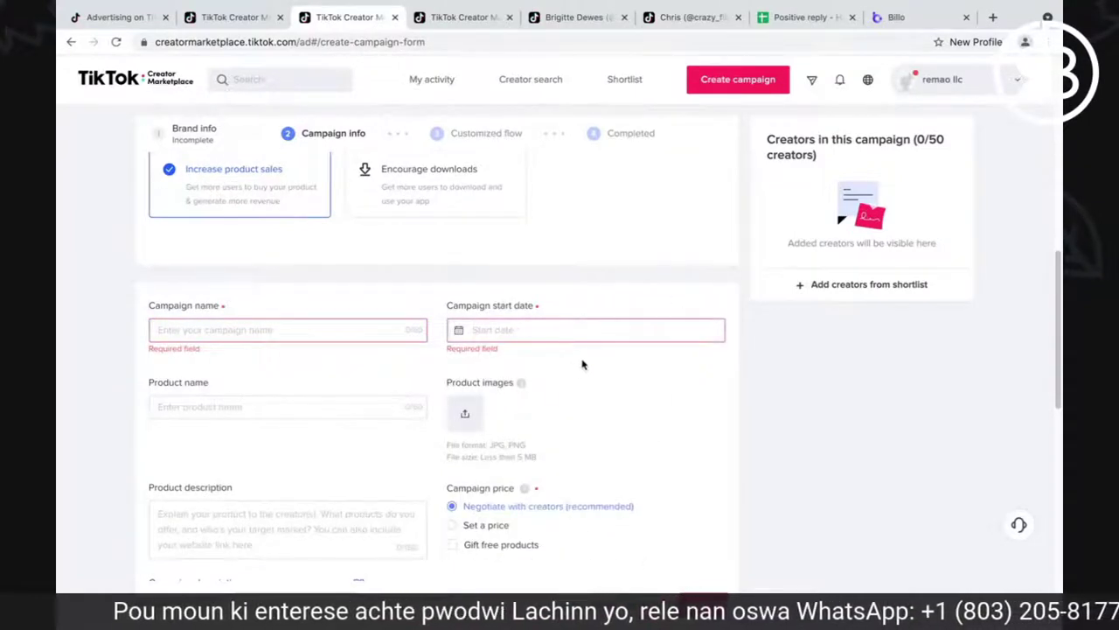
{"action": "left_click", "coordinate": [552, 322]}
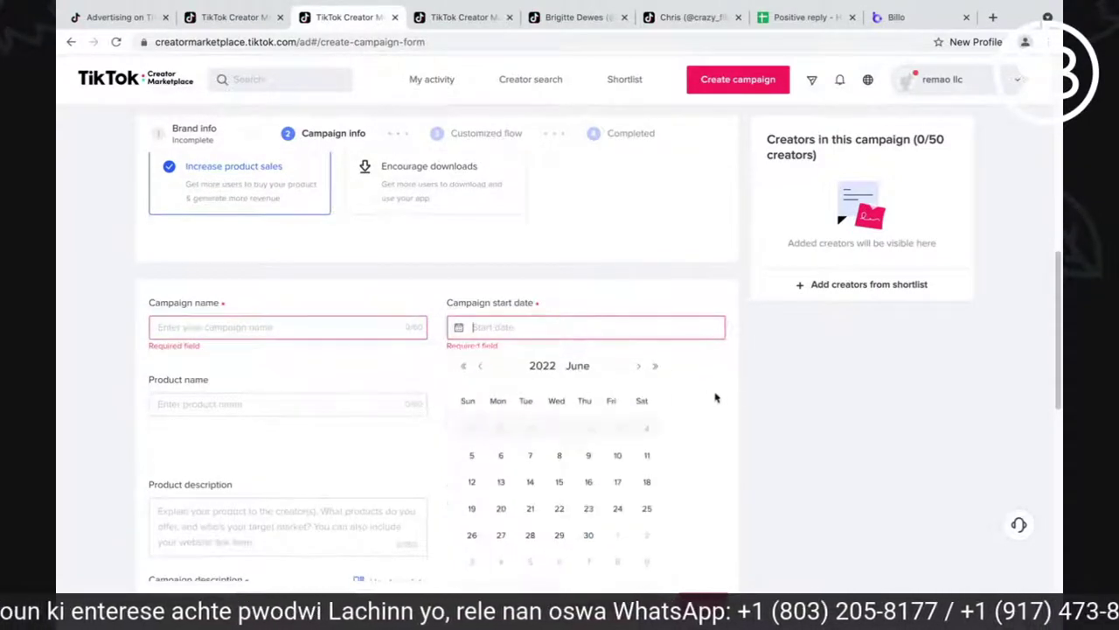
{"action": "left_click", "coordinate": [652, 304]}
{"action": "scroll", "coordinate": [425, 400], "scroll_direction": "down", "scroll_amount": 2}
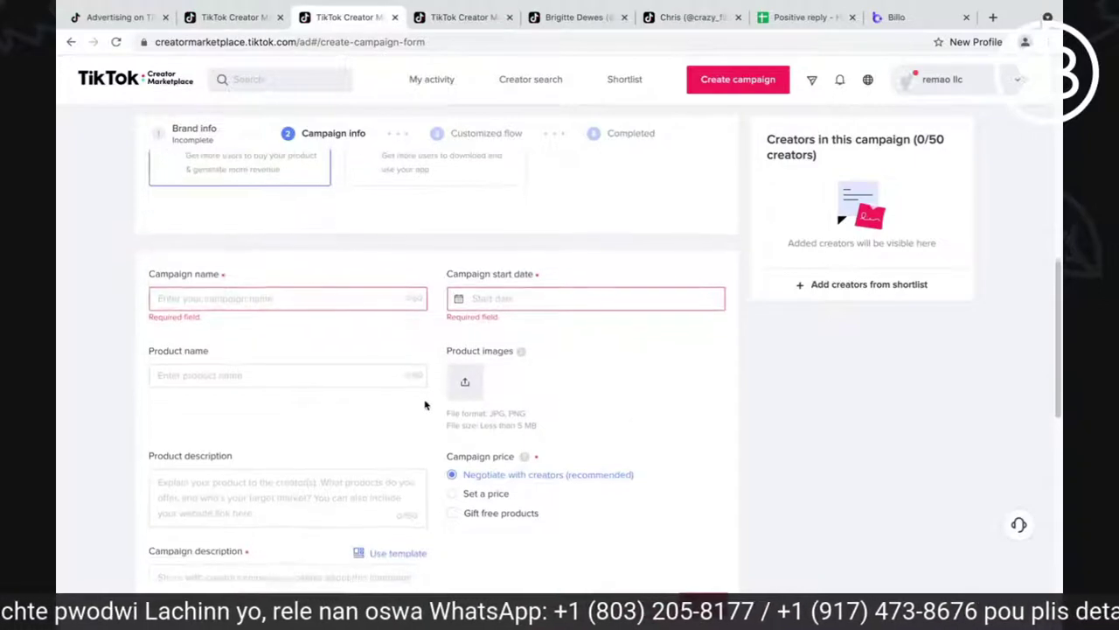
- Point out the product name and product images fields and examine the remaining campaign info fields
{"action": "left_click", "coordinate": [269, 372]}
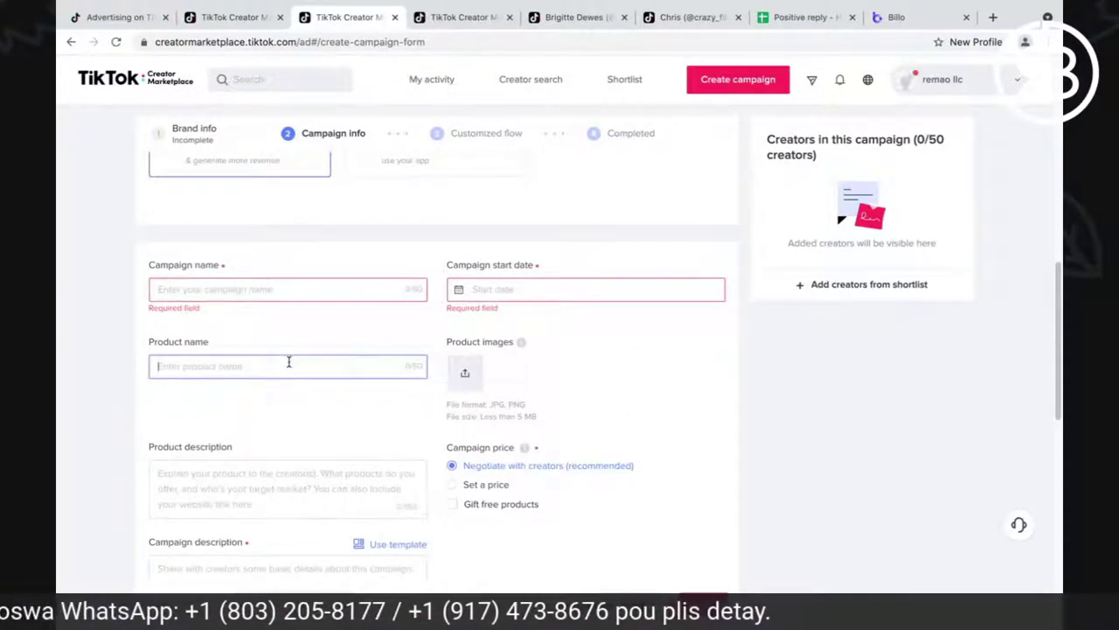
{"action": "left_click", "coordinate": [341, 327]}
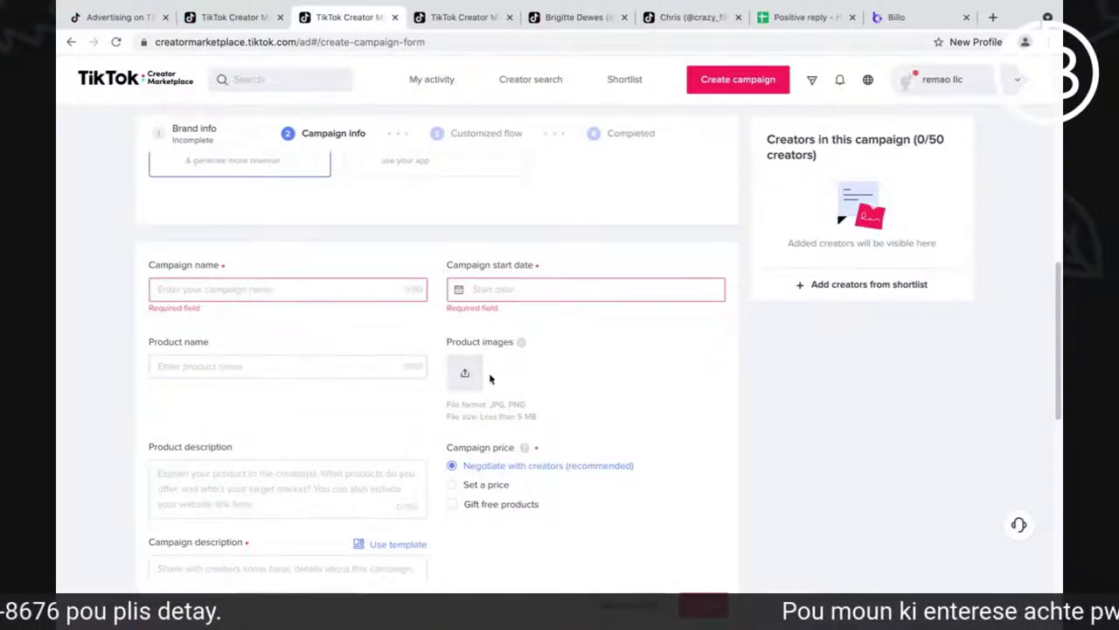
{"action": "scroll", "coordinate": [534, 383], "scroll_direction": "down", "scroll_amount": 1}
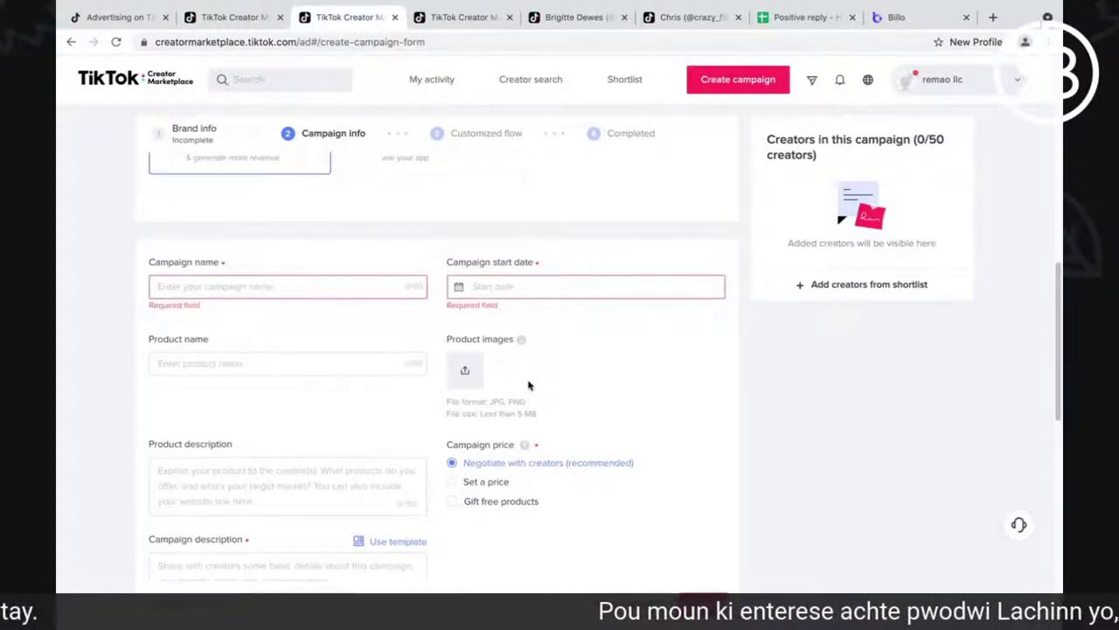
{"action": "scroll", "coordinate": [528, 384], "scroll_direction": "down", "scroll_amount": 3}
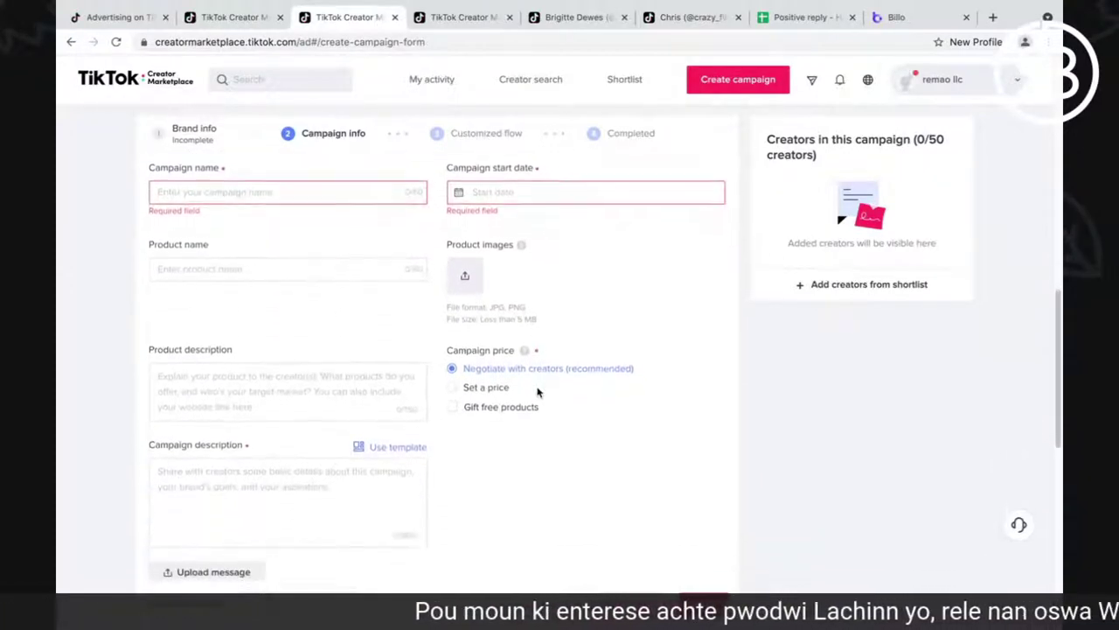
{"action": "scroll", "coordinate": [542, 395], "scroll_direction": "down", "scroll_amount": 1}
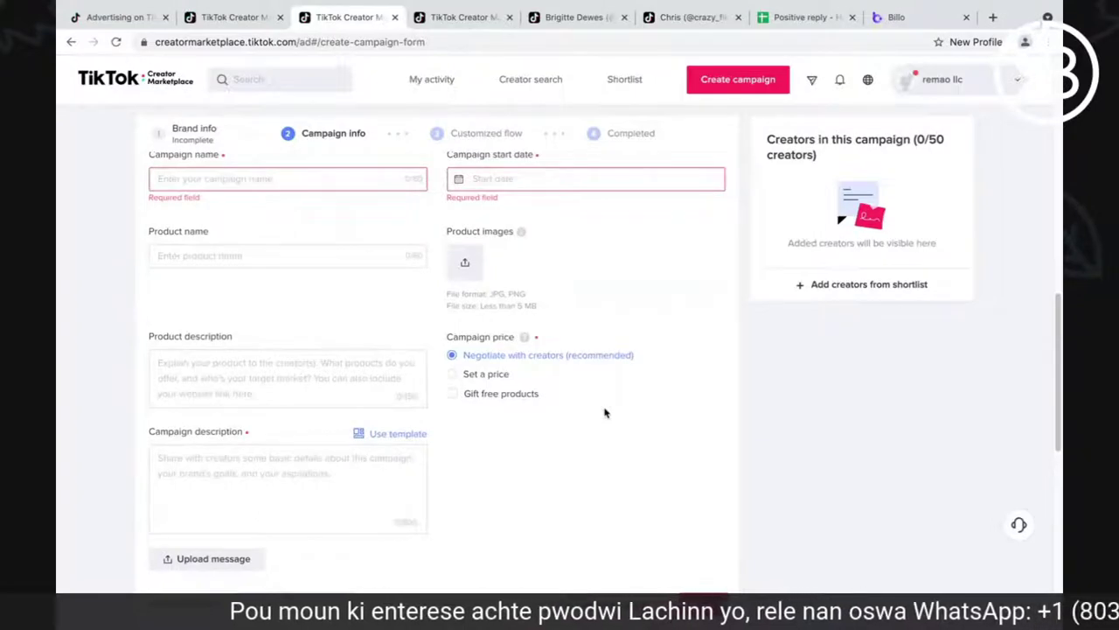
- Examine the campaign price options up close and view the start date calendar again without choosing a date
{"action": "scroll", "coordinate": [604, 413], "scroll_direction": "up", "scroll_amount": 5}
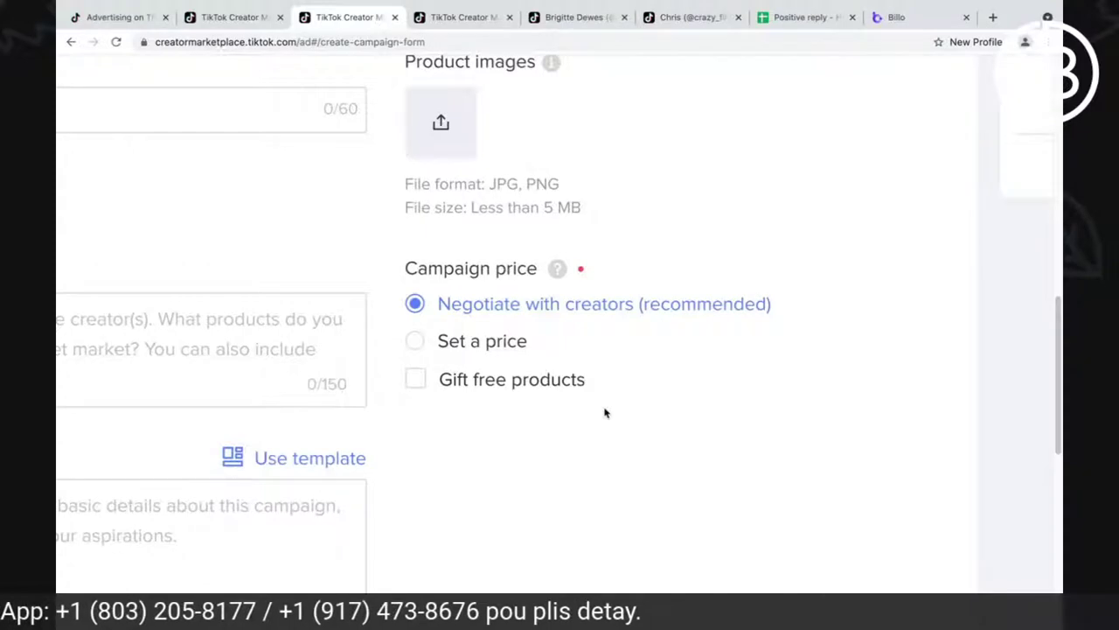
{"action": "key", "text": "ctrl+0"}
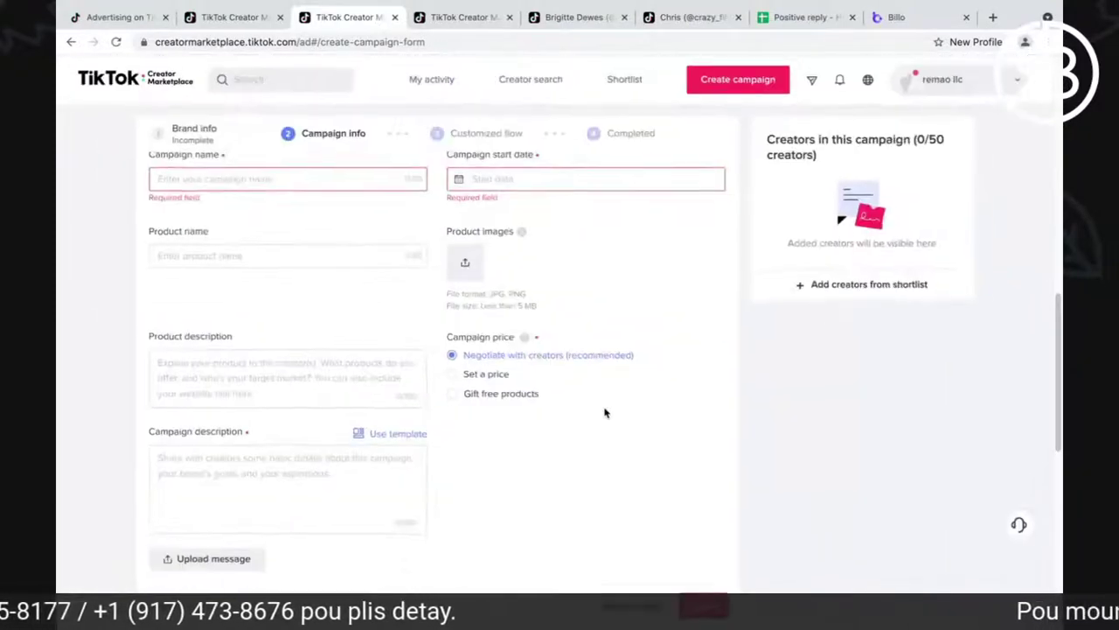
{"action": "scroll", "coordinate": [598, 288], "scroll_direction": "up", "scroll_amount": 1}
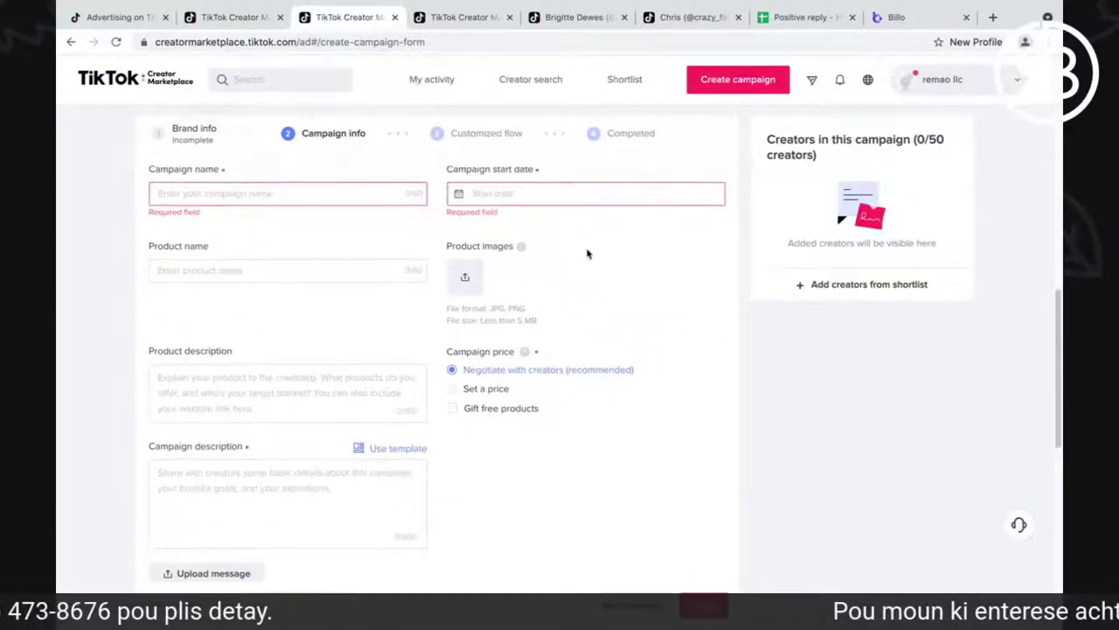
{"action": "left_click", "coordinate": [569, 195]}
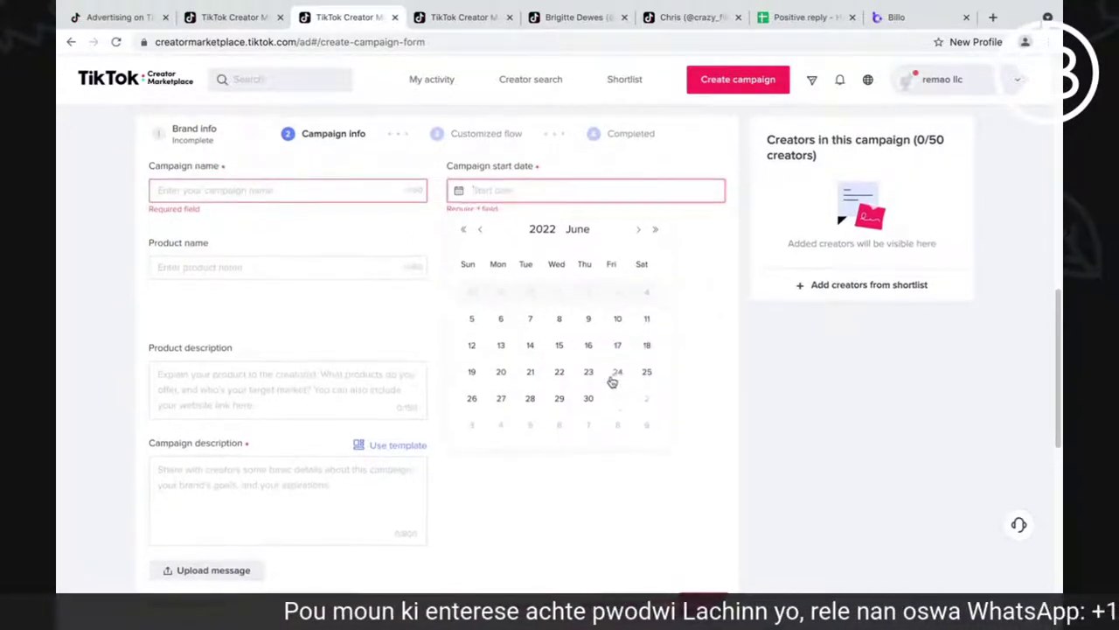
{"action": "left_click", "coordinate": [705, 313]}
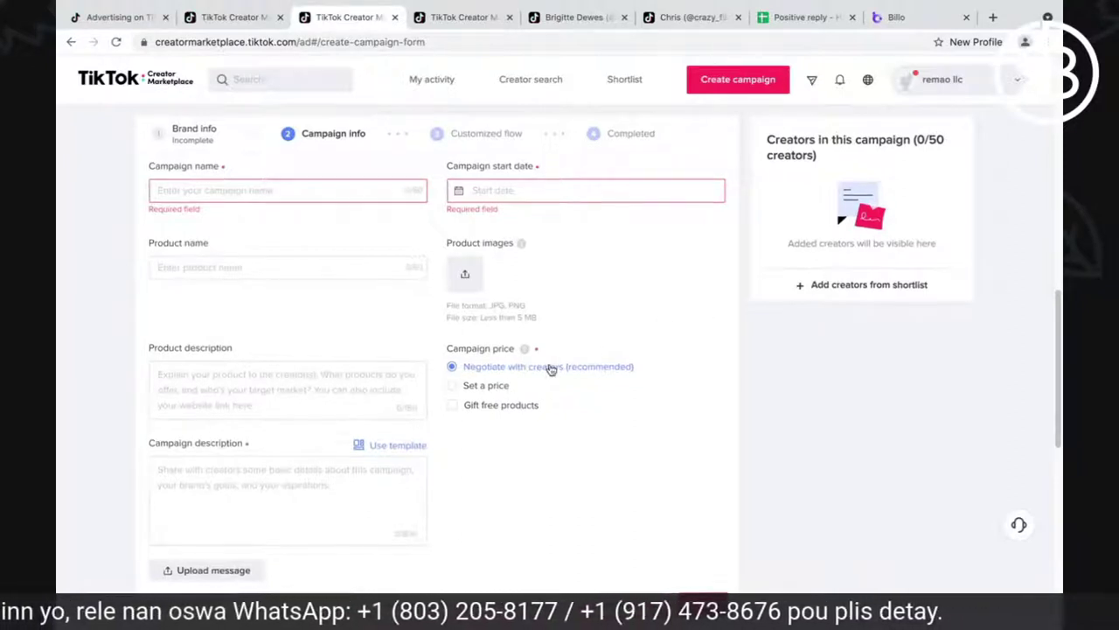
- Try the Gift free products option under campaign price, point out its product name box, and turn the option off again
{"action": "scroll", "coordinate": [677, 477], "scroll_direction": "down", "scroll_amount": 3}
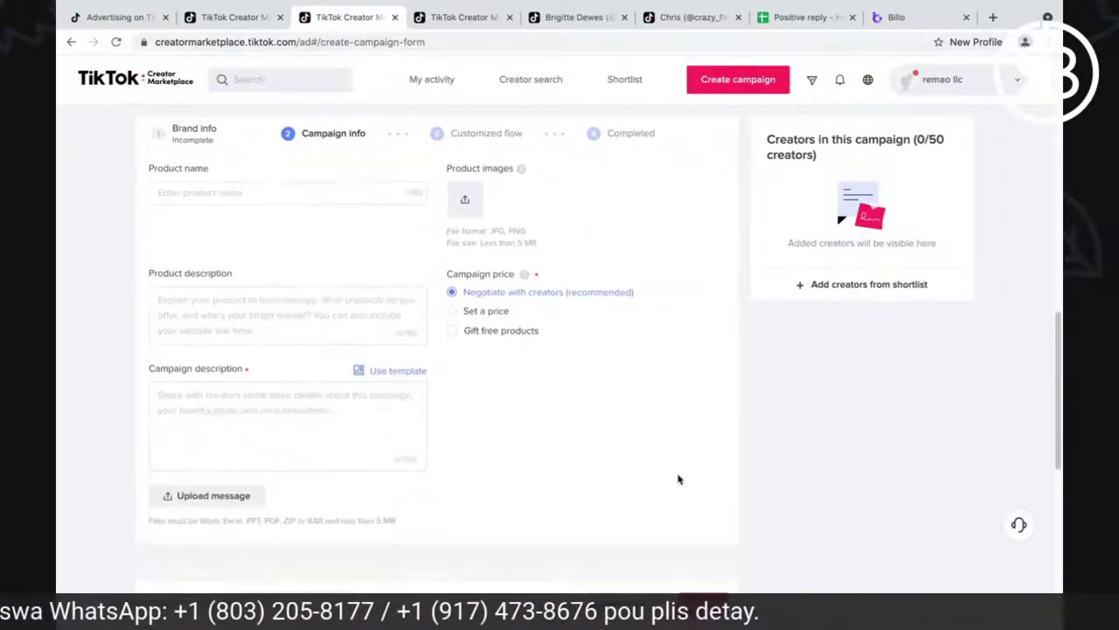
{"action": "scroll", "coordinate": [679, 480], "scroll_direction": "up", "scroll_amount": 5, "text": "ctrl"}
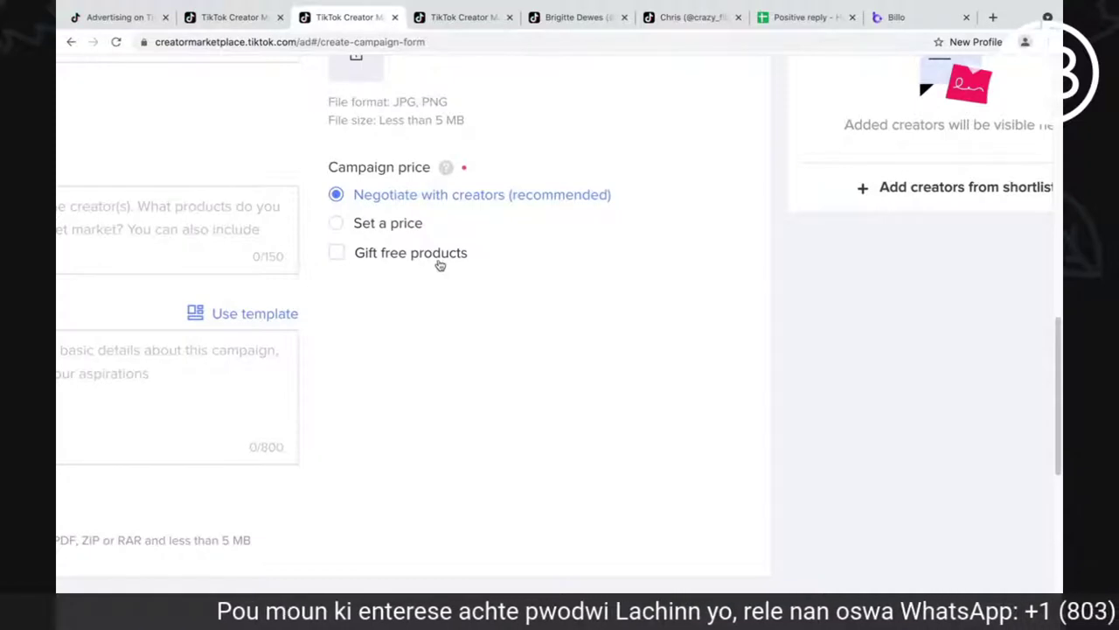
{"action": "left_click", "coordinate": [337, 253]}
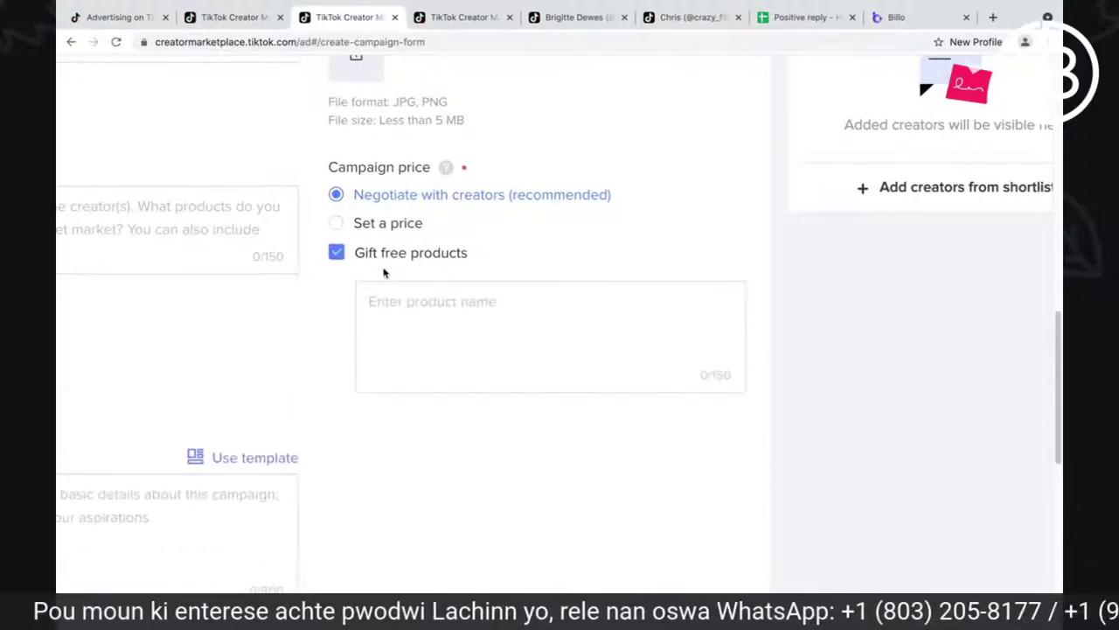
{"action": "left_click", "coordinate": [441, 311]}
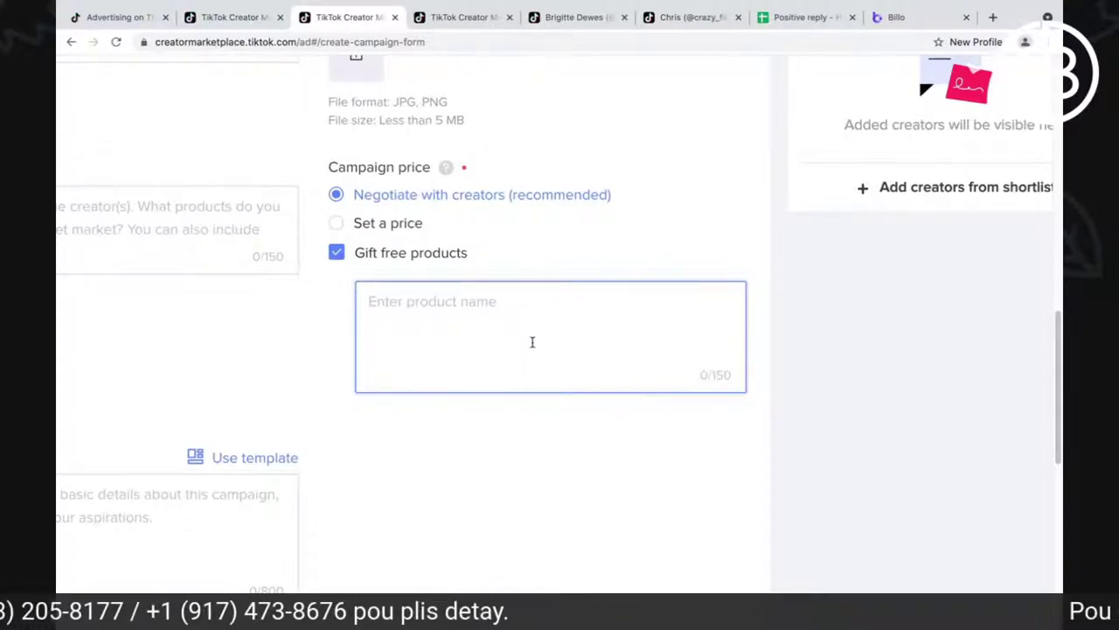
{"action": "left_click", "coordinate": [336, 254]}
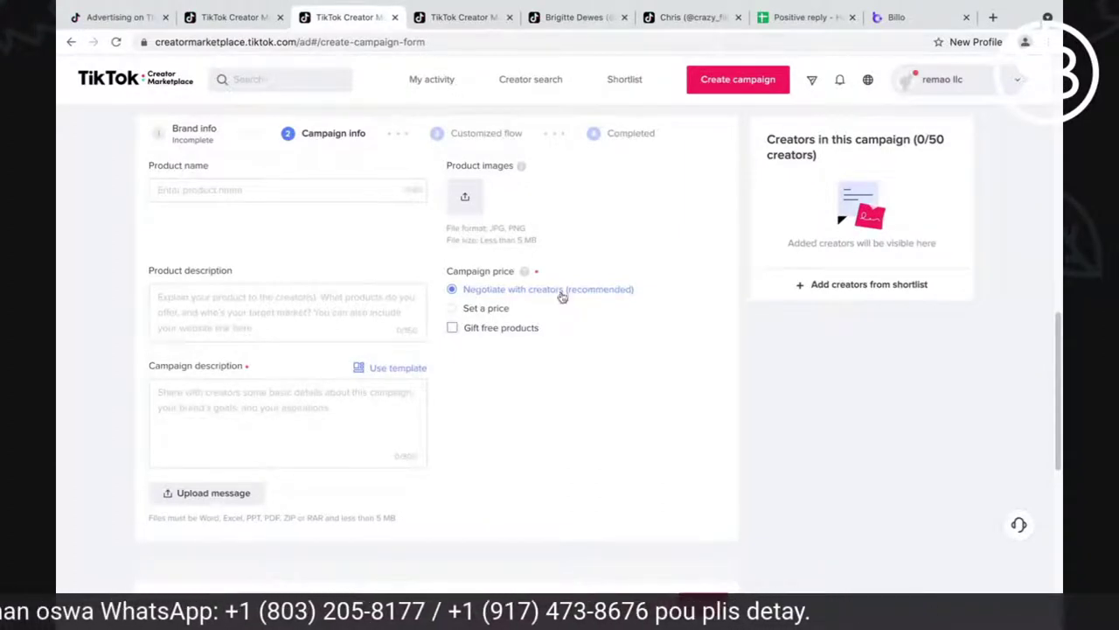
- Point out the product description and campaign description fields in the campaign info
{"action": "left_click", "coordinate": [232, 316]}
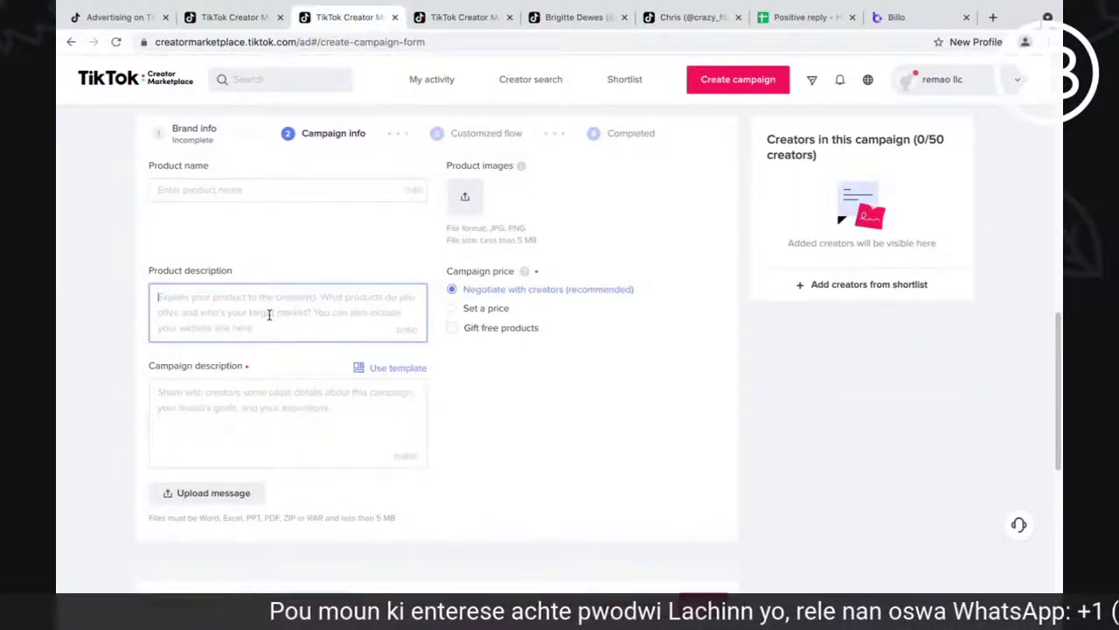
{"action": "left_click", "coordinate": [235, 414]}
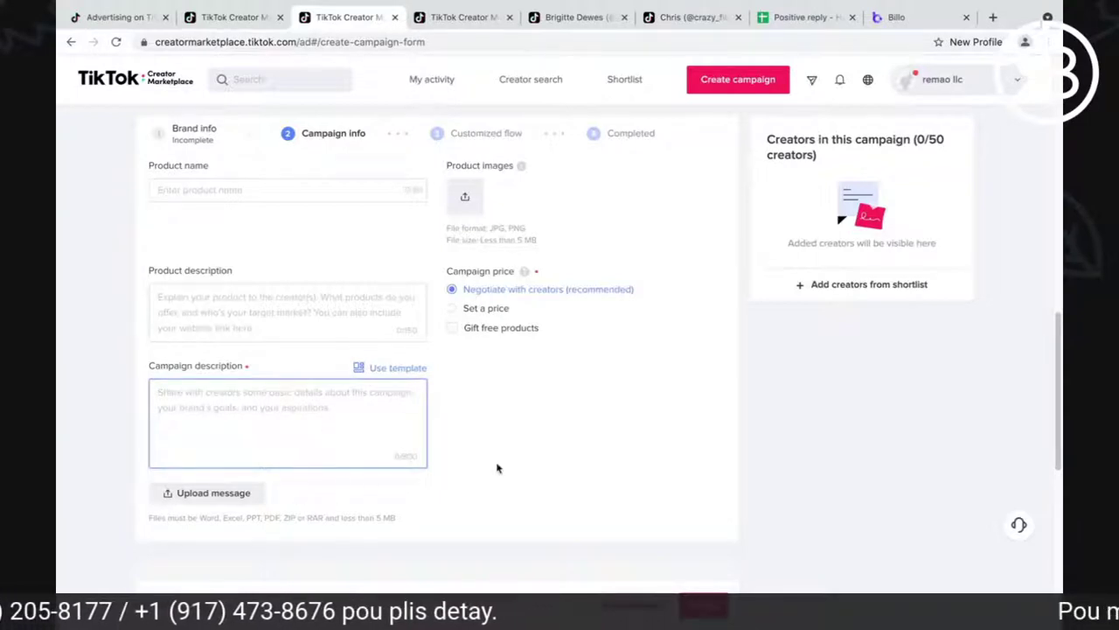
{"action": "scroll", "coordinate": [563, 446], "scroll_direction": "down", "scroll_amount": 1}
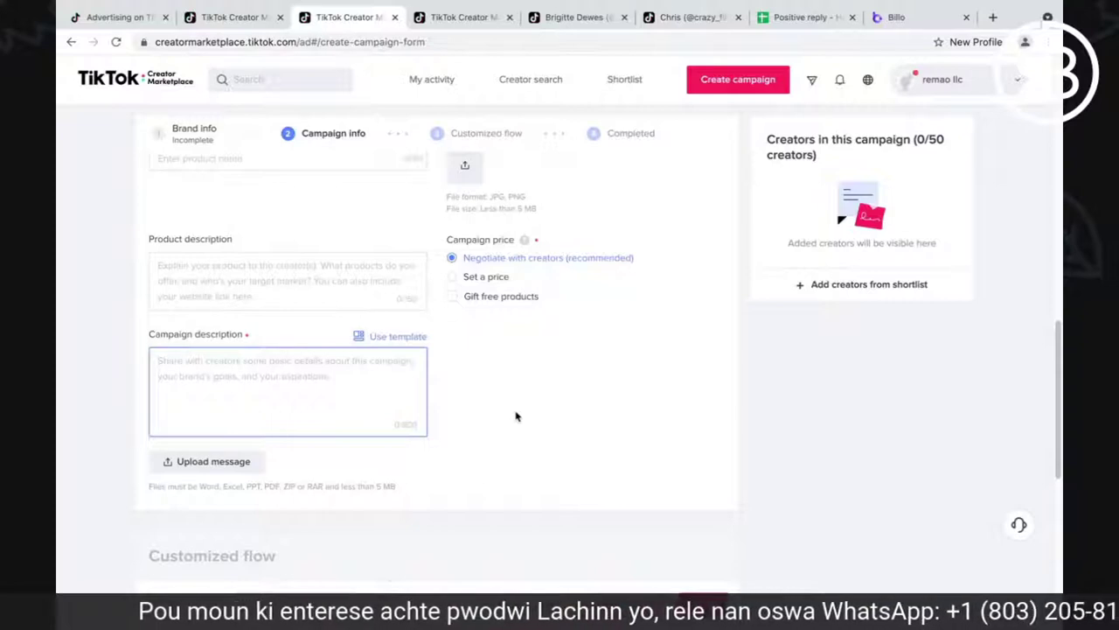
- Enable sending payment through Creator Marketplace in the customized flow, and switch the video guidelines and script option on and off again
{"action": "scroll", "coordinate": [570, 441], "scroll_direction": "down", "scroll_amount": 3}
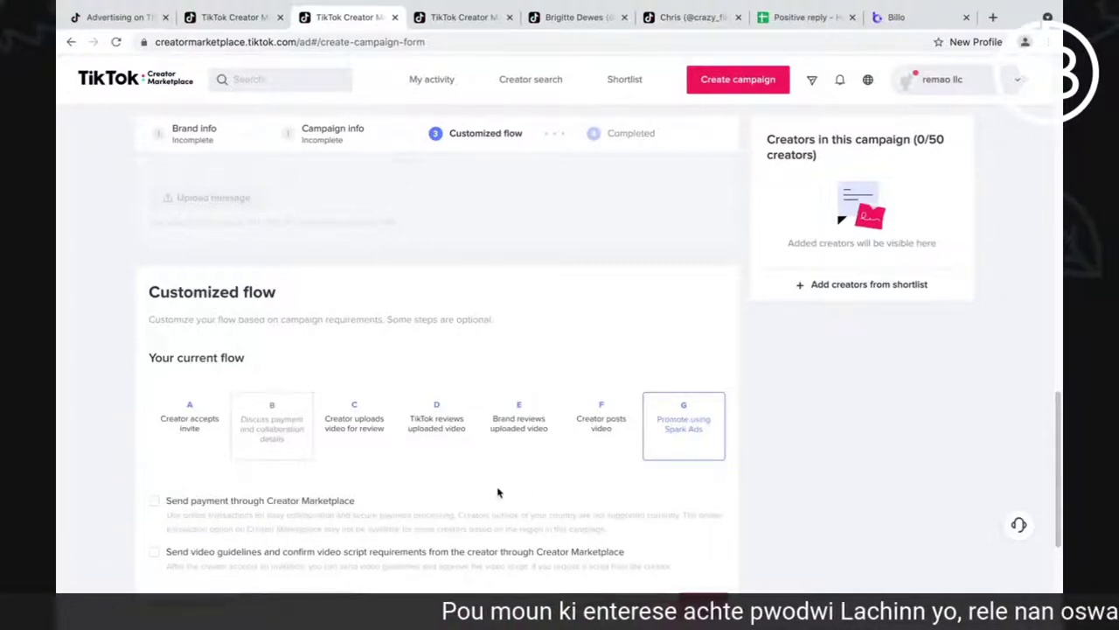
{"action": "scroll", "coordinate": [486, 485], "scroll_direction": "down", "scroll_amount": 1}
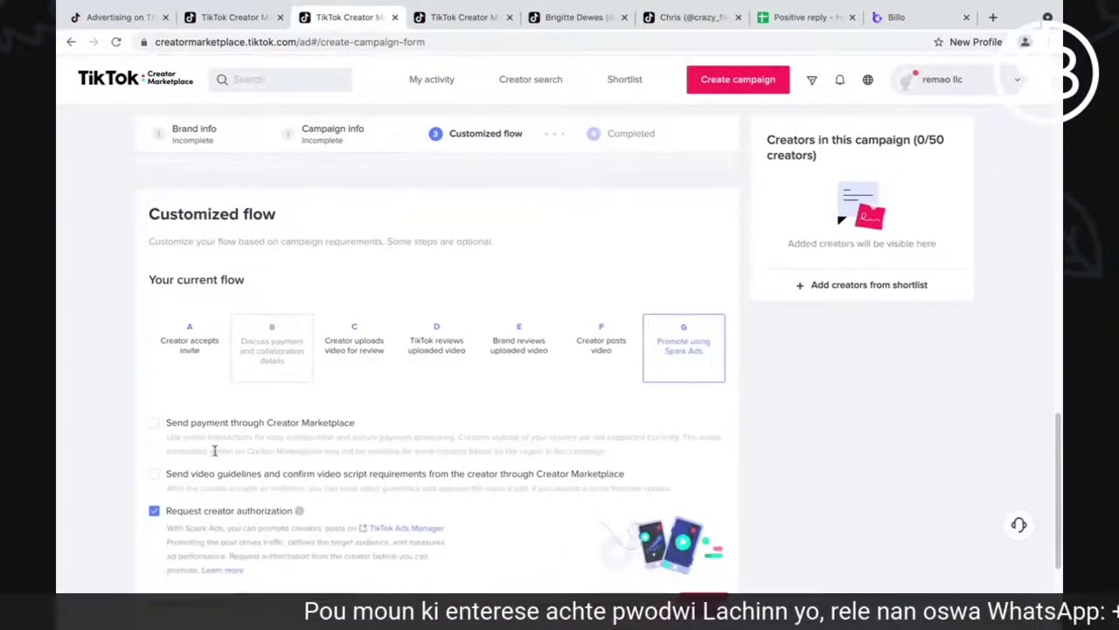
{"action": "left_click", "coordinate": [154, 423]}
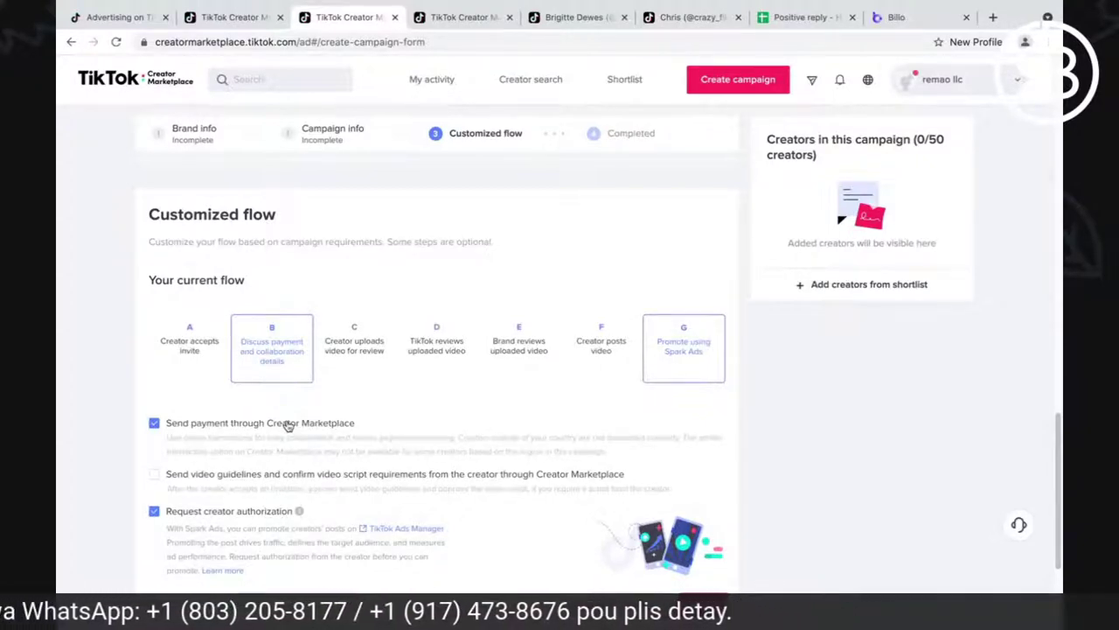
{"action": "left_click", "coordinate": [155, 476]}
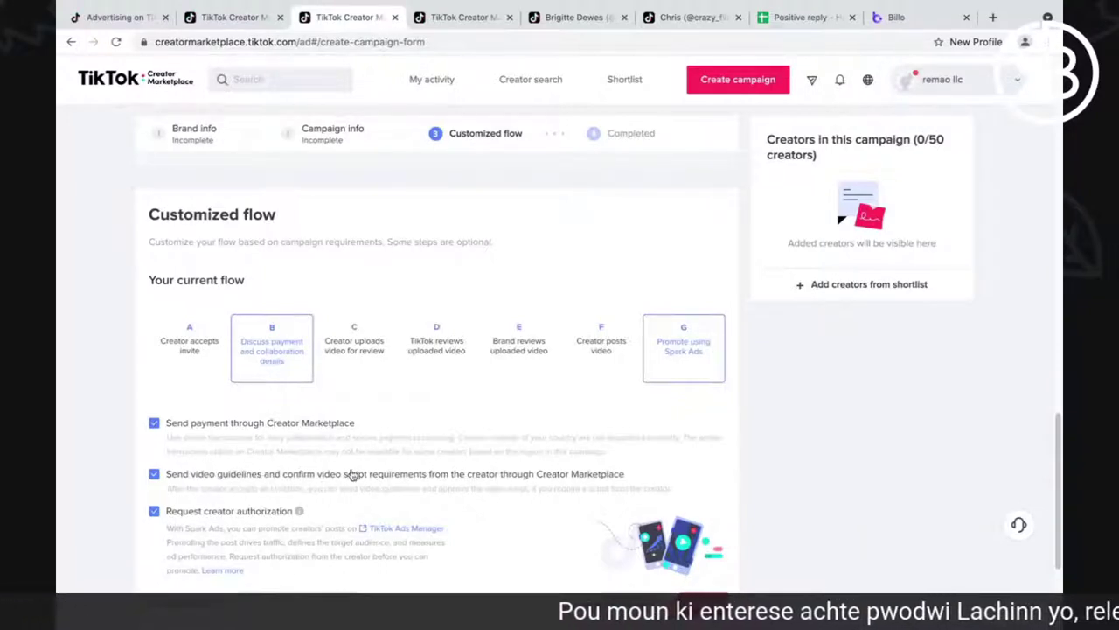
{"action": "left_click", "coordinate": [155, 475]}
- Set the creator authorization period to 365 days in the customized flow
{"action": "scroll", "coordinate": [455, 500], "scroll_direction": "down", "scroll_amount": 1}
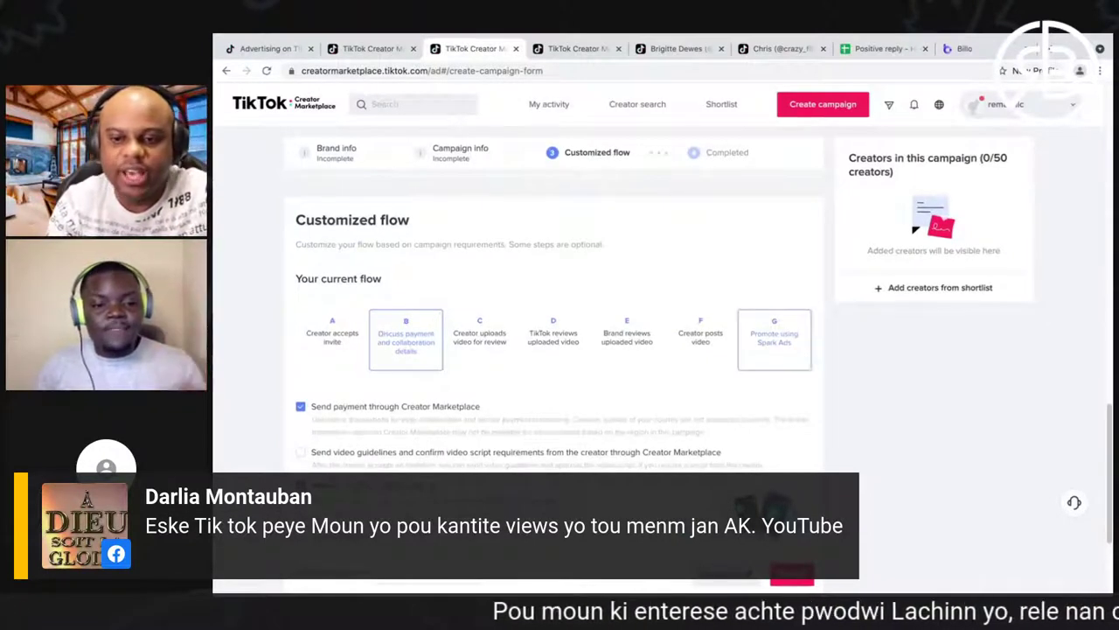
{"action": "scroll", "coordinate": [661, 413], "scroll_direction": "down", "scroll_amount": 3}
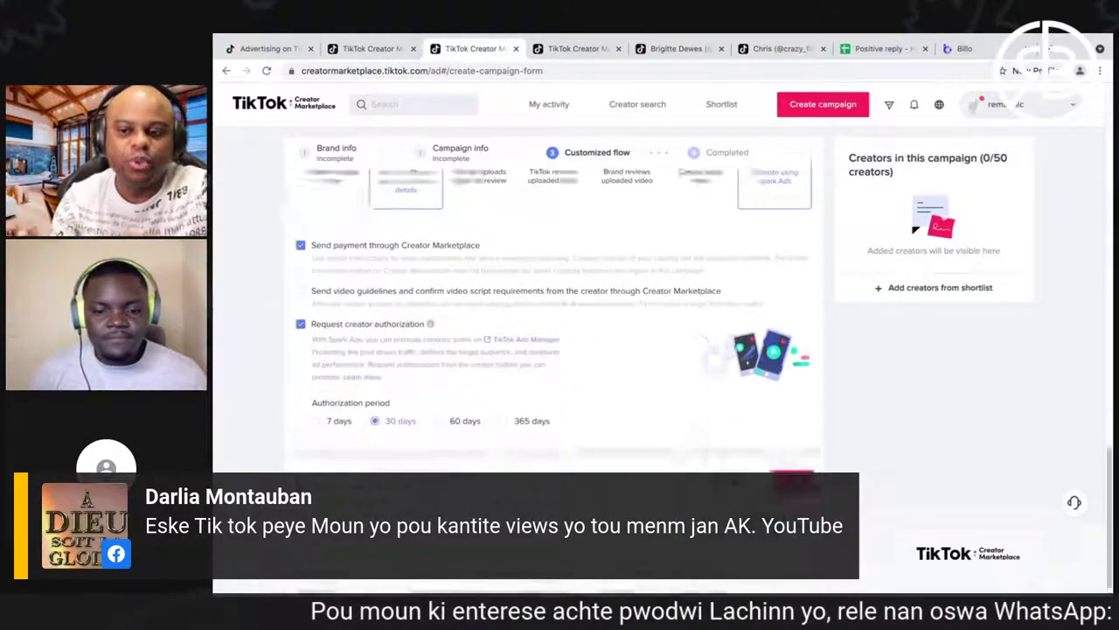
{"action": "scroll", "coordinate": [661, 411], "scroll_direction": "up", "scroll_amount": 1}
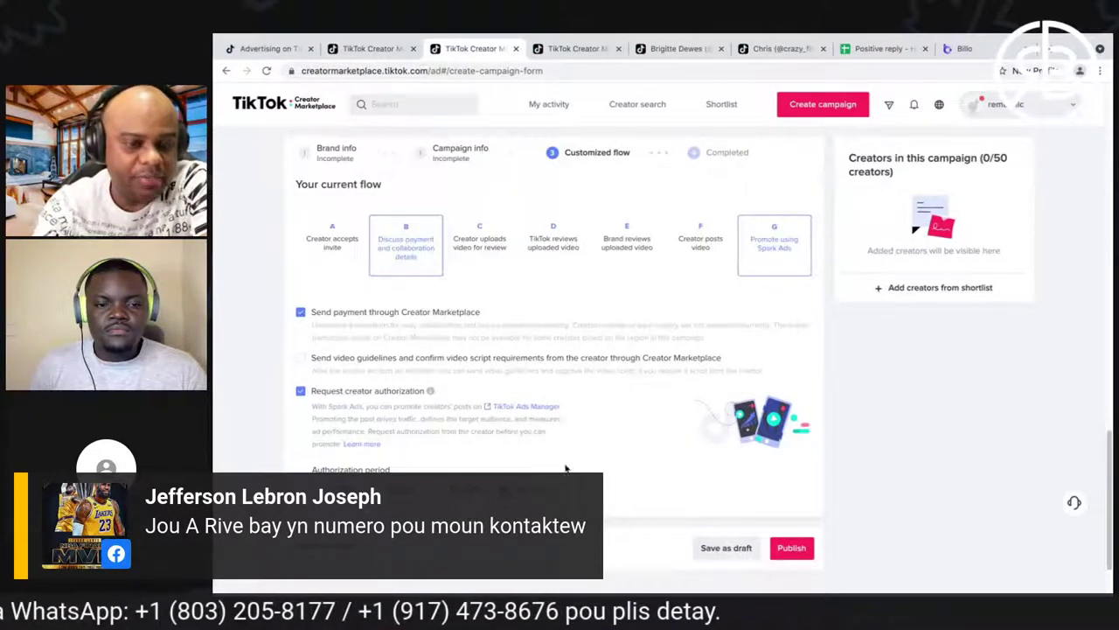
{"action": "scroll", "coordinate": [565, 469], "scroll_direction": "down", "scroll_amount": 2}
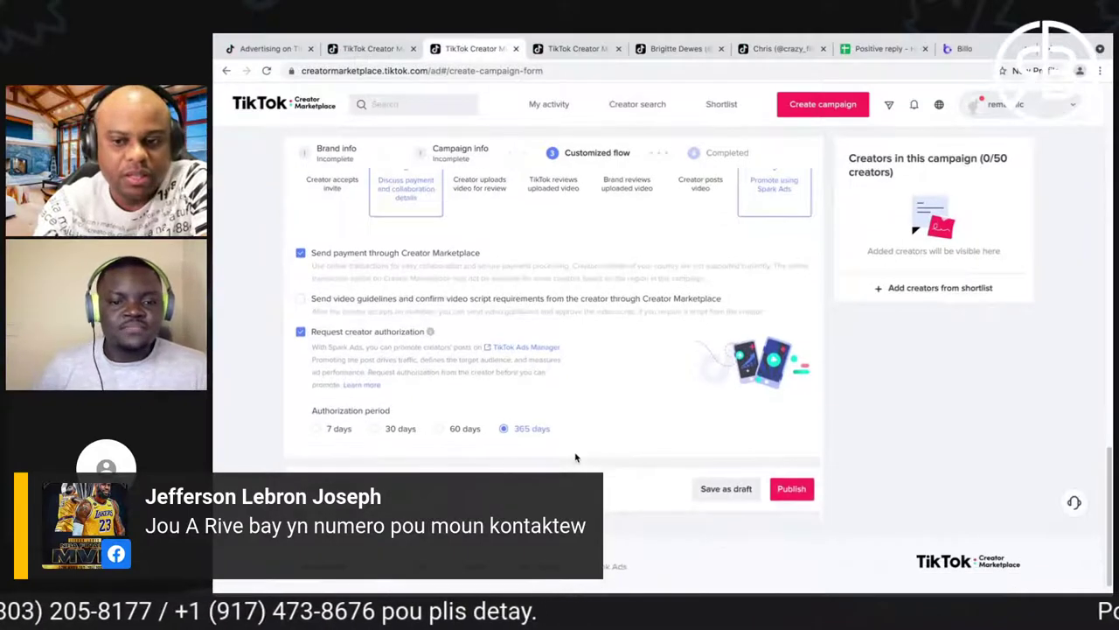
{"action": "scroll", "coordinate": [575, 457], "scroll_direction": "down", "scroll_amount": 1}
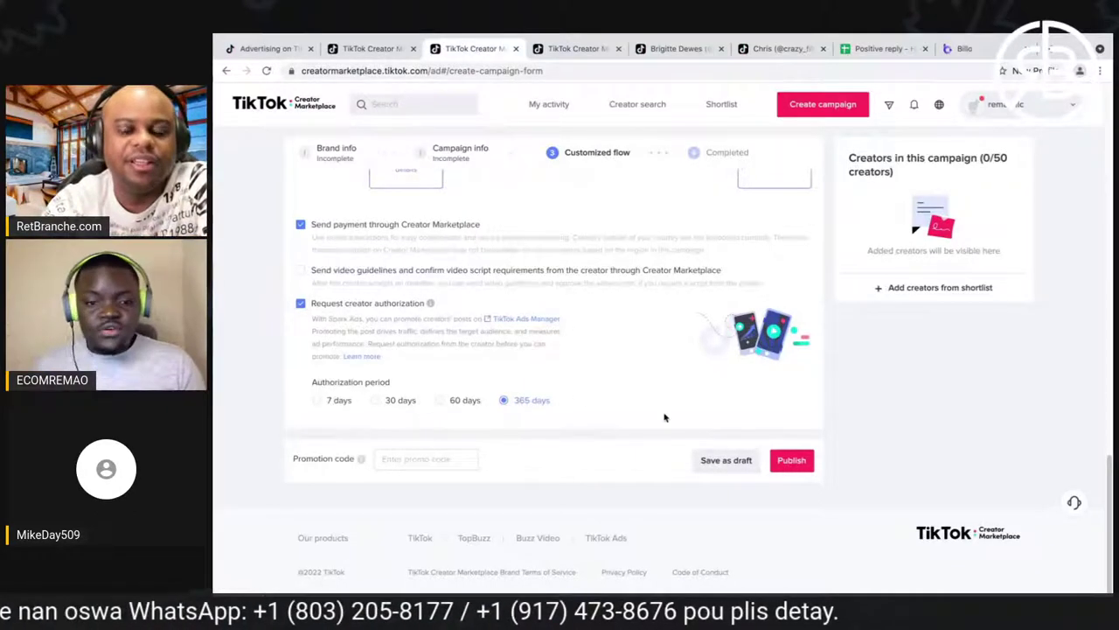
- Open the shortlist of creators available to add to this campaign
{"action": "scroll", "coordinate": [588, 433], "scroll_direction": "up", "scroll_amount": 1}
{"action": "scroll", "coordinate": [669, 387], "scroll_direction": "up", "scroll_amount": 1}
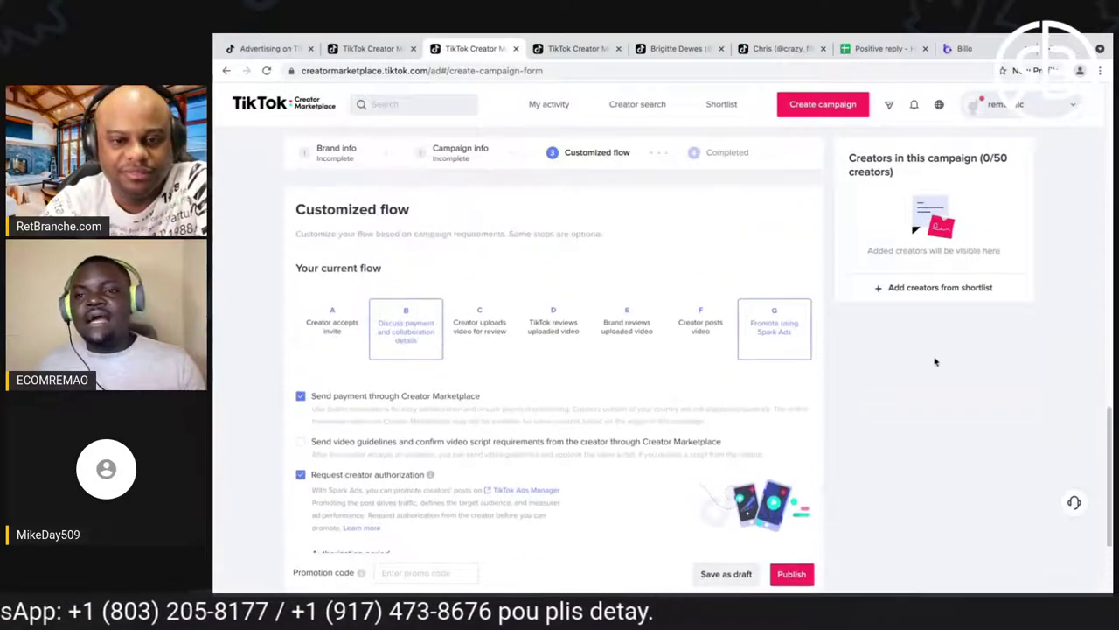
{"action": "left_click", "coordinate": [945, 289]}
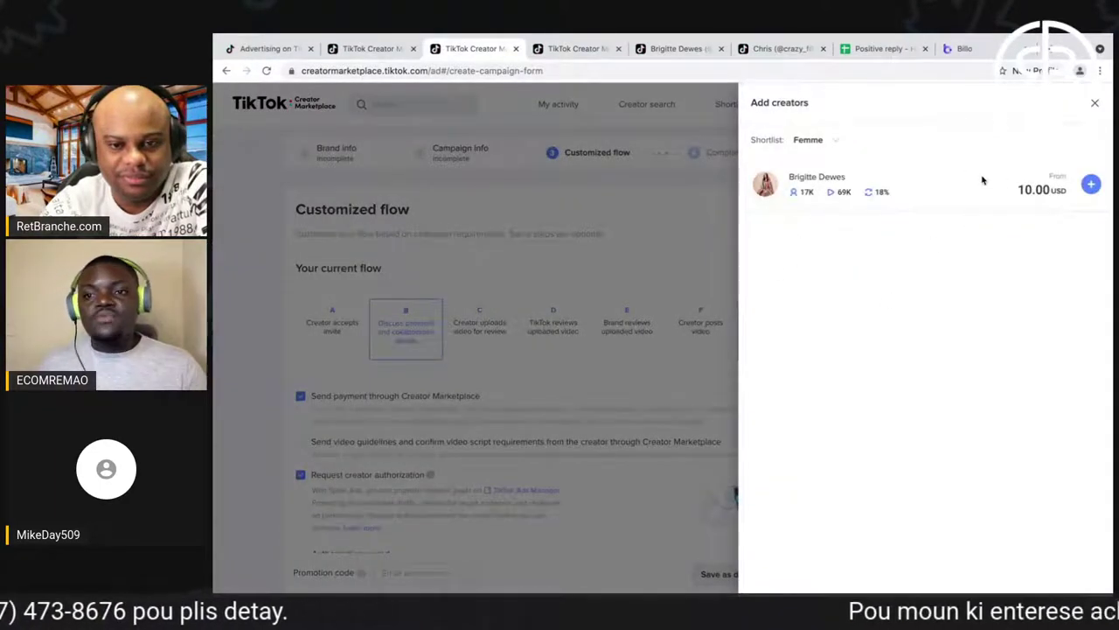
- Switch the shortlist to "car usa only", look through its creators and their prices, and close the list without adding anyone
{"action": "left_click", "coordinate": [837, 142]}
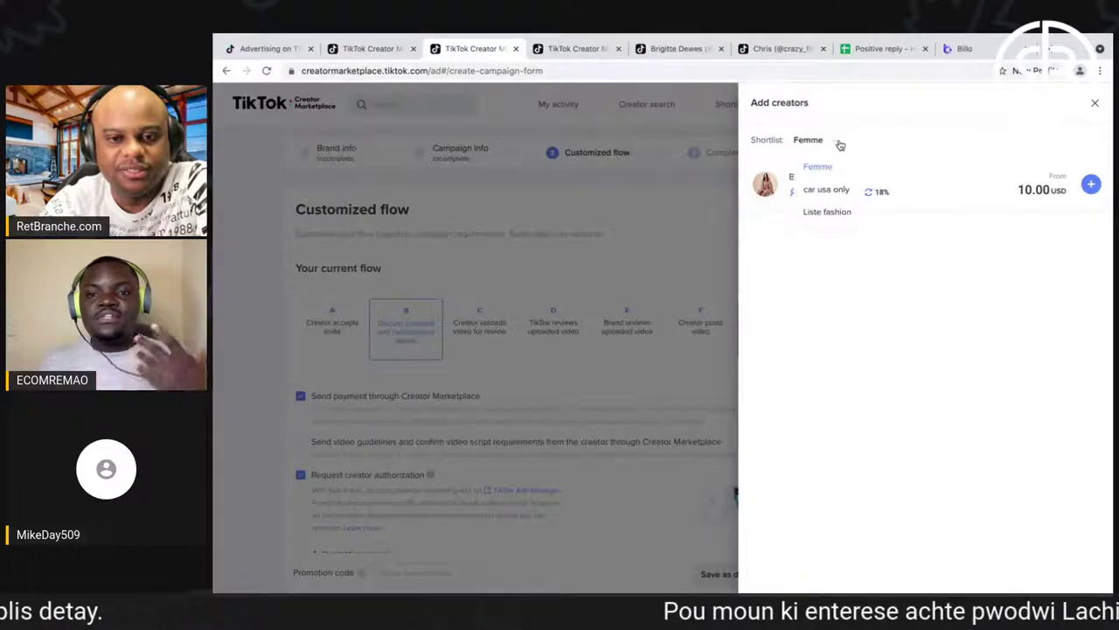
{"action": "left_click", "coordinate": [829, 189]}
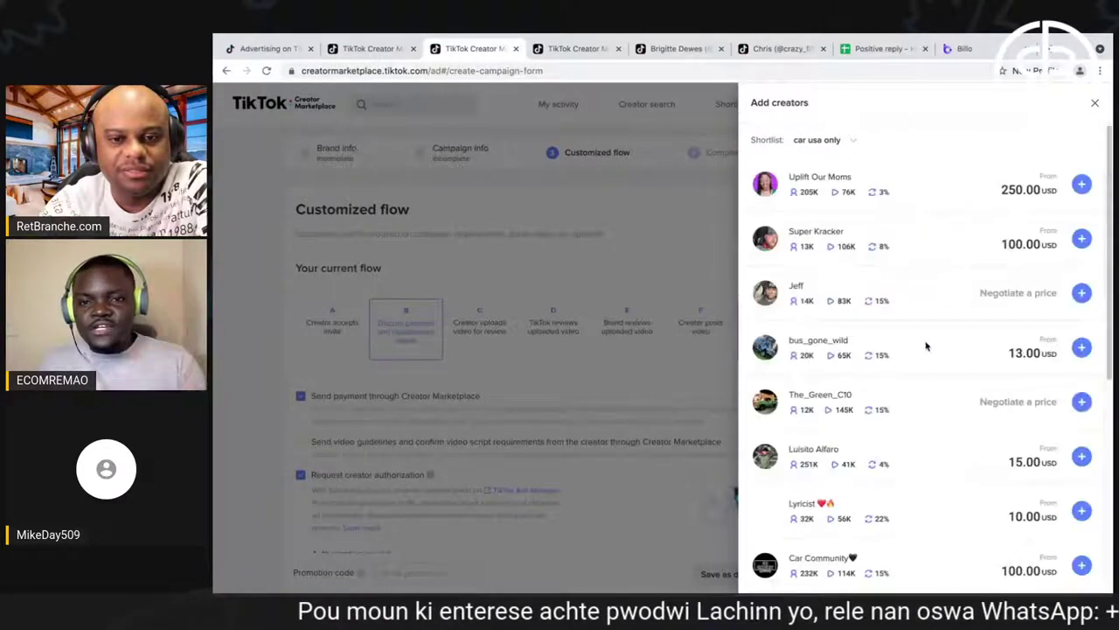
{"action": "scroll", "coordinate": [941, 380], "scroll_direction": "down", "scroll_amount": 10}
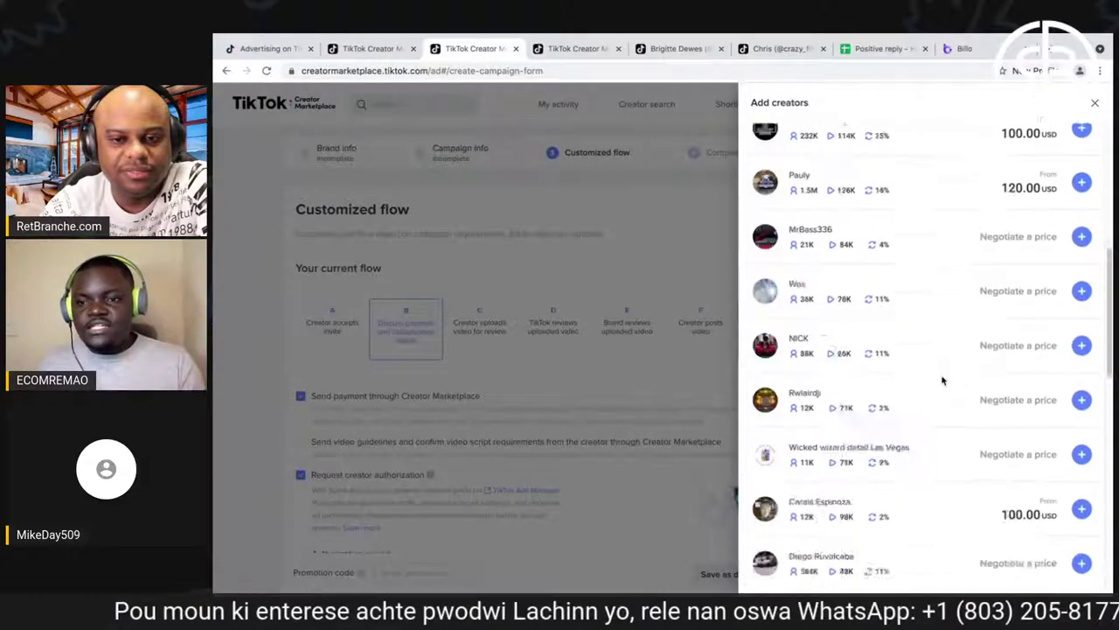
{"action": "scroll", "coordinate": [943, 402], "scroll_direction": "down", "scroll_amount": 4}
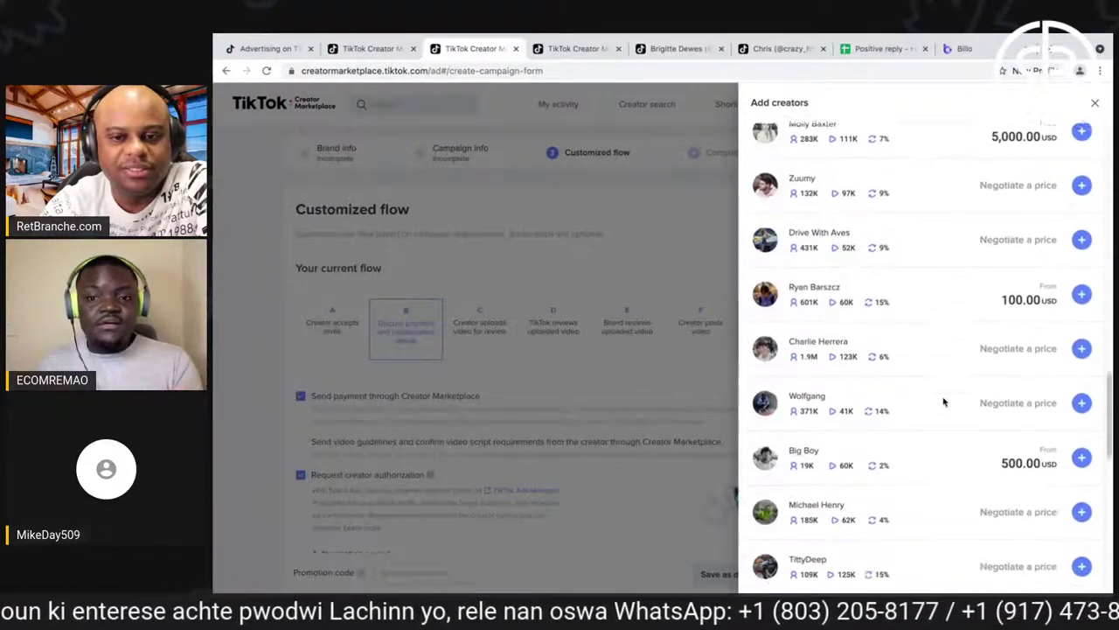
{"action": "scroll", "coordinate": [944, 401], "scroll_direction": "down", "scroll_amount": 7}
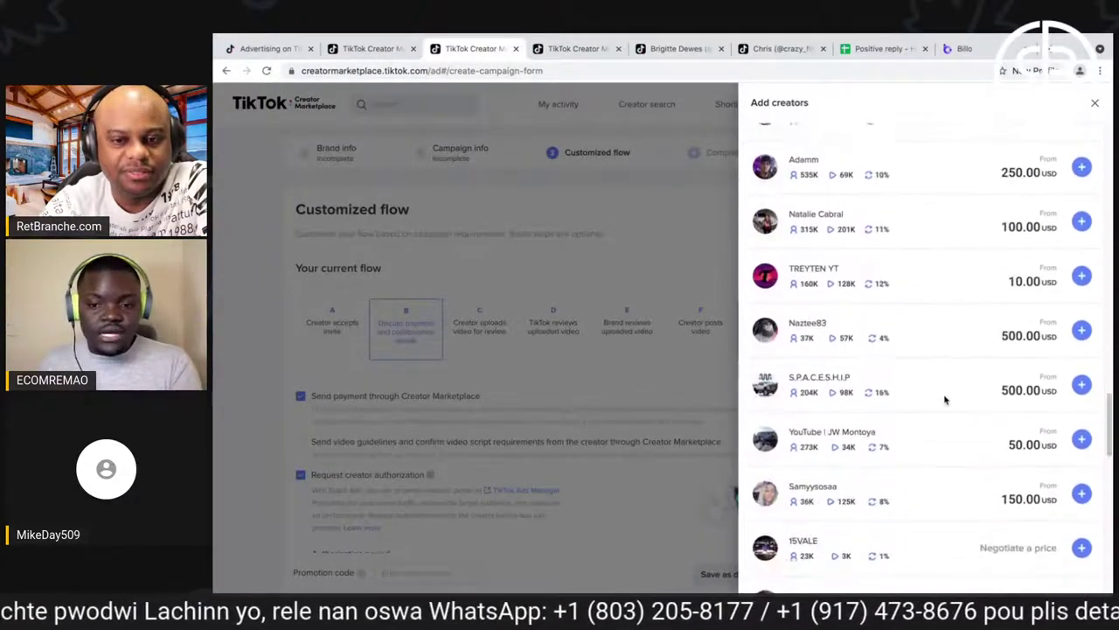
{"action": "scroll", "coordinate": [945, 400], "scroll_direction": "down", "scroll_amount": 8}
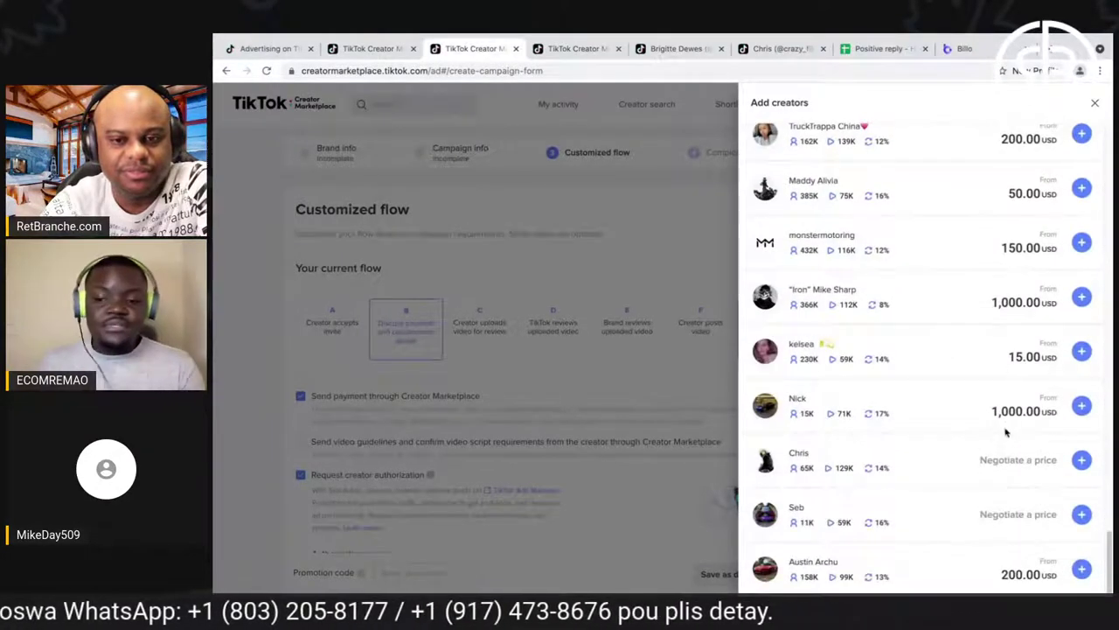
{"action": "scroll", "coordinate": [1006, 289], "scroll_direction": "up", "scroll_amount": 5}
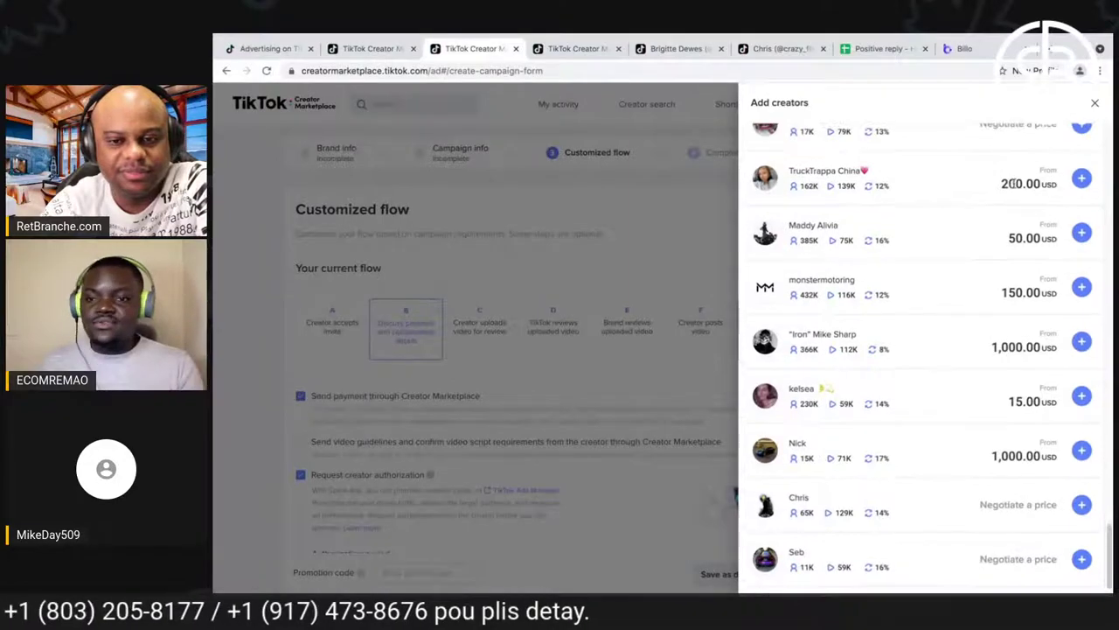
{"action": "scroll", "coordinate": [995, 246], "scroll_direction": "up", "scroll_amount": 10}
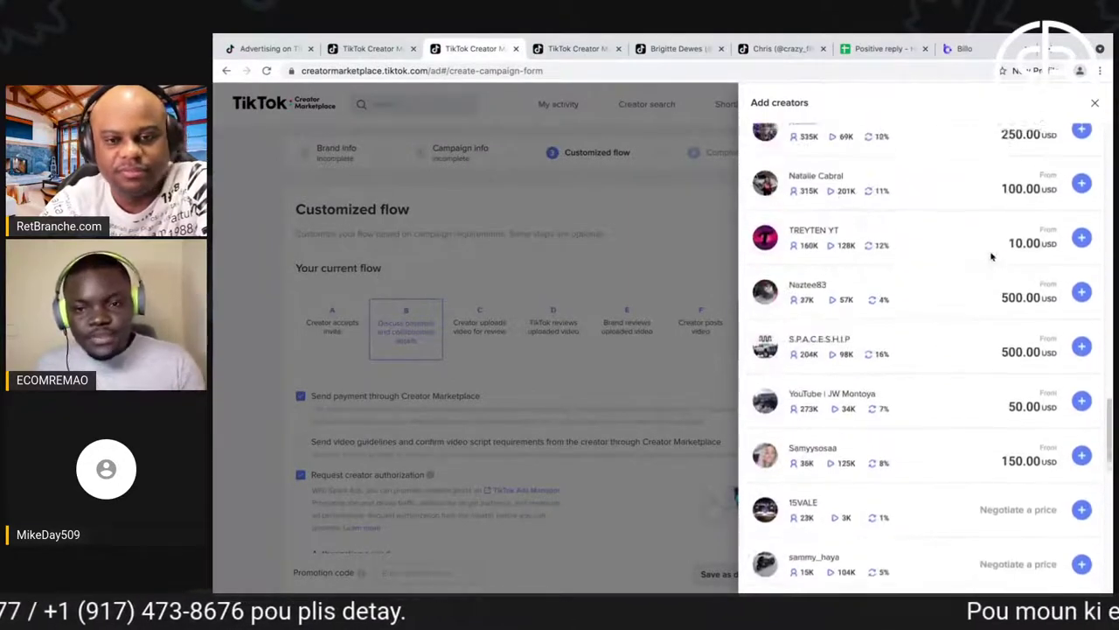
{"action": "scroll", "coordinate": [990, 259], "scroll_direction": "up", "scroll_amount": 10}
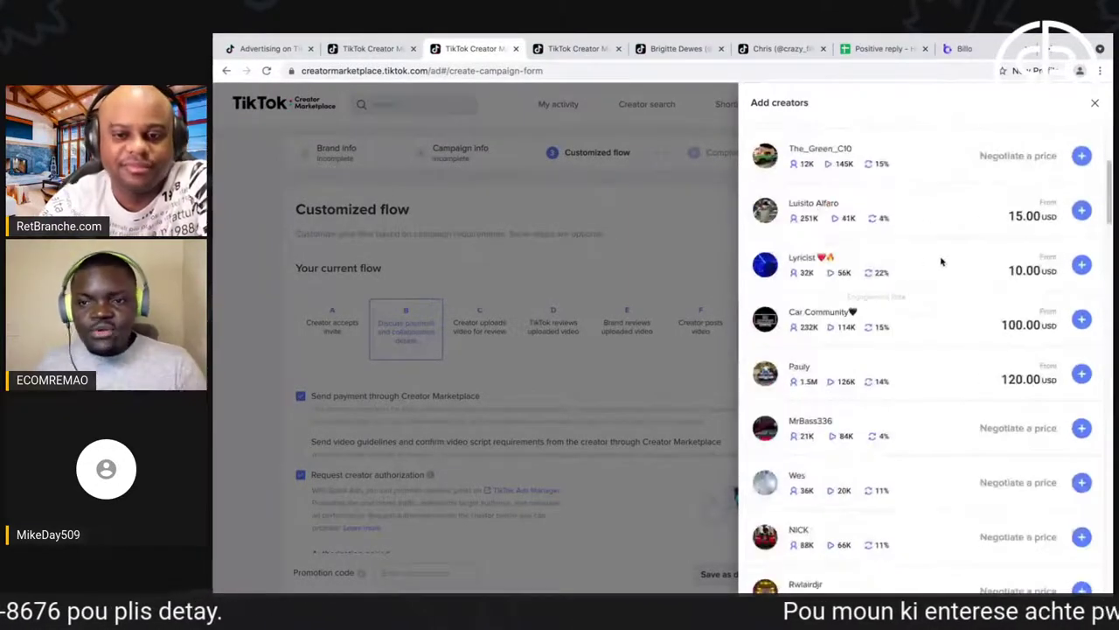
{"action": "left_click", "coordinate": [724, 225]}
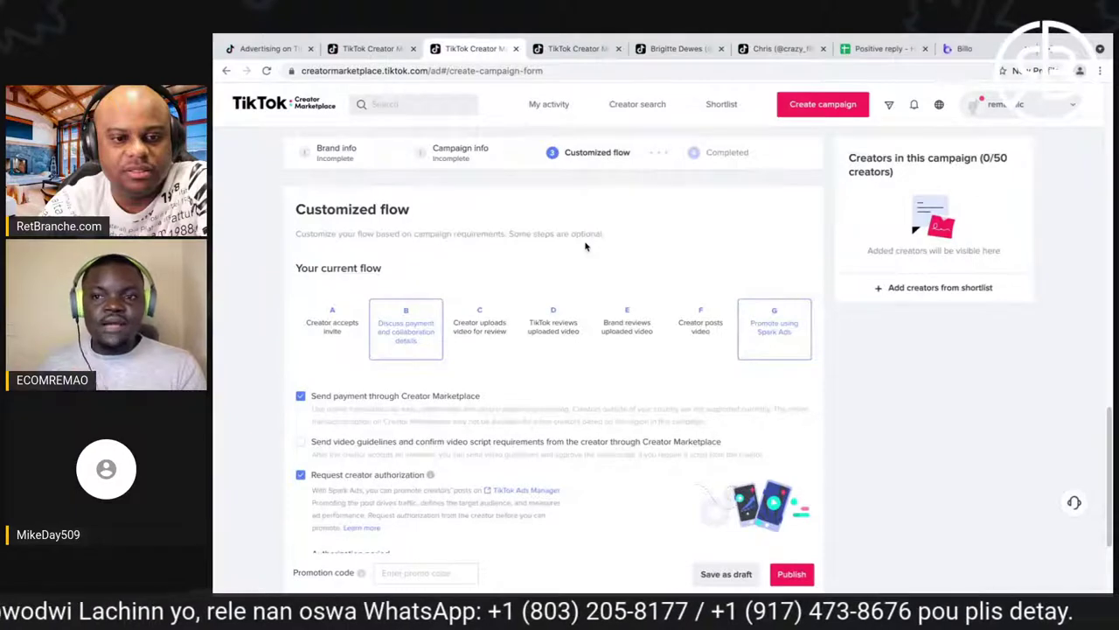
- Point out the section for creators in this campaign, and open the direct invitations under campaign management
{"action": "left_click_drag", "start_coordinate": [892, 173], "coordinate": [851, 158]}
{"action": "left_click", "coordinate": [878, 157]}
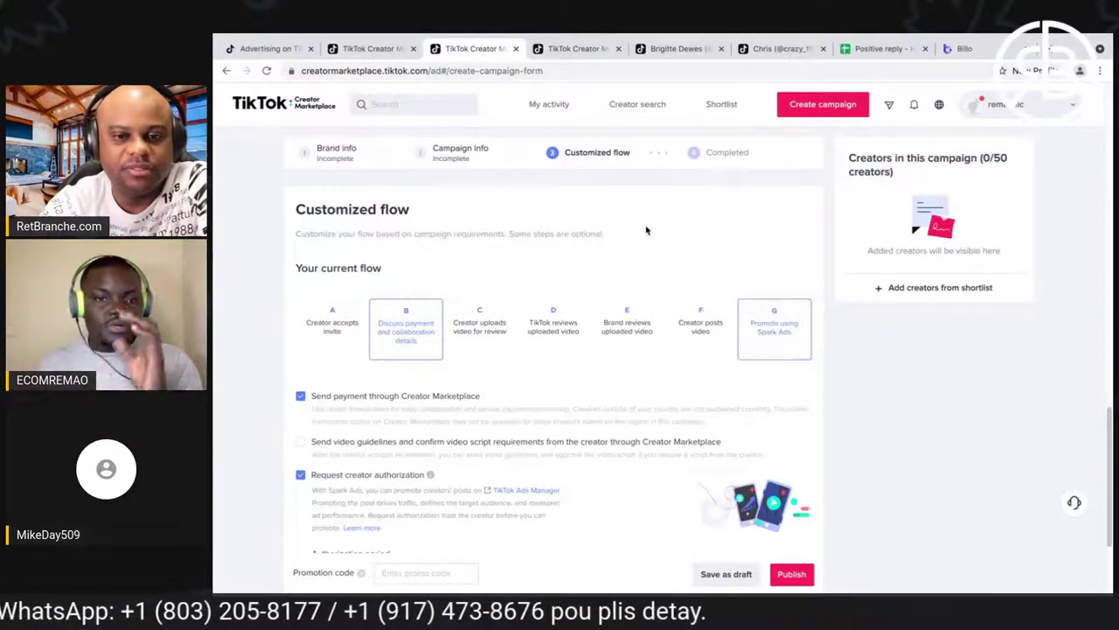
{"action": "scroll", "coordinate": [621, 219], "scroll_direction": "up", "scroll_amount": 3}
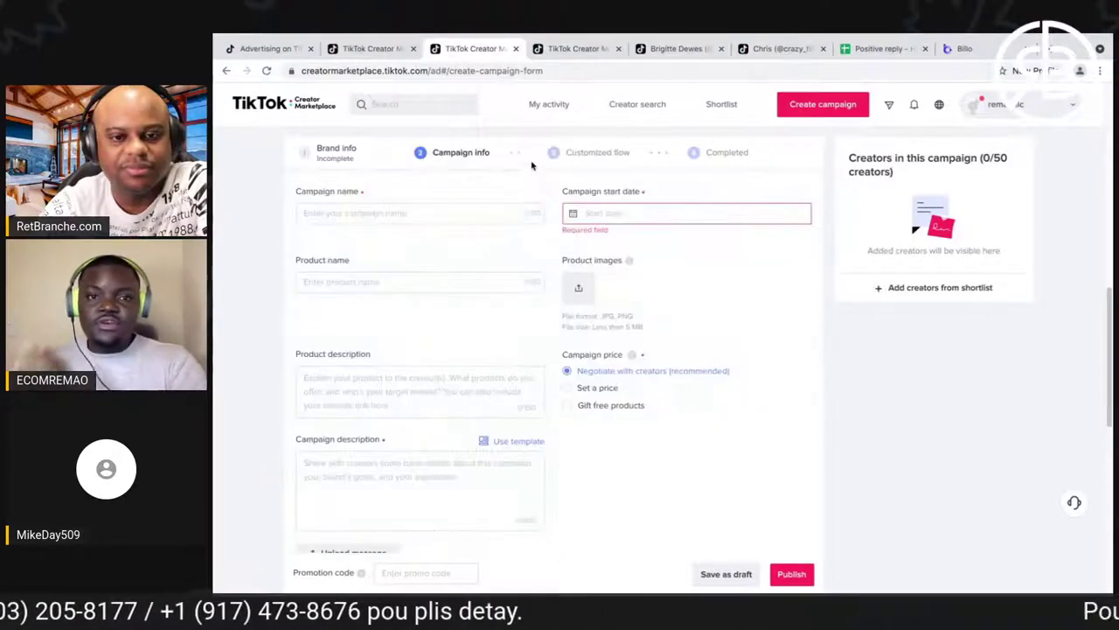
{"action": "left_click", "coordinate": [549, 105]}
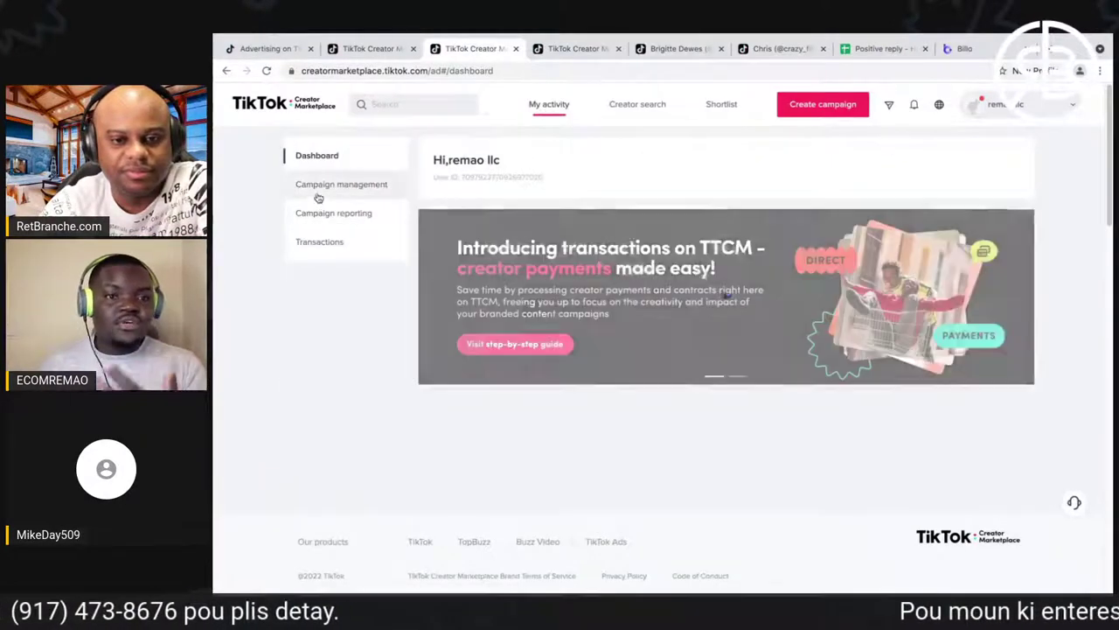
{"action": "left_click", "coordinate": [320, 185]}
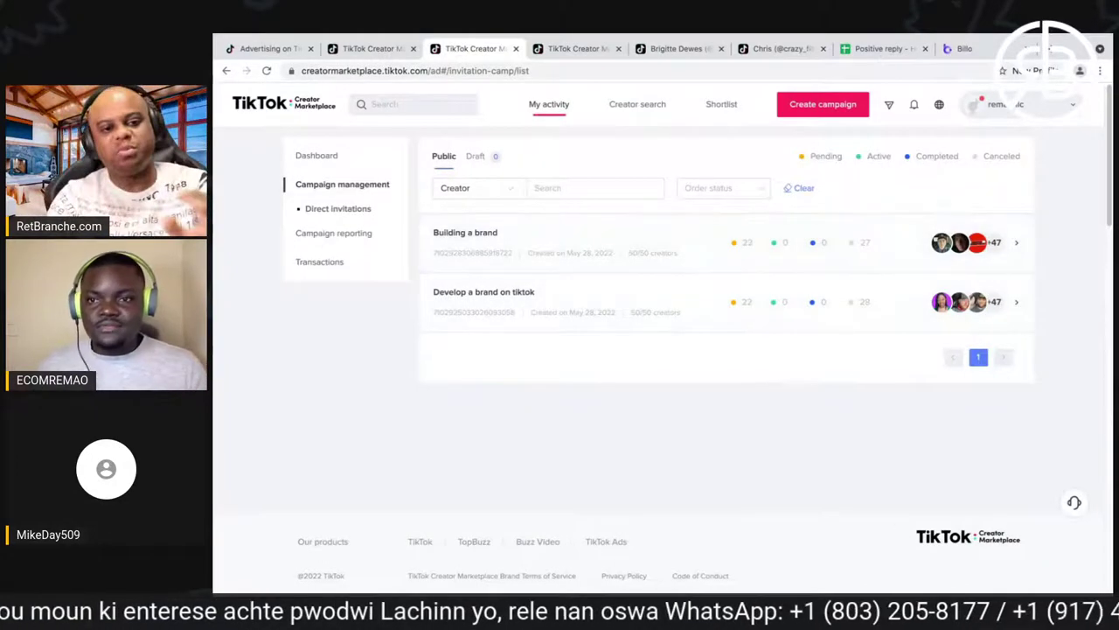
- Switch to TikTok Ads Manager and start a new campaign with the Conversions objective, continuing to the ad group
{"action": "mouse_move", "coordinate": [719, 580]}
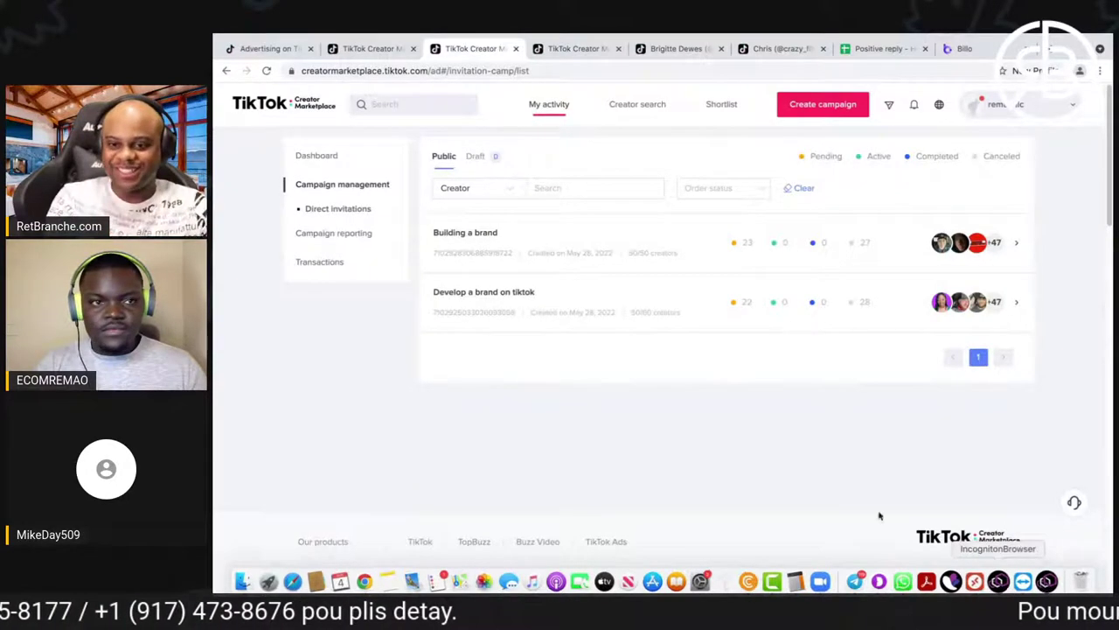
{"action": "left_click", "coordinate": [267, 49]}
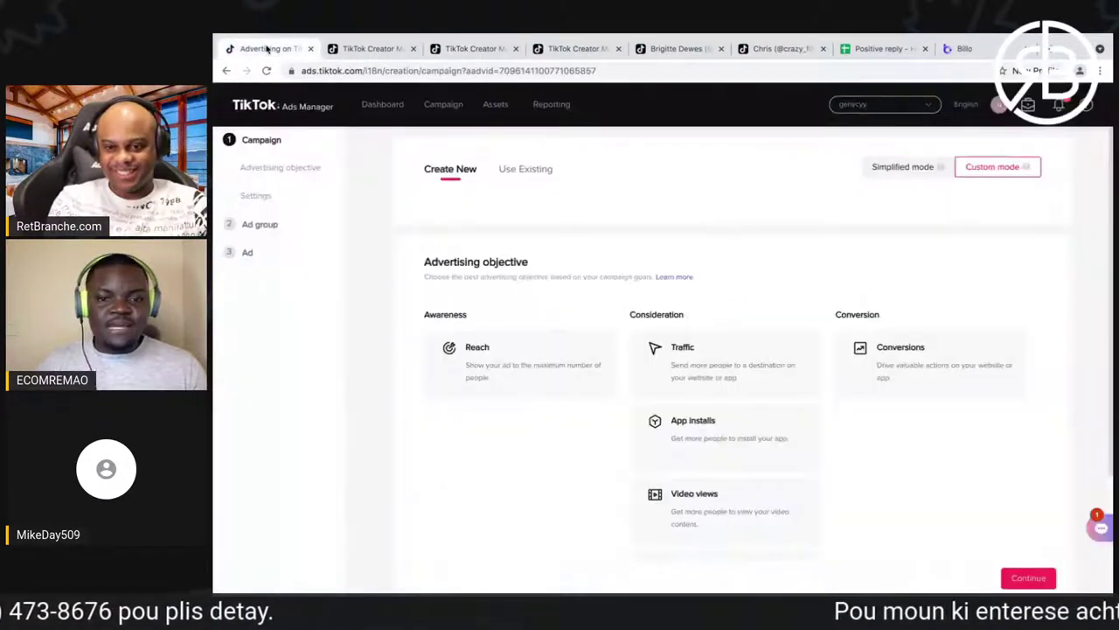
{"action": "left_click", "coordinate": [954, 377]}
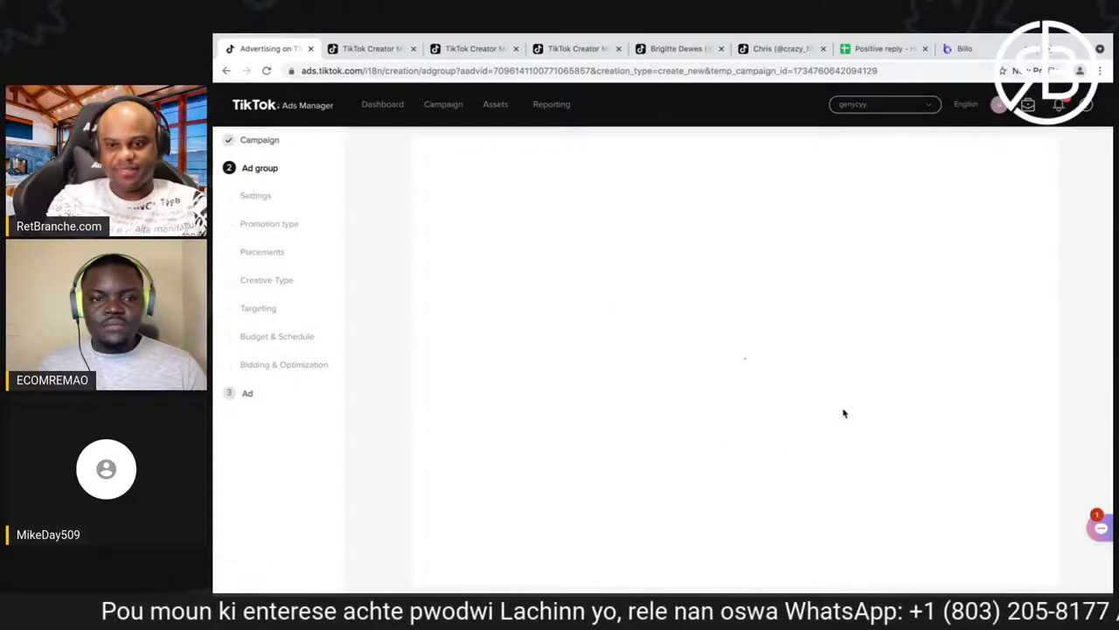
- Add hashtag interactions as a behavior in the ad group's Interests & Behaviors targeting
{"action": "scroll", "coordinate": [787, 377], "scroll_direction": "down", "scroll_amount": 1}
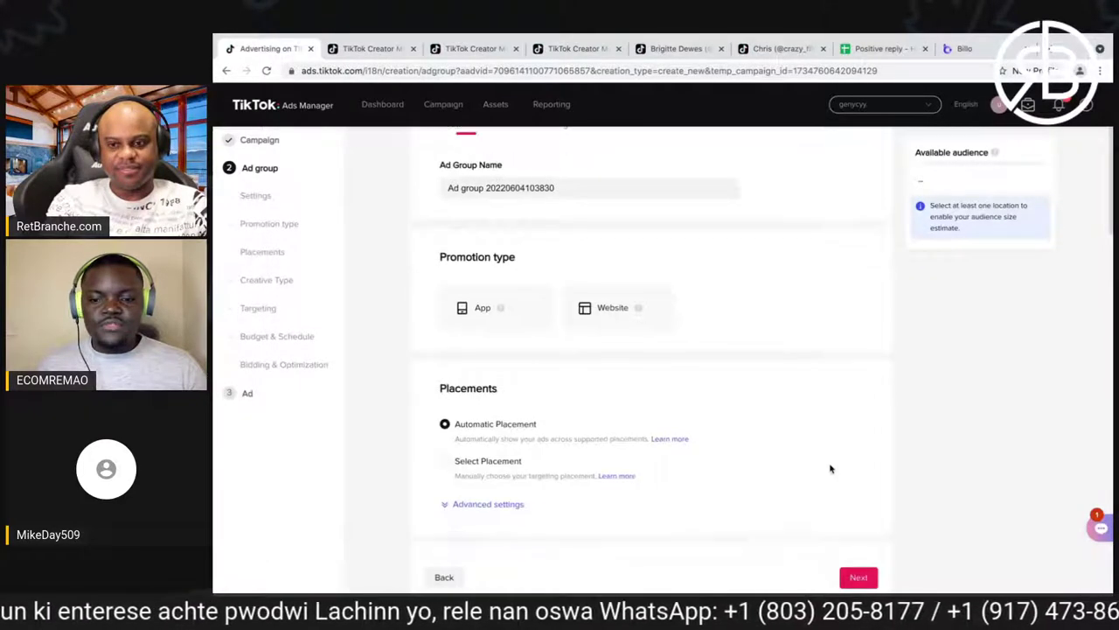
{"action": "scroll", "coordinate": [831, 469], "scroll_direction": "down", "scroll_amount": 5}
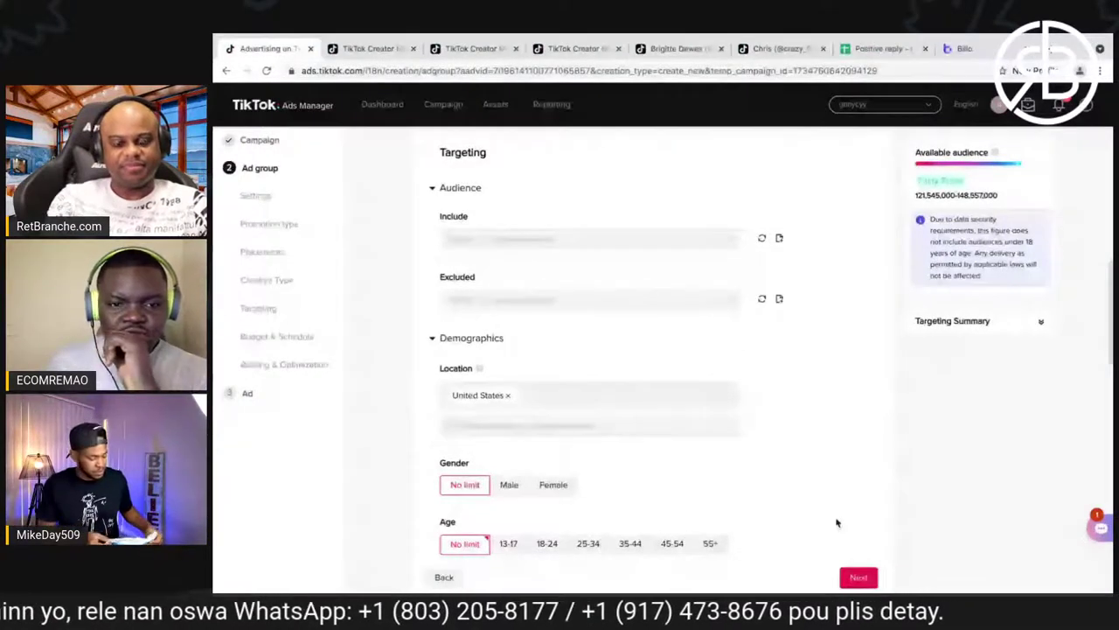
{"action": "scroll", "coordinate": [807, 395], "scroll_direction": "down", "scroll_amount": 3}
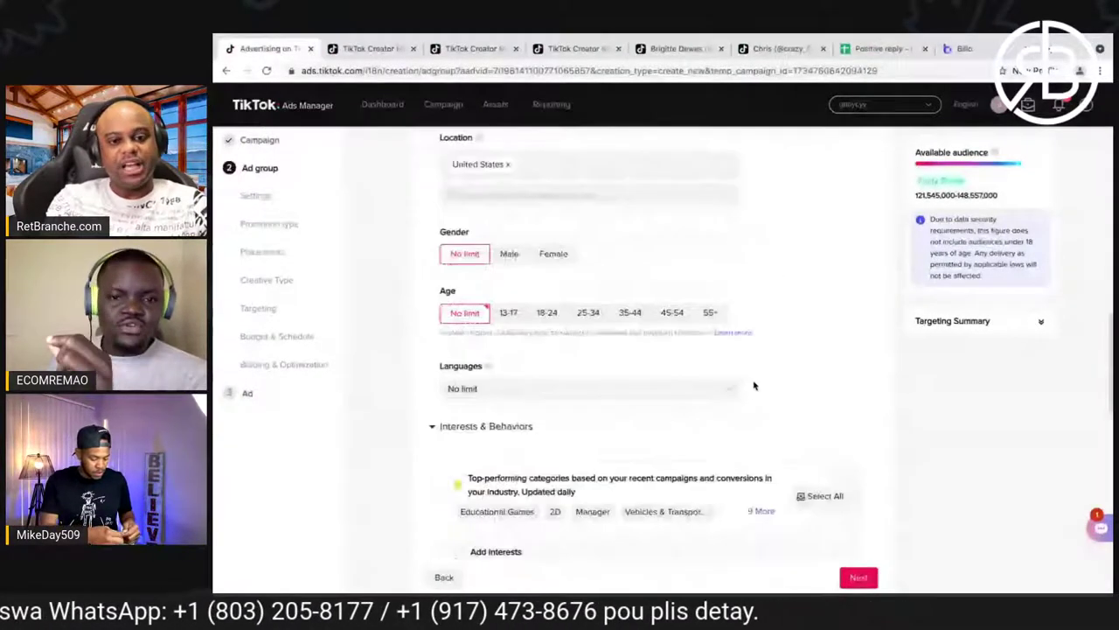
{"action": "scroll", "coordinate": [759, 383], "scroll_direction": "down", "scroll_amount": 1}
{"action": "scroll", "coordinate": [760, 382], "scroll_direction": "down", "scroll_amount": 3}
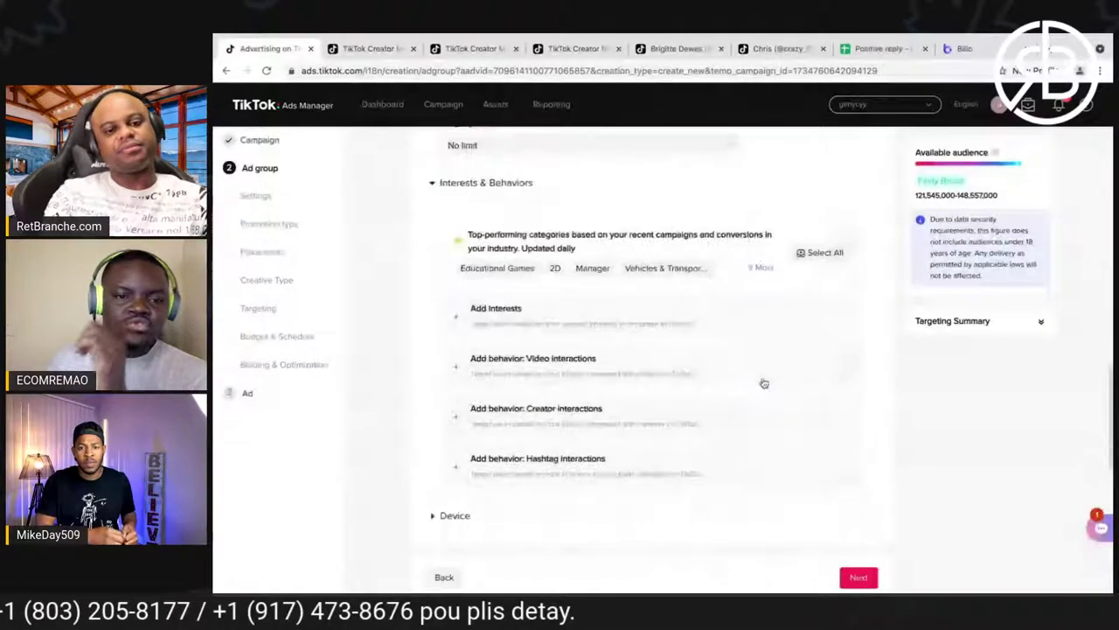
{"action": "scroll", "coordinate": [762, 383], "scroll_direction": "down", "scroll_amount": 1}
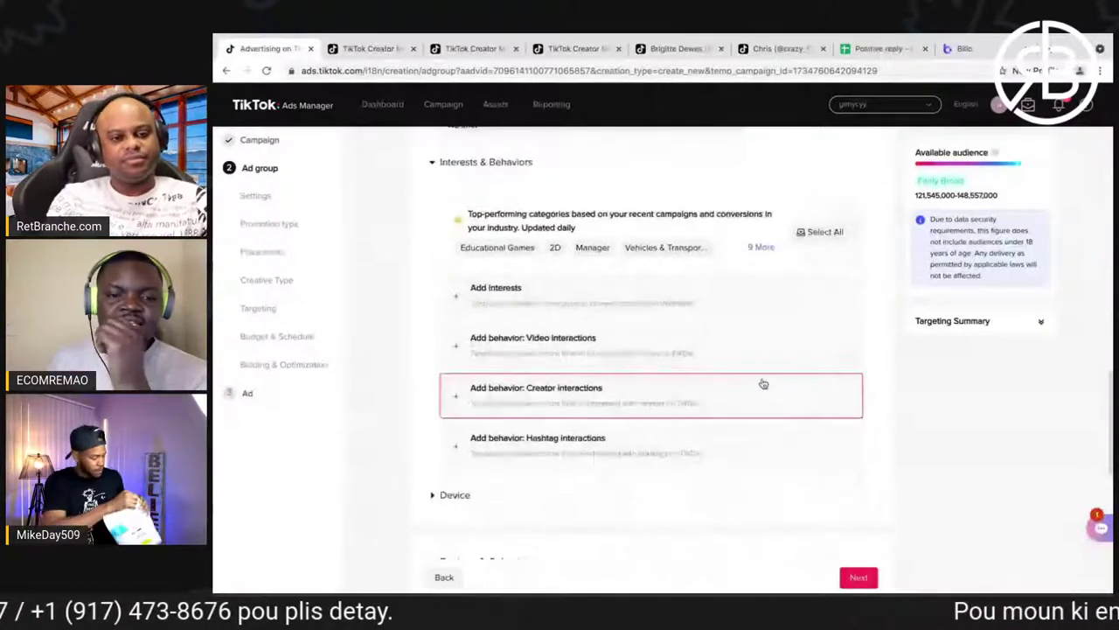
{"action": "scroll", "coordinate": [787, 411], "scroll_direction": "up", "scroll_amount": 2}
{"action": "scroll", "coordinate": [848, 378], "scroll_direction": "down", "scroll_amount": 1}
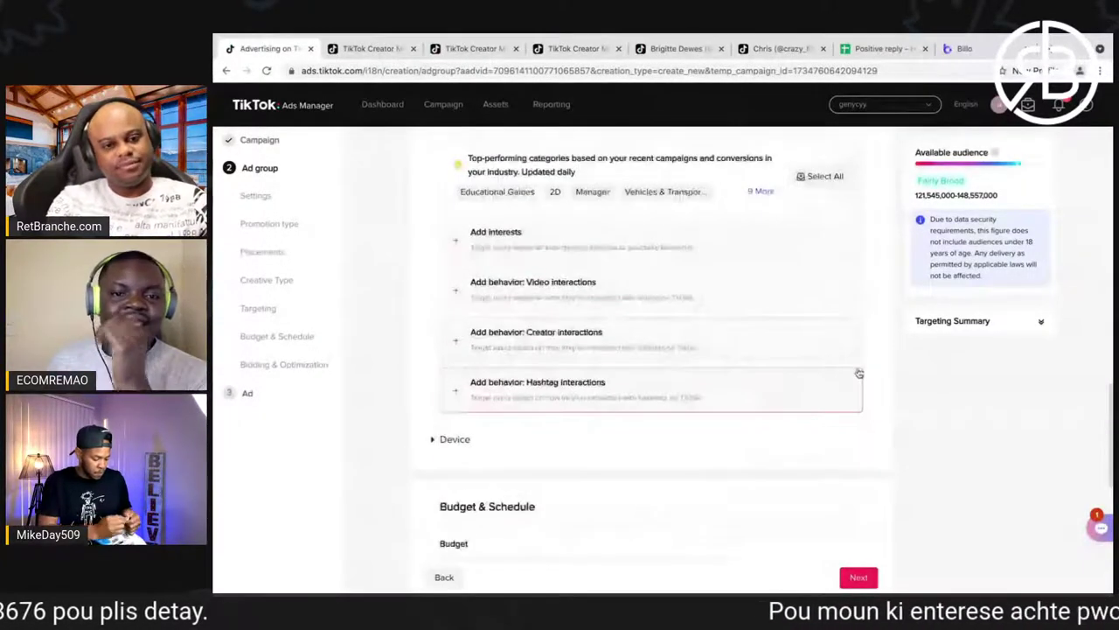
{"action": "left_click", "coordinate": [655, 400]}
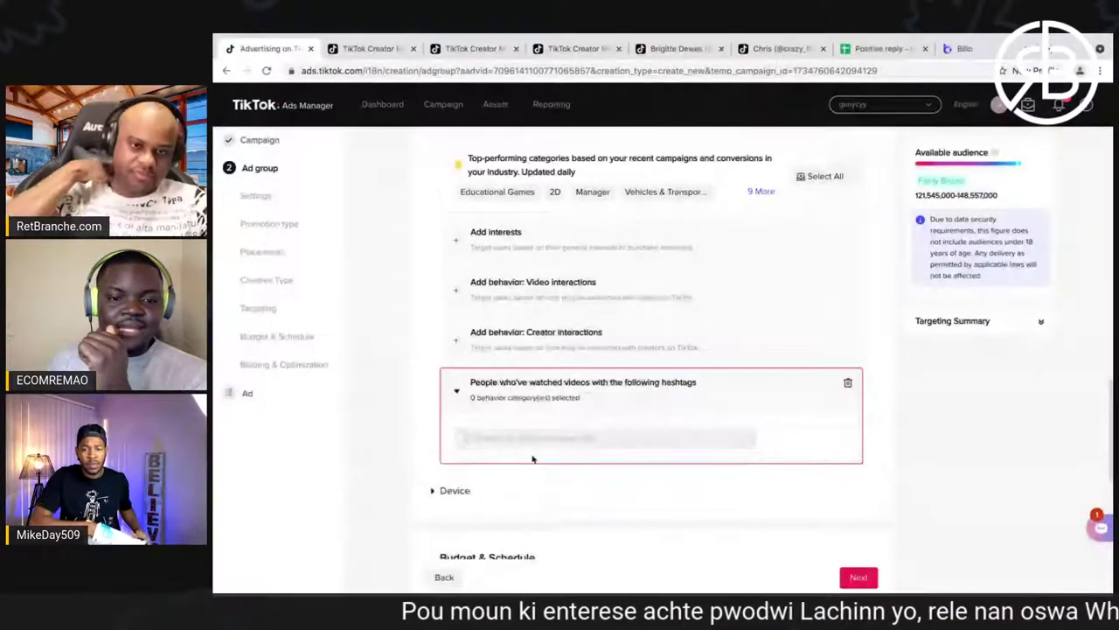
- Search the hashtags for "haiti", select #haitianfood to check its audience size, and remove it again
{"action": "left_click", "coordinate": [532, 441]}
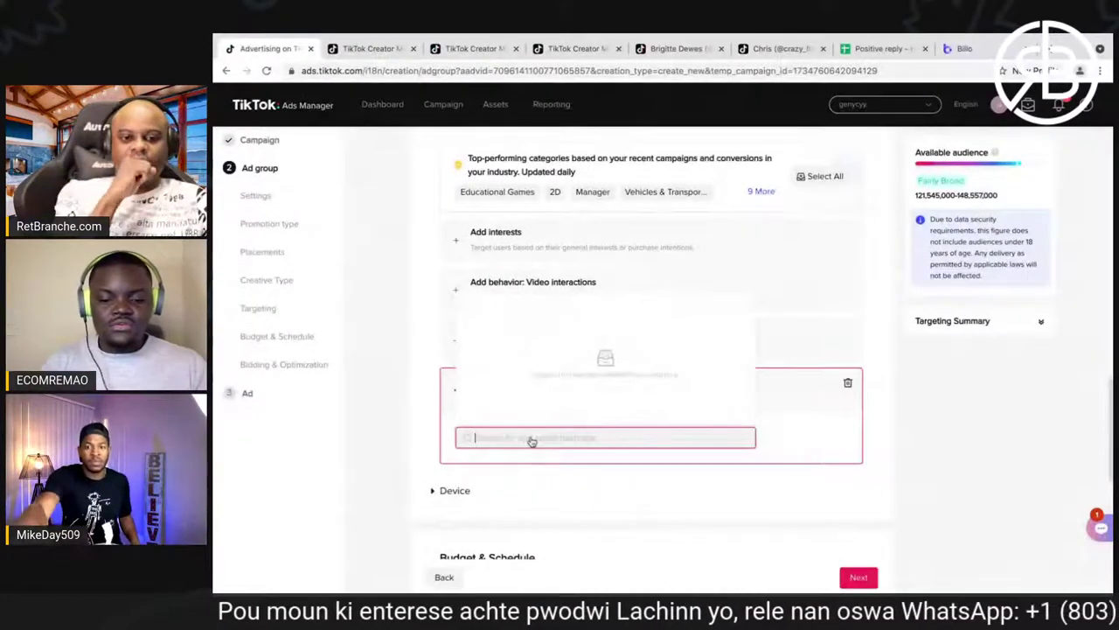
{"action": "type", "text": "haiti"}
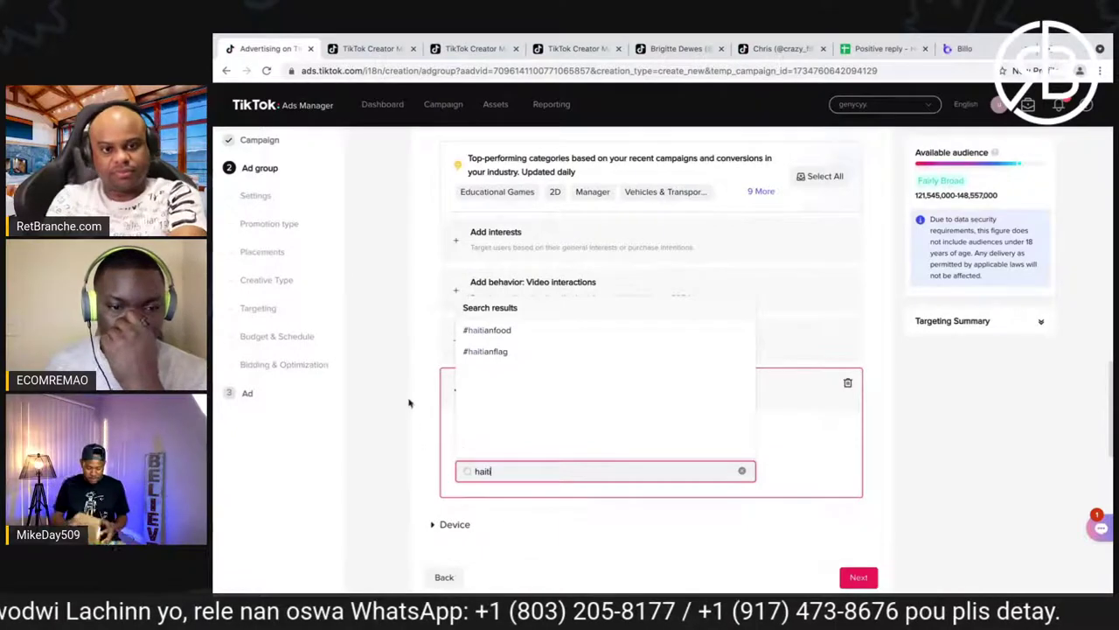
{"action": "left_click", "coordinate": [487, 330]}
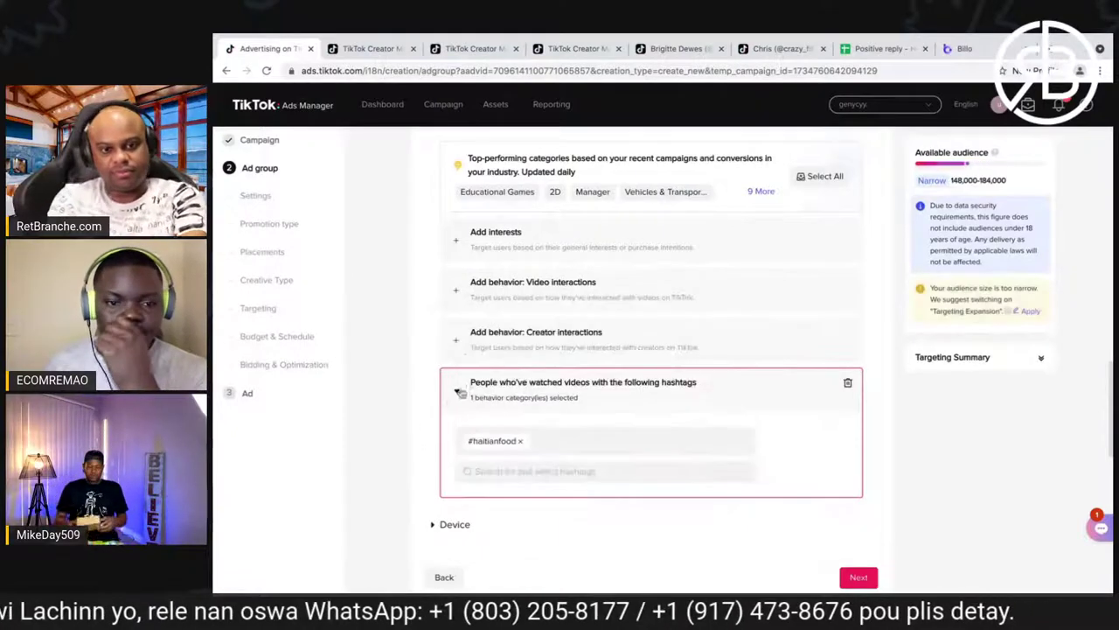
{"action": "left_click", "coordinate": [522, 442]}
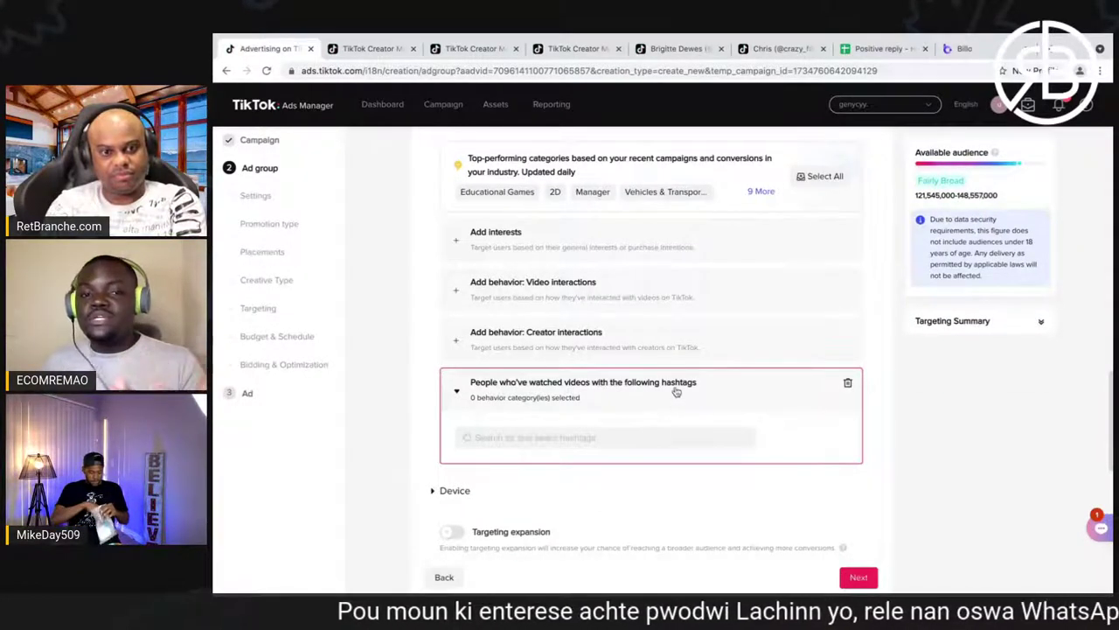
- Add interest targeting to the ad group and include people interested in "Haiti"
{"action": "scroll", "coordinate": [674, 393], "scroll_direction": "up", "scroll_amount": 3}
{"action": "scroll", "coordinate": [620, 429], "scroll_direction": "down", "scroll_amount": 1}
{"action": "scroll", "coordinate": [623, 429], "scroll_direction": "down", "scroll_amount": 2}
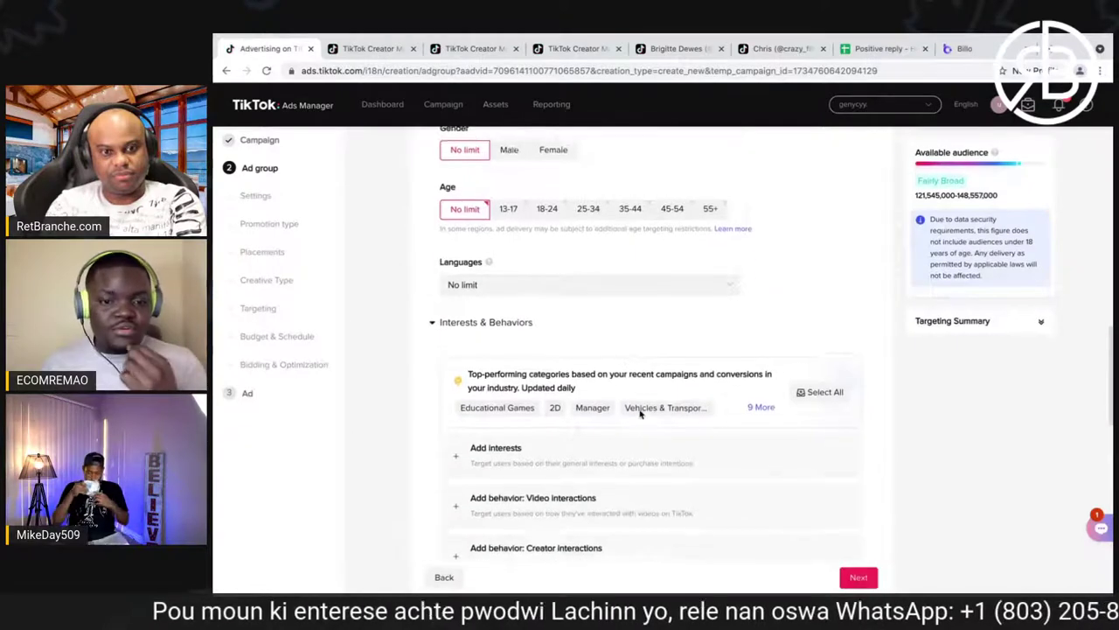
{"action": "scroll", "coordinate": [642, 417], "scroll_direction": "down", "scroll_amount": 2}
{"action": "left_click", "coordinate": [568, 389]}
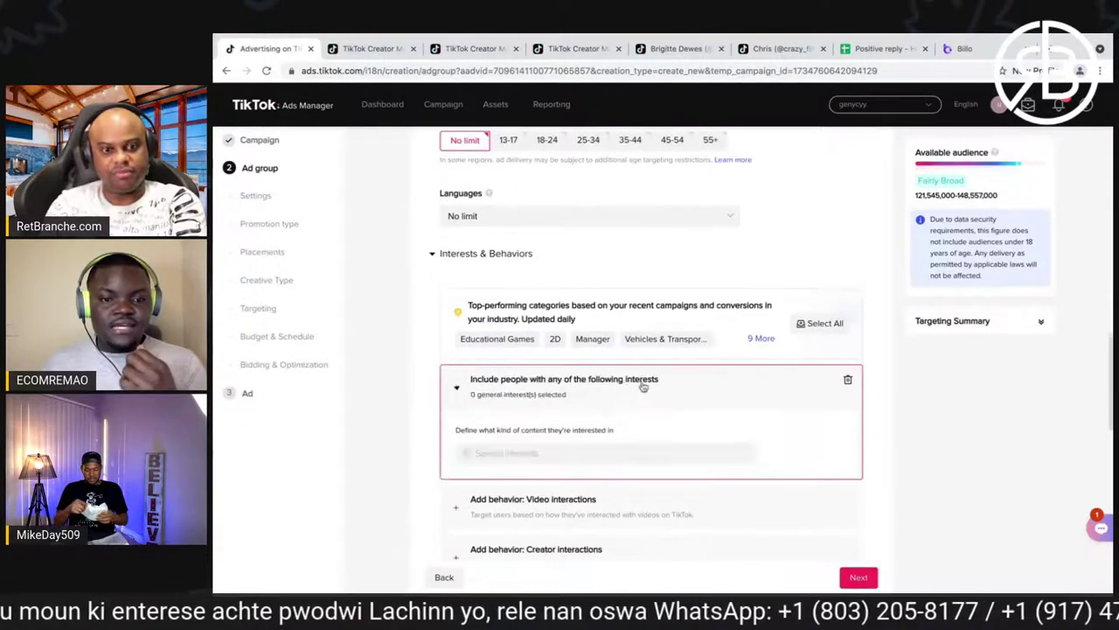
{"action": "left_click", "coordinate": [529, 453]}
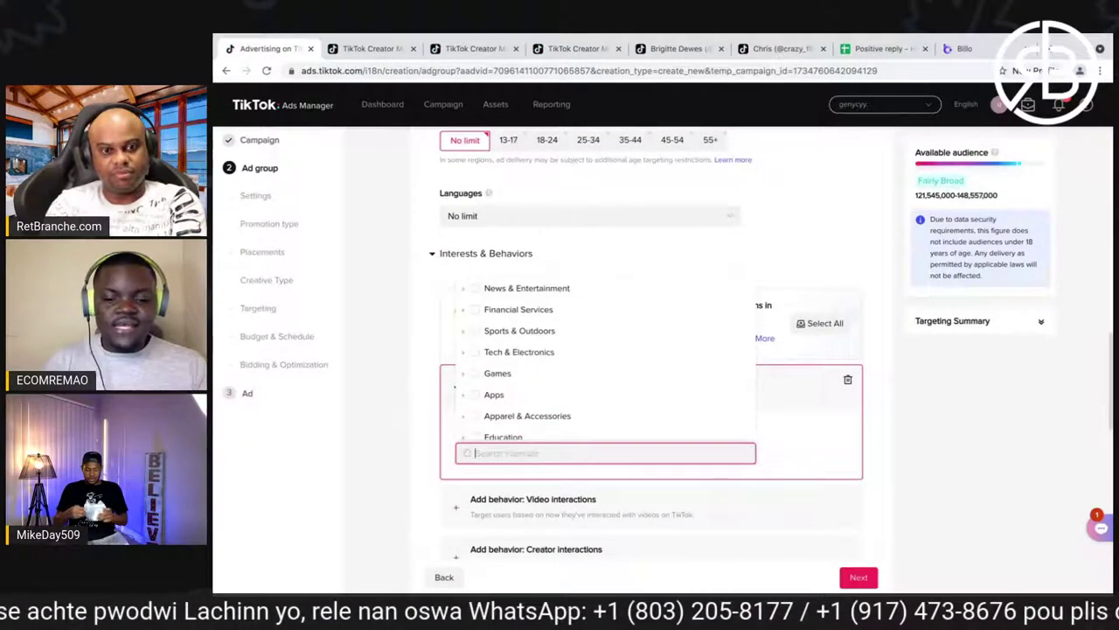
{"action": "type", "text": "Haiti"}
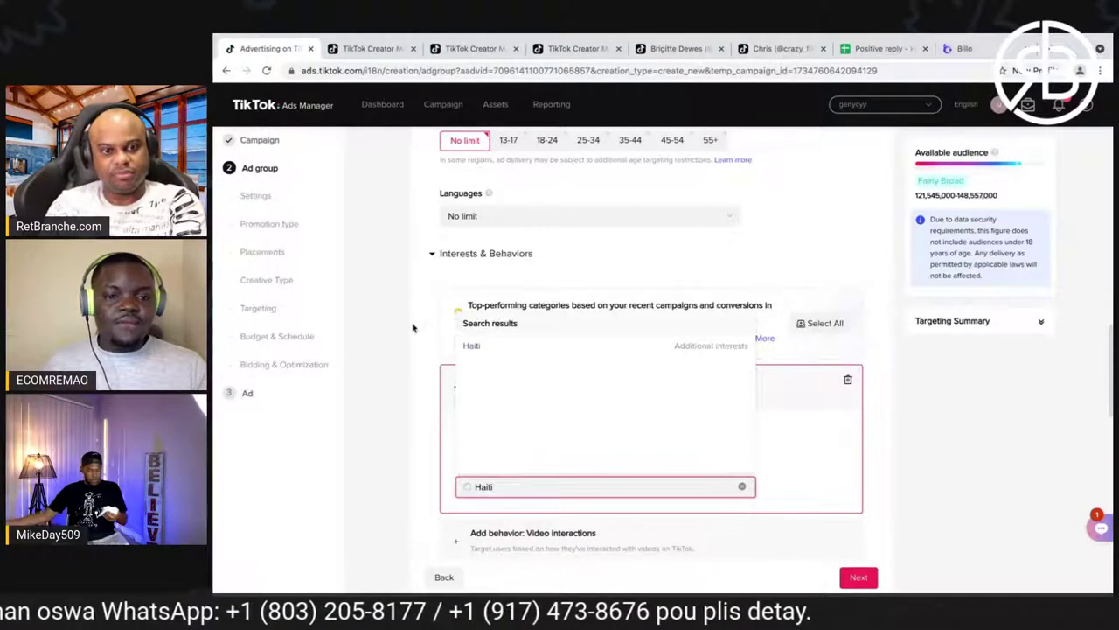
{"action": "left_click", "coordinate": [476, 345]}
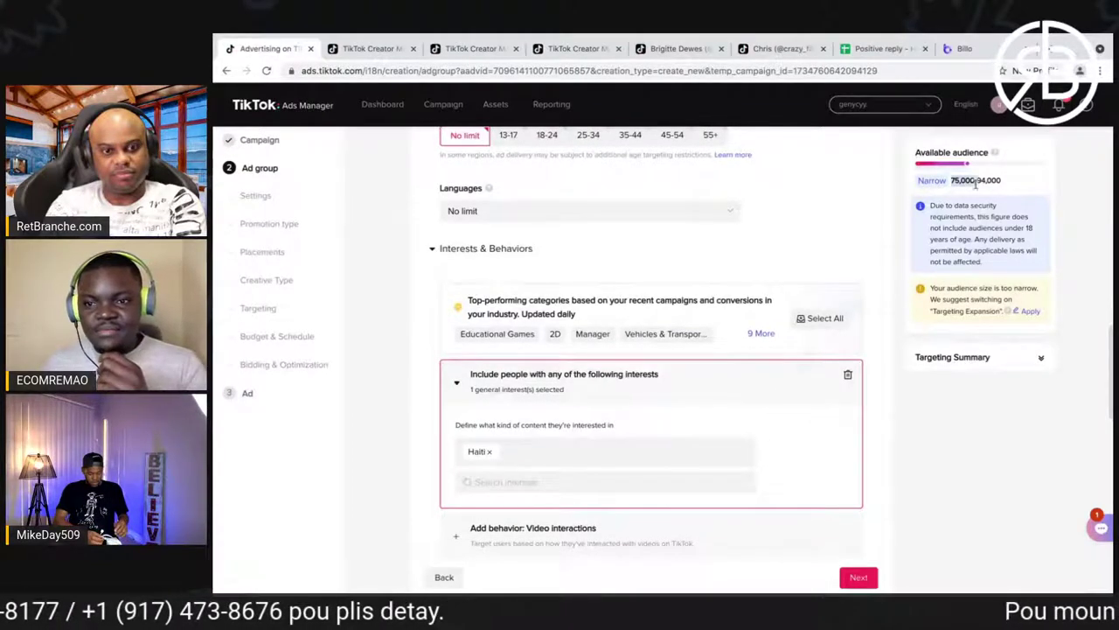
- Add Canada to the ad group's target locations alongside the United States
{"action": "scroll", "coordinate": [805, 280], "scroll_direction": "up", "scroll_amount": 5}
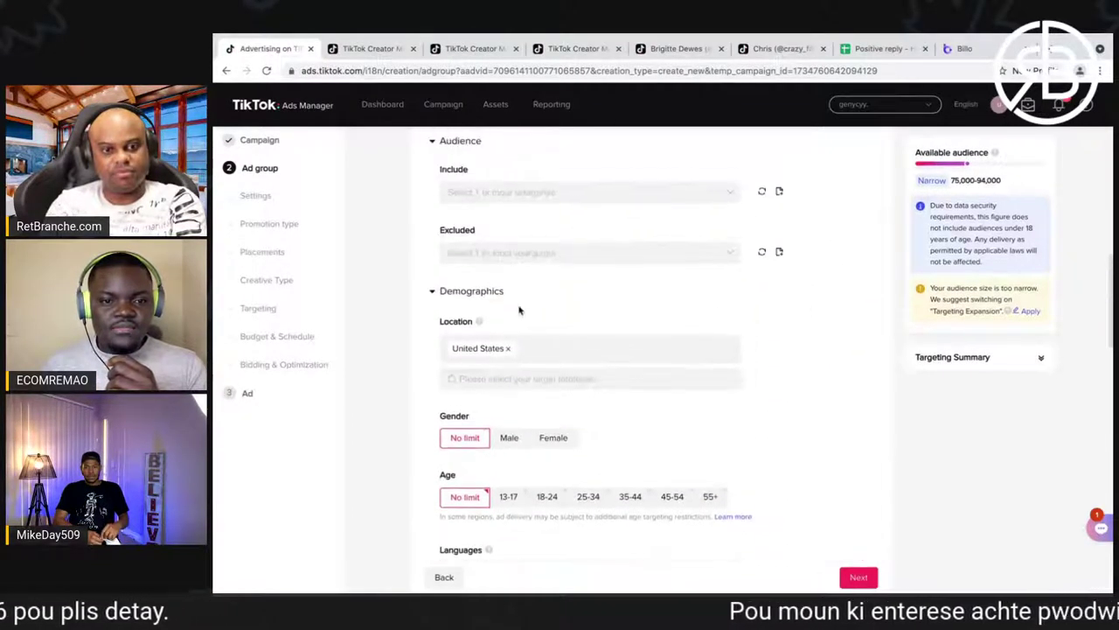
{"action": "left_click", "coordinate": [527, 378]}
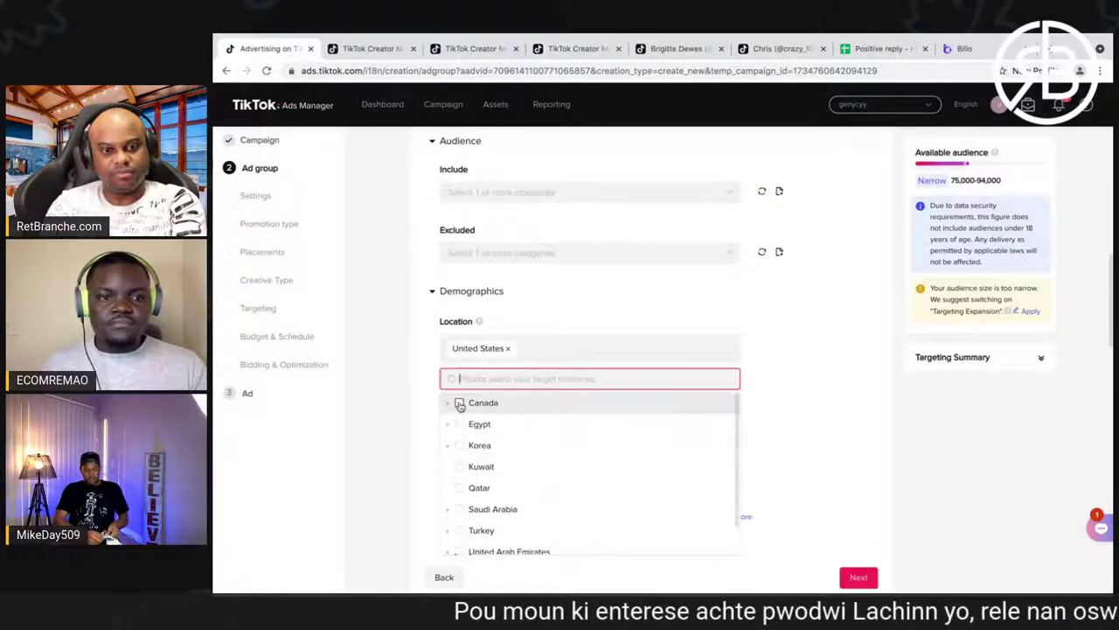
{"action": "left_click", "coordinate": [486, 402]}
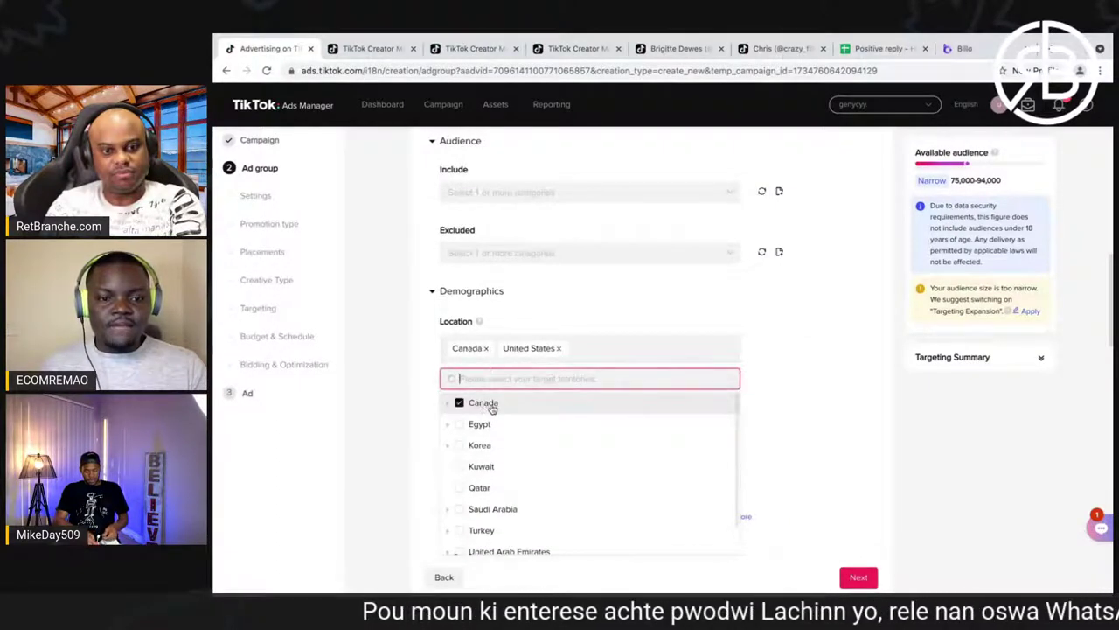
{"action": "left_click", "coordinate": [650, 312]}
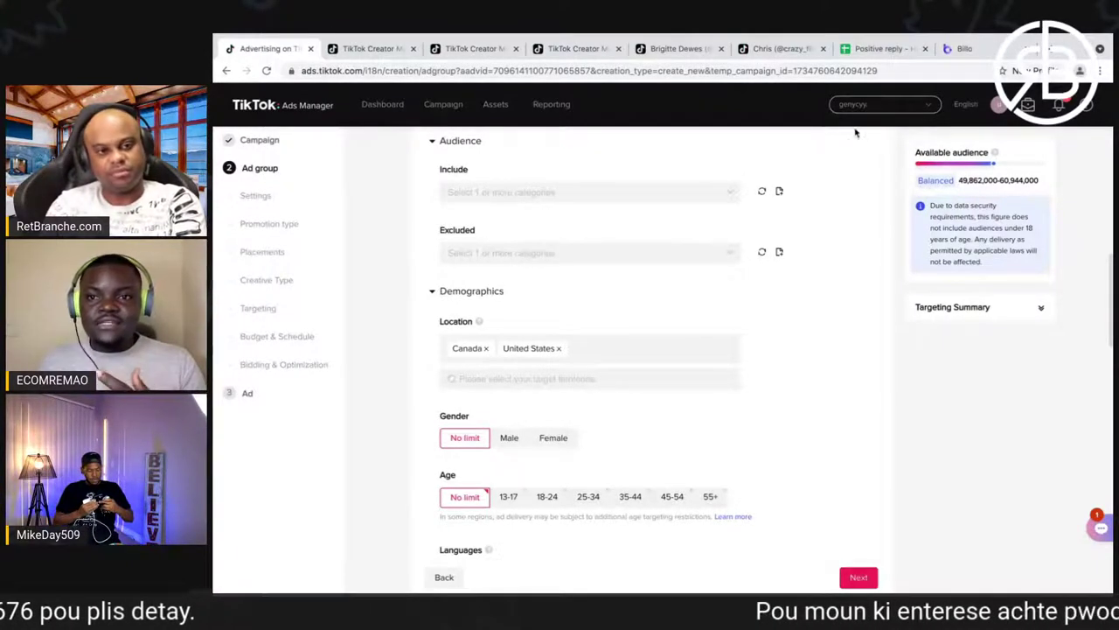
- Look through the list of countries available as target locations for the ad group
{"action": "left_click", "coordinate": [595, 377]}
{"action": "scroll", "coordinate": [599, 442], "scroll_direction": "down", "scroll_amount": 4}
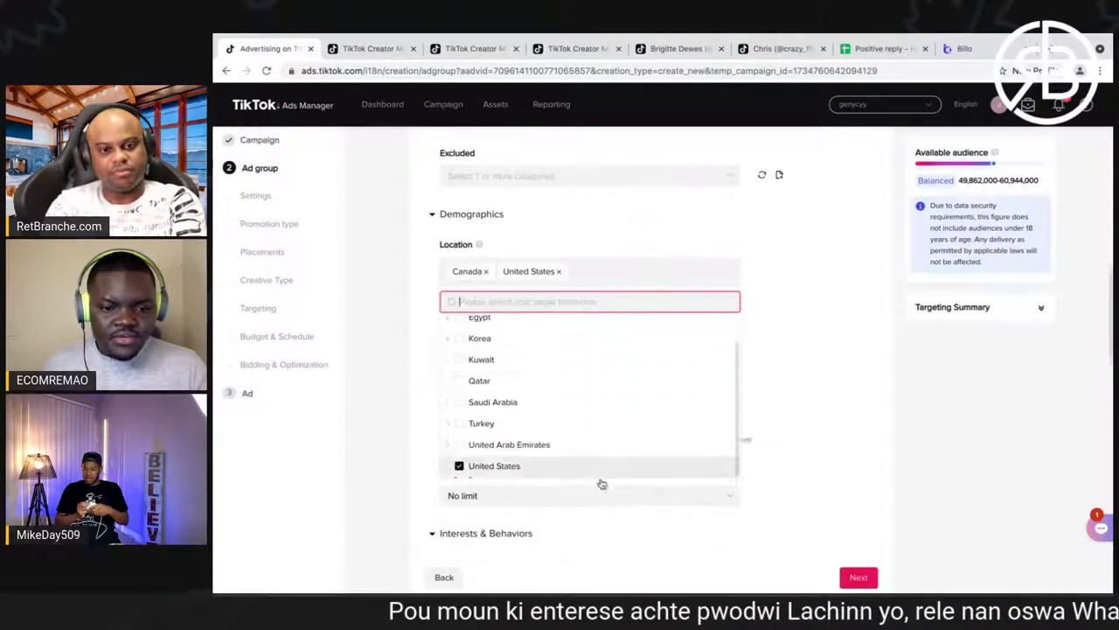
{"action": "scroll", "coordinate": [603, 376], "scroll_direction": "down", "scroll_amount": 1}
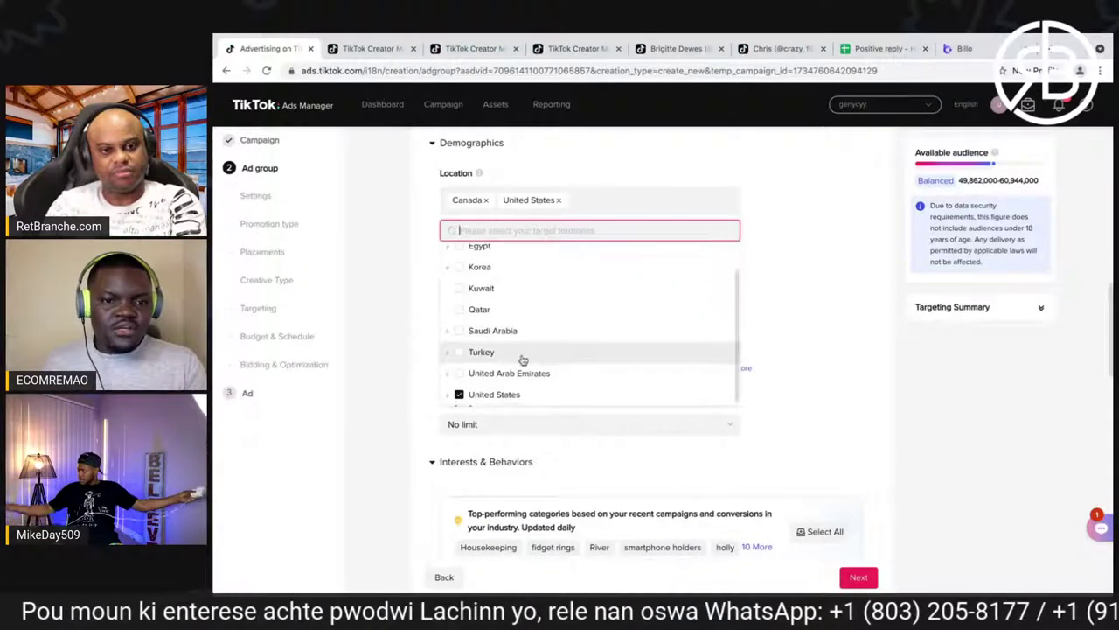
{"action": "scroll", "coordinate": [648, 360], "scroll_direction": "down", "scroll_amount": 1}
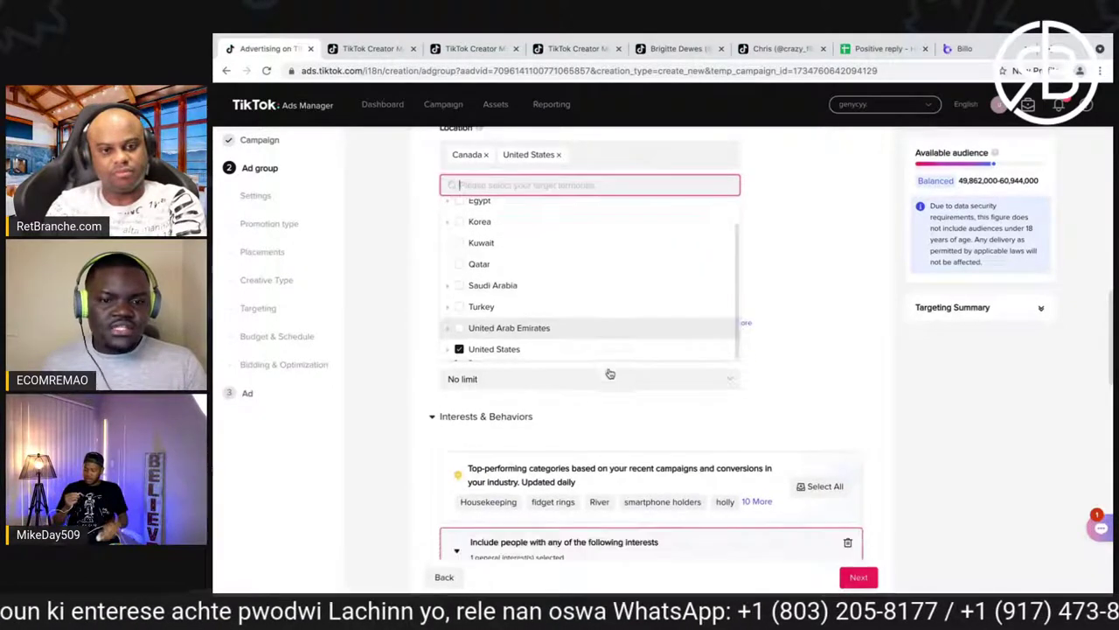
{"action": "left_click", "coordinate": [814, 270]}
{"action": "scroll", "coordinate": [779, 292], "scroll_direction": "up", "scroll_amount": 1}
{"action": "scroll", "coordinate": [775, 297], "scroll_direction": "down", "scroll_amount": 3}
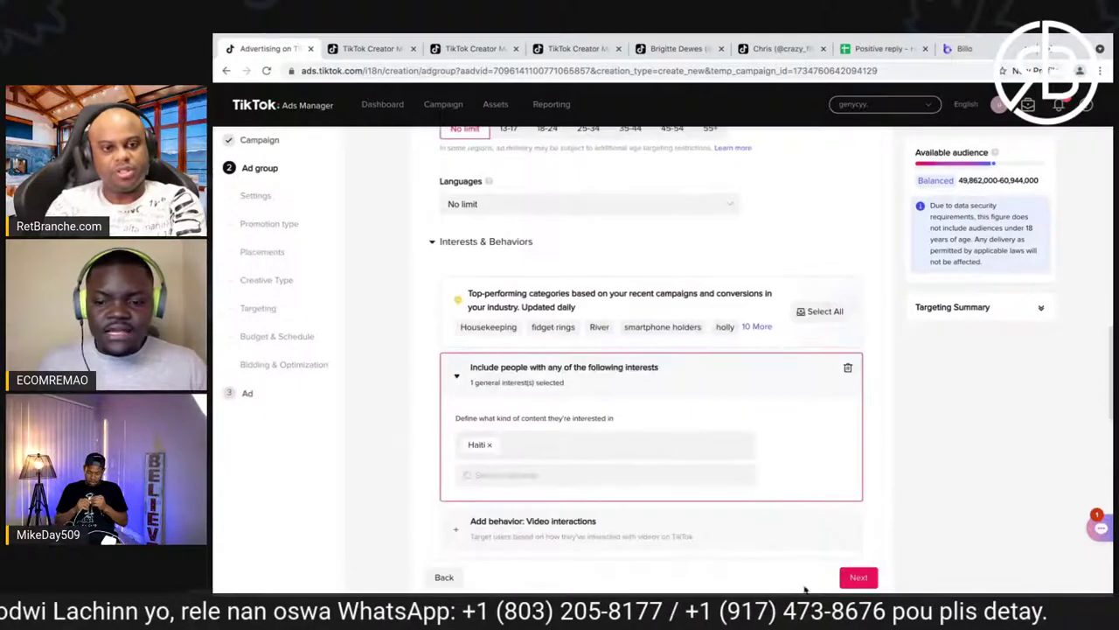
- Set the ad group's promotion type to Website, using the tiki pixel with Complete Payment as the optimization event
{"action": "scroll", "coordinate": [876, 432], "scroll_direction": "up", "scroll_amount": 10}
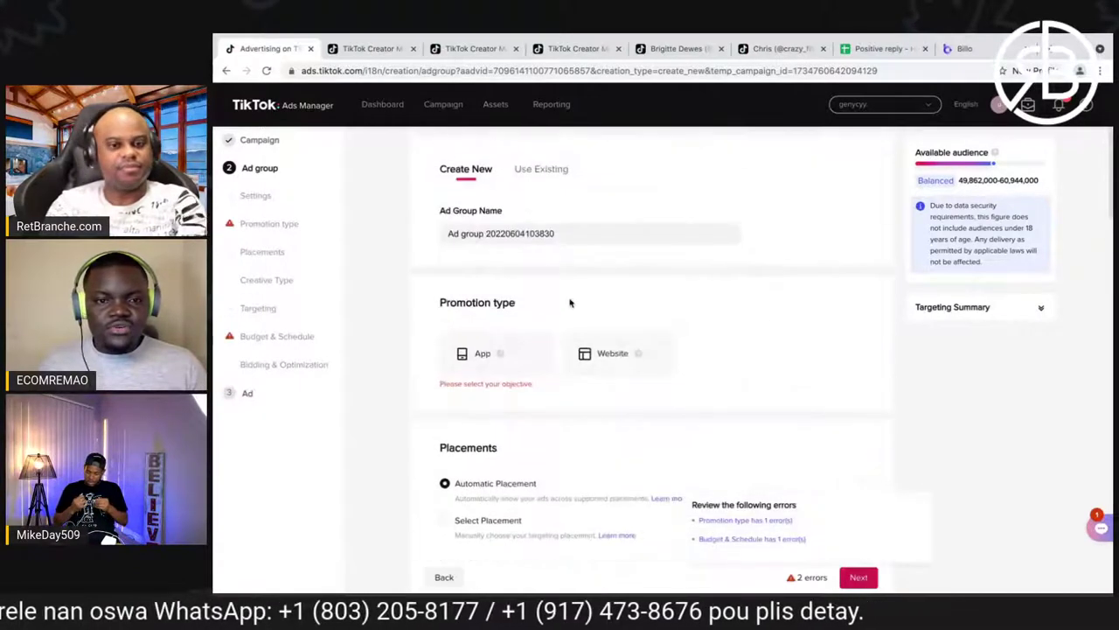
{"action": "left_click", "coordinate": [615, 352]}
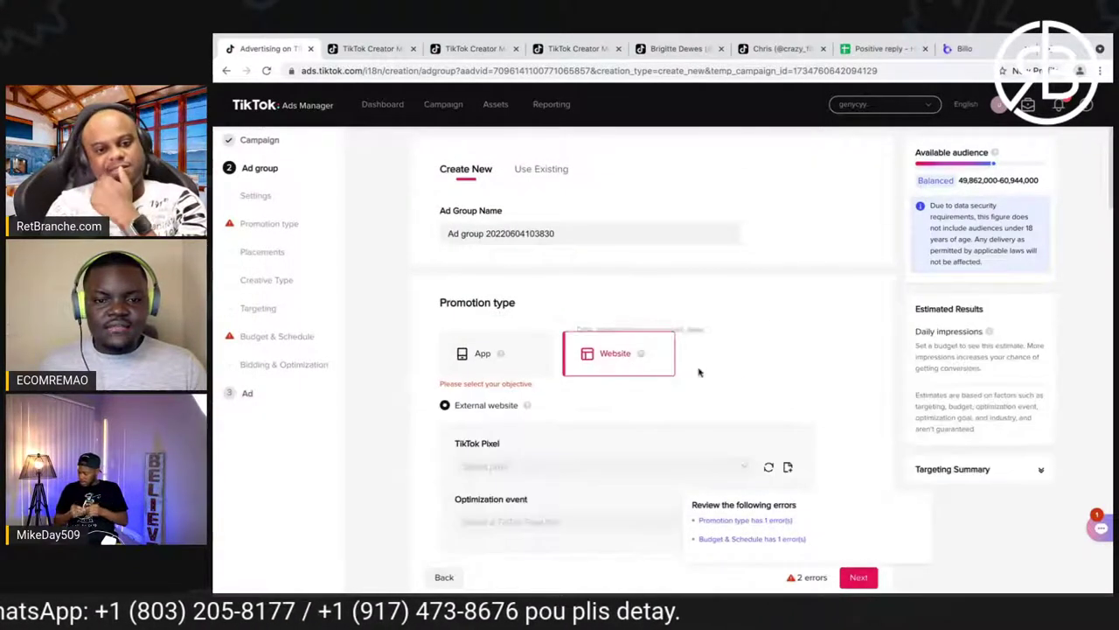
{"action": "scroll", "coordinate": [785, 393], "scroll_direction": "down", "scroll_amount": 5}
{"action": "scroll", "coordinate": [787, 392], "scroll_direction": "up", "scroll_amount": 3}
{"action": "left_click", "coordinate": [642, 288]}
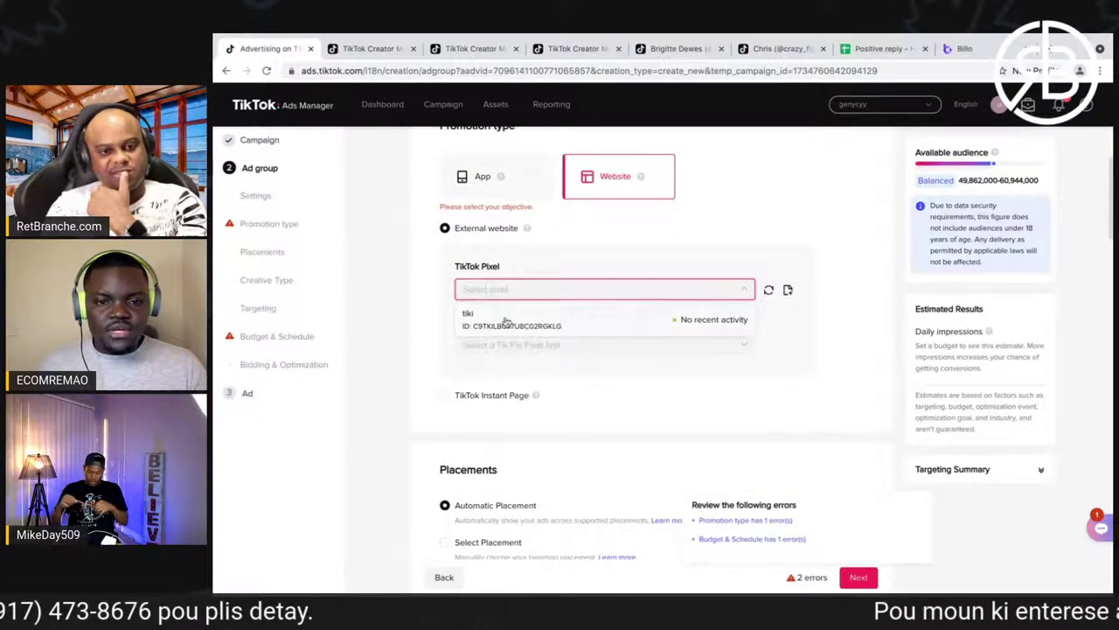
{"action": "left_click", "coordinate": [505, 320]}
{"action": "left_click", "coordinate": [535, 345]}
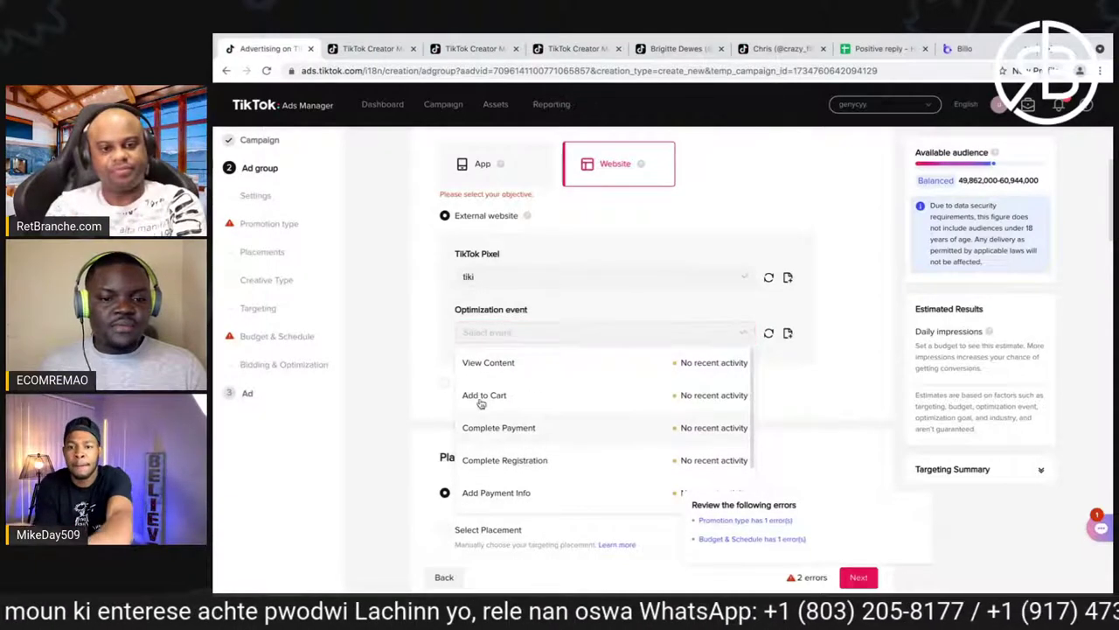
{"action": "left_click", "coordinate": [497, 428]}
- Set the ad group's daily budget to 20 USD and continue to the ad setup
{"action": "scroll", "coordinate": [695, 428], "scroll_direction": "down", "scroll_amount": 5}
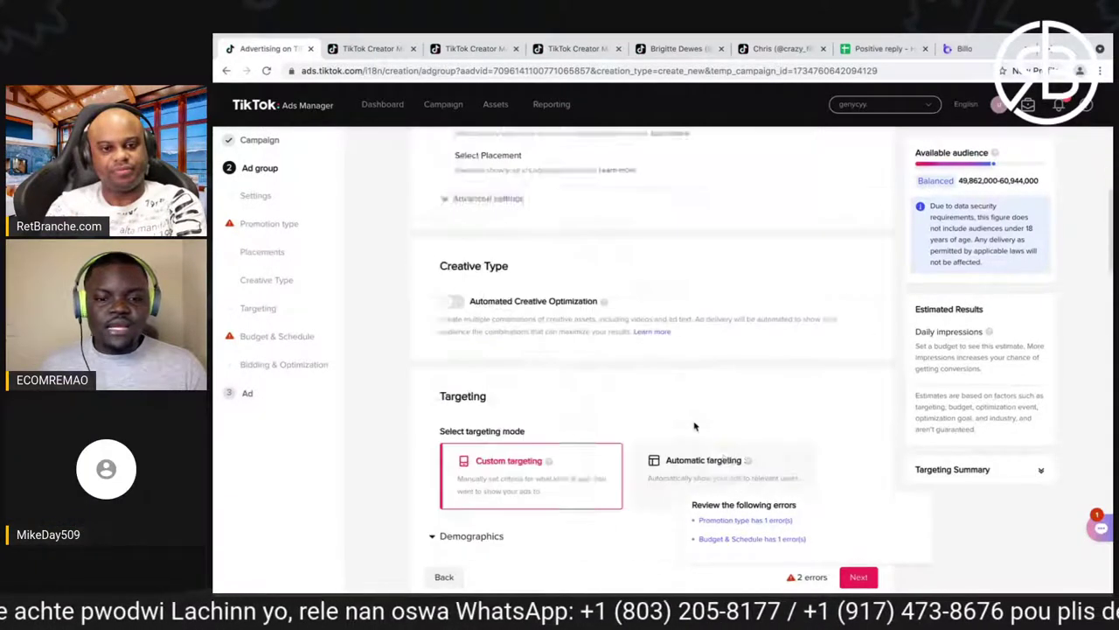
{"action": "scroll", "coordinate": [723, 408], "scroll_direction": "up", "scroll_amount": 3}
{"action": "scroll", "coordinate": [777, 472], "scroll_direction": "down", "scroll_amount": 5}
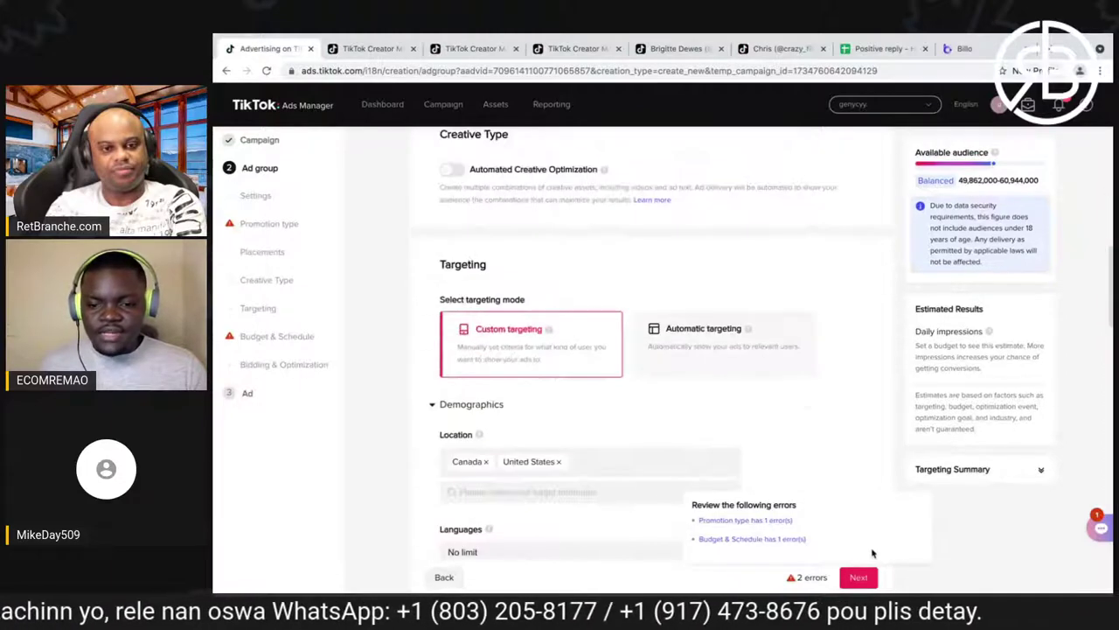
{"action": "left_click", "coordinate": [860, 578]}
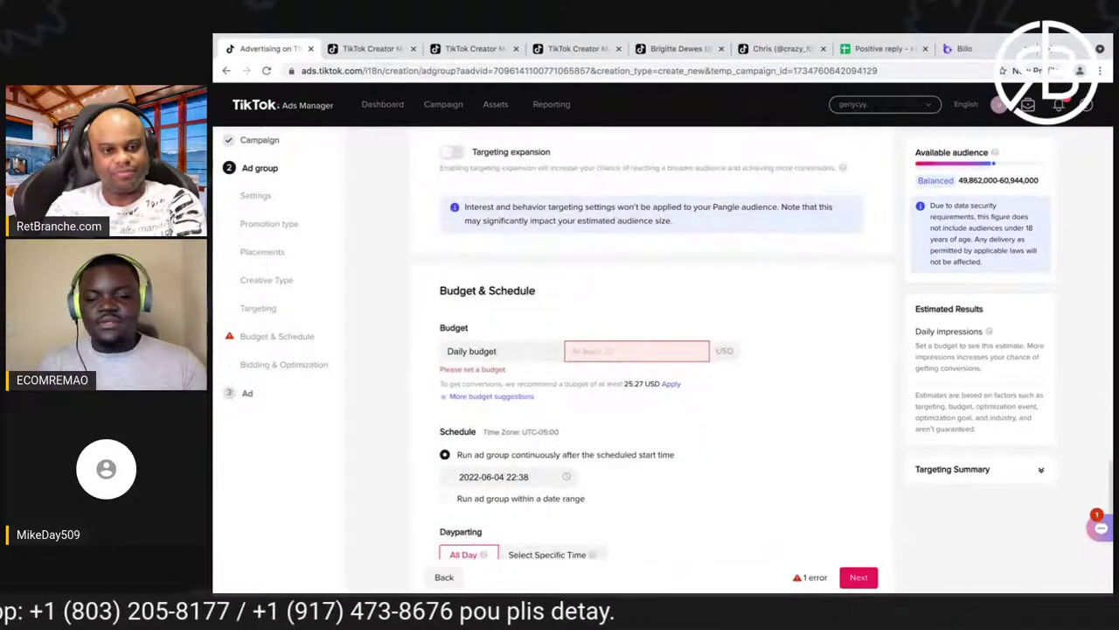
{"action": "type", "text": "20"}
{"action": "left_click", "coordinate": [705, 294]}
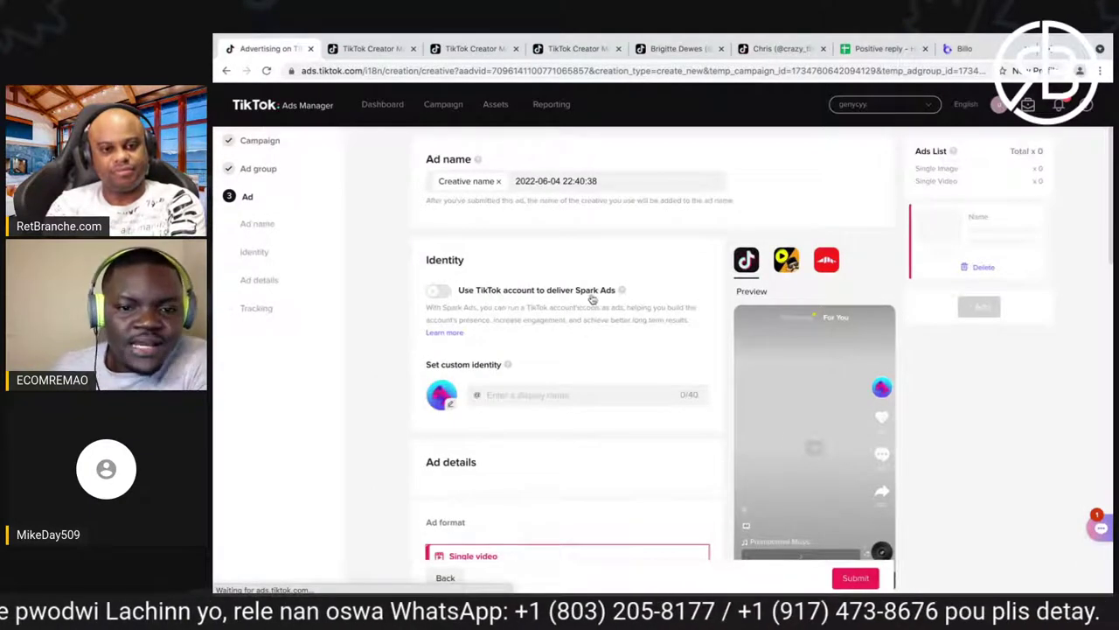
- Turn on Spark Ads delivery through a TikTok account and choose to use another authorized account or post
{"action": "left_click_drag", "start_coordinate": [650, 288], "coordinate": [490, 291]}
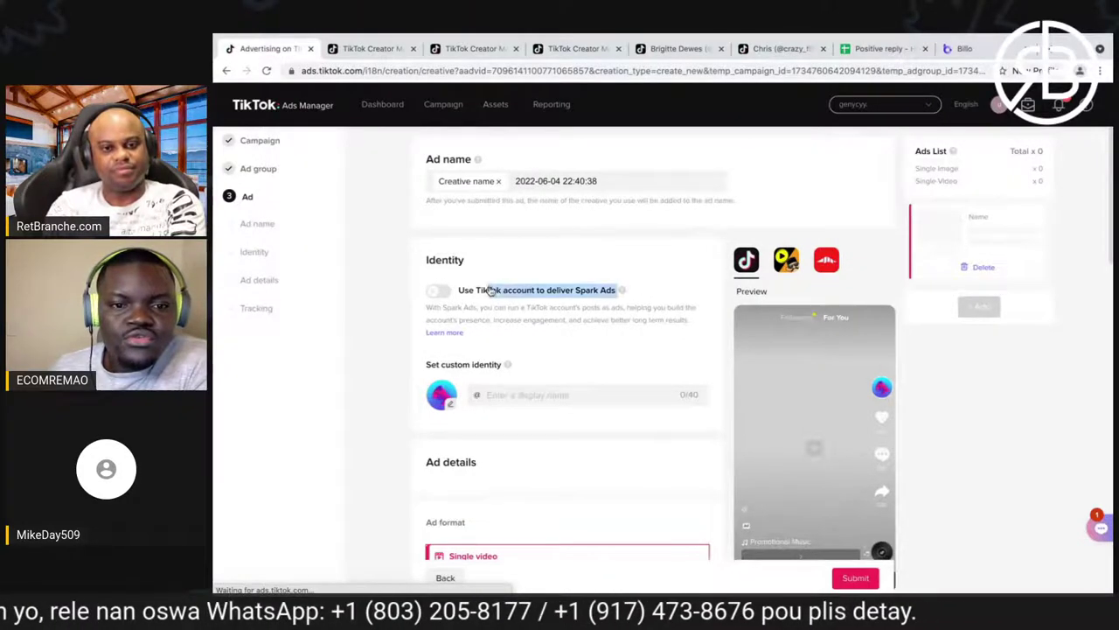
{"action": "left_click", "coordinate": [520, 259]}
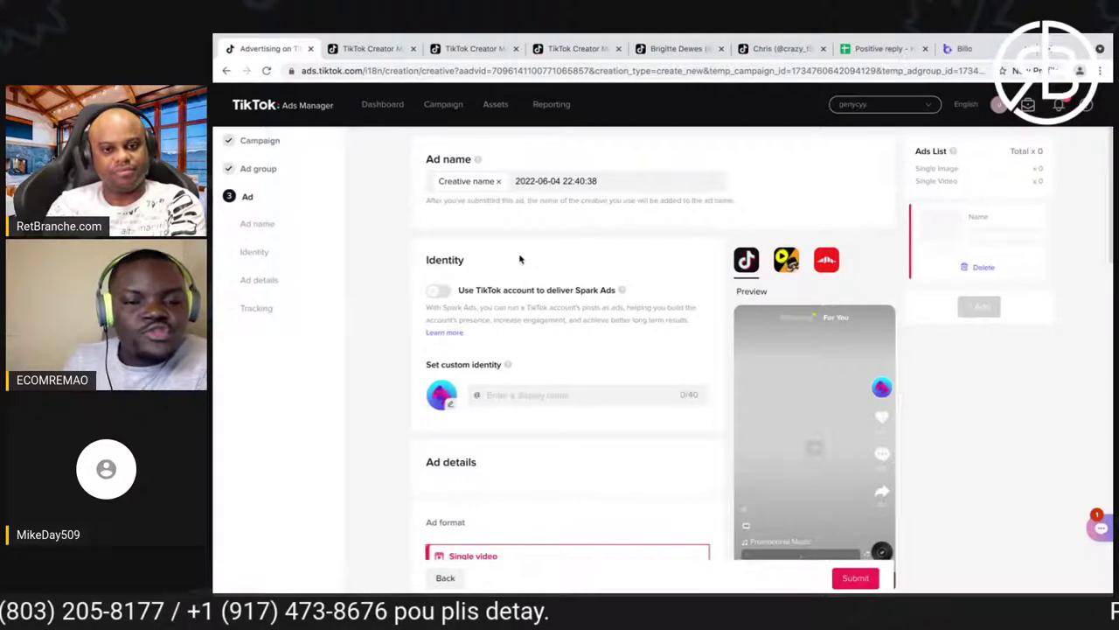
{"action": "left_click", "coordinate": [441, 292]}
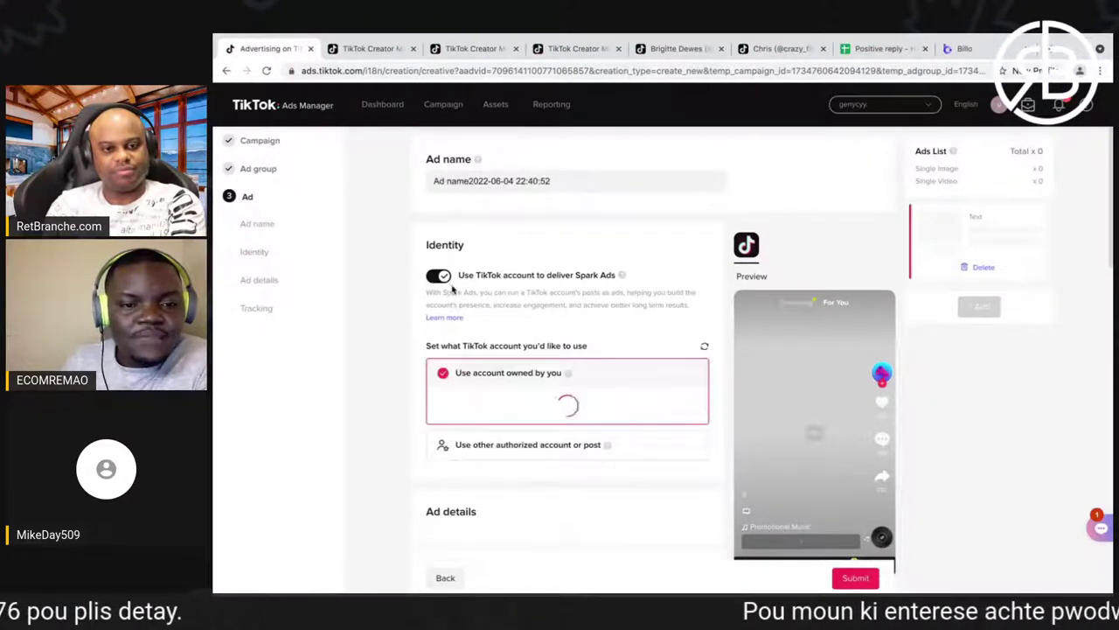
{"action": "scroll", "coordinate": [603, 296], "scroll_direction": "down", "scroll_amount": 1}
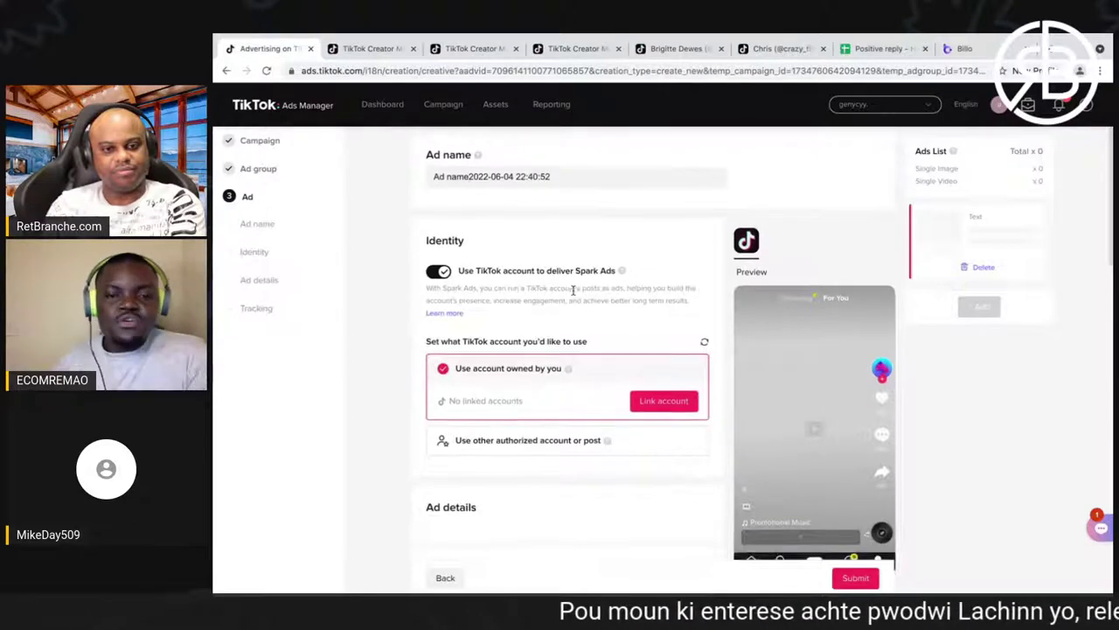
{"action": "scroll", "coordinate": [533, 374], "scroll_direction": "down", "scroll_amount": 2}
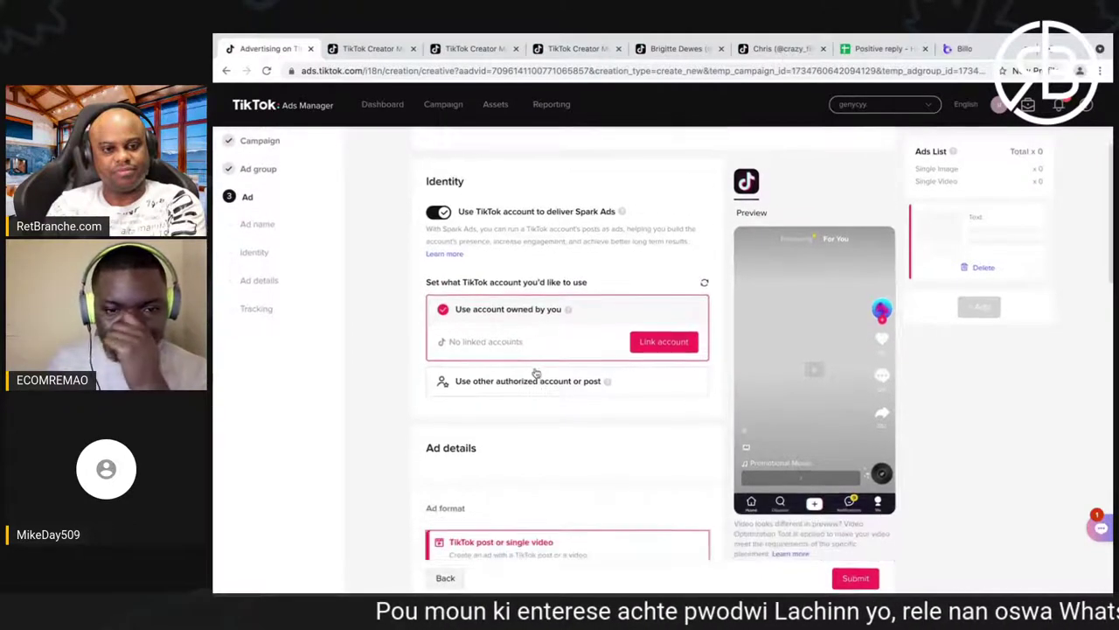
{"action": "left_click", "coordinate": [505, 377]}
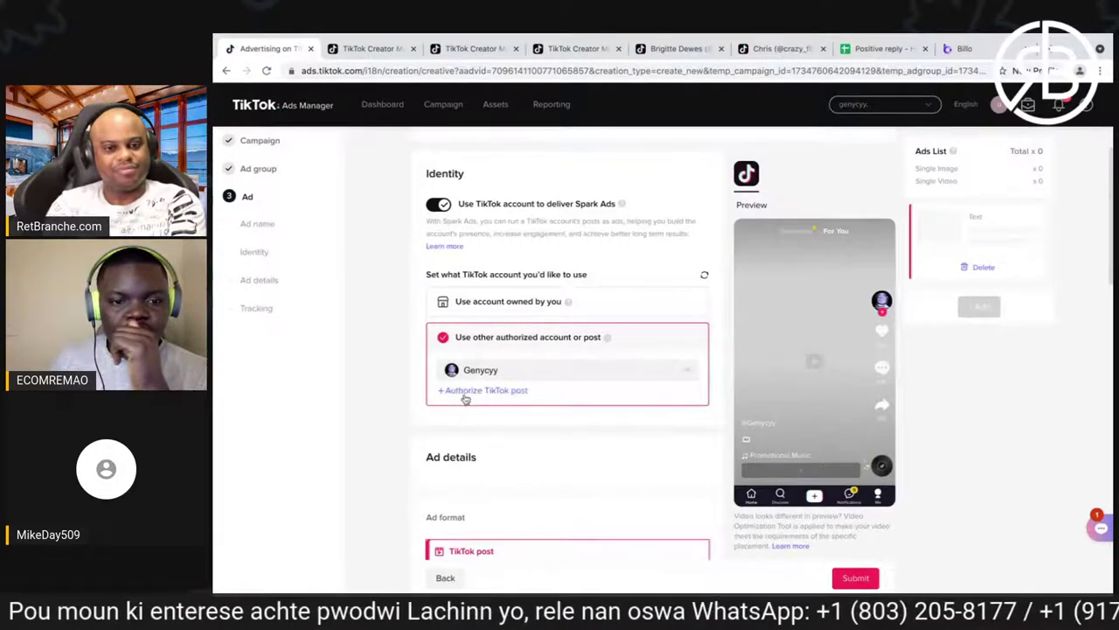
- Open the TikTok post authorization form, read its four-step guide on getting a post code, and close it
{"action": "left_click", "coordinate": [467, 392]}
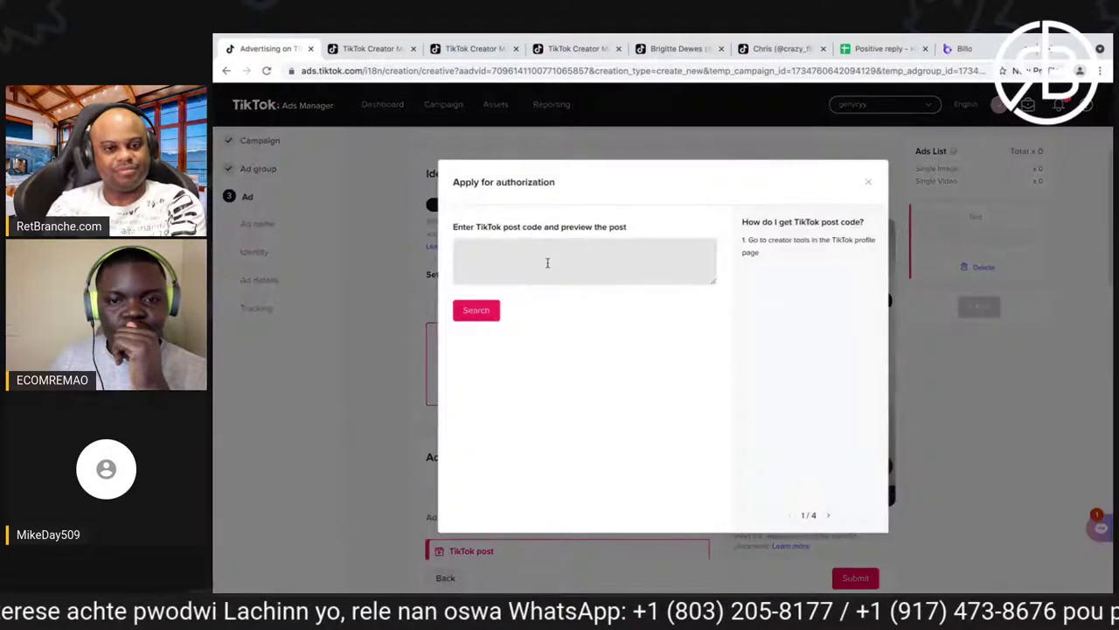
{"action": "left_click", "coordinate": [548, 262]}
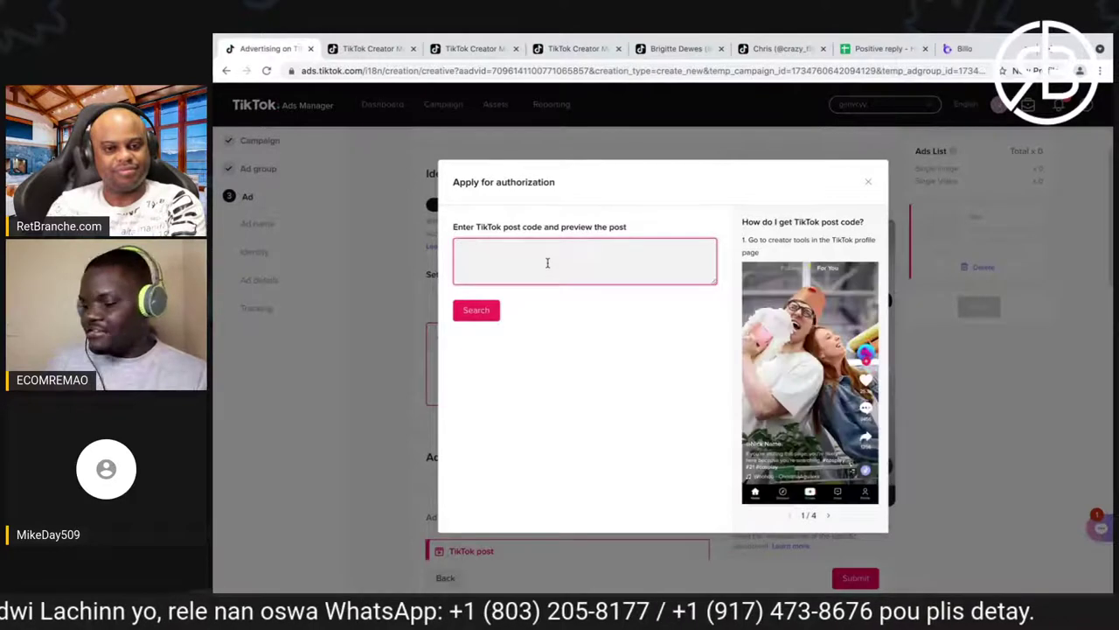
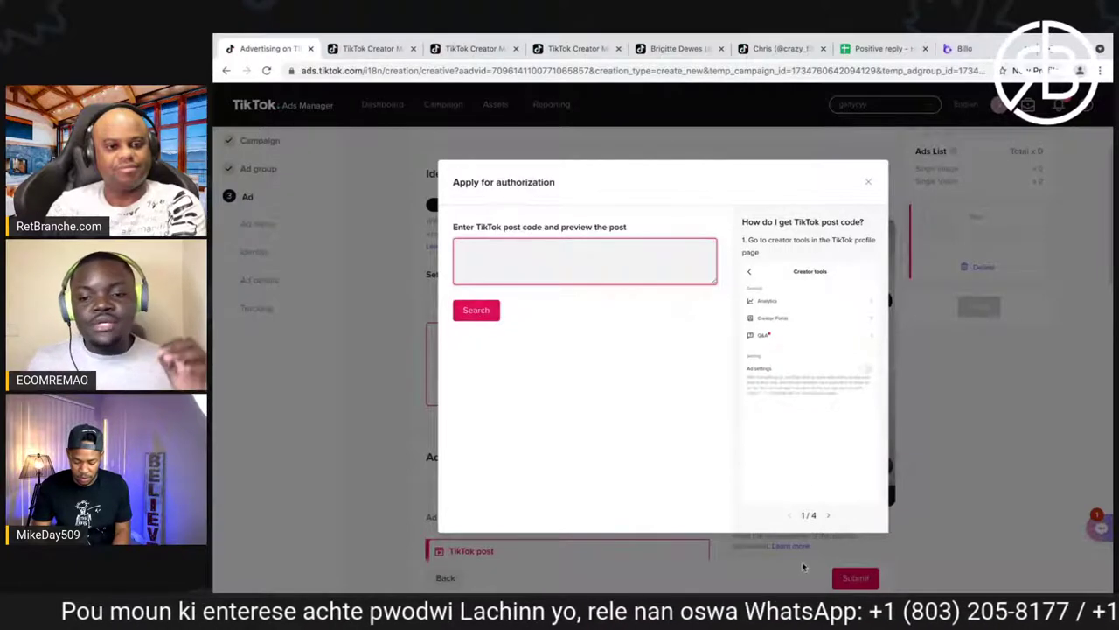
{"action": "left_click", "coordinate": [829, 517]}
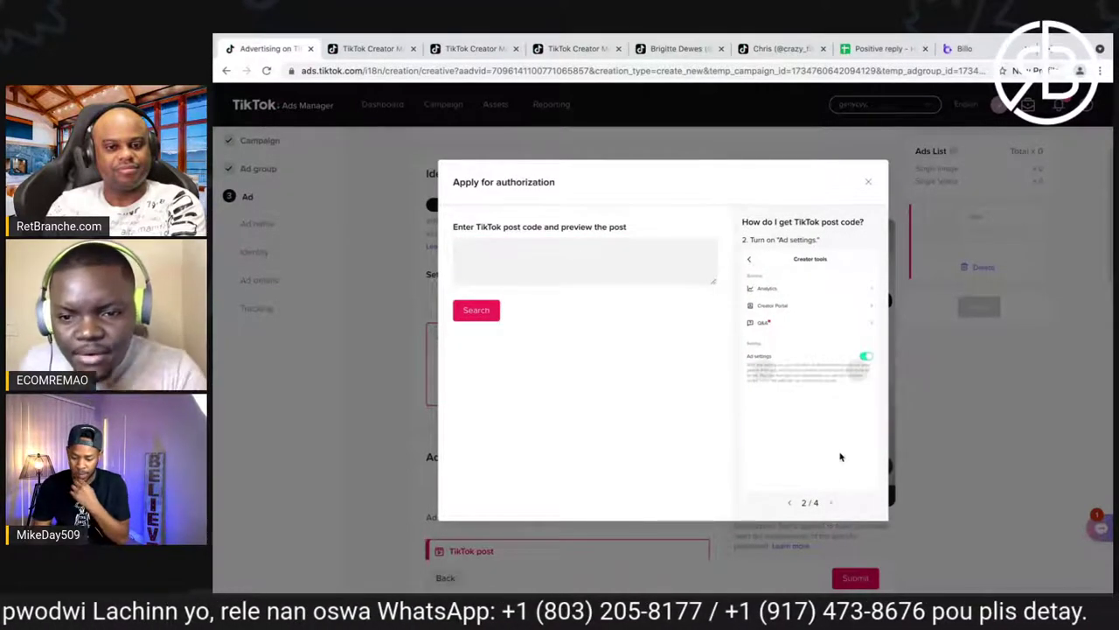
{"action": "scroll", "coordinate": [841, 456], "scroll_direction": "up", "scroll_amount": 3}
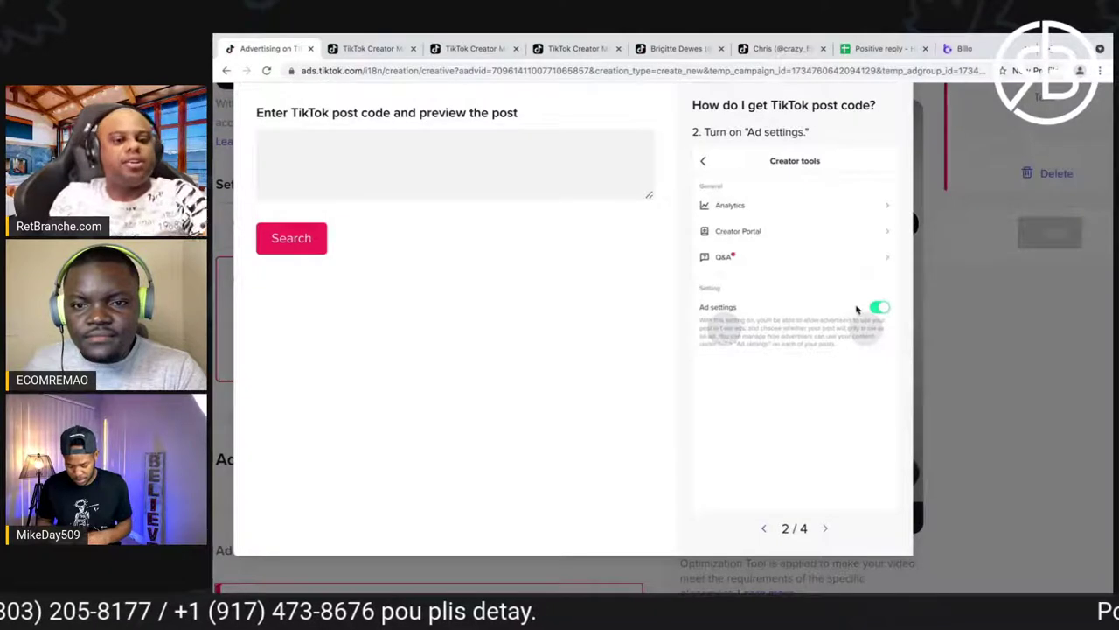
{"action": "left_click", "coordinate": [824, 528]}
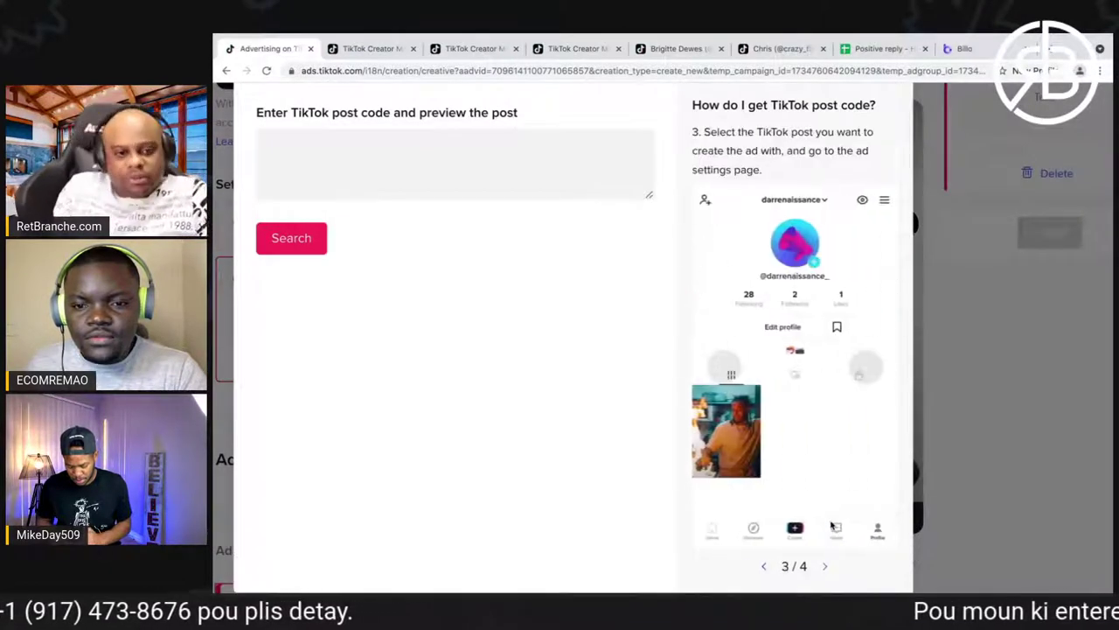
{"action": "scroll", "coordinate": [853, 463], "scroll_direction": "down", "scroll_amount": 1}
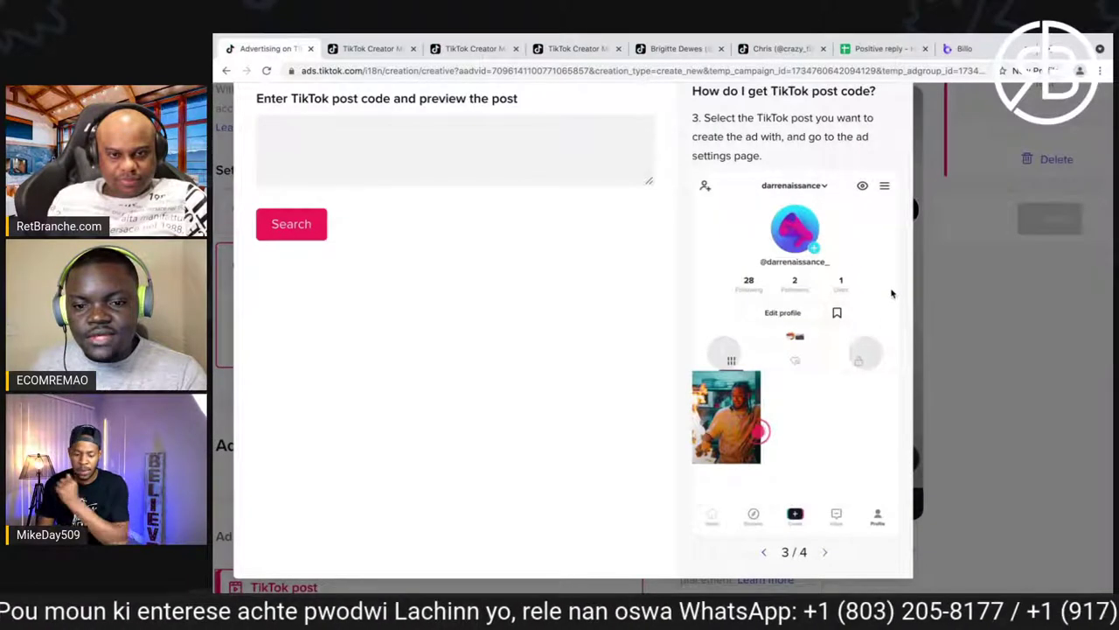
{"action": "left_click", "coordinate": [827, 552]}
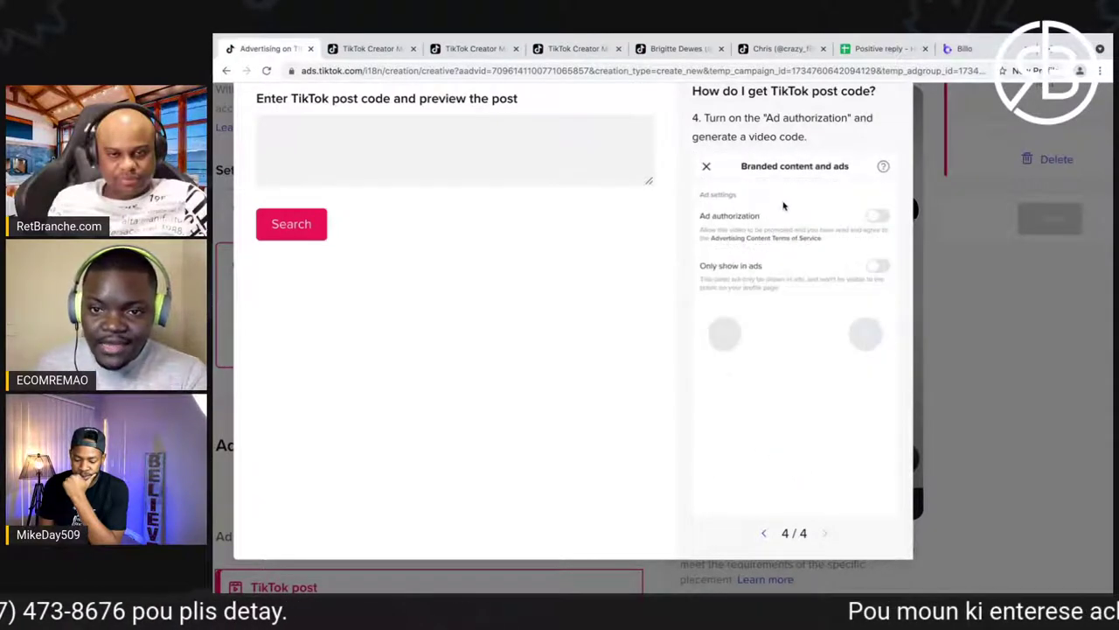
{"action": "left_click", "coordinate": [374, 155]}
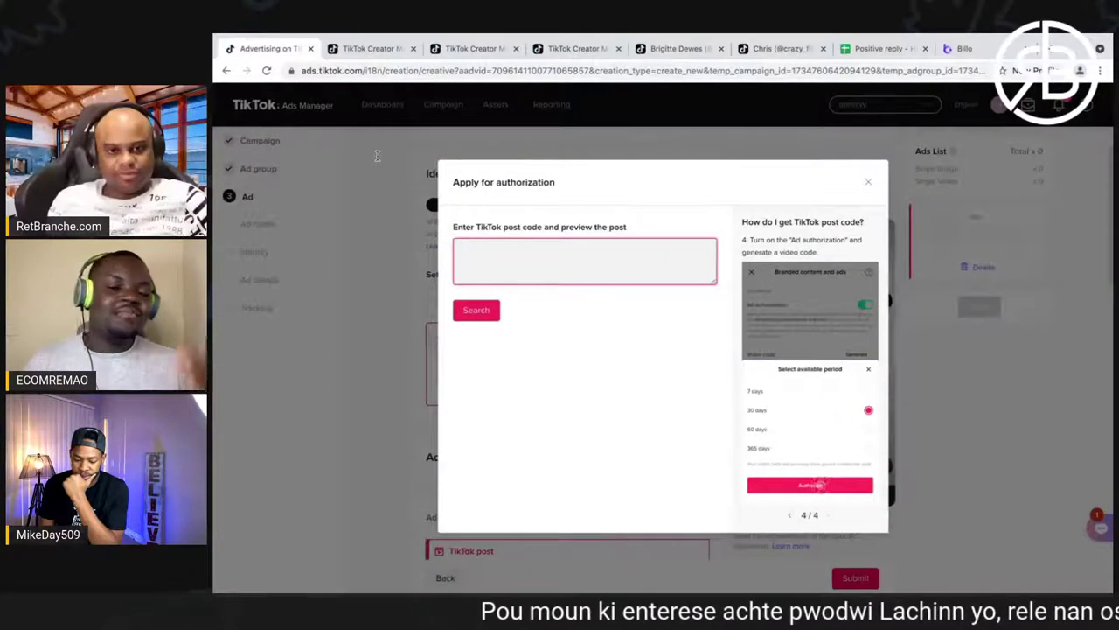
{"action": "left_click", "coordinate": [867, 185]}
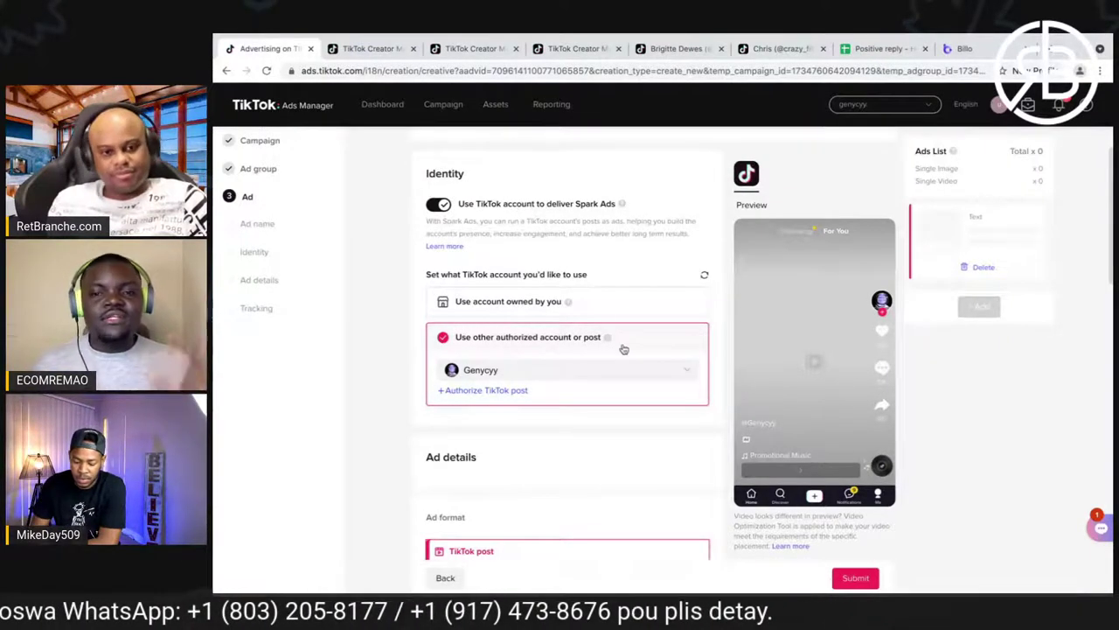
{"action": "scroll", "coordinate": [803, 363], "scroll_direction": "down", "scroll_amount": 1}
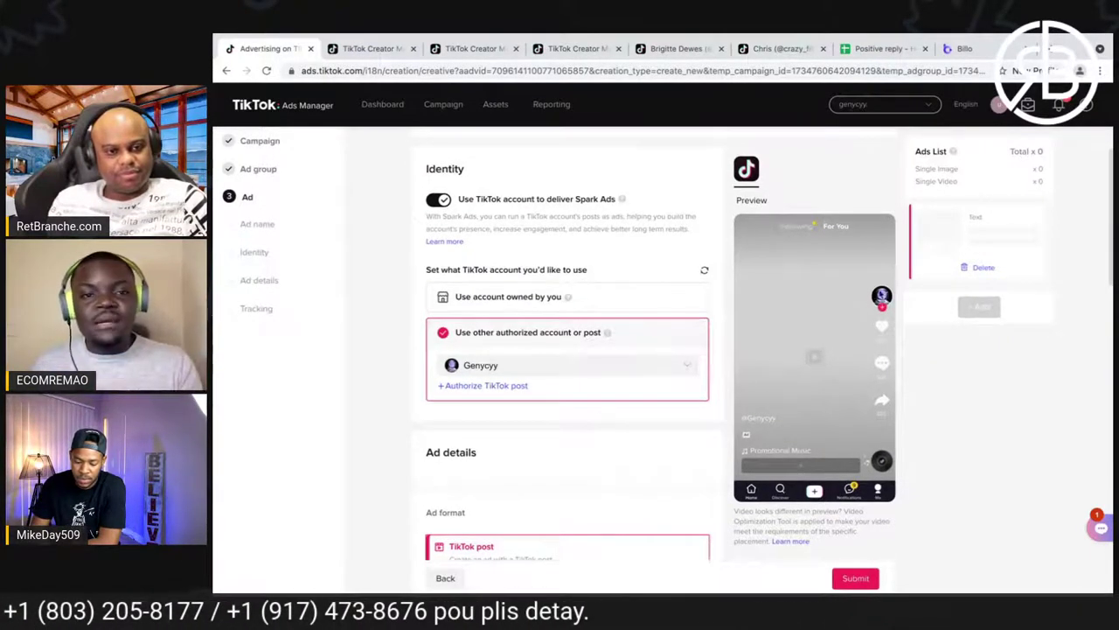
{"action": "scroll", "coordinate": [873, 295], "scroll_direction": "up", "scroll_amount": 3}
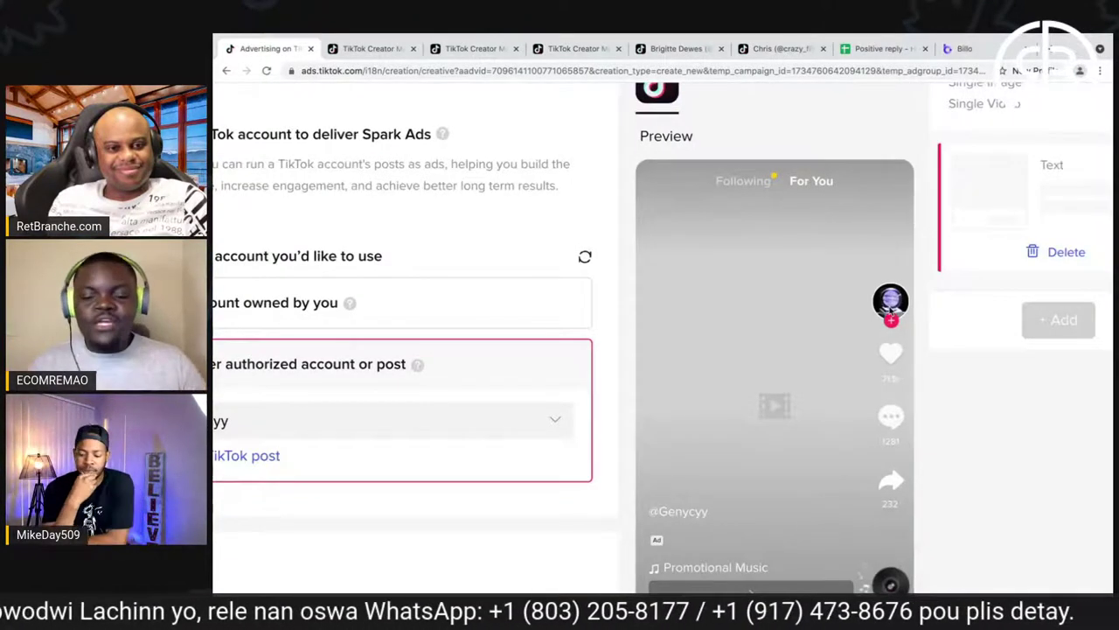
{"action": "scroll", "coordinate": [890, 308], "scroll_direction": "down", "scroll_amount": 5}
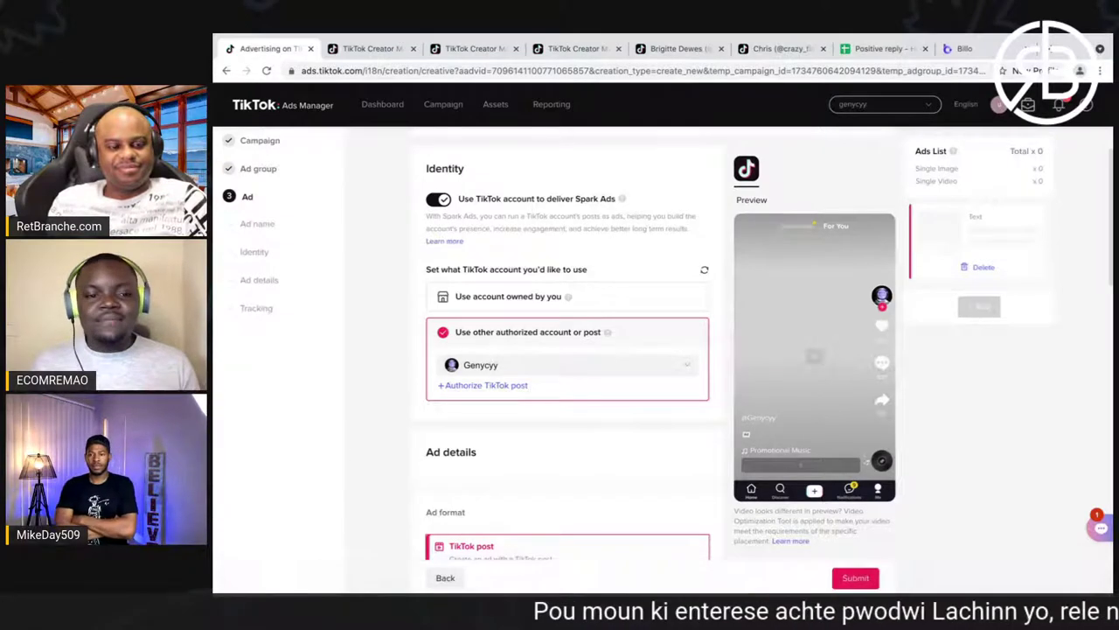
- Open the fashion creator's TikTok profile, play the GRWM video with the green title text, and pause it
{"action": "left_click", "coordinate": [560, 49]}
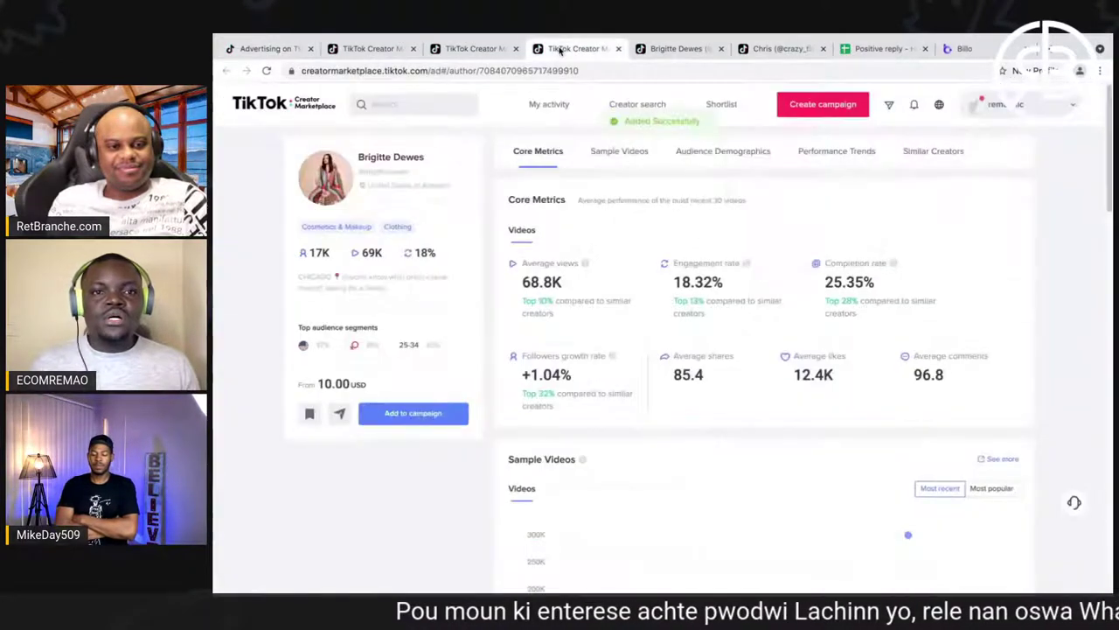
{"action": "left_click", "coordinate": [656, 48]}
{"action": "scroll", "coordinate": [602, 335], "scroll_direction": "up", "scroll_amount": 1}
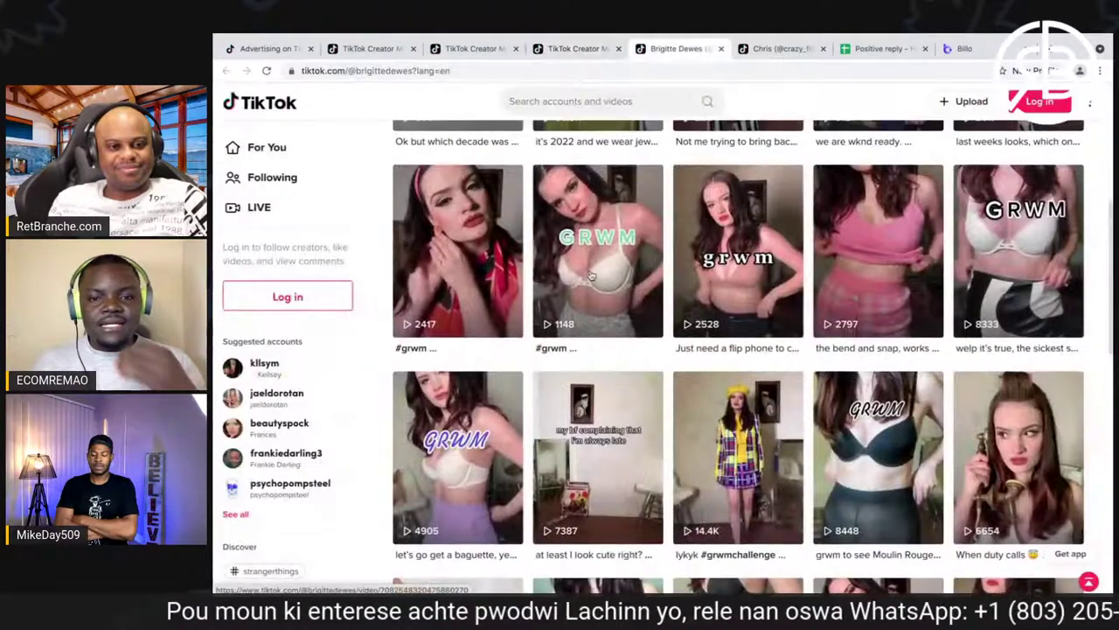
{"action": "left_click", "coordinate": [592, 275]}
{"action": "left_click", "coordinate": [532, 393]}
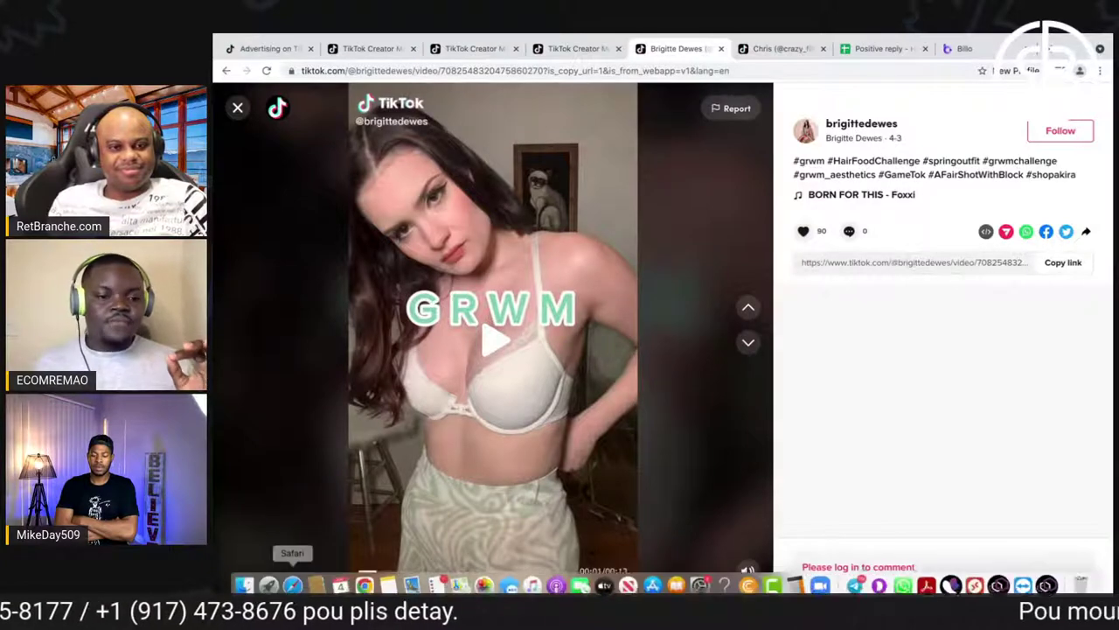
- Switch to the other Chrome window and open the SnapTik video downloader in a new tab, ready for a TikTok link
{"action": "left_click", "coordinate": [364, 587]}
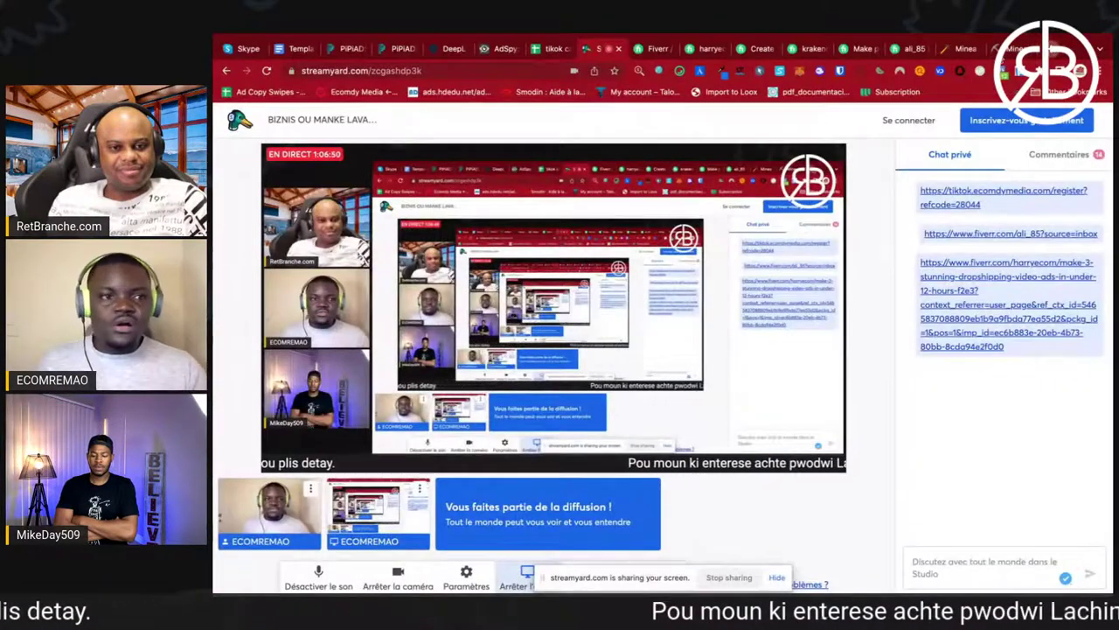
{"action": "key", "text": "super+t"}
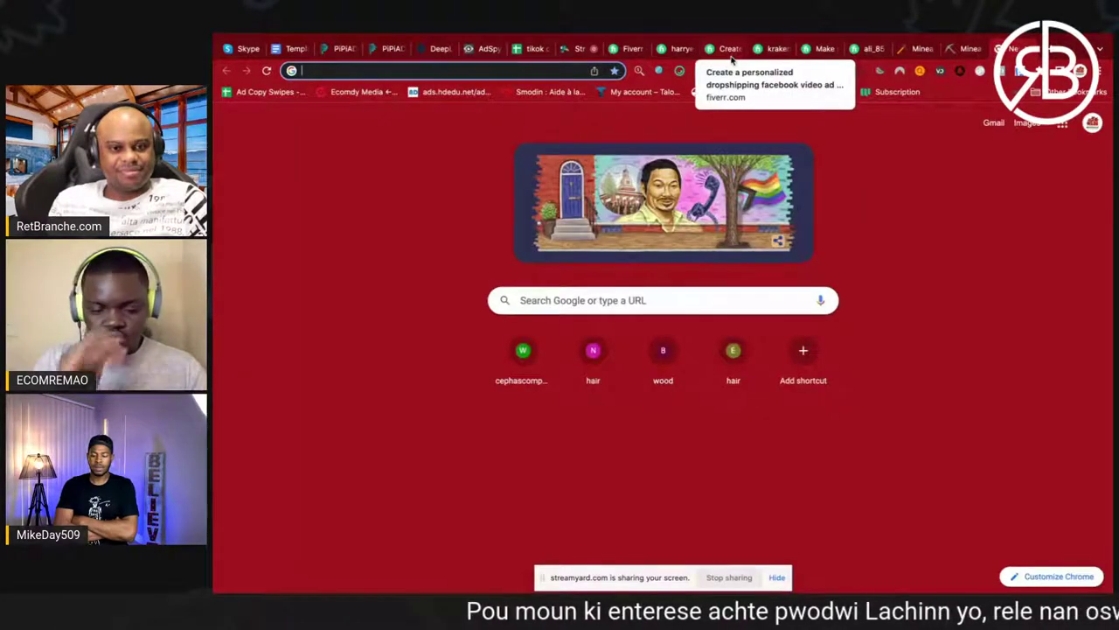
{"action": "type", "text": "sn"}
{"action": "key", "text": "Return"}
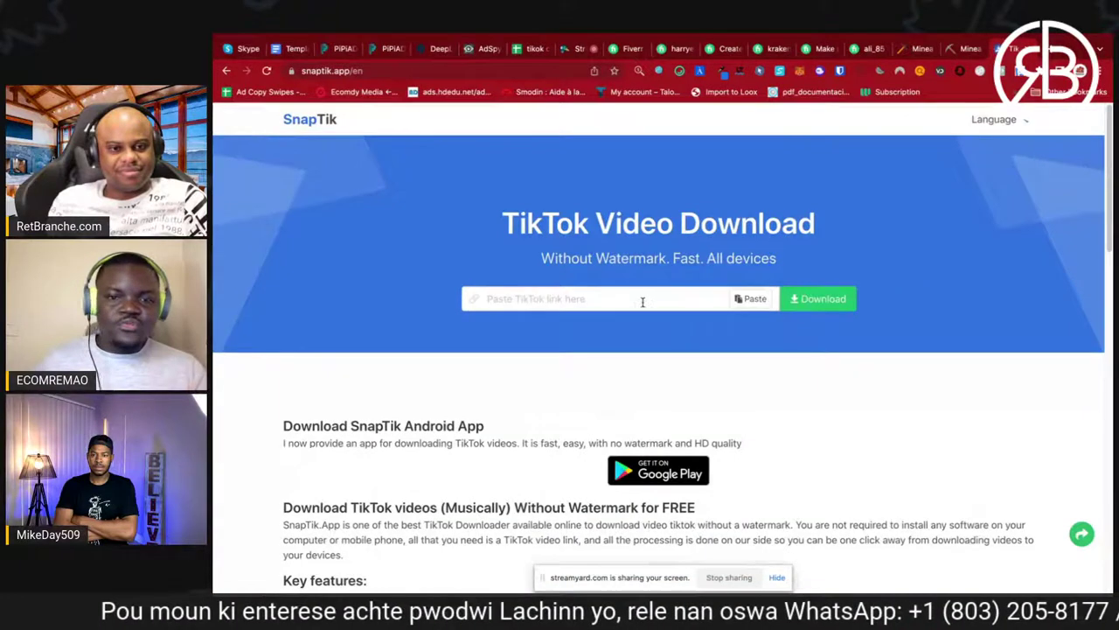
{"action": "left_click", "coordinate": [643, 299]}
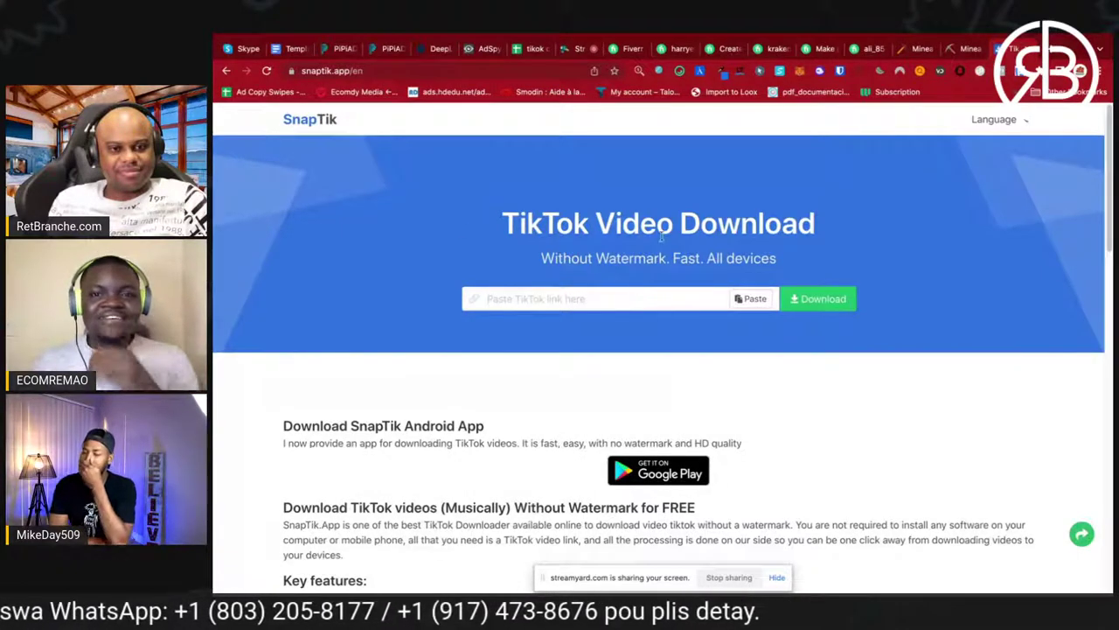
- Highlight SnapTik's "TikTok Video Download" heading, clear the highlight, and return to the StreamYard studio
{"action": "left_click_drag", "start_coordinate": [817, 226], "coordinate": [500, 227]}
{"action": "left_click", "coordinate": [452, 225]}
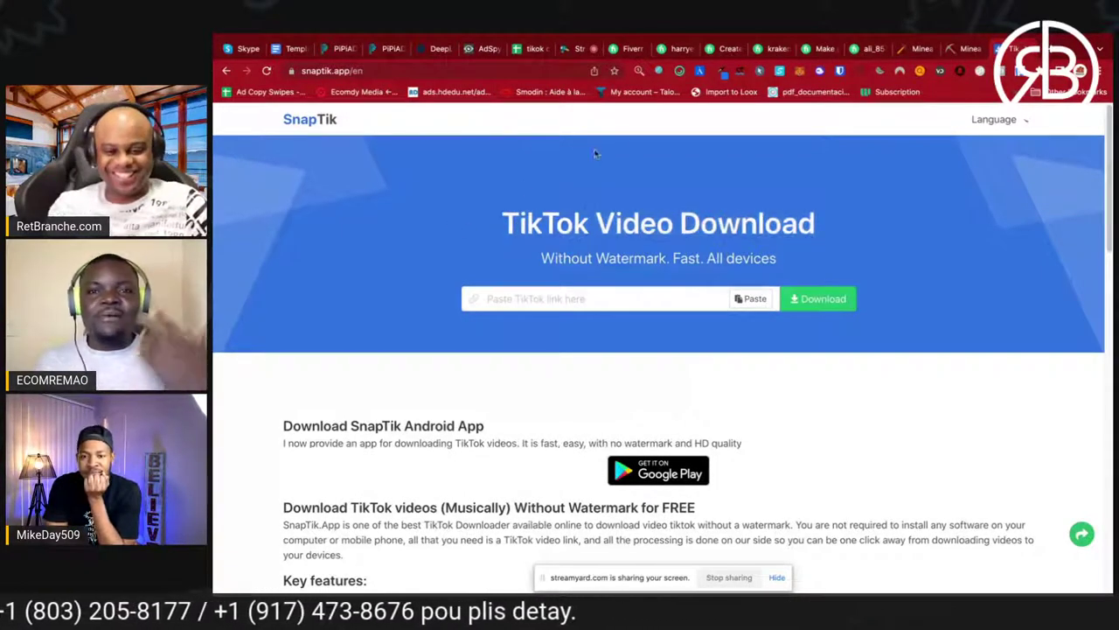
{"action": "left_click", "coordinate": [578, 49]}
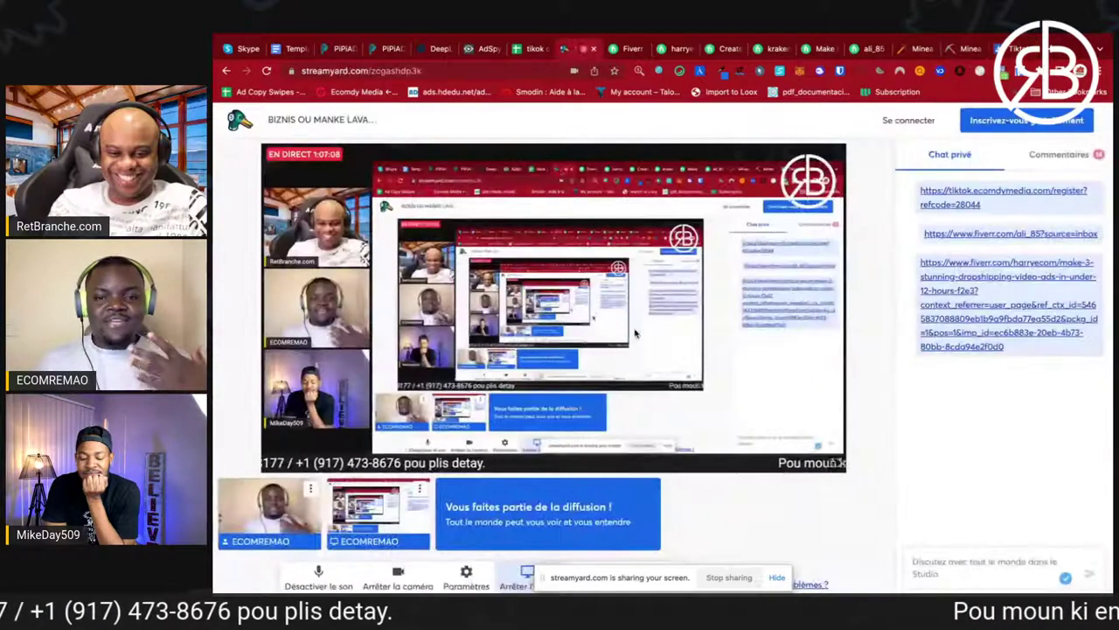